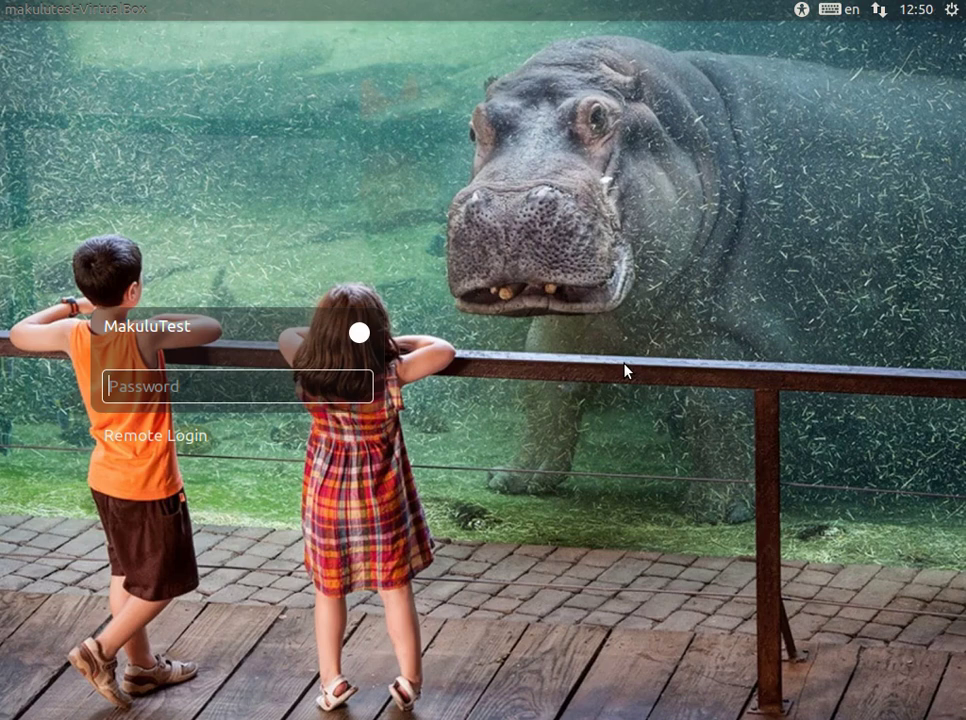
Choose Cinnamon (Default) as the desktop environment and log in with the account password
{"action": "left_click", "coordinate": [358, 333]}
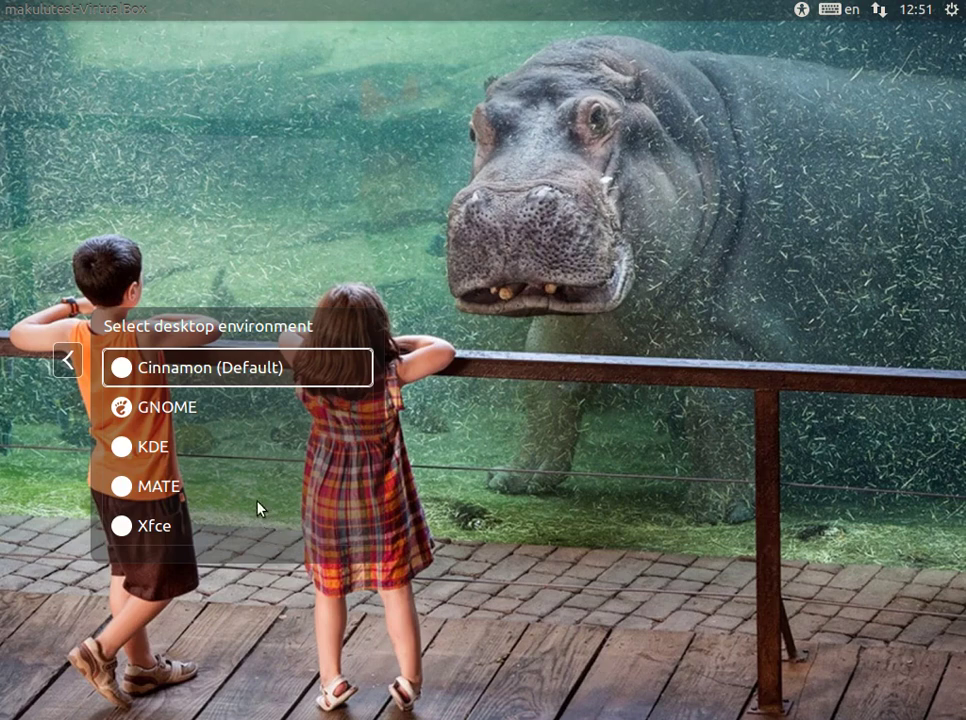
{"action": "left_click", "coordinate": [248, 370]}
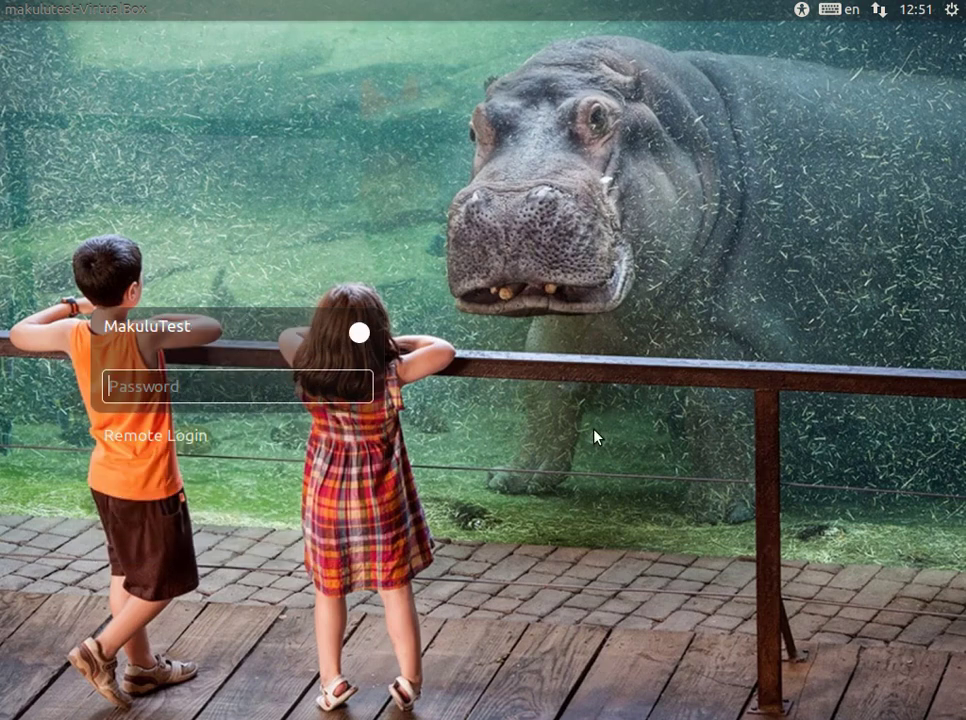
{"action": "type", "text": "*******"}
{"action": "key", "text": "Return"}
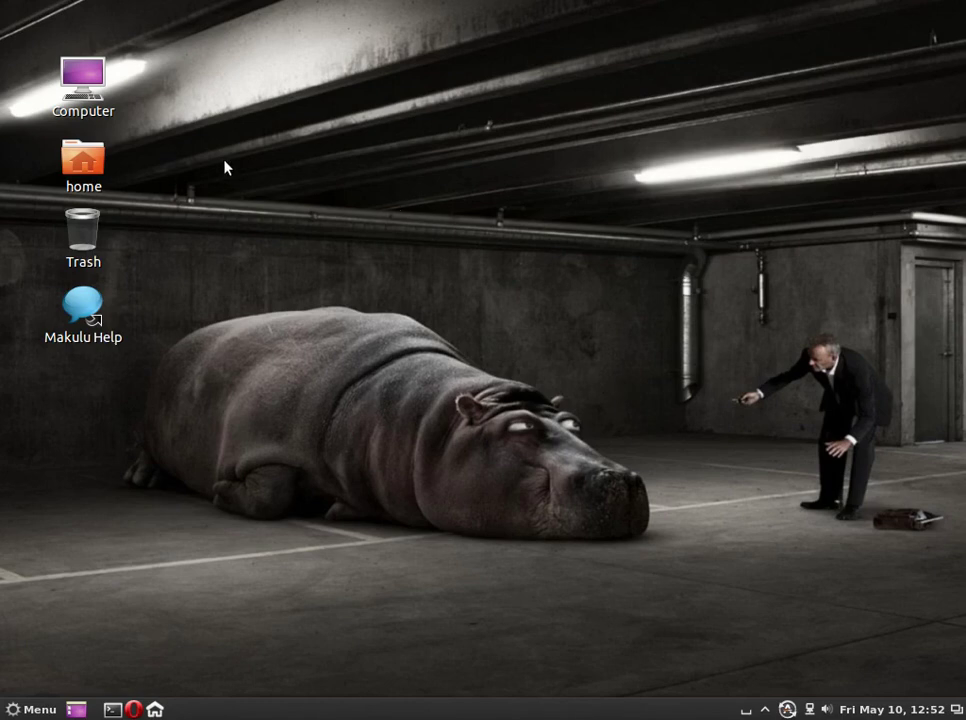
{"action": "left_click", "coordinate": [81, 112]}
{"action": "left_click", "coordinate": [92, 172]}
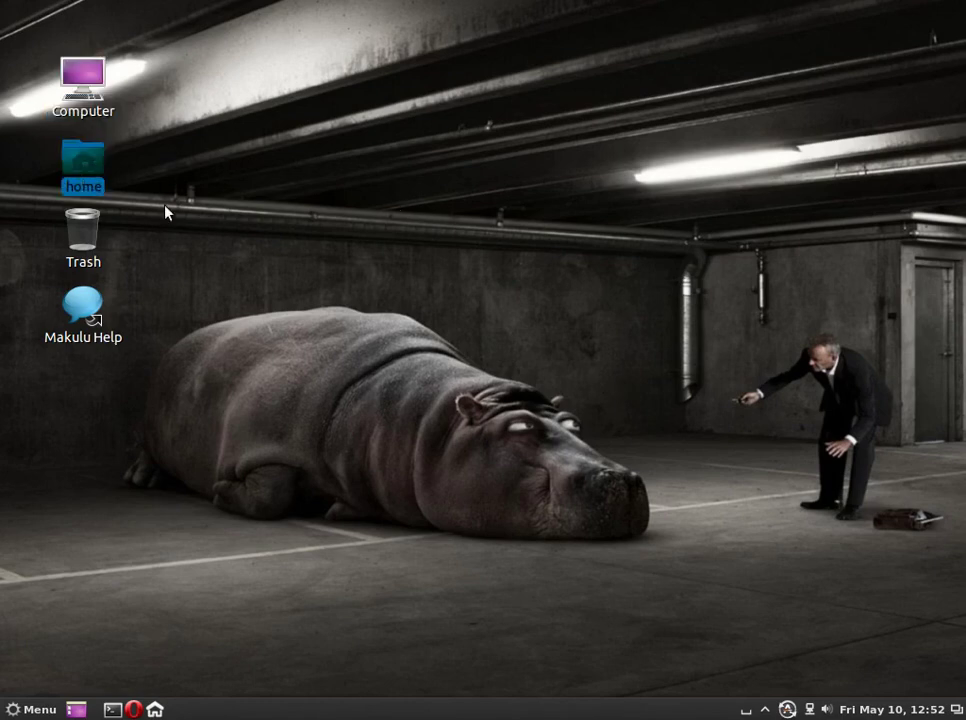
{"action": "left_click", "coordinate": [75, 115]}
{"action": "left_click", "coordinate": [88, 170]}
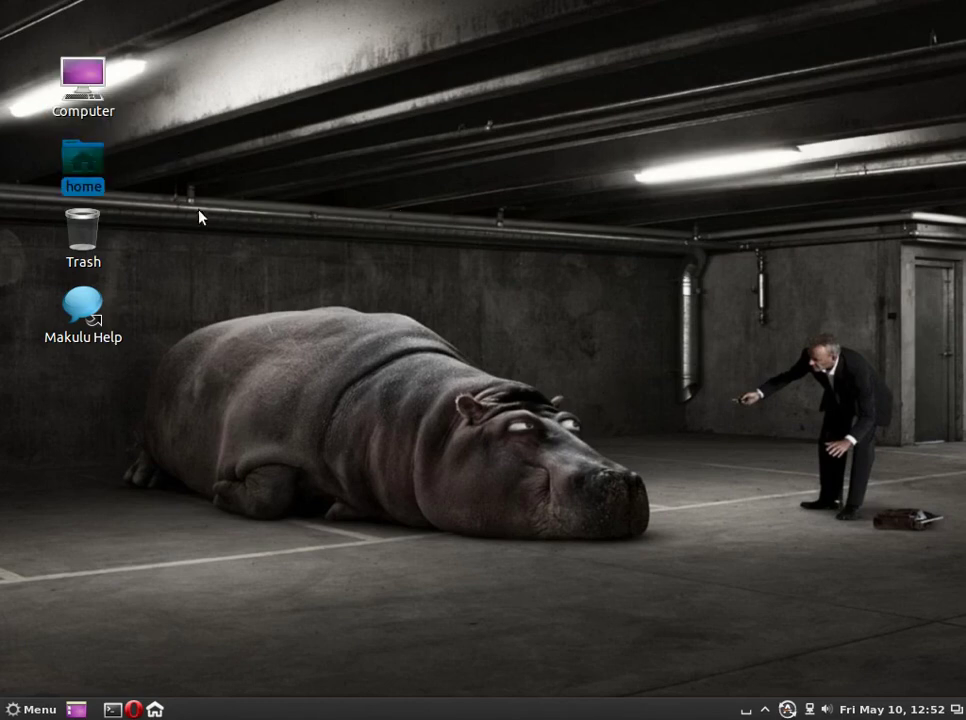
{"action": "left_click", "coordinate": [83, 235]}
{"action": "left_click", "coordinate": [90, 312]}
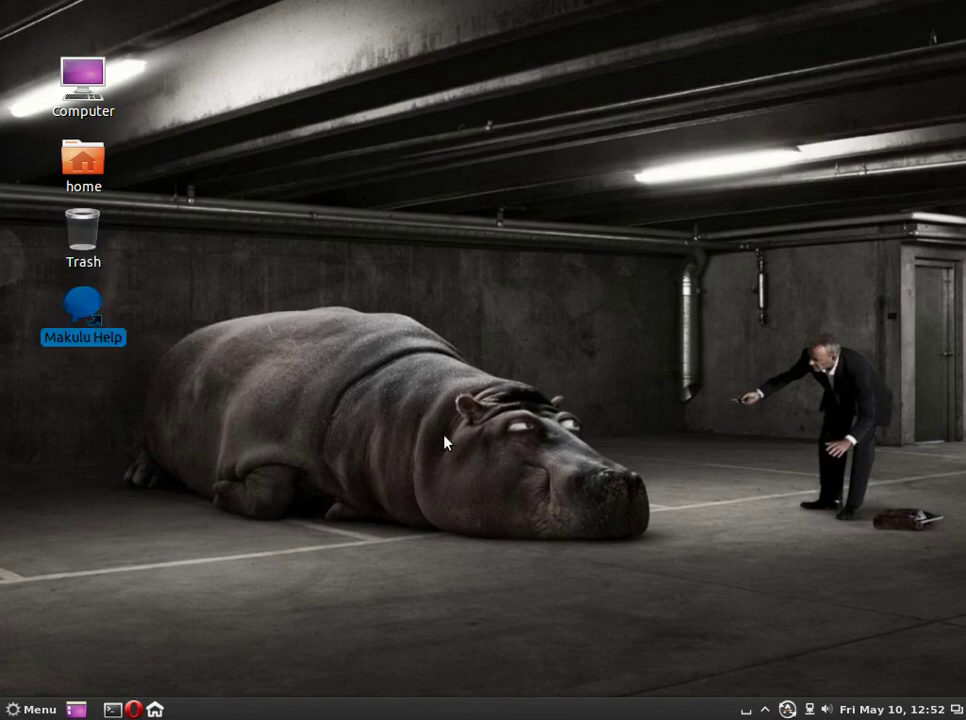
{"action": "left_click", "coordinate": [487, 455]}
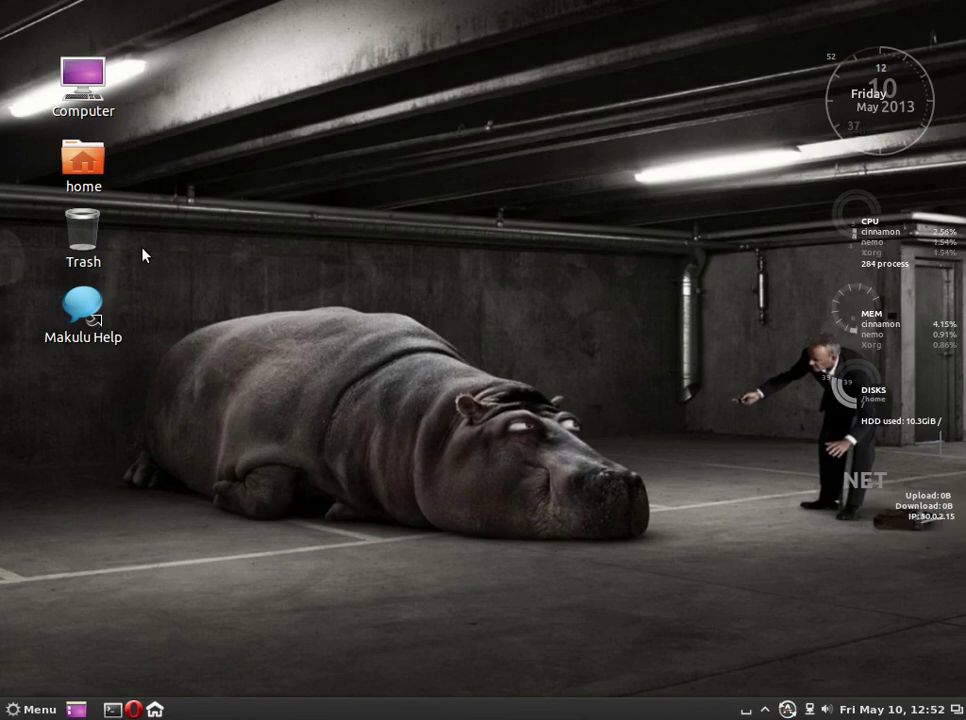
{"action": "left_click", "coordinate": [88, 338]}
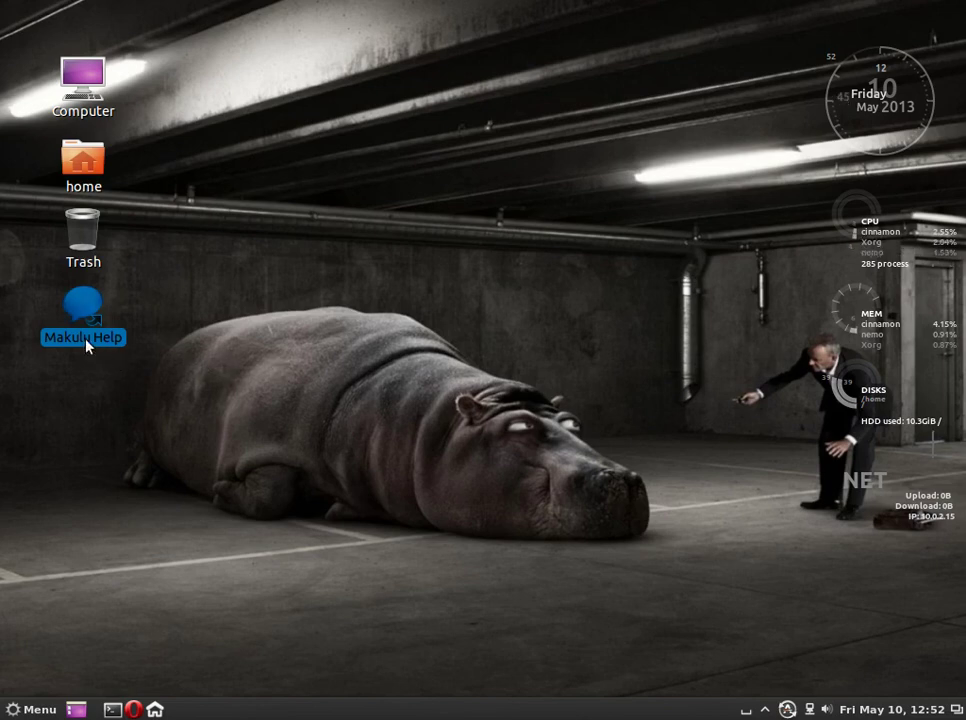
{"action": "left_click", "coordinate": [80, 369]}
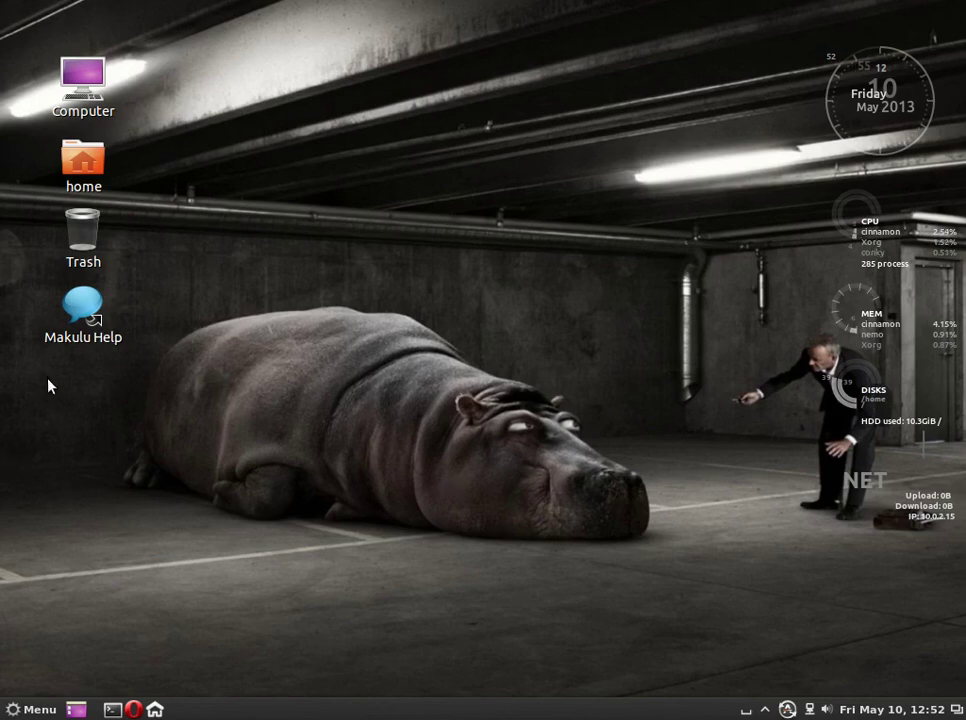
{"action": "left_click", "coordinate": [97, 343]}
{"action": "left_click", "coordinate": [300, 370]}
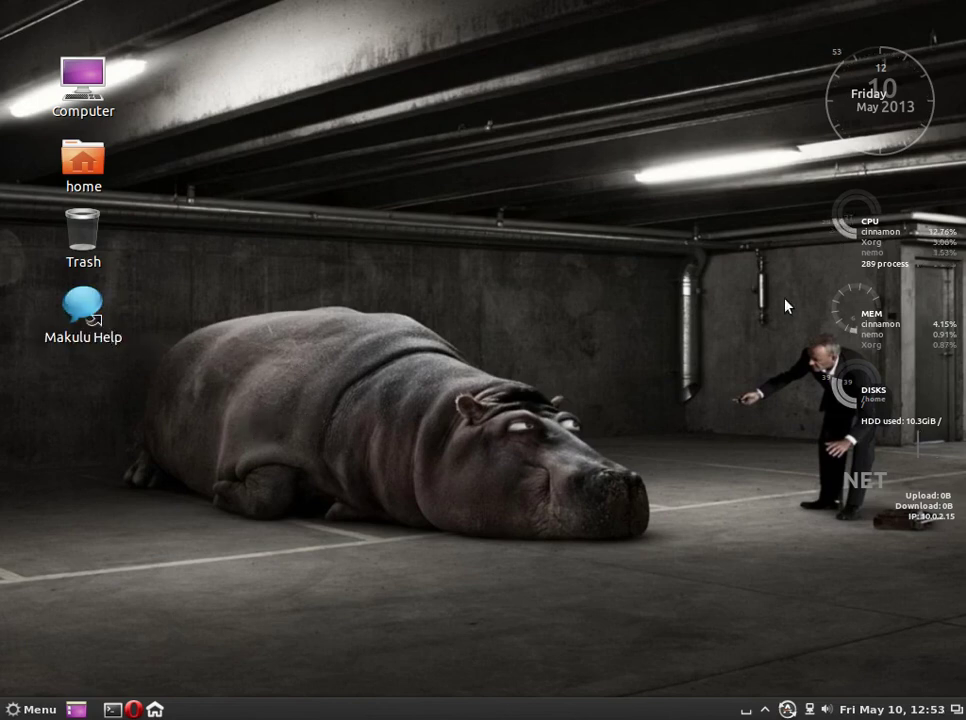
{"action": "left_click", "coordinate": [22, 712]}
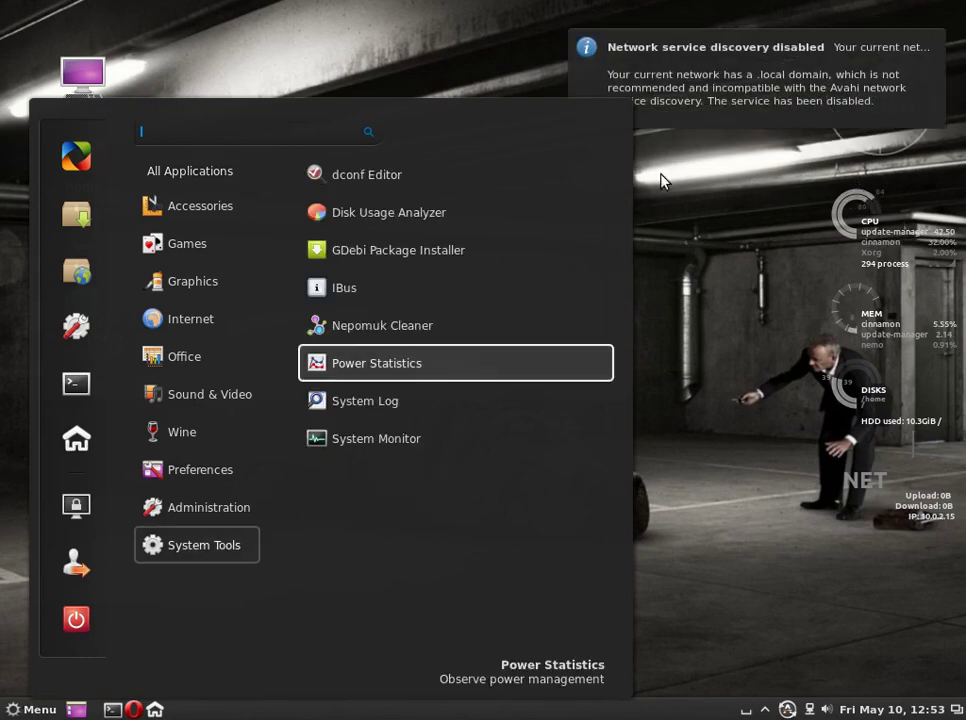
{"action": "left_click", "coordinate": [686, 103]}
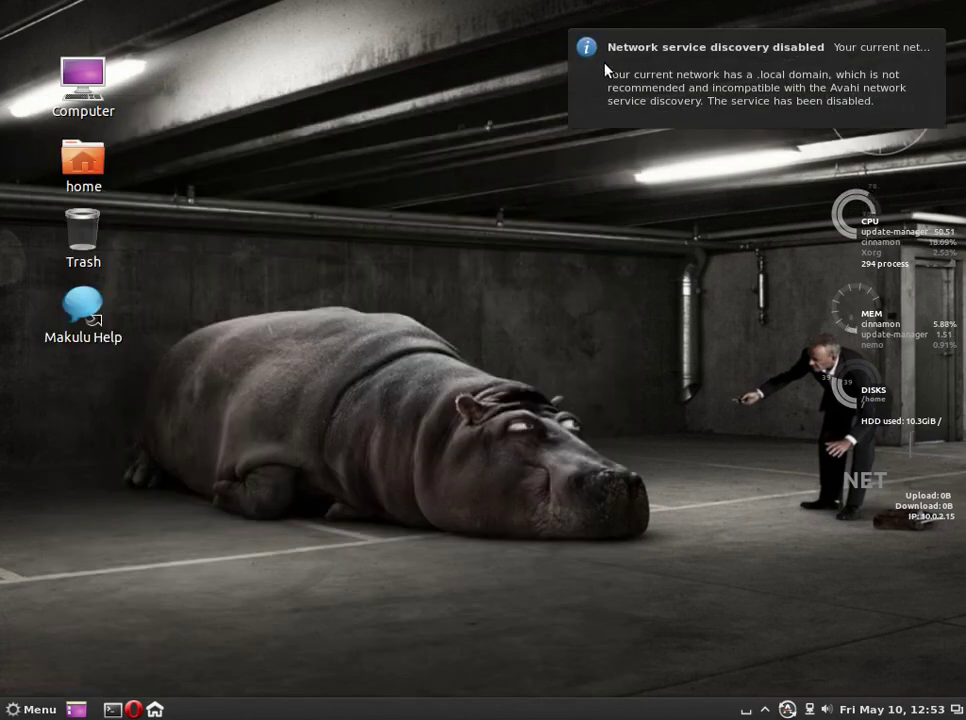
{"action": "left_click", "coordinate": [33, 711]}
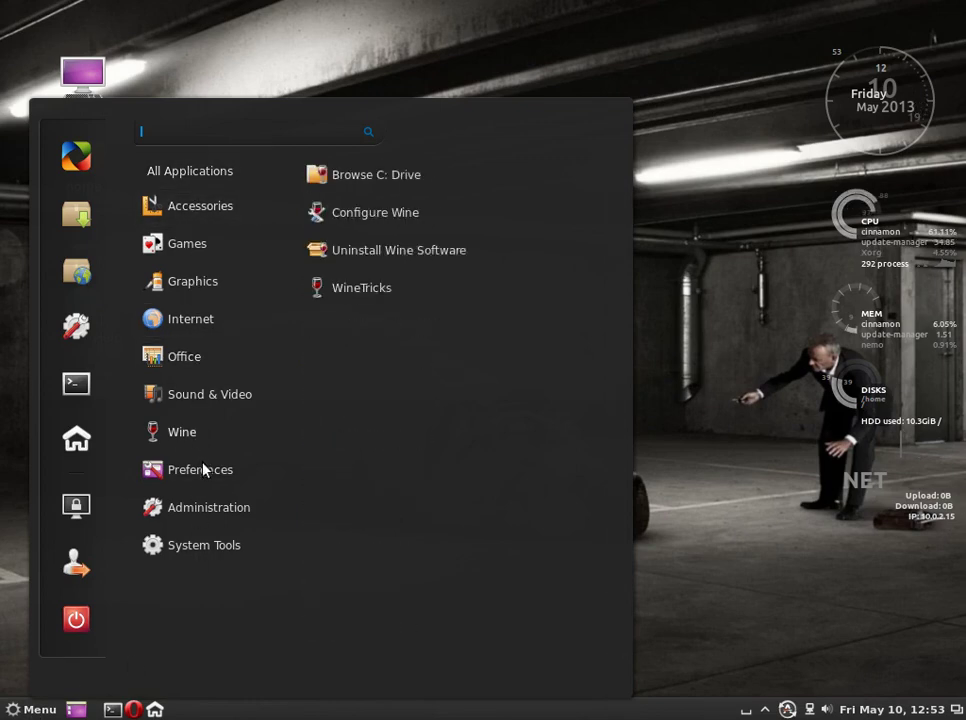
{"action": "left_click", "coordinate": [733, 479]}
Open the home folder in the file manager and look through its location and view options
{"action": "left_click", "coordinate": [155, 709]}
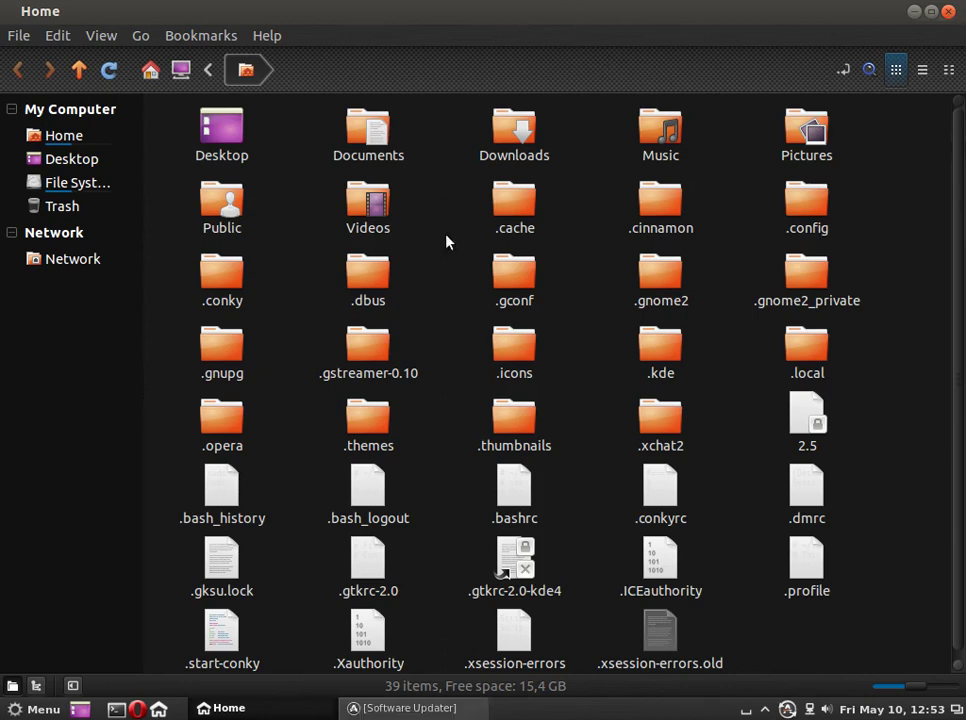
{"action": "left_click", "coordinate": [143, 42]}
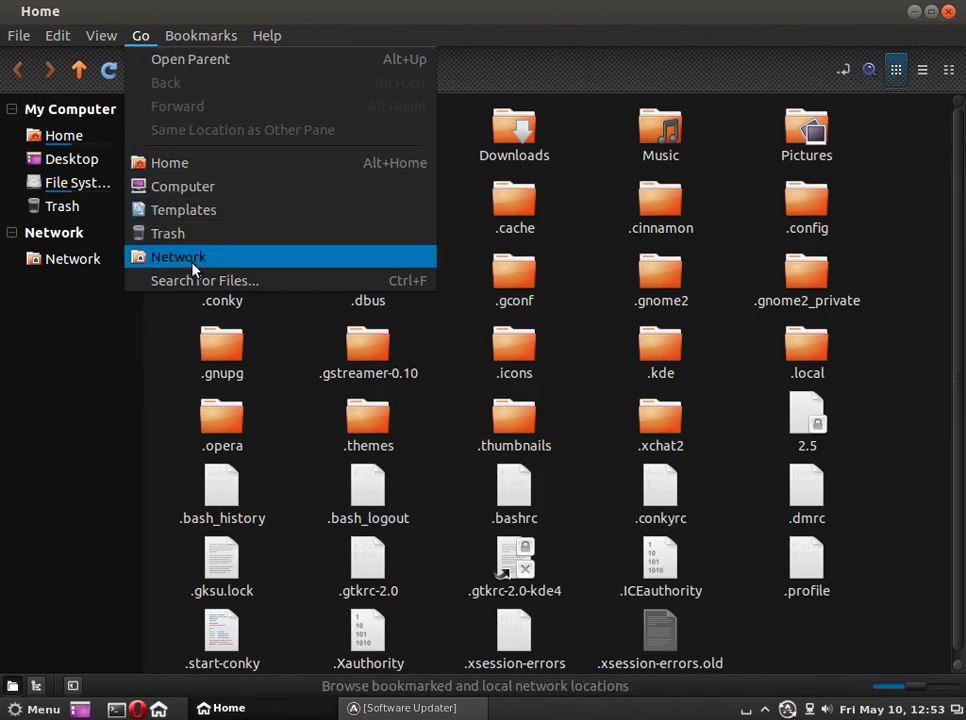
{"action": "mouse_move", "coordinate": [99, 39]}
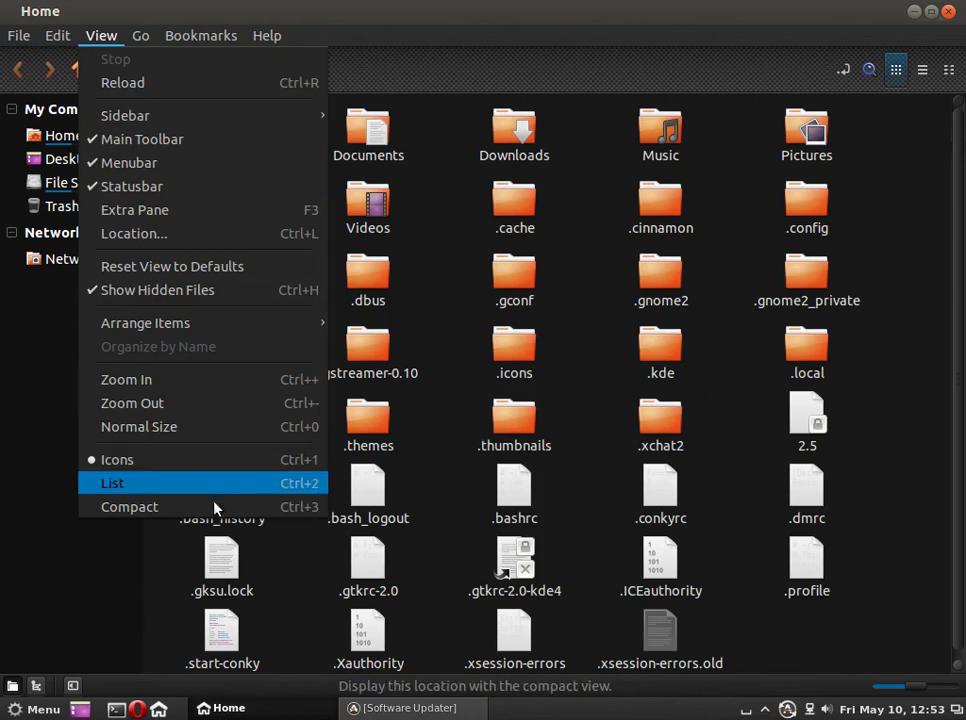
{"action": "left_click", "coordinate": [910, 263]}
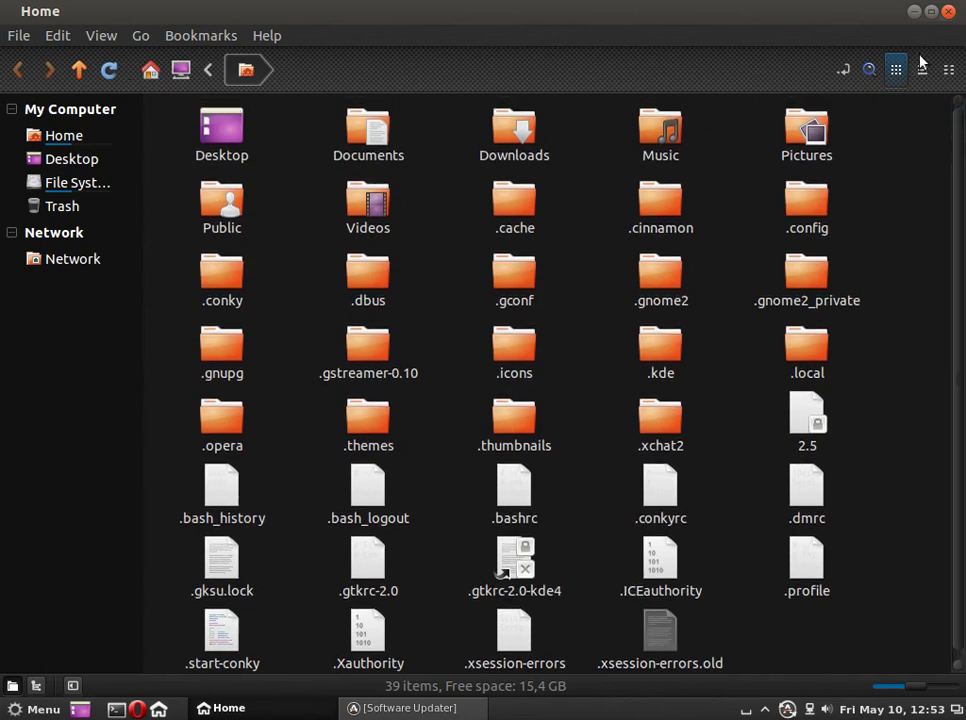
Preview the Home folder in list and compact views, and return it to icon view
{"action": "left_click", "coordinate": [923, 72]}
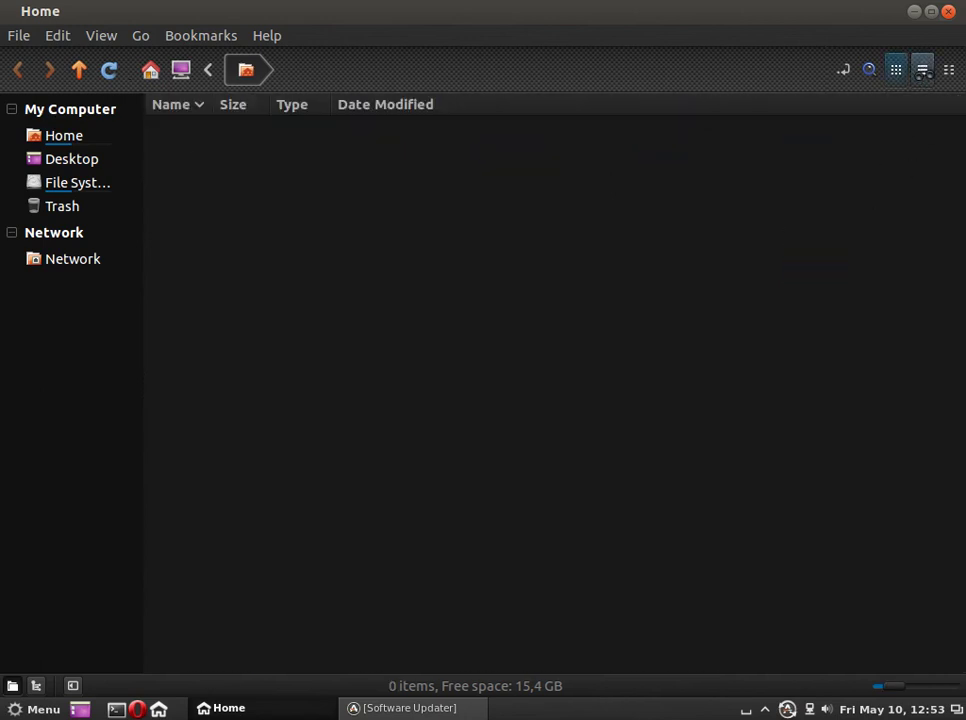
{"action": "left_click", "coordinate": [900, 72]}
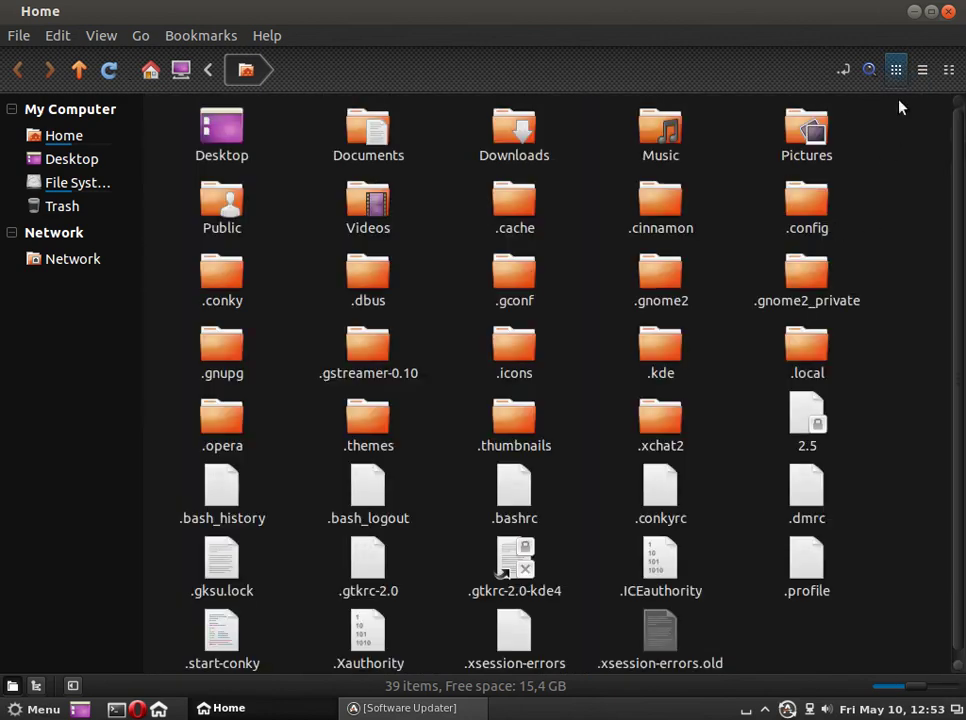
{"action": "left_click", "coordinate": [923, 71]}
{"action": "left_click", "coordinate": [949, 71]}
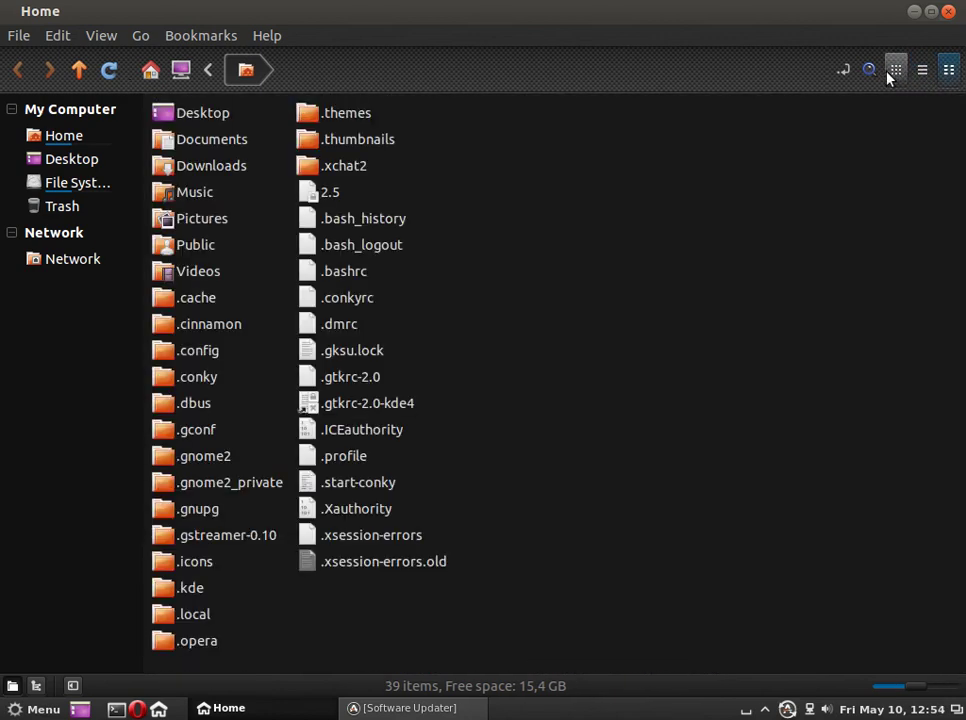
{"action": "left_click", "coordinate": [896, 71]}
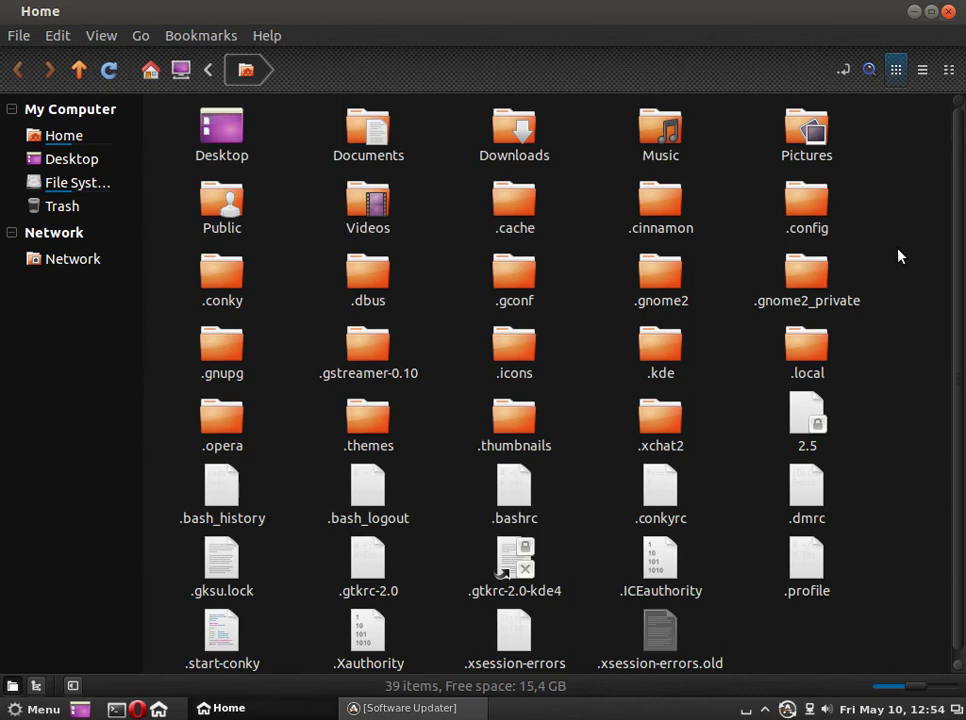
Close the minimized Software Updater window while keeping the Home folder open
{"action": "left_click", "coordinate": [669, 281]}
{"action": "left_click", "coordinate": [580, 304]}
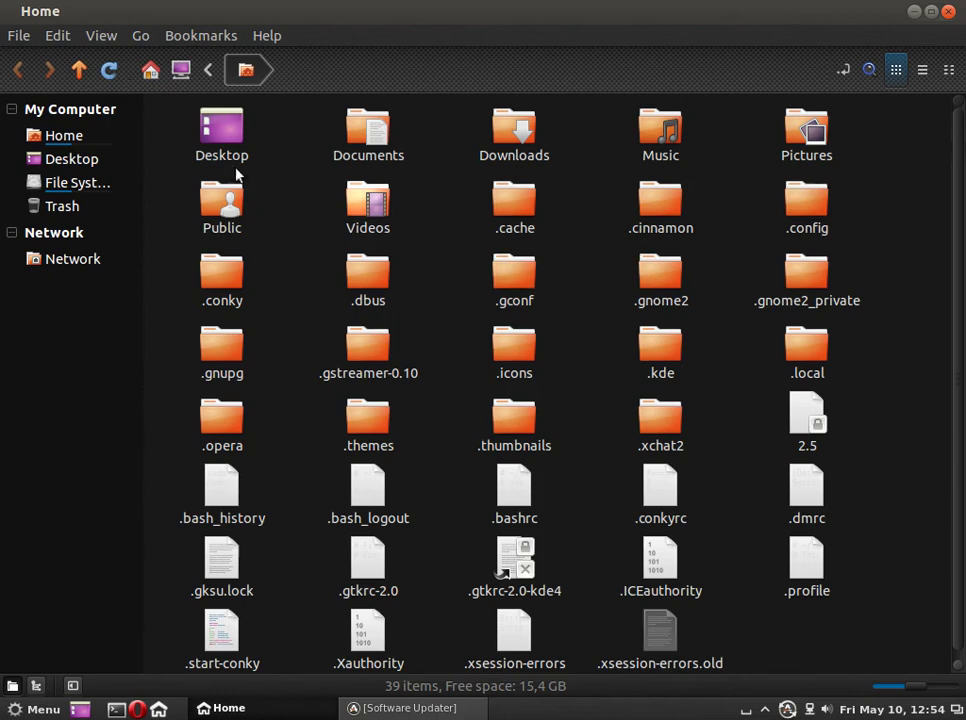
{"action": "left_click", "coordinate": [76, 141]}
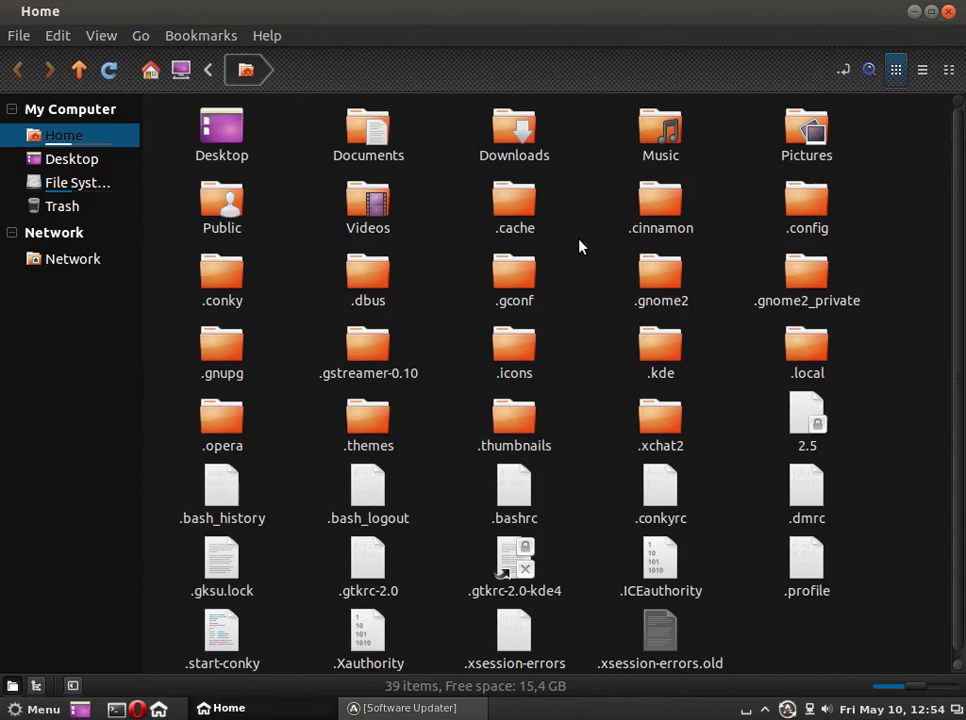
{"action": "right_click", "coordinate": [472, 708]}
{"action": "left_click", "coordinate": [485, 684]}
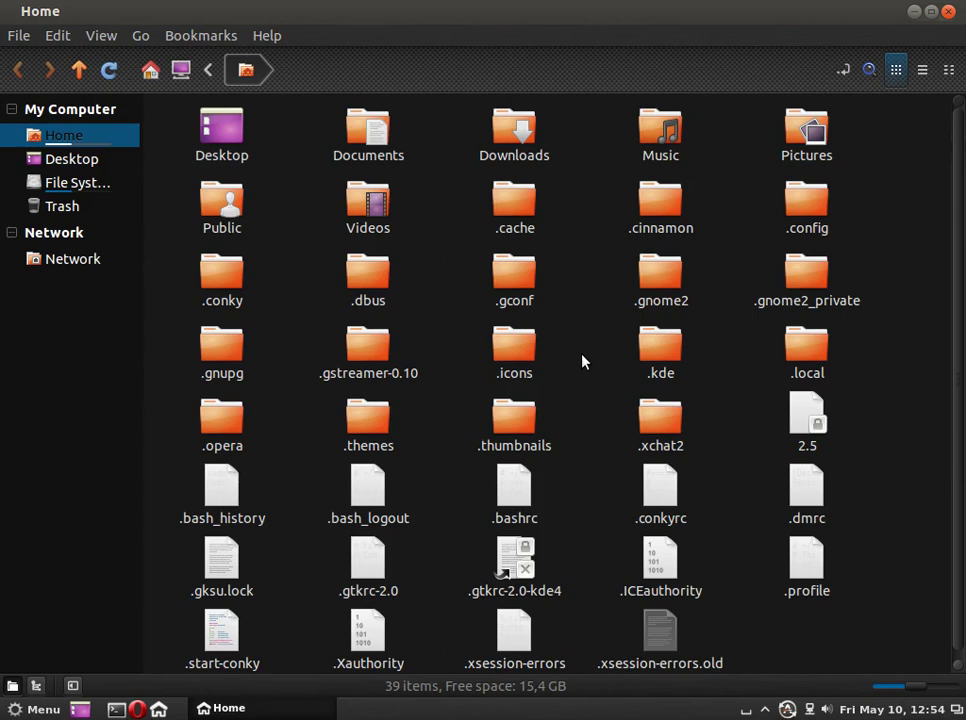
Compare the contents of the File System root and the Home folder, and close the file manager window
{"action": "left_click", "coordinate": [92, 182]}
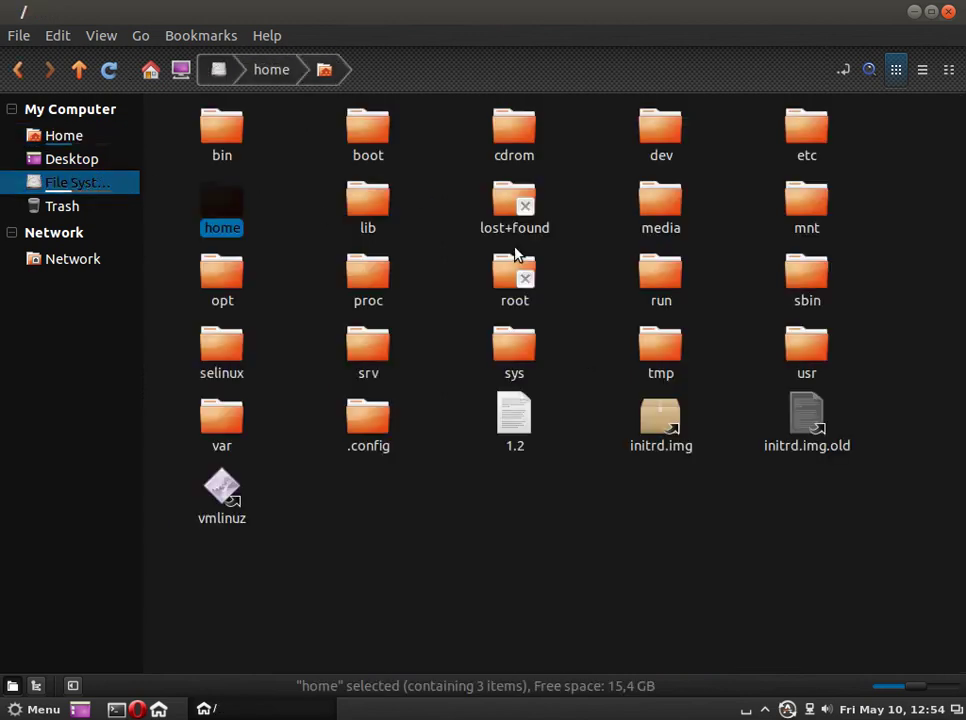
{"action": "left_click", "coordinate": [104, 137]}
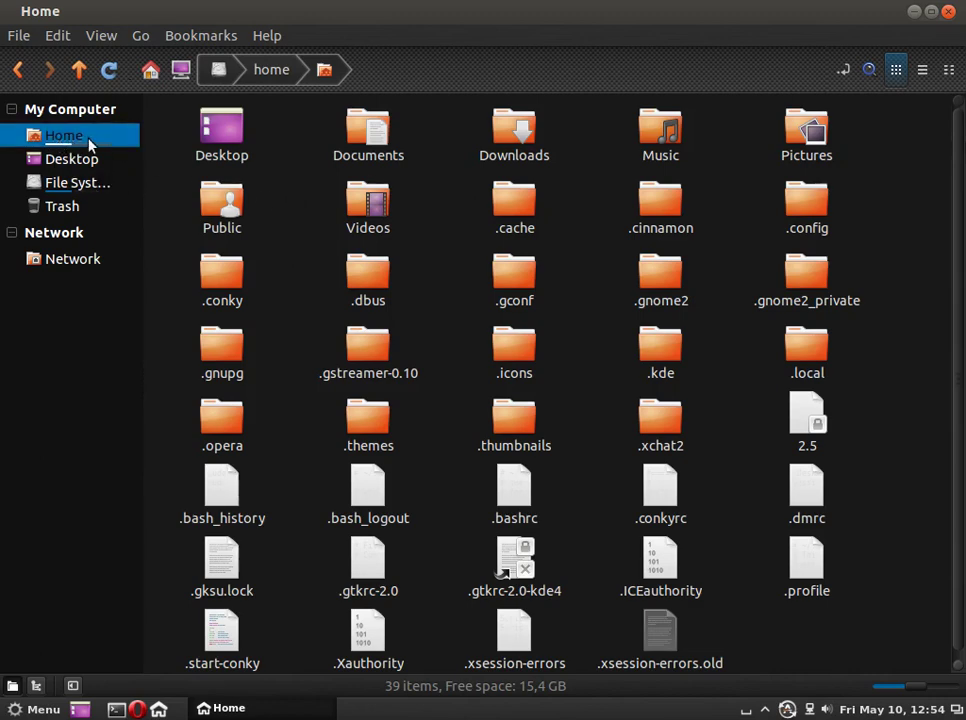
{"action": "left_click", "coordinate": [74, 187]}
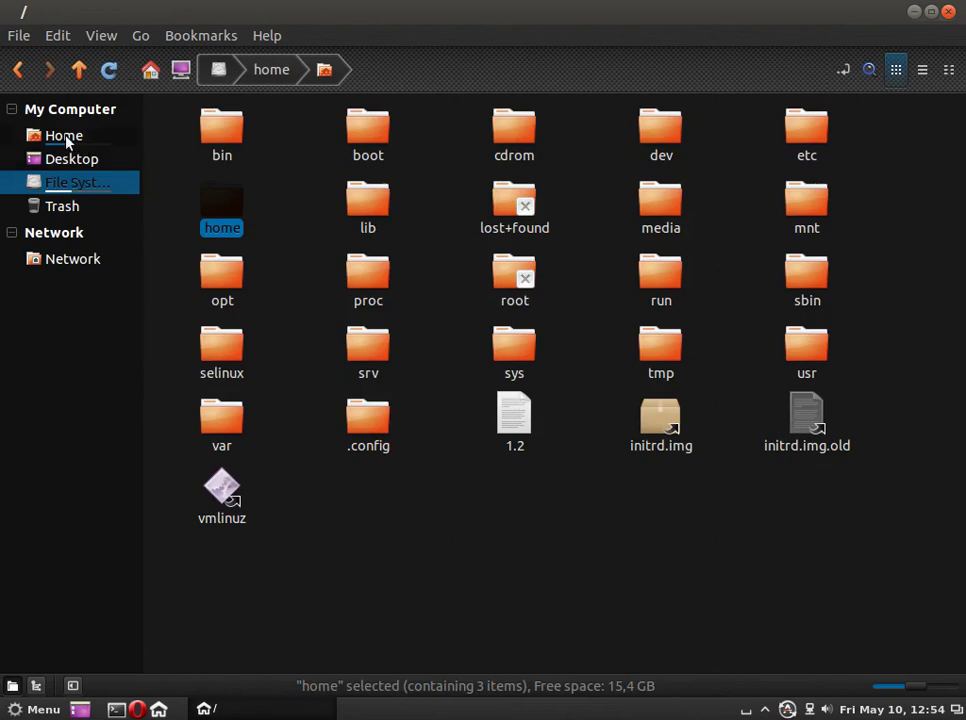
{"action": "left_click", "coordinate": [66, 141]}
{"action": "left_click", "coordinate": [74, 183]}
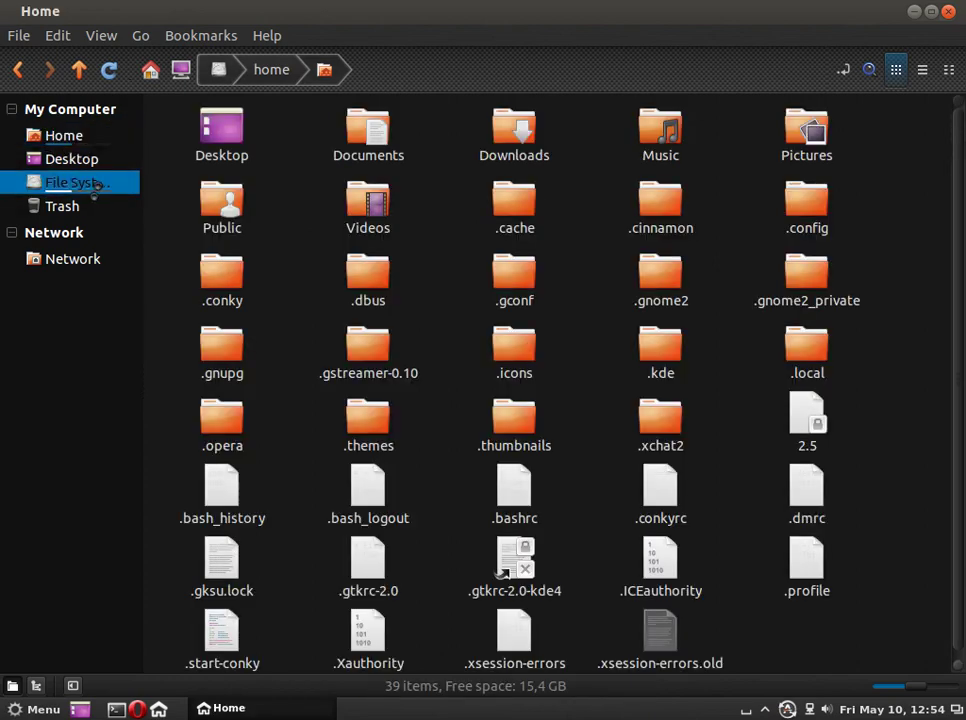
{"action": "left_click", "coordinate": [70, 139]}
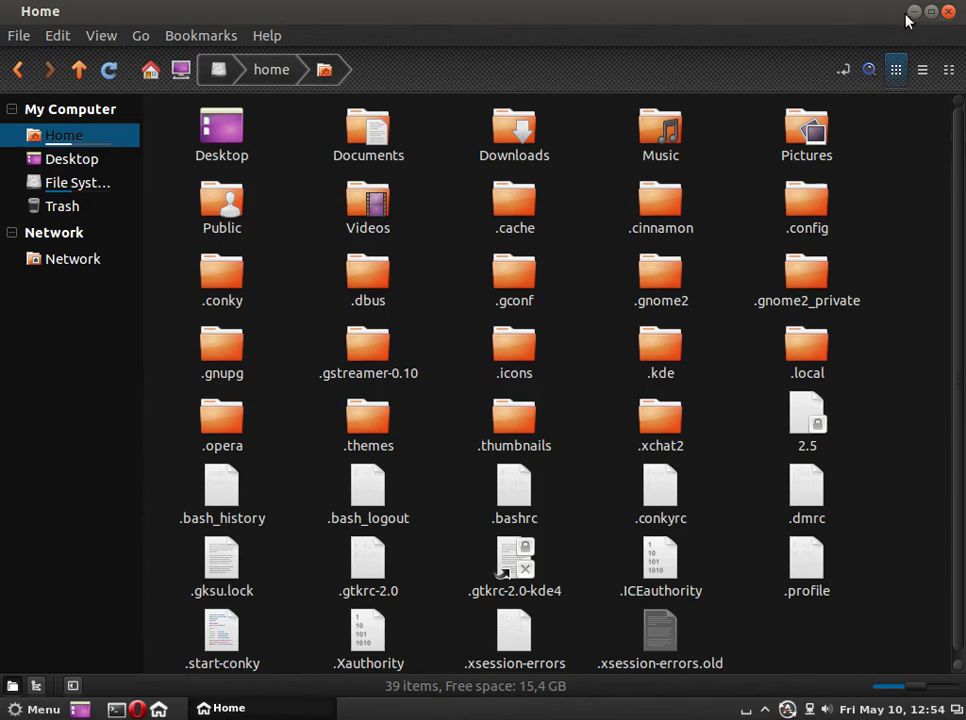
{"action": "left_click", "coordinate": [948, 11]}
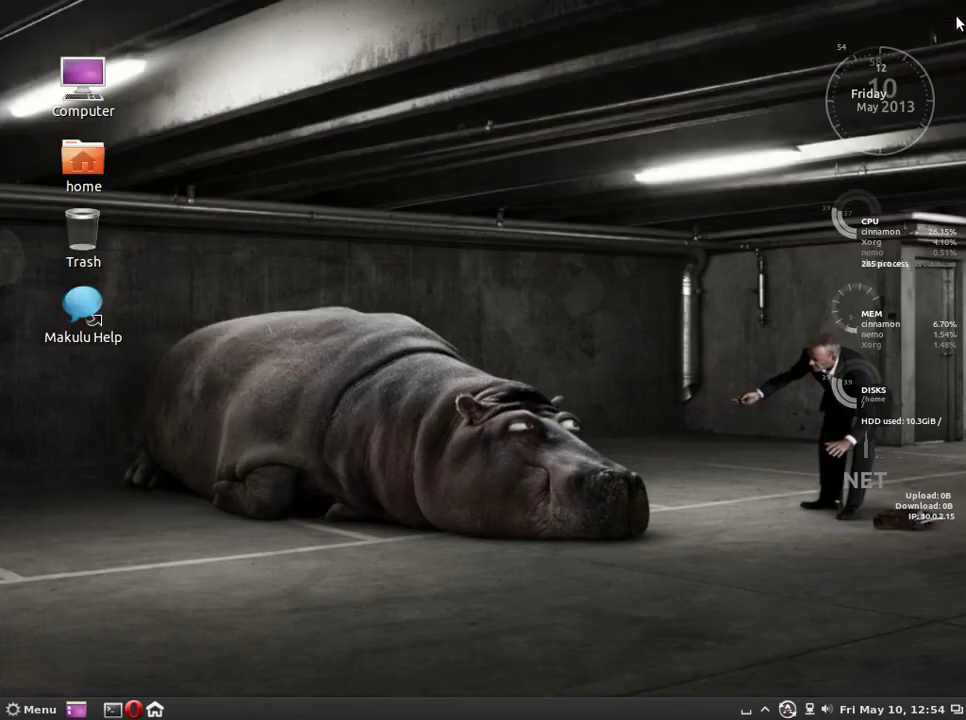
Open the applications menu and look through the All Applications and Accessories lists
{"action": "left_click", "coordinate": [28, 710]}
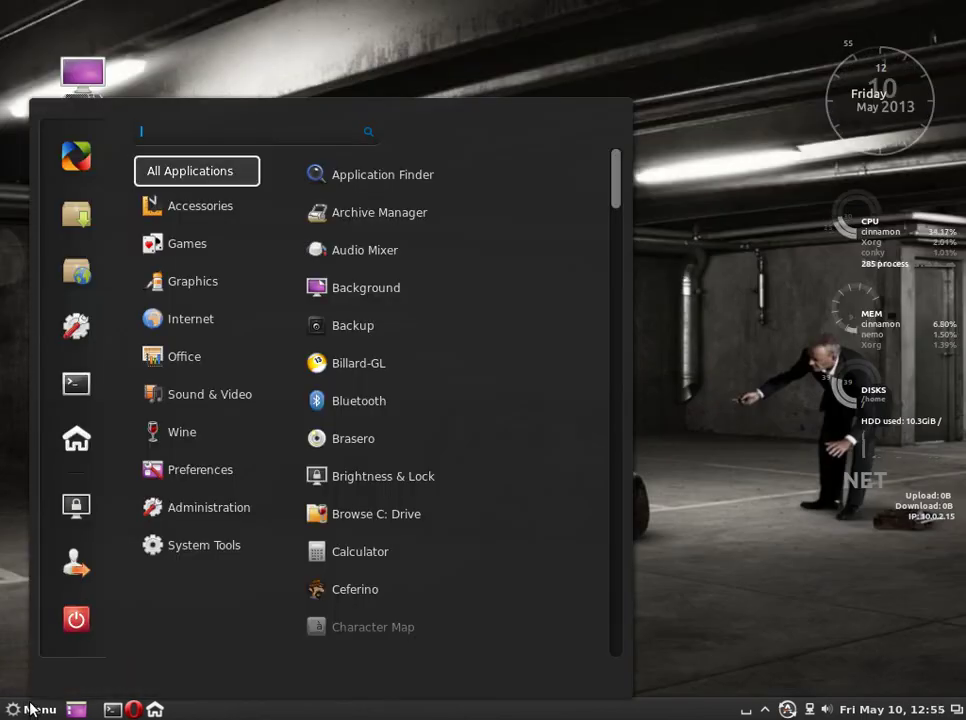
{"action": "mouse_move", "coordinate": [188, 178]}
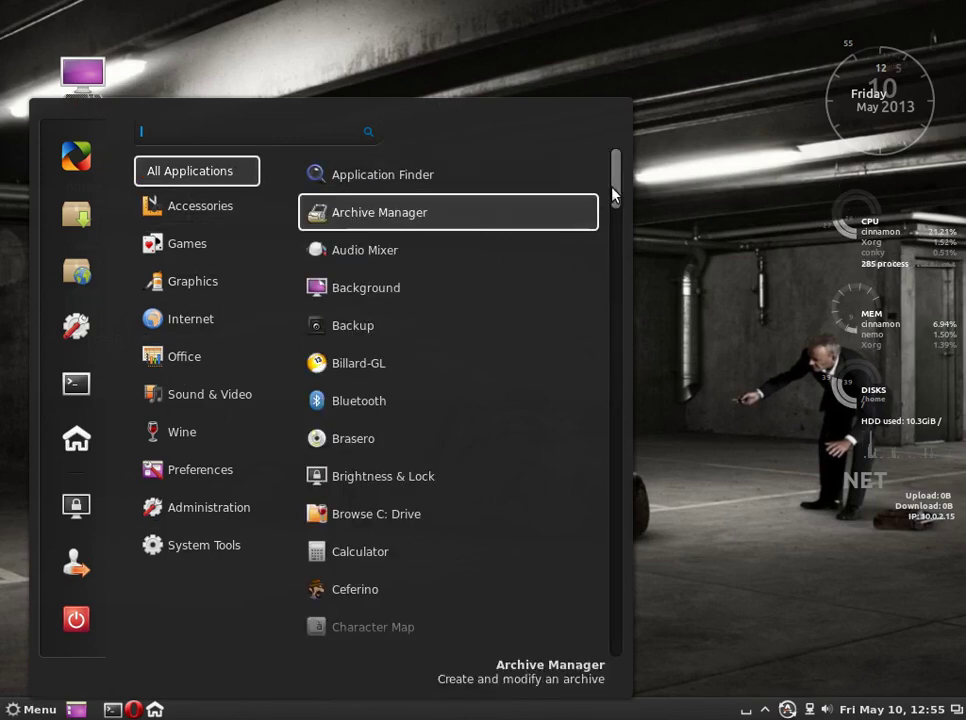
{"action": "left_click_drag", "start_coordinate": [619, 190], "coordinate": [634, 265]}
{"action": "mouse_move", "coordinate": [179, 216]}
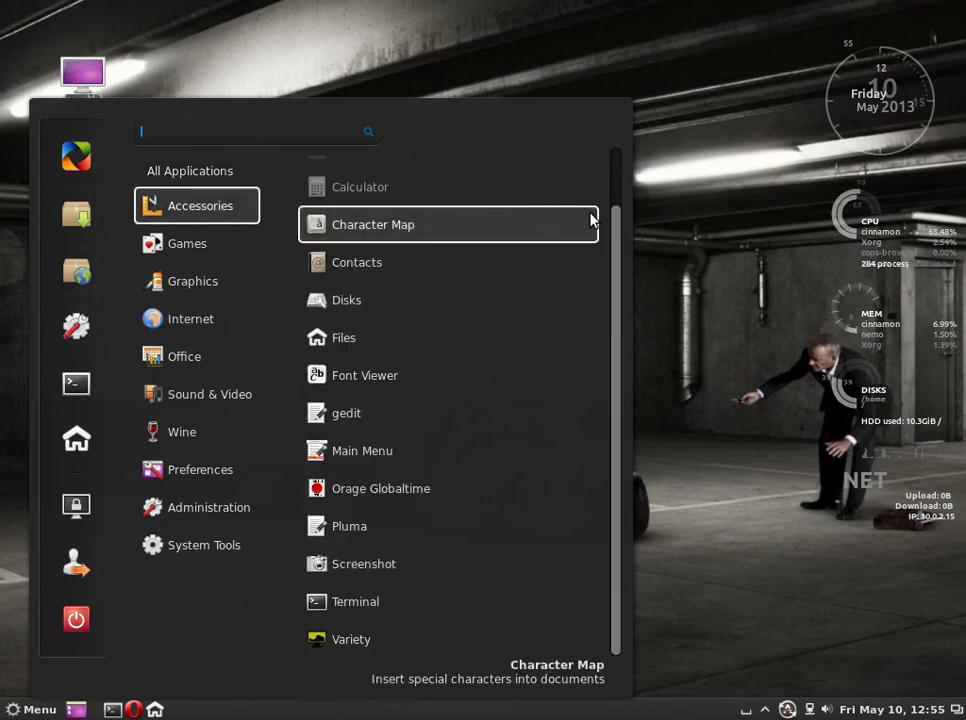
{"action": "mouse_move", "coordinate": [616, 226]}
{"action": "left_mouse_down"}
{"action": "mouse_move", "coordinate": [619, 181]}
{"action": "mouse_move", "coordinate": [625, 240]}
{"action": "left_mouse_up"}
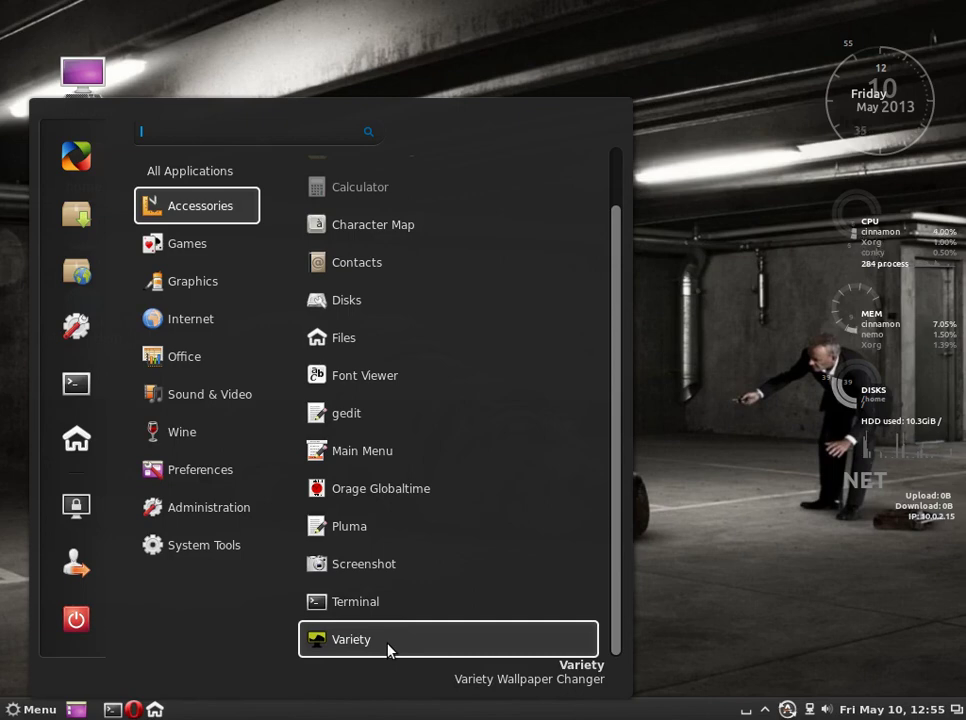
Review the installed applications in the Games, Graphics, Internet and Office categories
{"action": "mouse_move", "coordinate": [188, 252]}
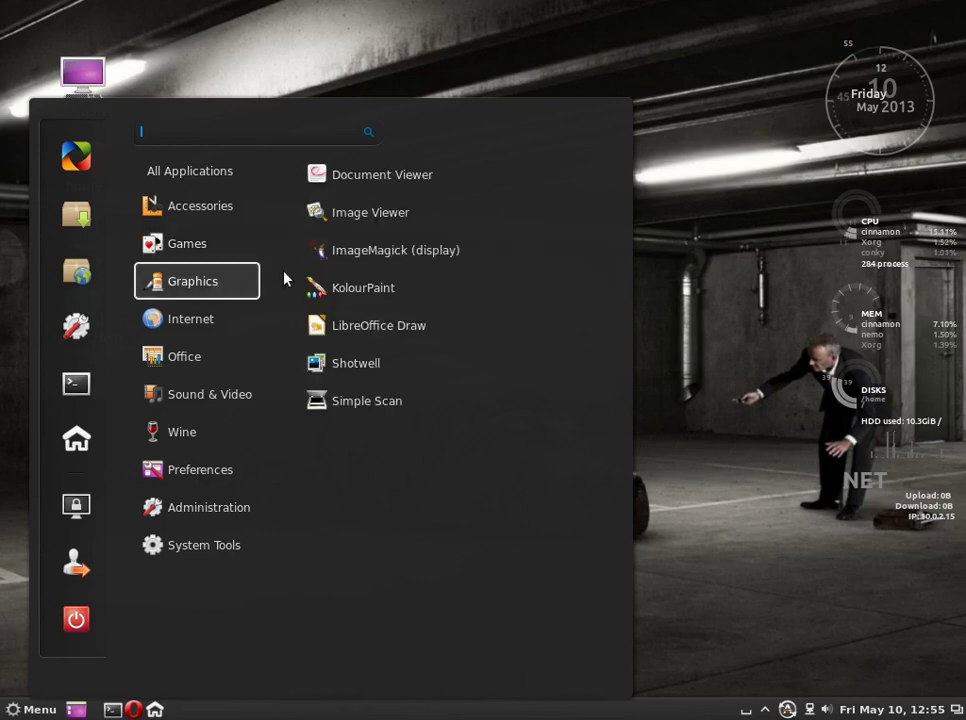
{"action": "mouse_move", "coordinate": [194, 280]}
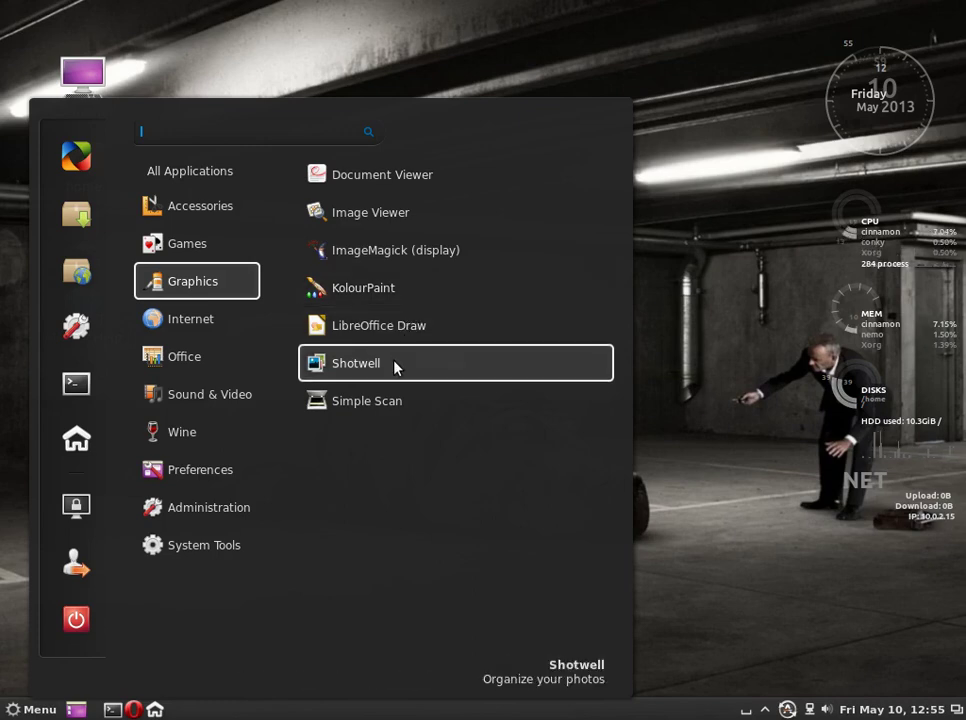
{"action": "mouse_move", "coordinate": [219, 317]}
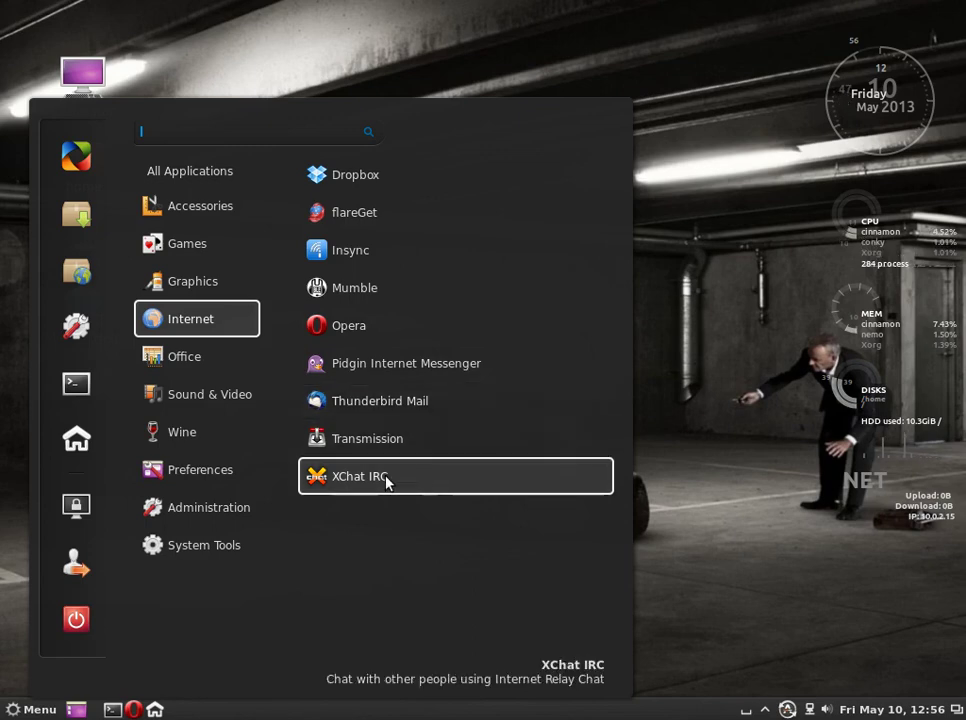
{"action": "mouse_move", "coordinate": [172, 364]}
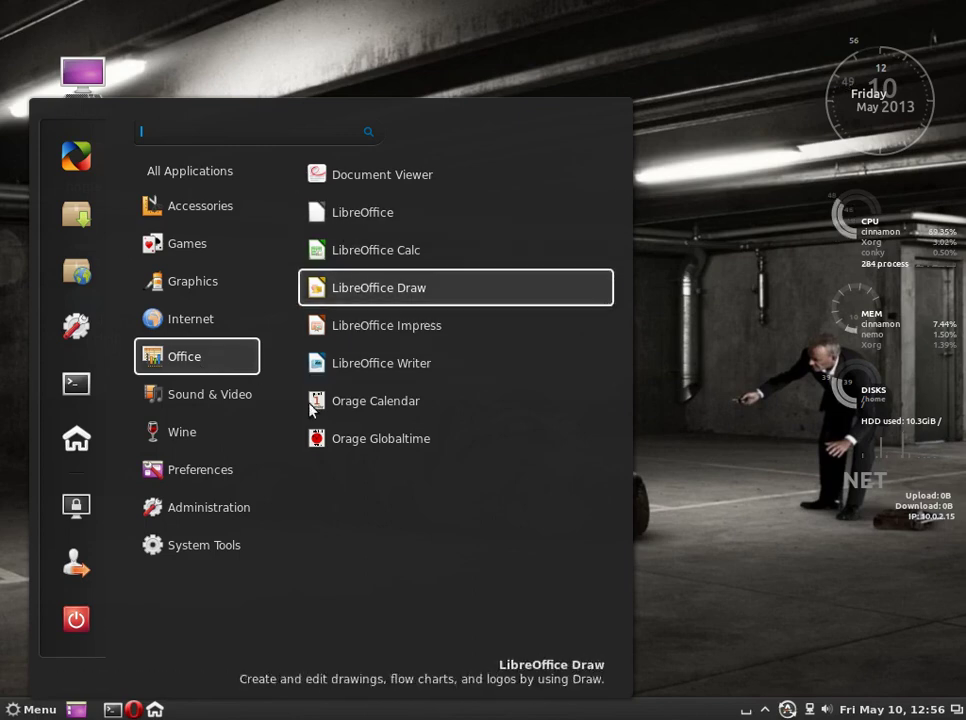
Review the Sound & Video applications, then launch VLC media player, view it maximized and close it
{"action": "mouse_move", "coordinate": [162, 401]}
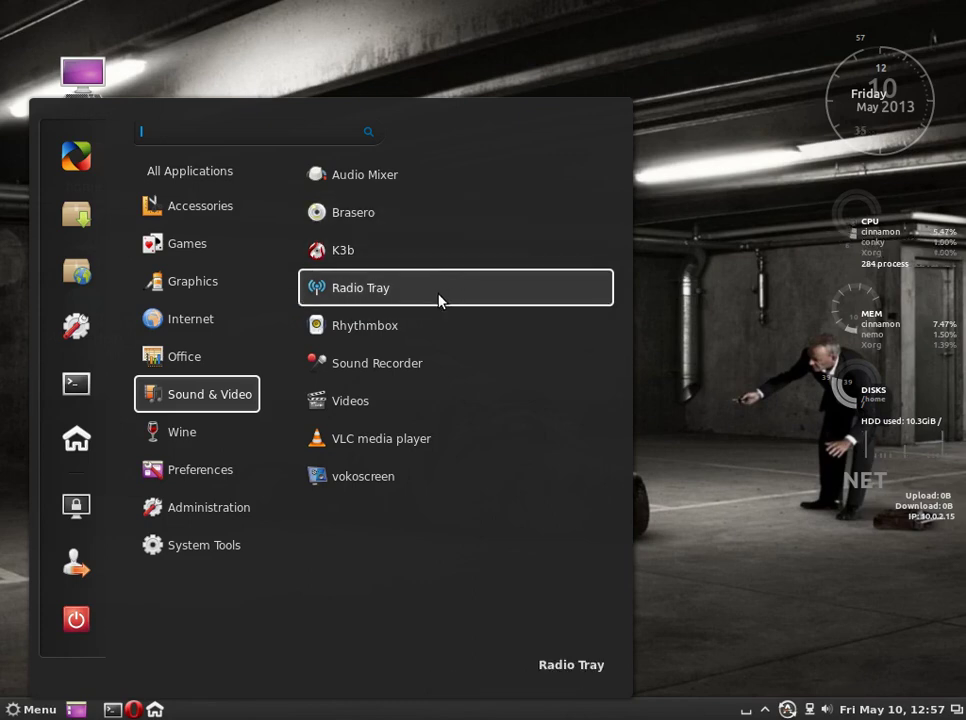
{"action": "left_click", "coordinate": [408, 440]}
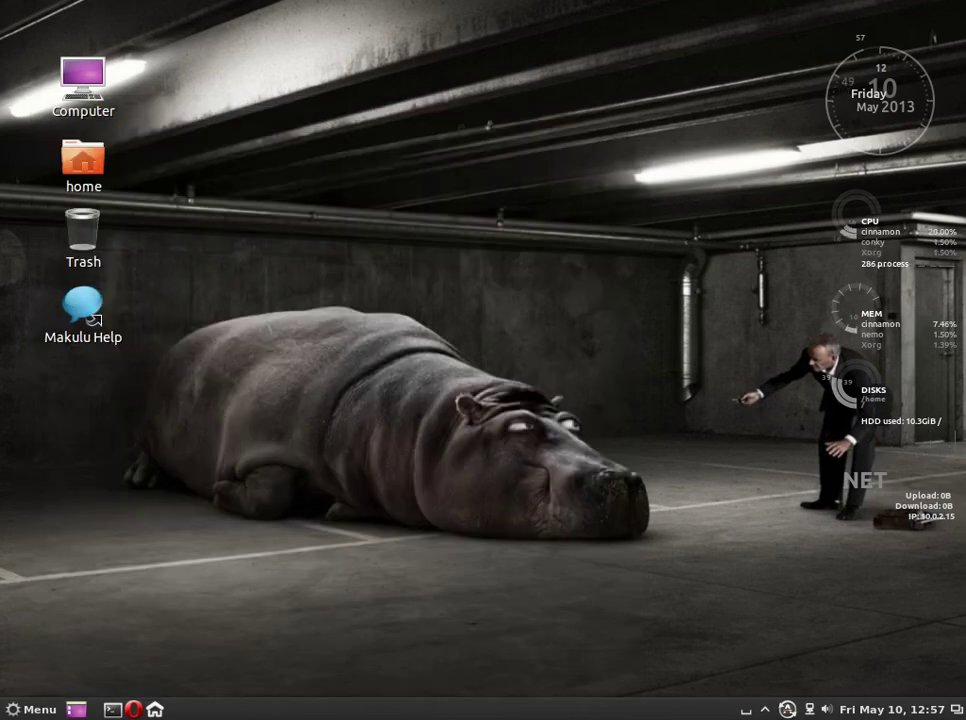
{"action": "left_click", "coordinate": [22, 710]}
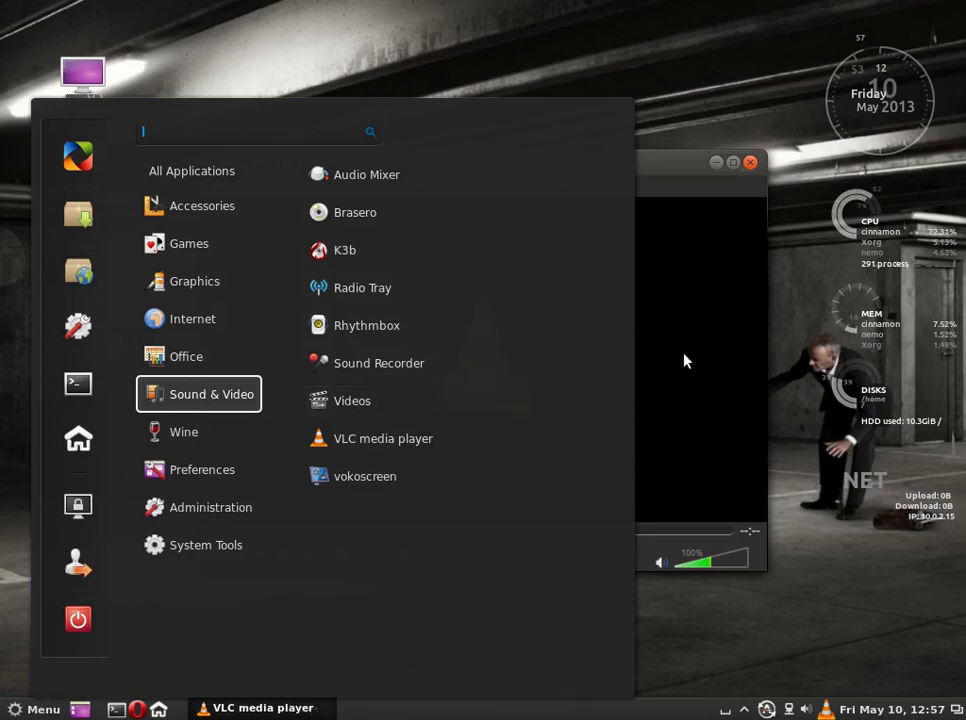
{"action": "left_click", "coordinate": [655, 165]}
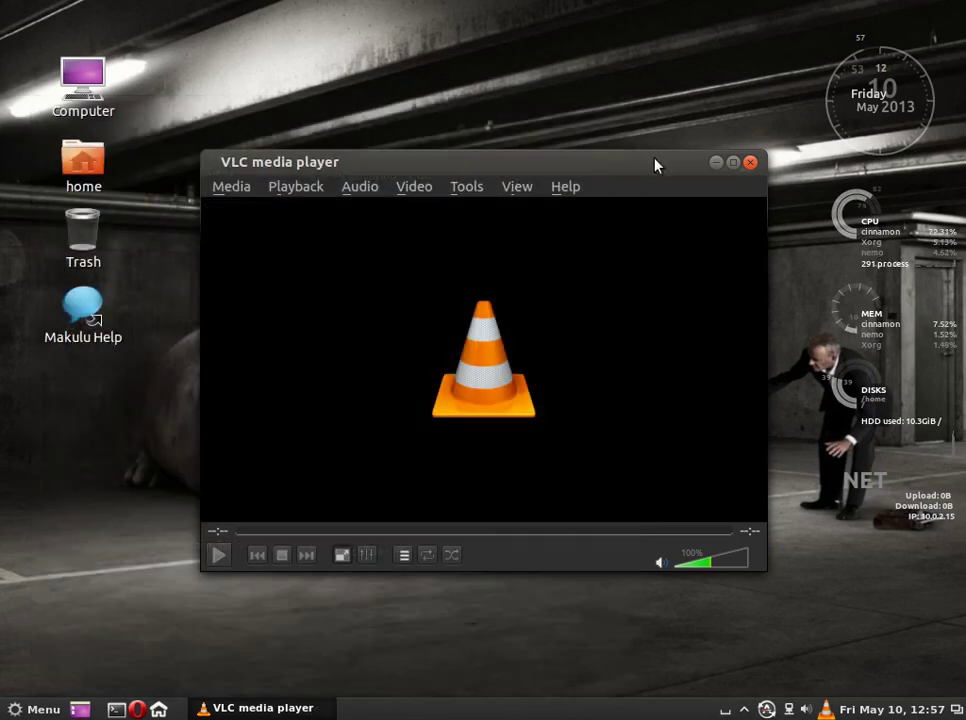
{"action": "left_click", "coordinate": [733, 162]}
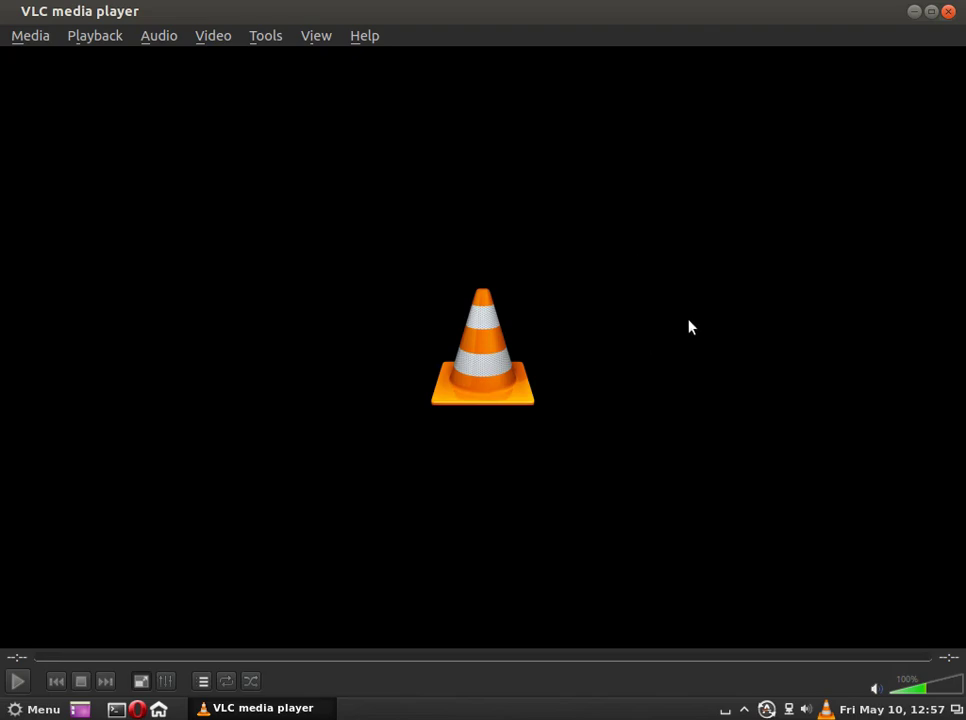
{"action": "left_click", "coordinate": [950, 14]}
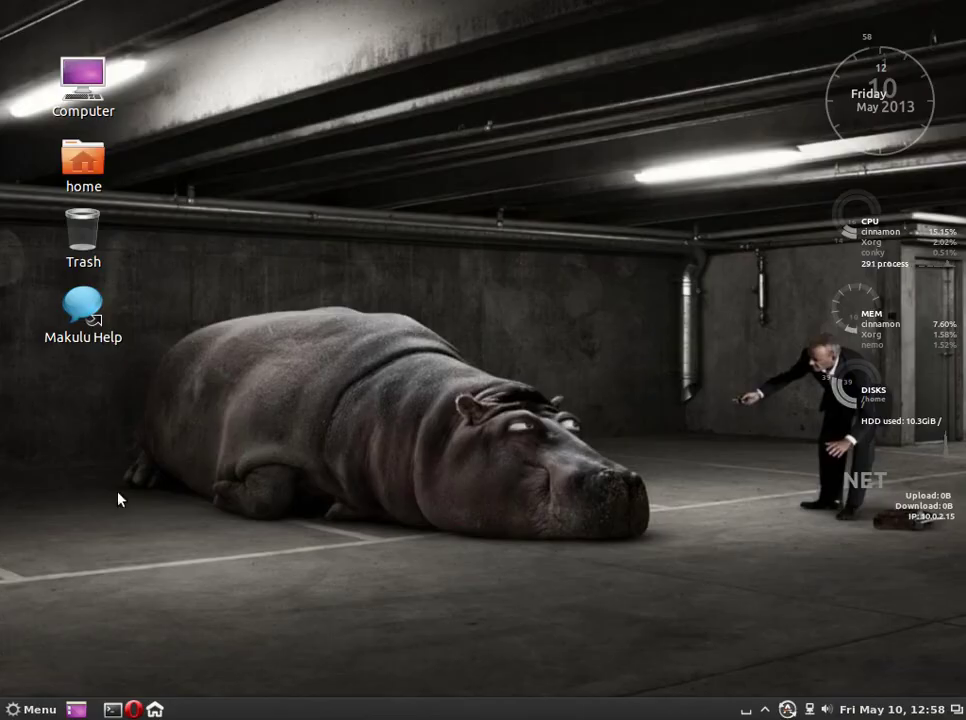
Try to launch the vokoscreen screencast application from the Sound & Video category
{"action": "left_click", "coordinate": [35, 708]}
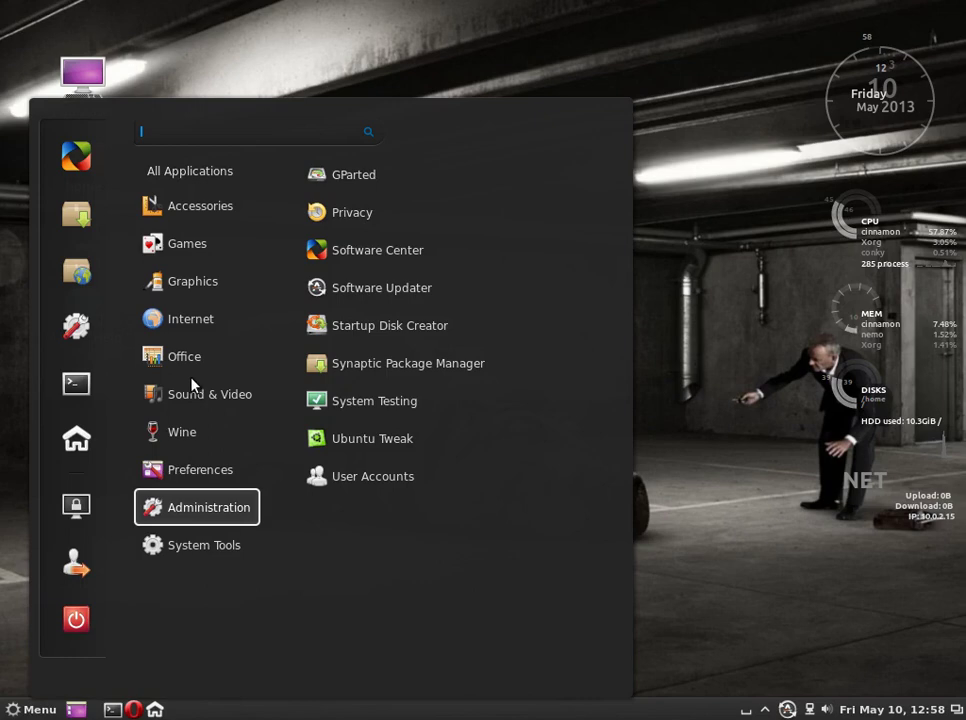
{"action": "mouse_move", "coordinate": [220, 395]}
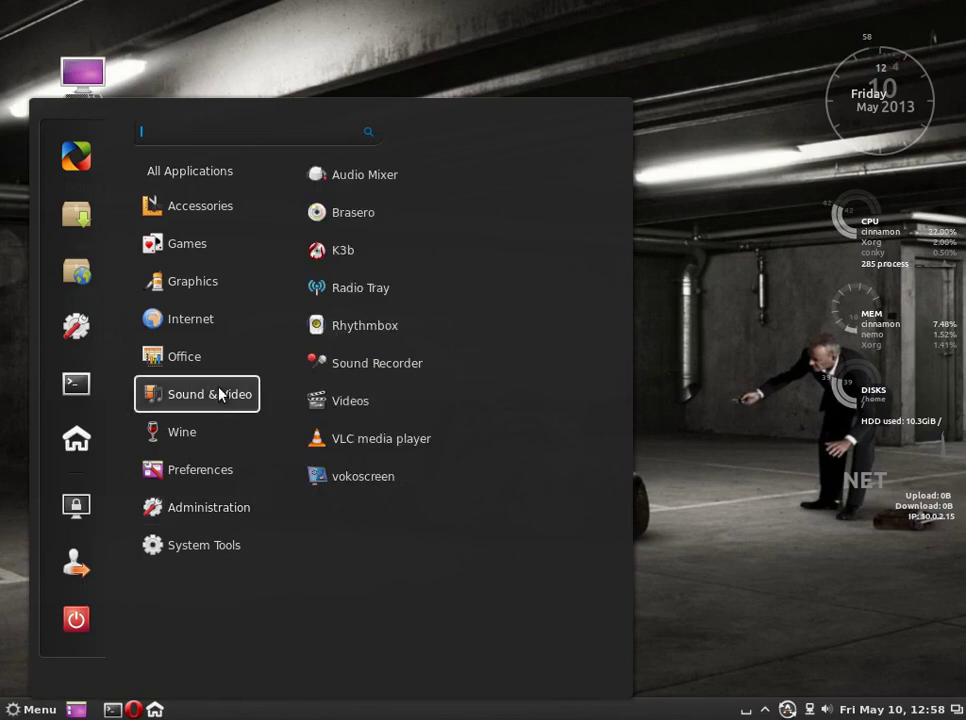
{"action": "left_click", "coordinate": [384, 481]}
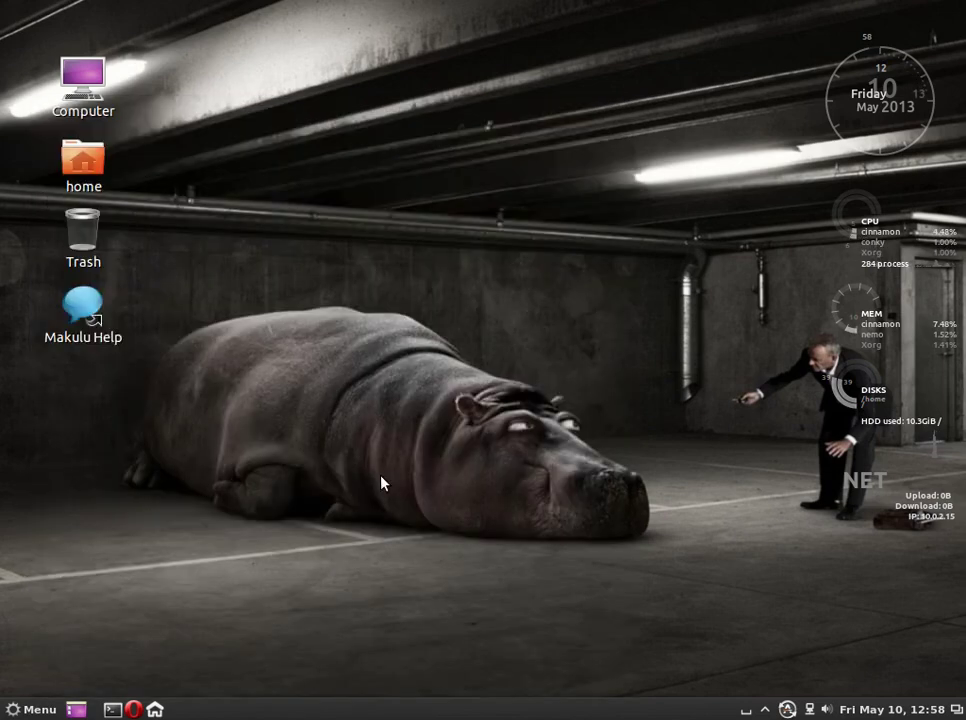
Look through the Wine and Preferences categories of the applications menu
{"action": "left_click", "coordinate": [25, 710]}
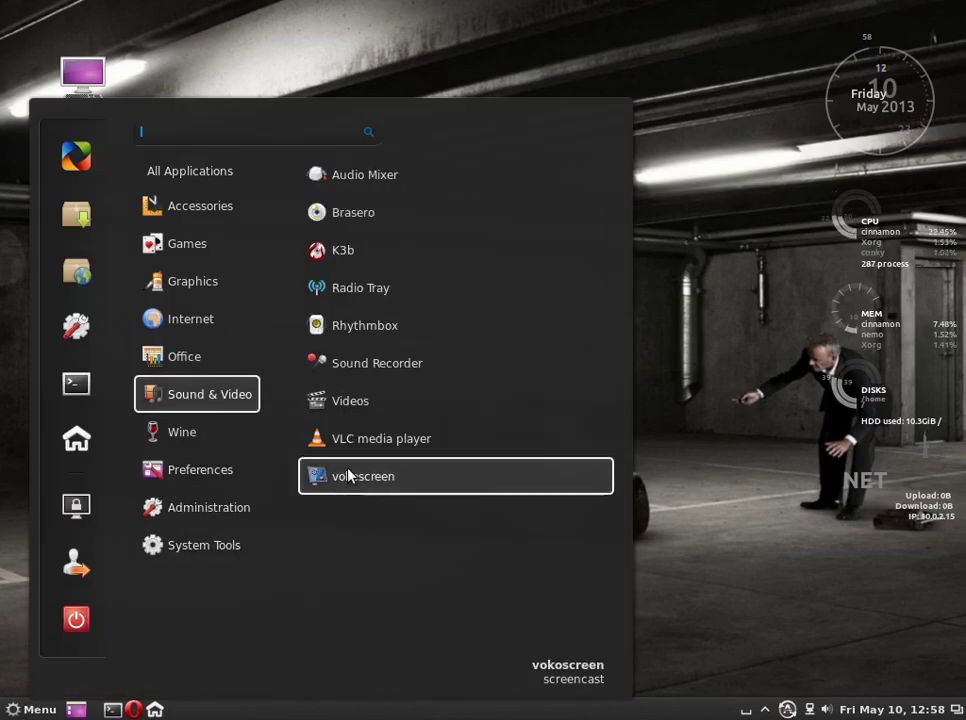
{"action": "mouse_move", "coordinate": [218, 441]}
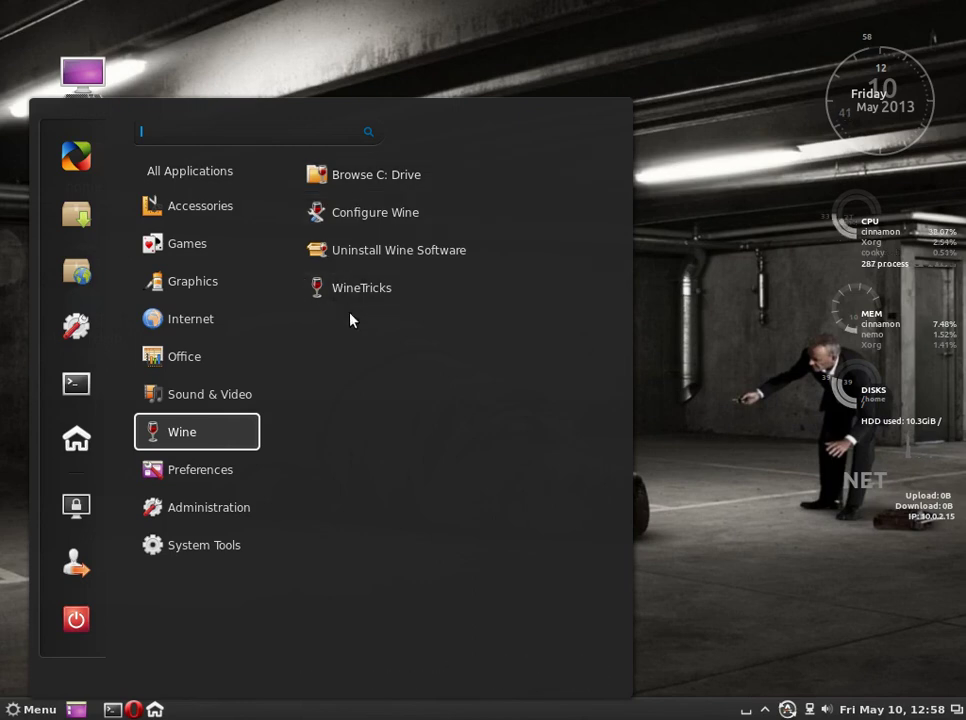
{"action": "mouse_move", "coordinate": [192, 470]}
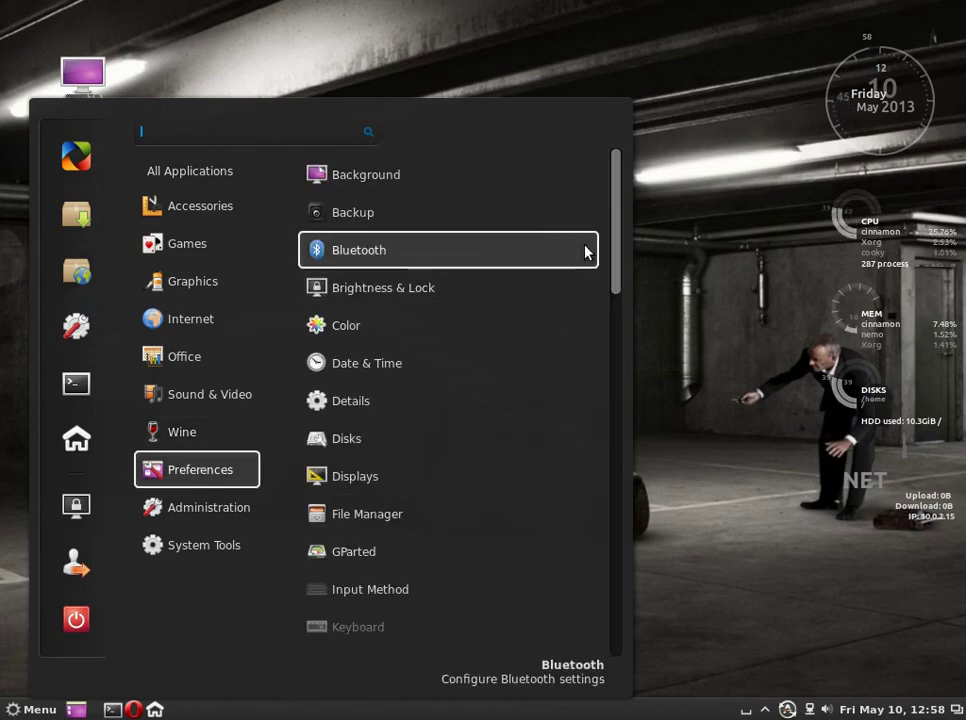
{"action": "left_click_drag", "start_coordinate": [612, 254], "coordinate": [634, 580]}
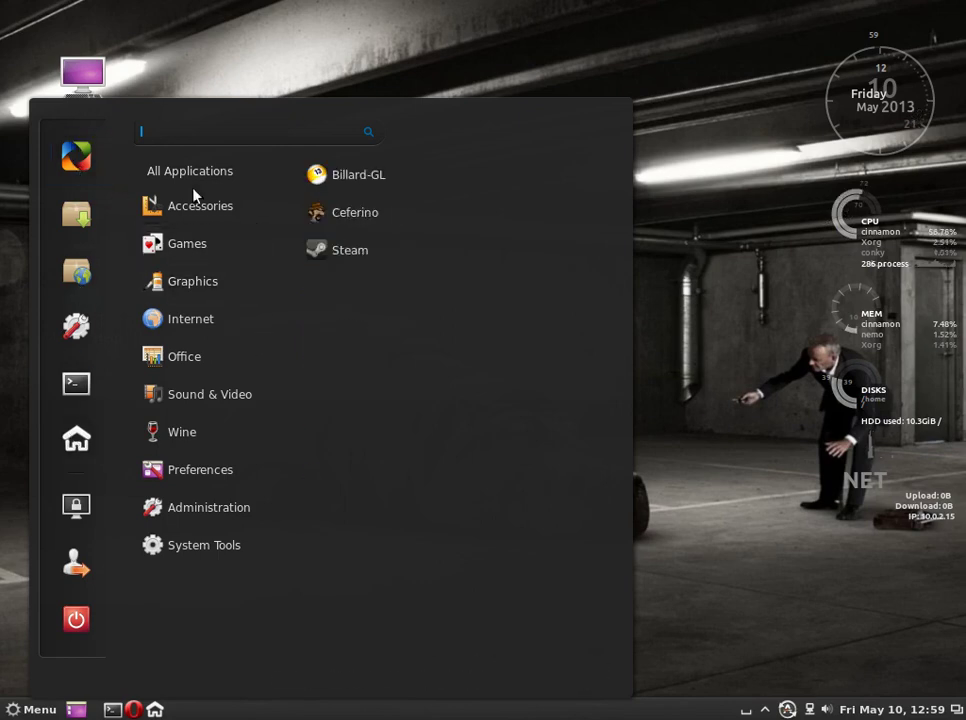
Launch the Deepin Software Center and authenticate with the account password
{"action": "left_click", "coordinate": [77, 158]}
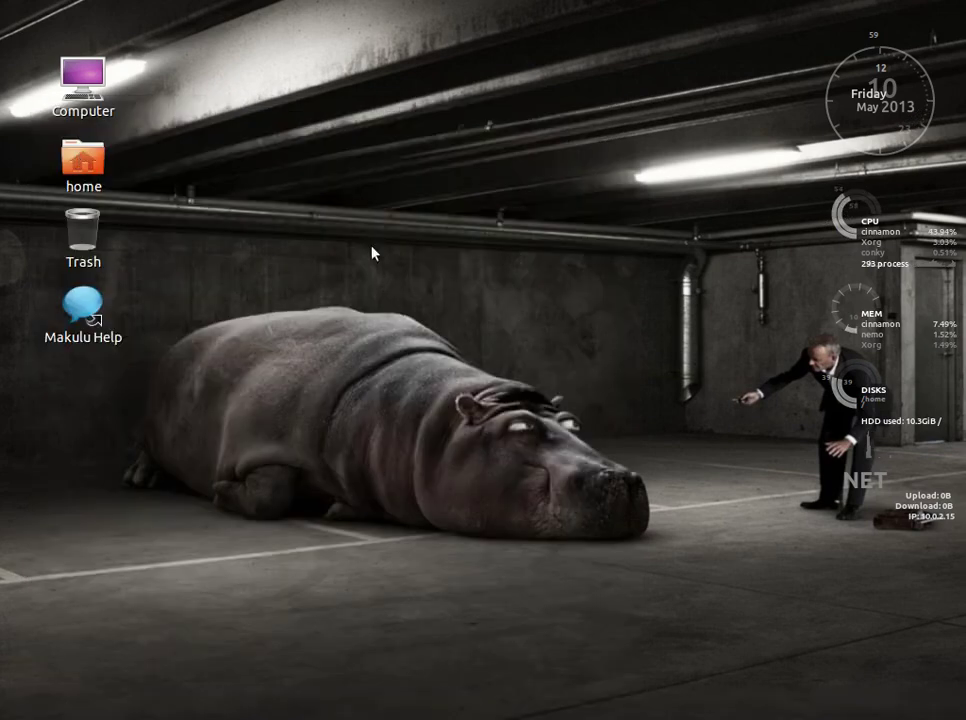
{"action": "type", "text": "••••••"}
{"action": "key", "text": "Return"}
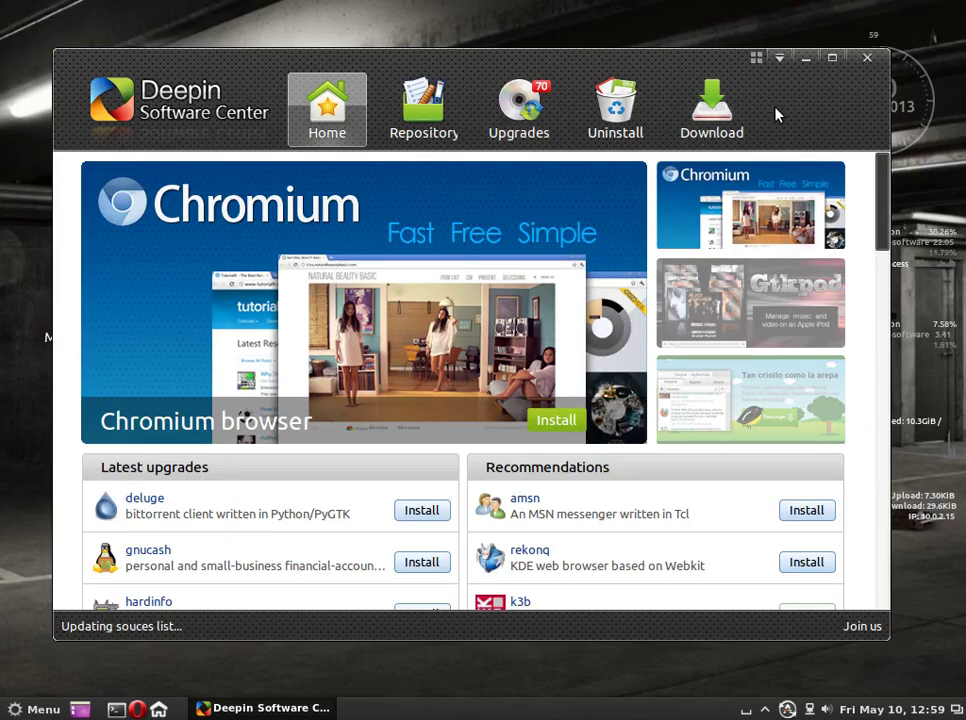
Browse the software center's home page, try the wood theme and return to the dark grey theme
{"action": "scroll", "coordinate": [884, 263], "scroll_direction": "down", "scroll_amount": 3}
{"action": "left_click_drag", "start_coordinate": [884, 263], "coordinate": [847, 162]}
{"action": "left_click", "coordinate": [757, 60]}
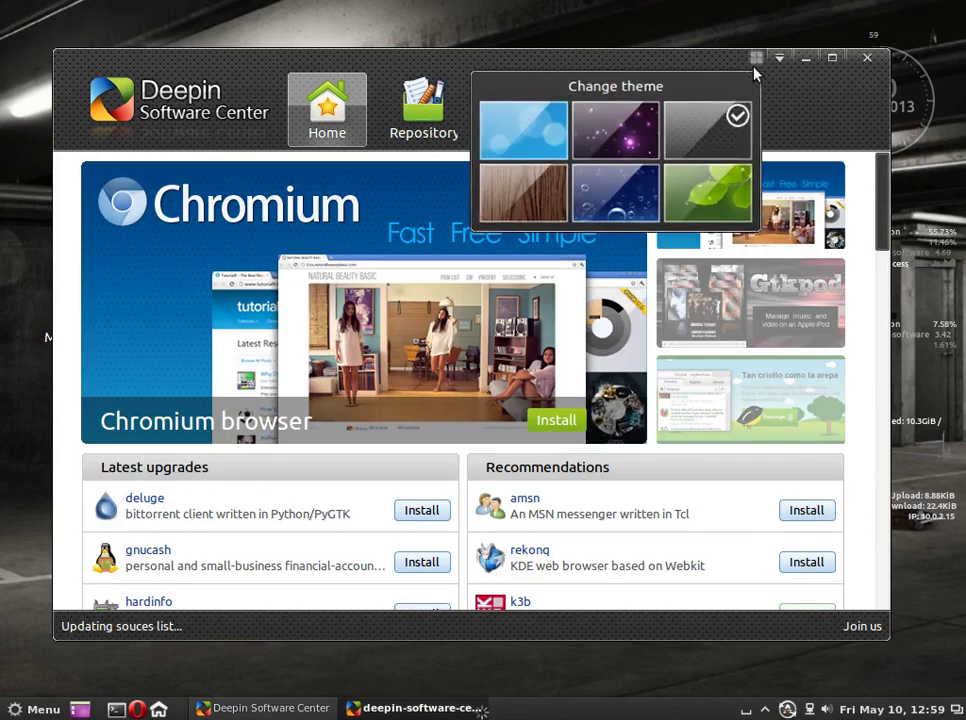
{"action": "left_click", "coordinate": [521, 187]}
{"action": "left_click", "coordinate": [718, 126]}
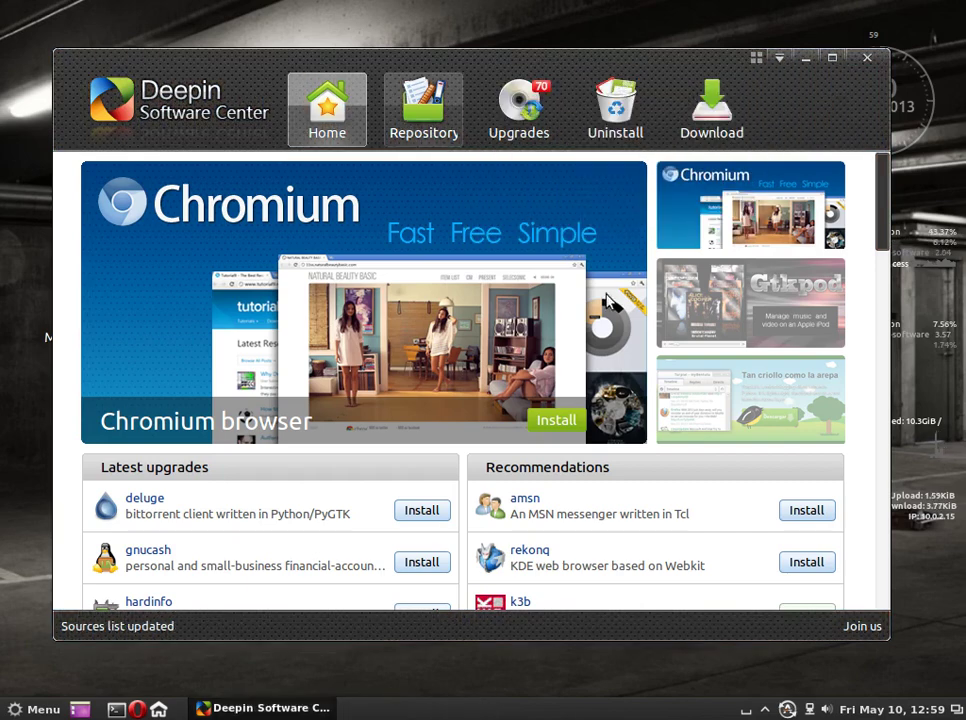
Examine the deluge package's description, screenshot and comments in the software repository, and close the software center
{"action": "left_click", "coordinate": [410, 120]}
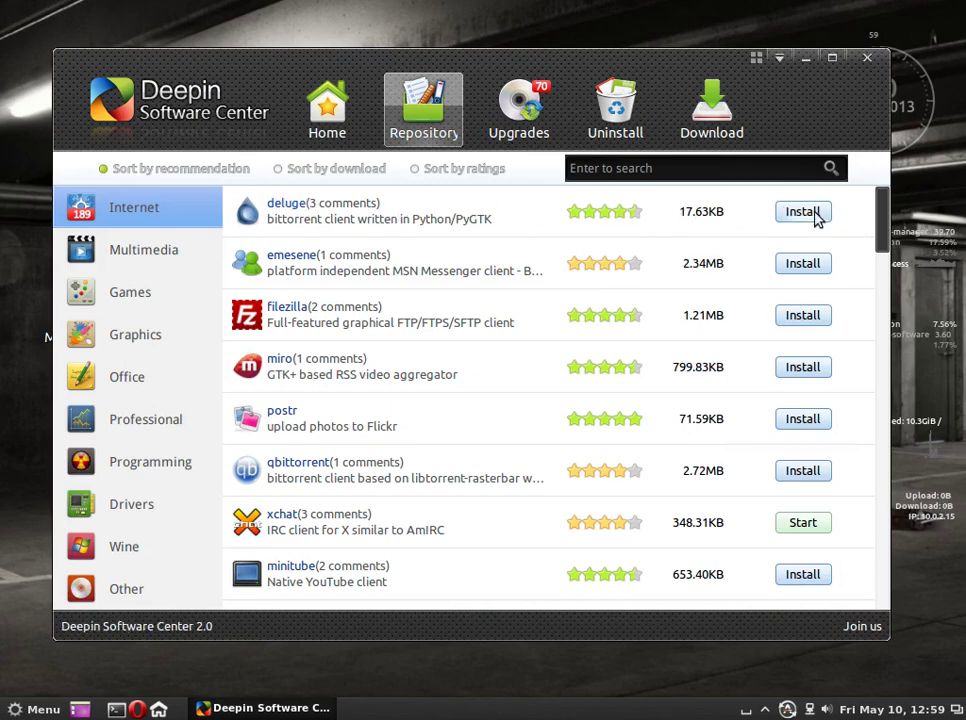
{"action": "mouse_move", "coordinate": [884, 222]}
{"action": "left_mouse_down"}
{"action": "mouse_move", "coordinate": [893, 318]}
{"action": "mouse_move", "coordinate": [894, 230]}
{"action": "left_mouse_up"}
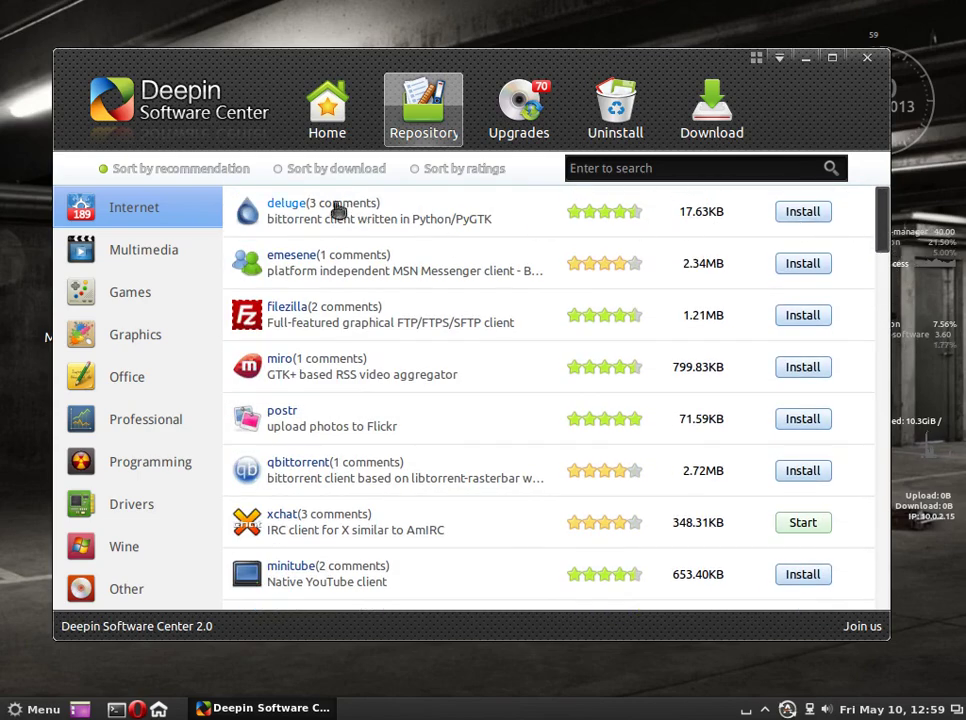
{"action": "left_click", "coordinate": [640, 224]}
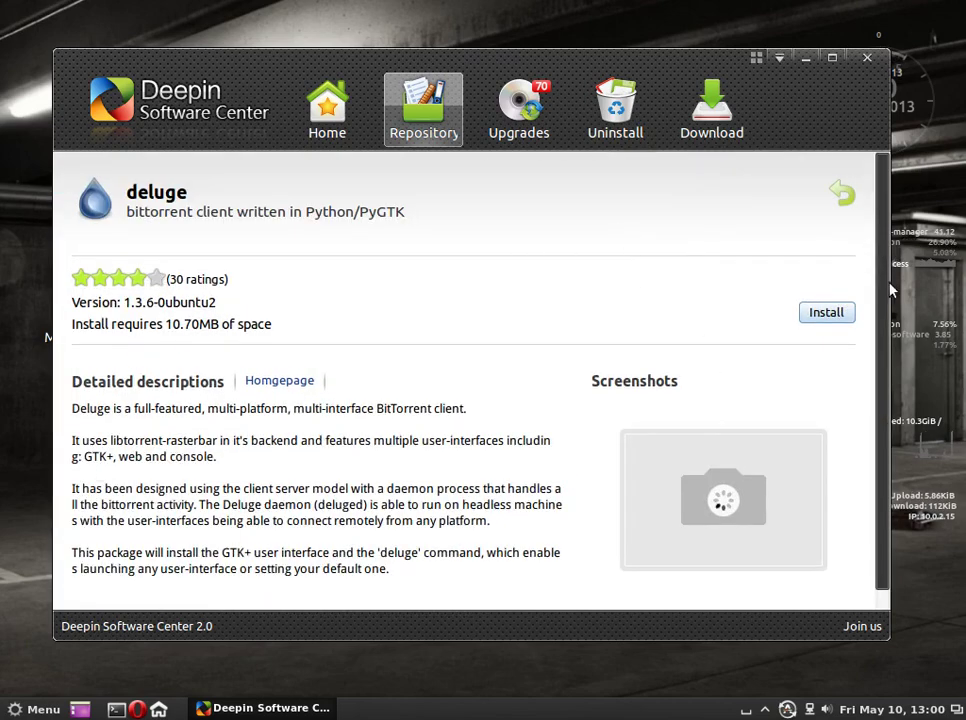
{"action": "scroll", "coordinate": [870, 290], "scroll_direction": "down", "scroll_amount": 1}
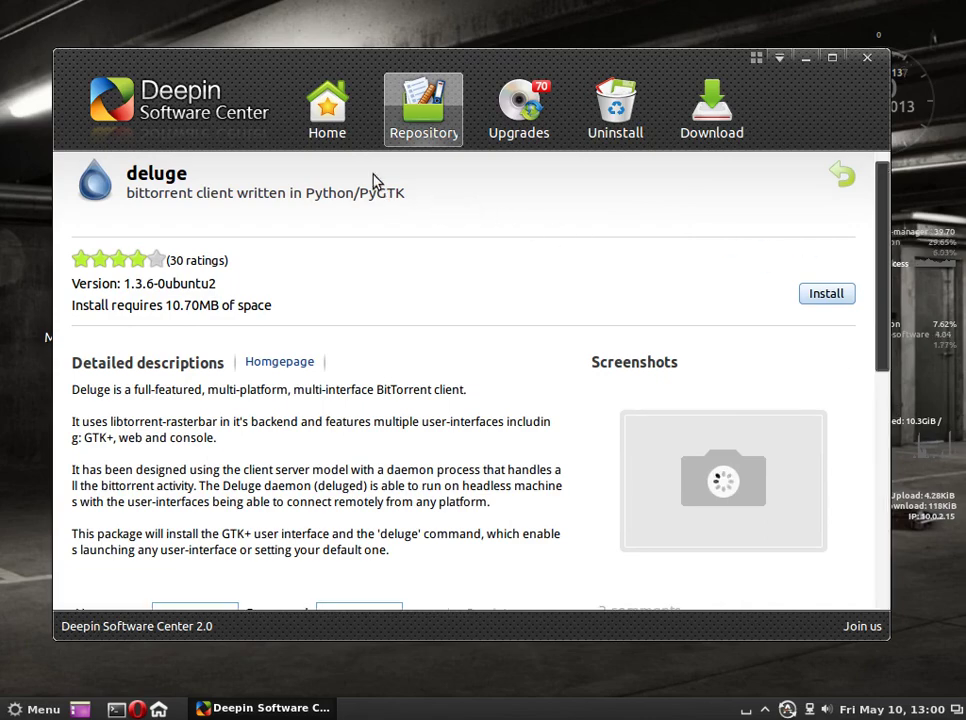
{"action": "scroll", "coordinate": [884, 290], "scroll_direction": "down", "scroll_amount": 5}
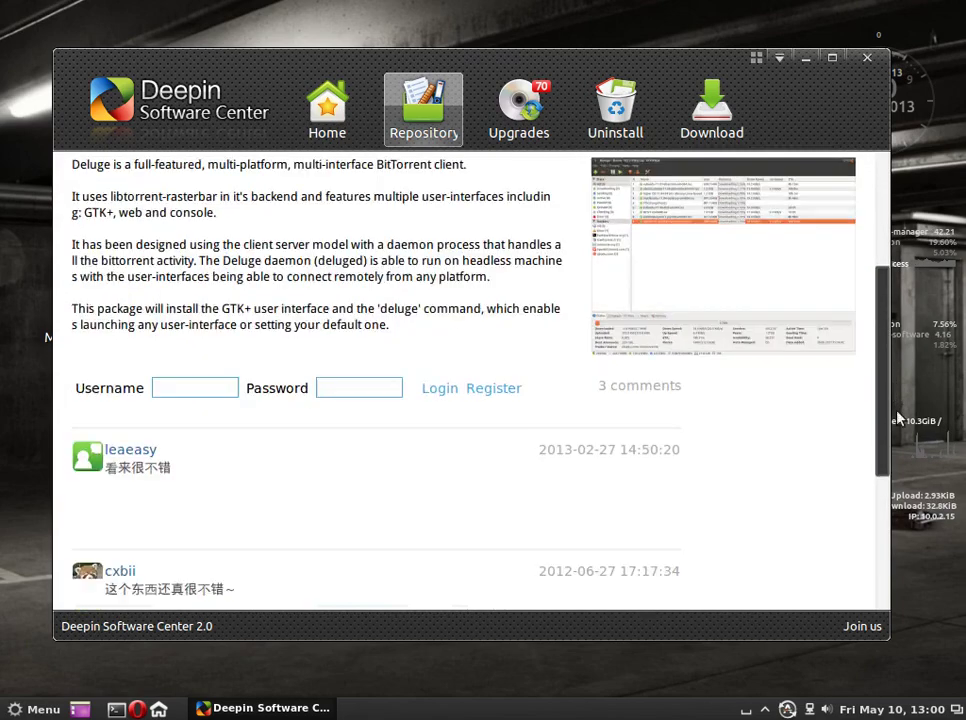
{"action": "left_click_drag", "start_coordinate": [908, 415], "coordinate": [893, 195]}
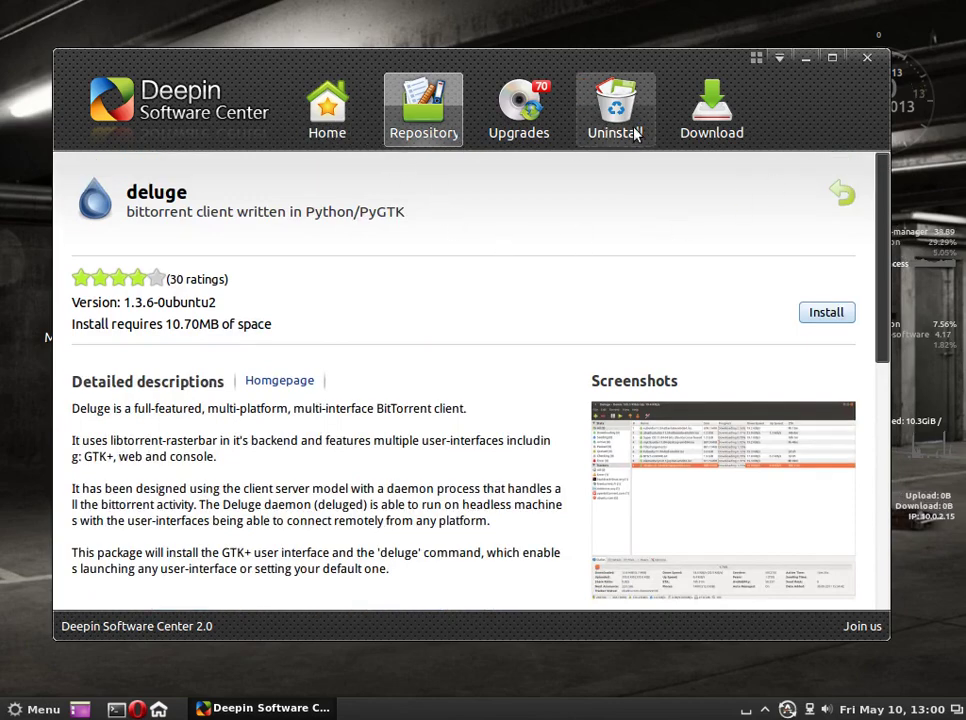
{"action": "left_click", "coordinate": [867, 59]}
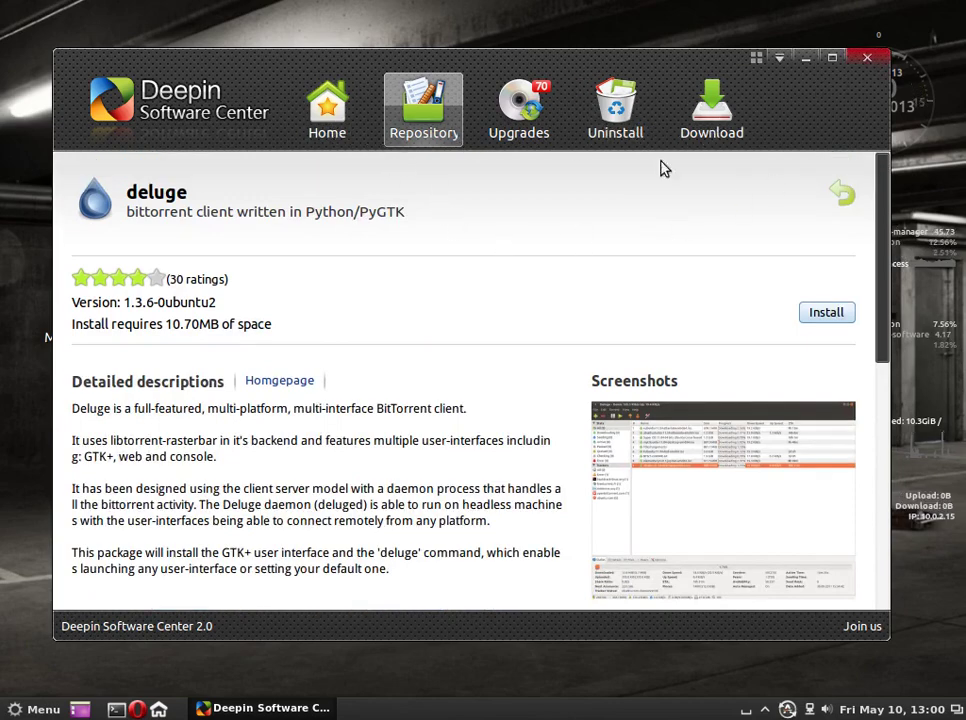
Open System Settings from the applications menu
{"action": "left_click", "coordinate": [40, 710]}
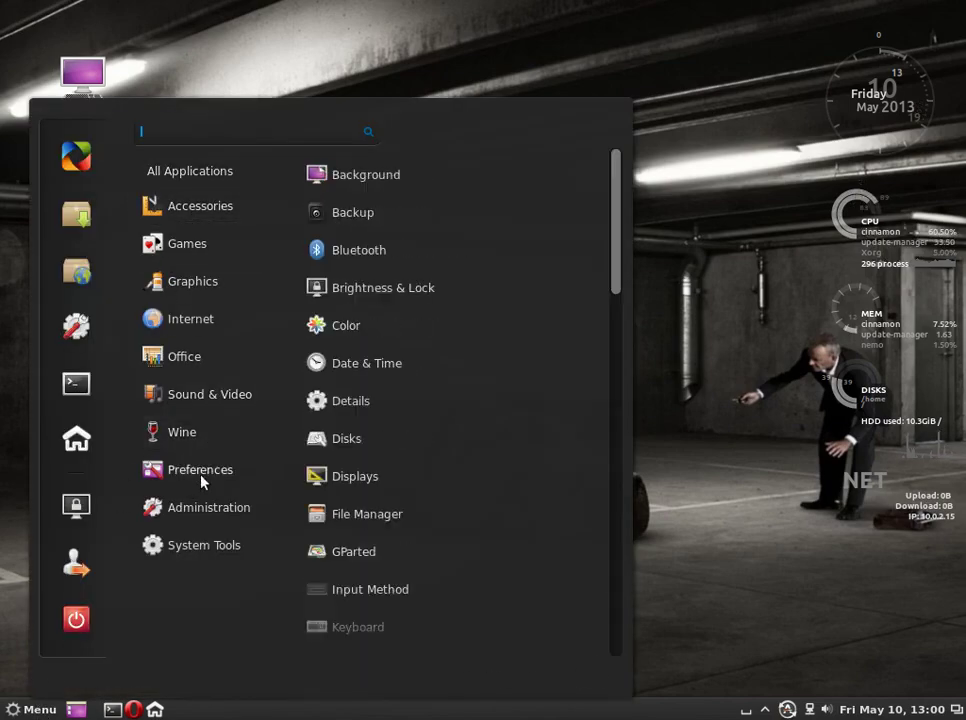
{"action": "mouse_move", "coordinate": [187, 174]}
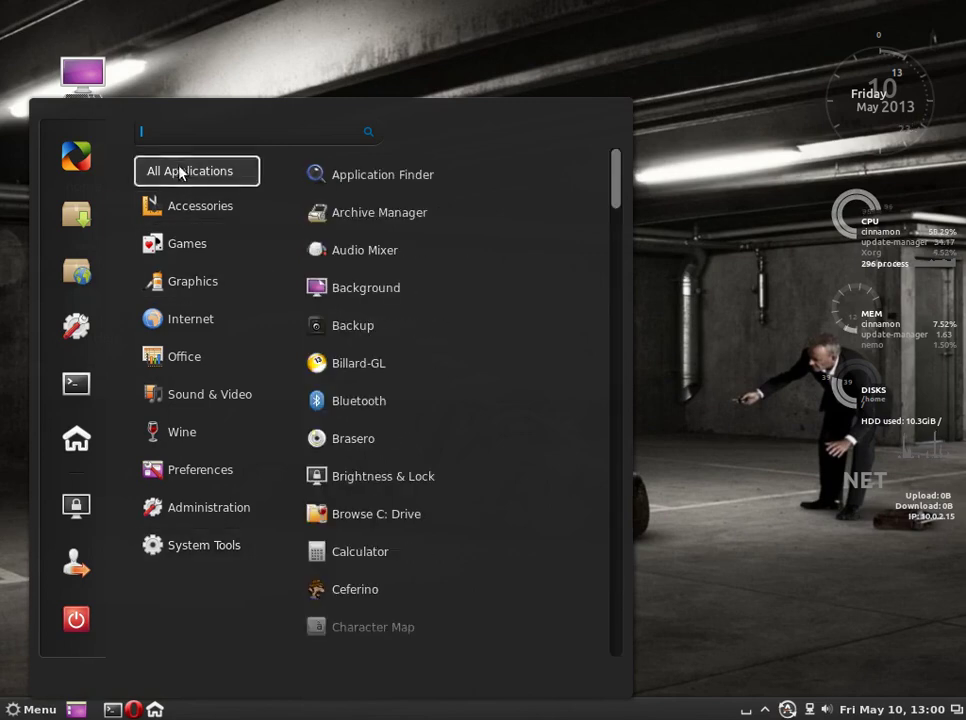
{"action": "left_click", "coordinate": [76, 326]}
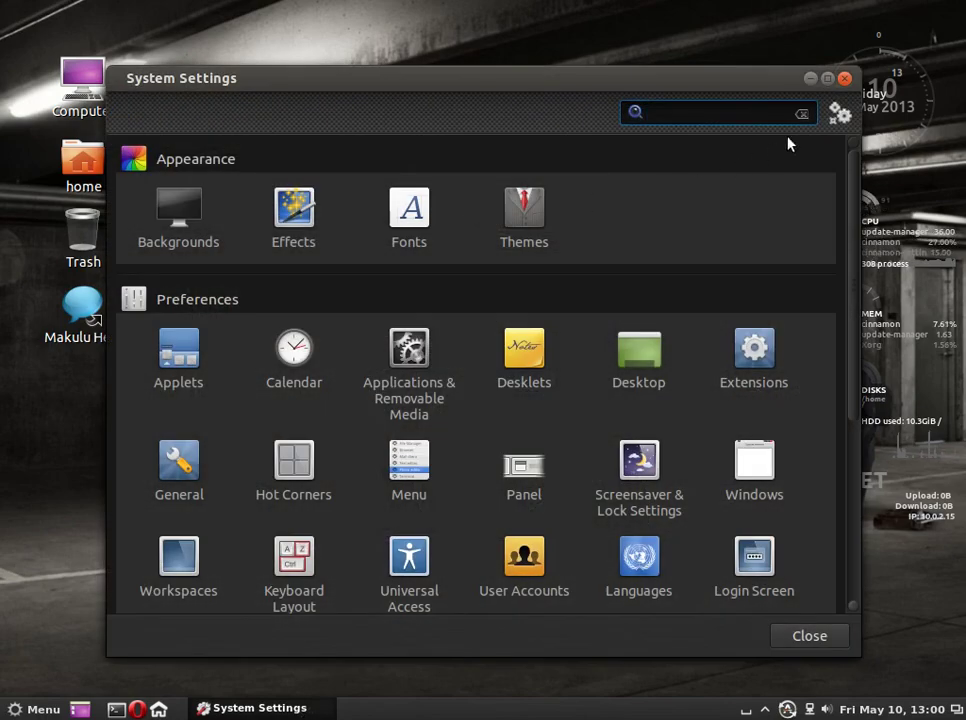
Maximize the System Settings window and examine its Appearance, Preferences and Hardware categories
{"action": "left_click", "coordinate": [827, 78]}
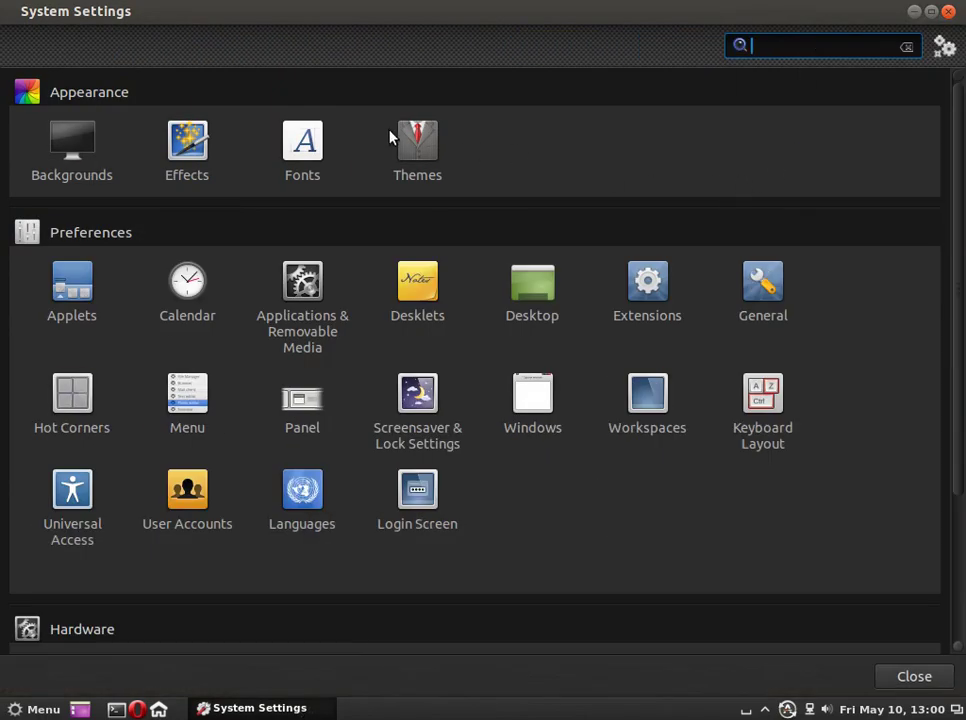
{"action": "left_click_drag", "start_coordinate": [958, 250], "coordinate": [958, 401]}
{"action": "left_click_drag", "start_coordinate": [962, 355], "coordinate": [962, 232]}
{"action": "left_click_drag", "start_coordinate": [955, 308], "coordinate": [962, 236]}
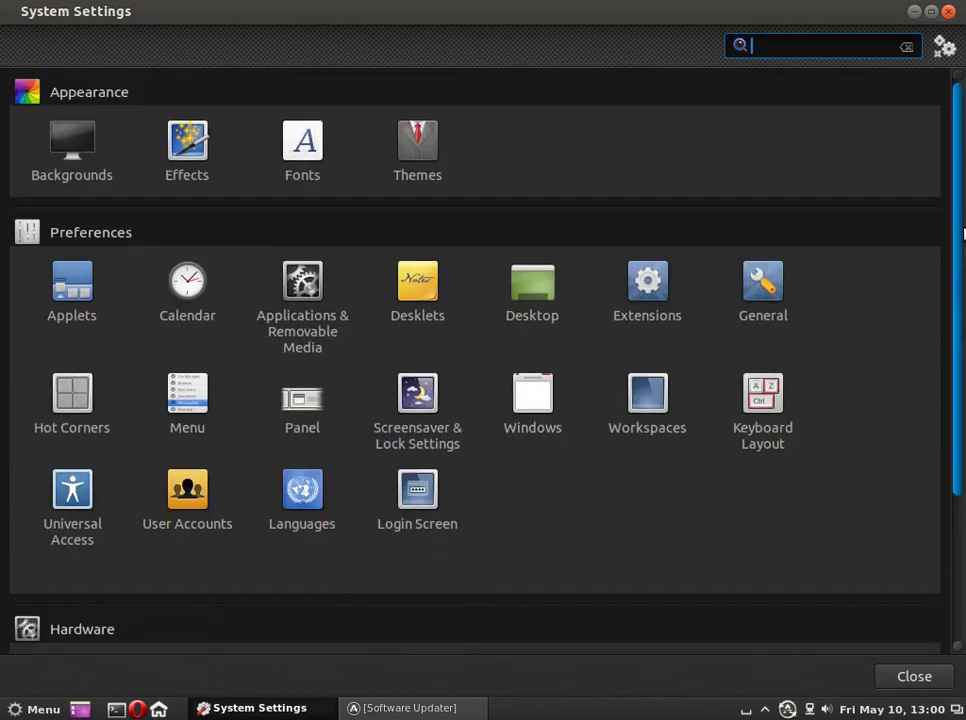
{"action": "left_click_drag", "start_coordinate": [962, 269], "coordinate": [962, 428]}
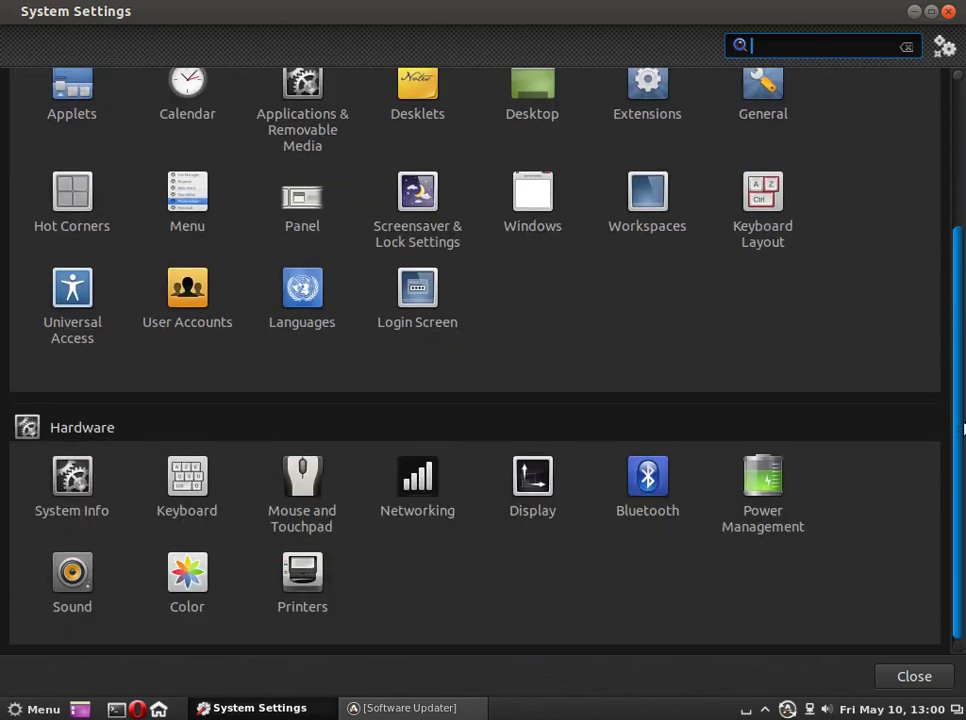
{"action": "left_click_drag", "start_coordinate": [963, 311], "coordinate": [963, 183]}
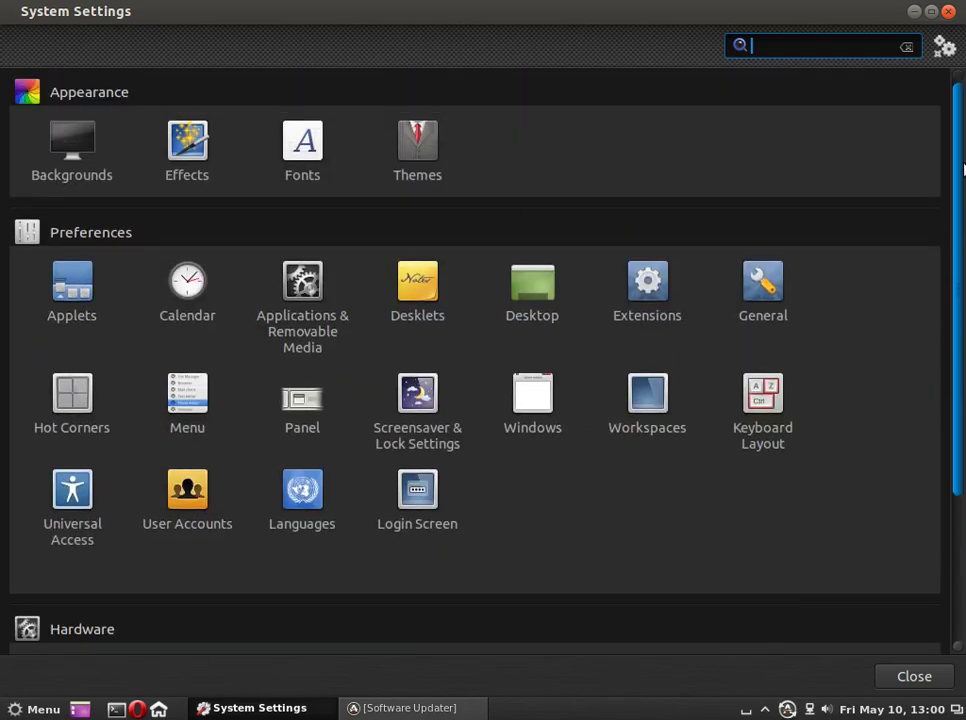
{"action": "left_click", "coordinate": [42, 709]}
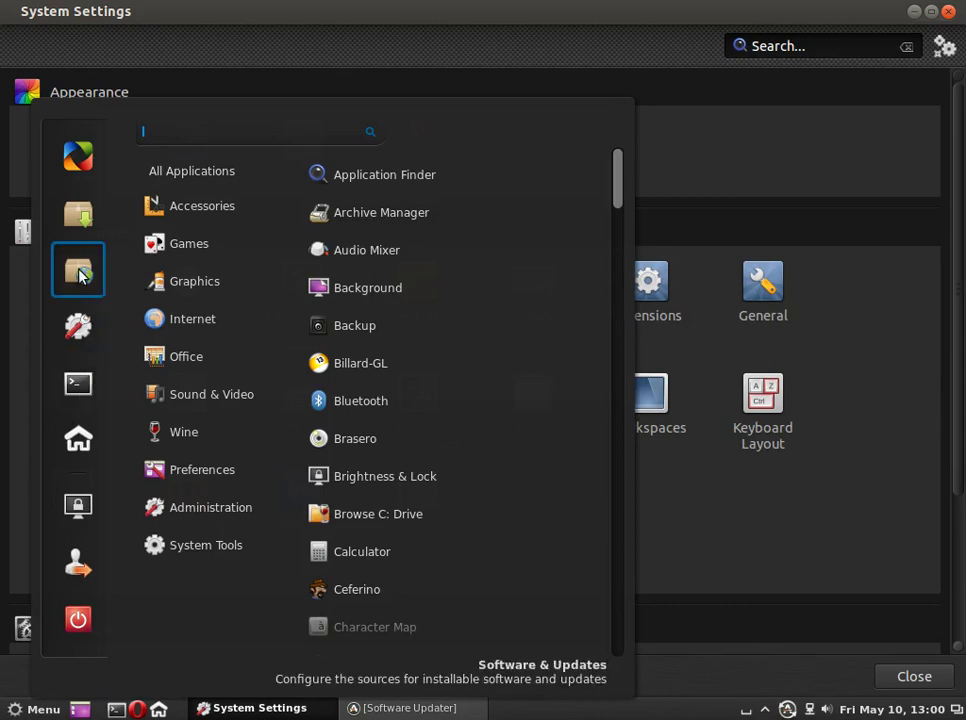
{"action": "left_click", "coordinate": [877, 310]}
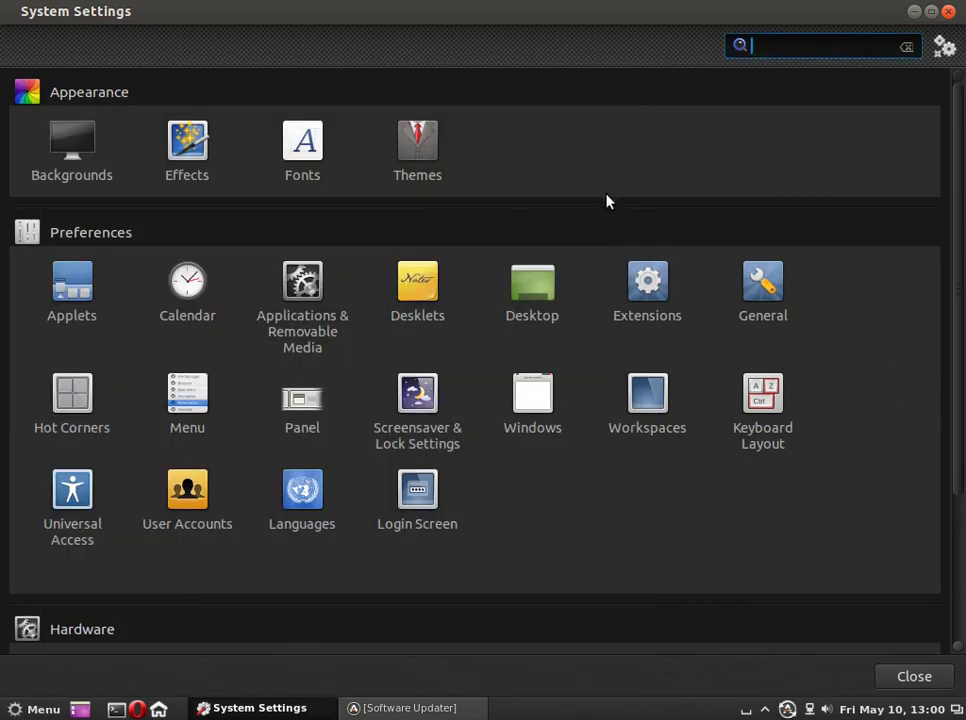
{"action": "left_click_drag", "start_coordinate": [962, 274], "coordinate": [960, 427]}
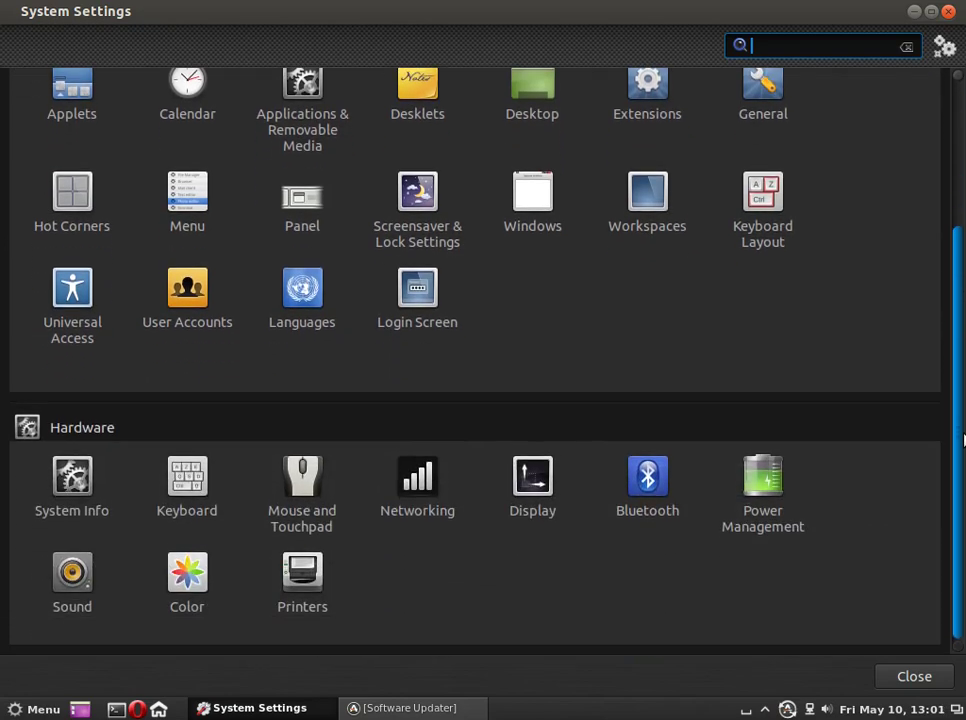
{"action": "left_click_drag", "start_coordinate": [962, 410], "coordinate": [962, 243]}
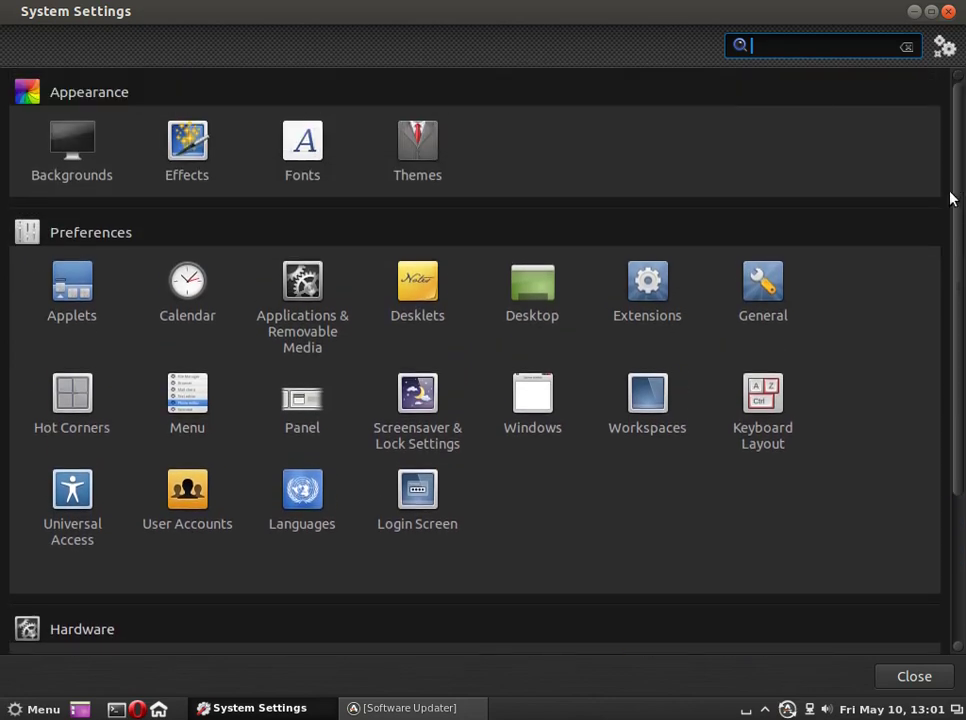
{"action": "mouse_move", "coordinate": [958, 195]}
{"action": "left_mouse_down"}
{"action": "mouse_move", "coordinate": [958, 218]}
{"action": "mouse_move", "coordinate": [957, 194]}
{"action": "left_mouse_up"}
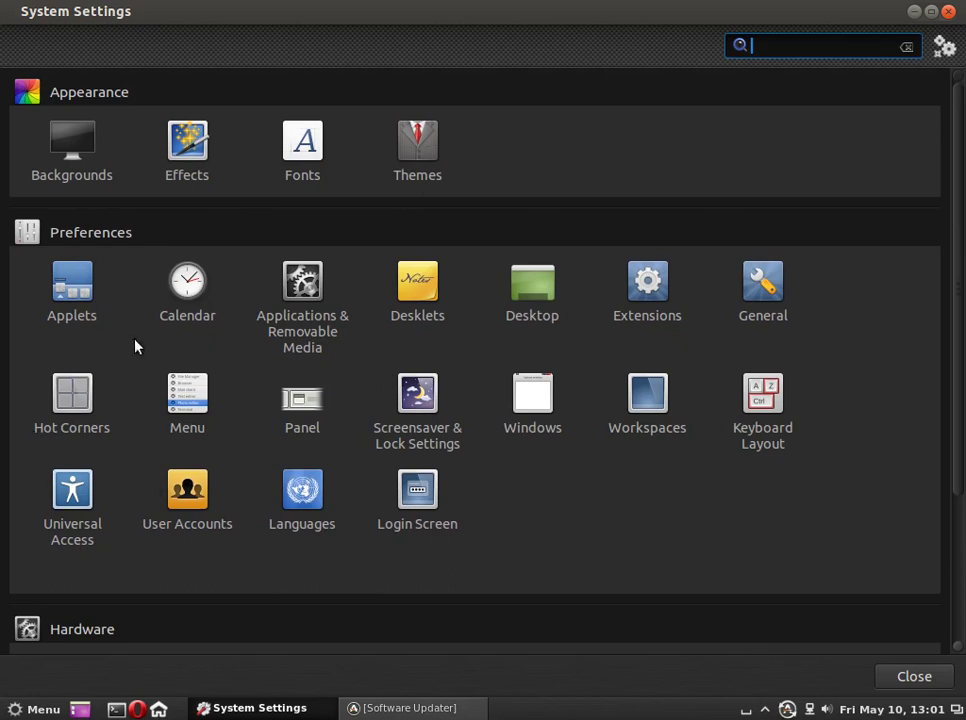
{"action": "left_click_drag", "start_coordinate": [953, 188], "coordinate": [953, 378]}
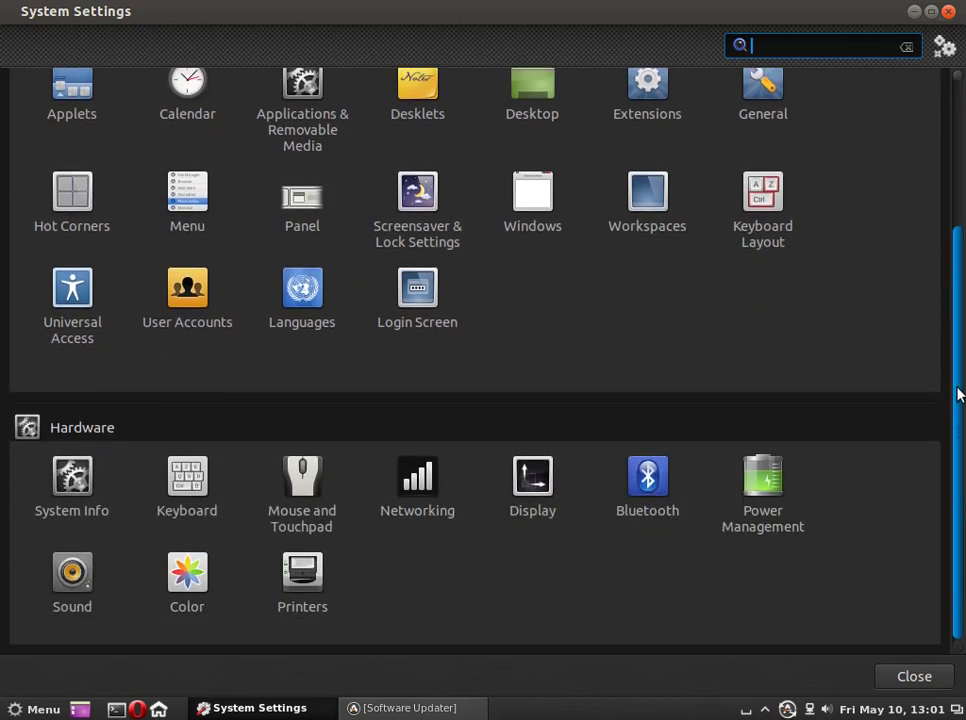
{"action": "left_click_drag", "start_coordinate": [958, 392], "coordinate": [949, 134]}
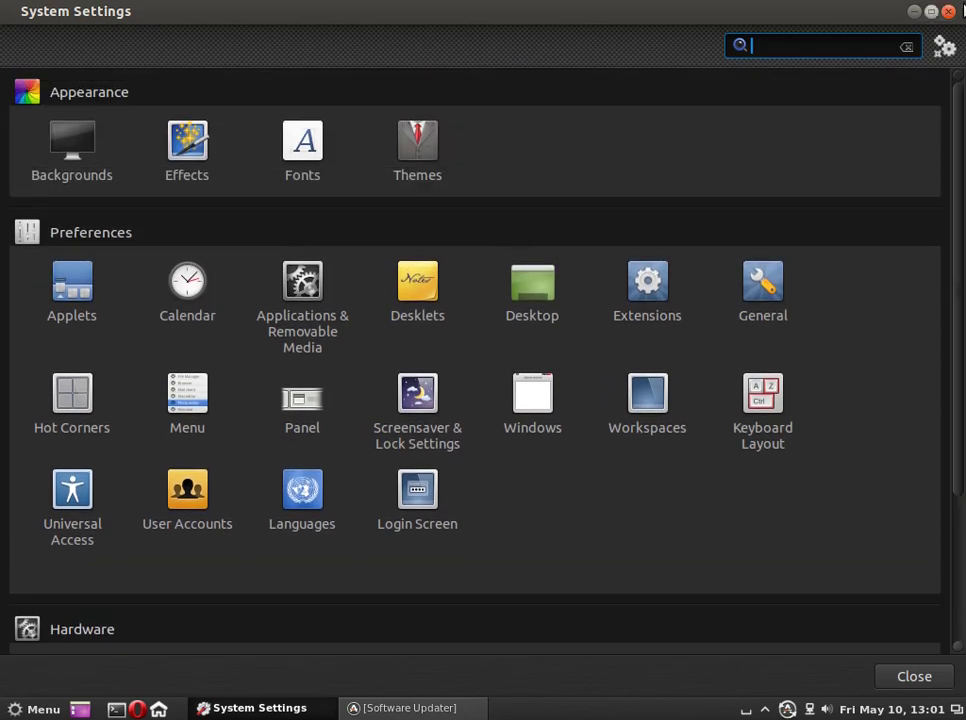
Close System Settings and the minimized Software Updater
{"action": "left_click", "coordinate": [949, 12]}
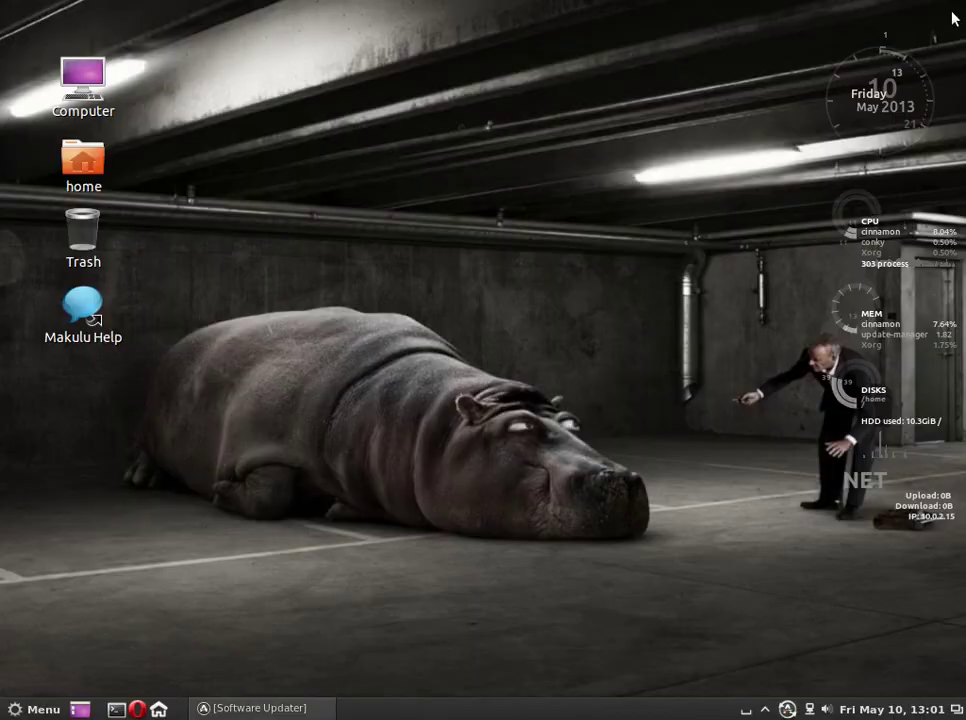
{"action": "right_click", "coordinate": [276, 706]}
{"action": "left_click", "coordinate": [295, 675]}
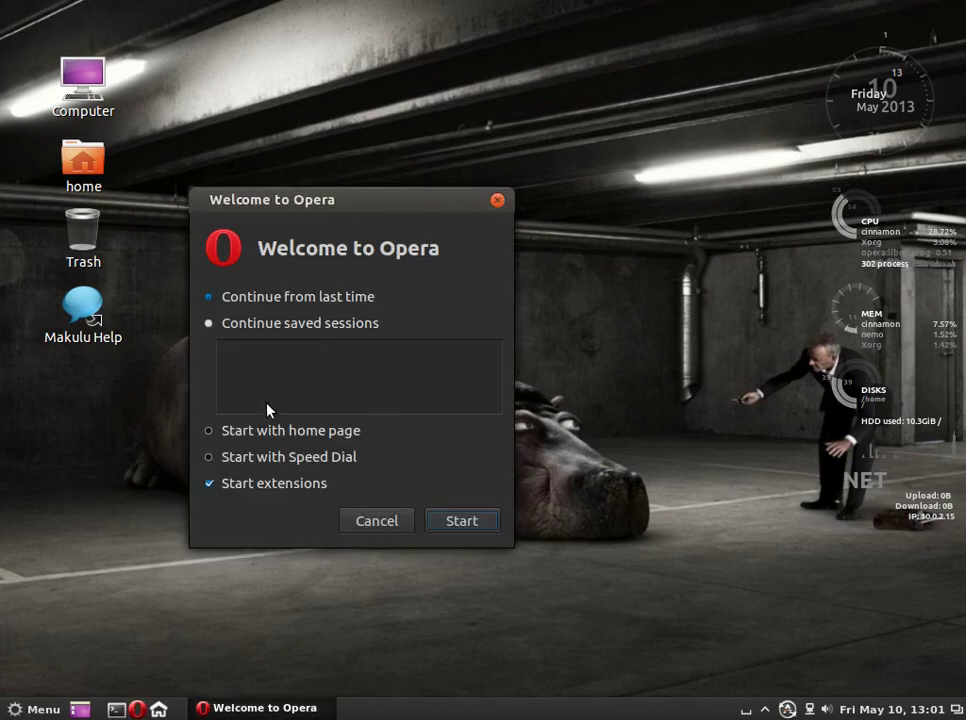
Start the Opera browser with Speed Dial as its opening page
{"action": "left_click", "coordinate": [265, 432]}
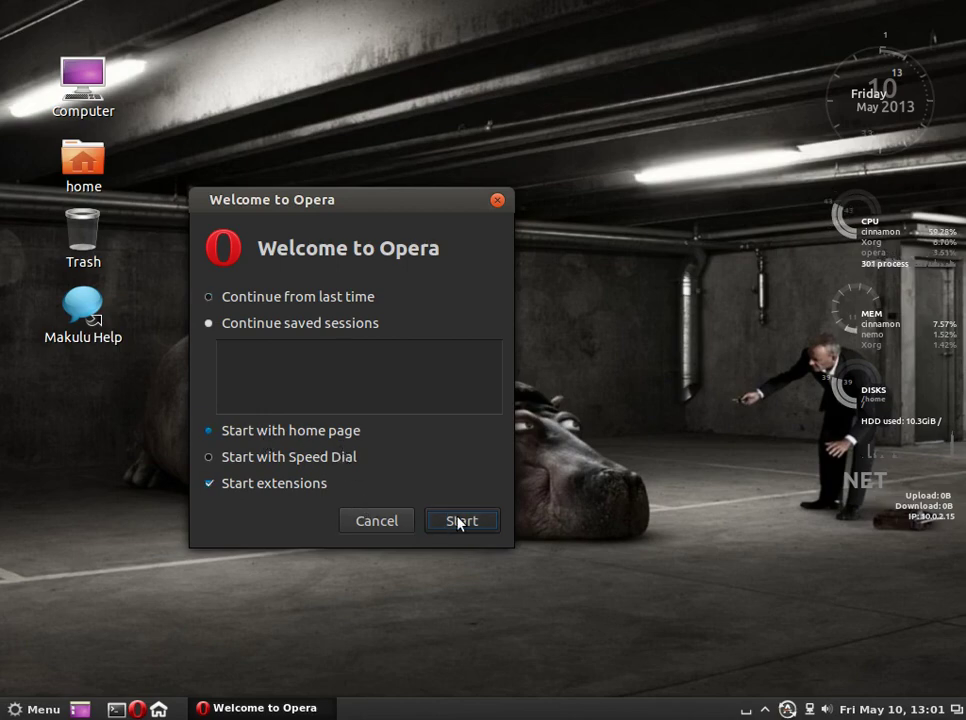
{"action": "left_click", "coordinate": [365, 459]}
{"action": "left_click", "coordinate": [462, 521]}
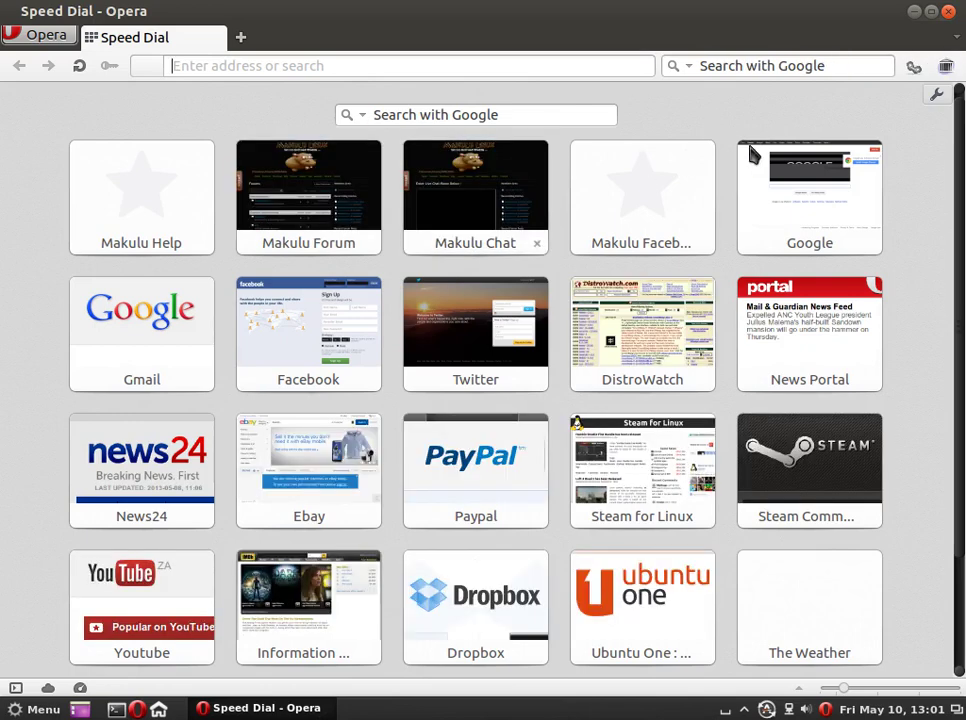
Examine the preconfigured Speed Dial entries, from the Makulu pages down to the tile for adding a new entry
{"action": "scroll", "coordinate": [960, 168], "scroll_direction": "down", "scroll_amount": 3}
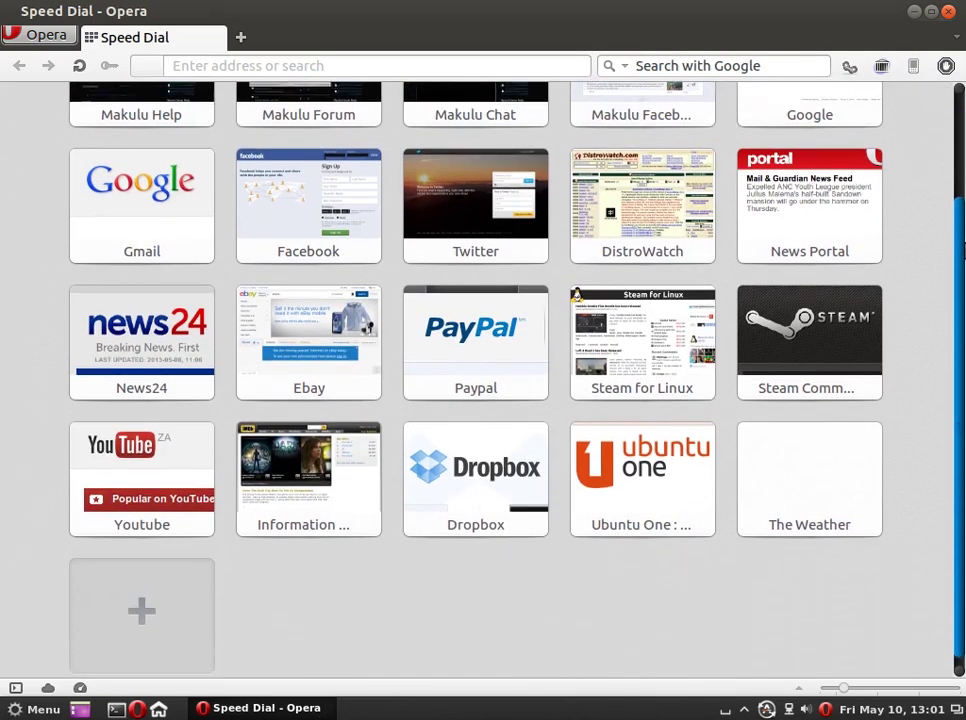
{"action": "scroll", "coordinate": [960, 168], "scroll_direction": "up", "scroll_amount": 3}
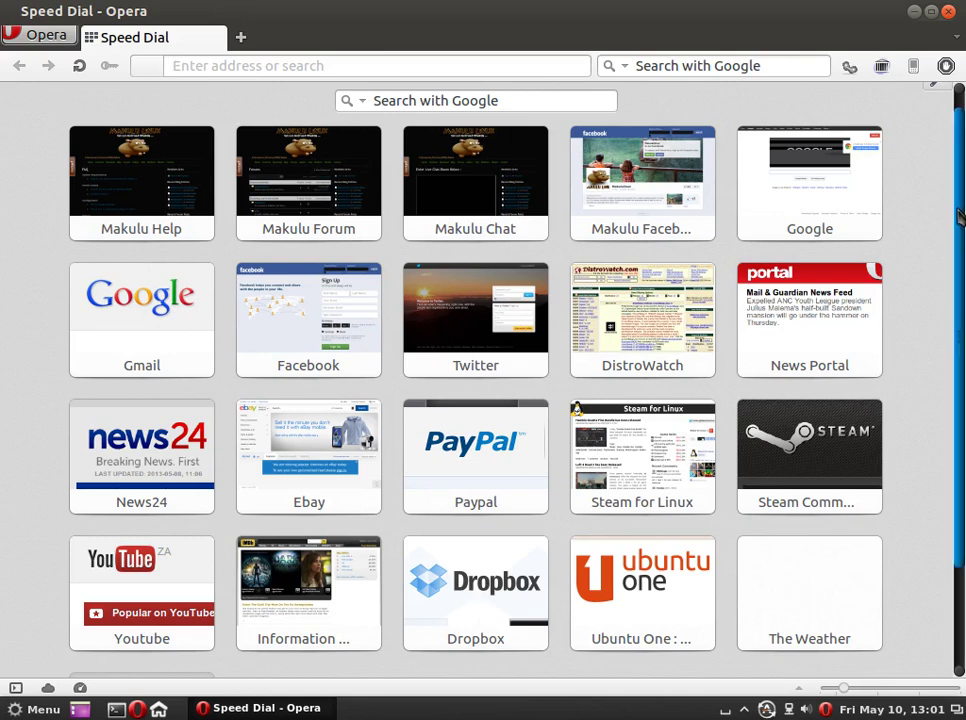
{"action": "scroll", "coordinate": [640, 180], "scroll_direction": "up", "scroll_amount": 1}
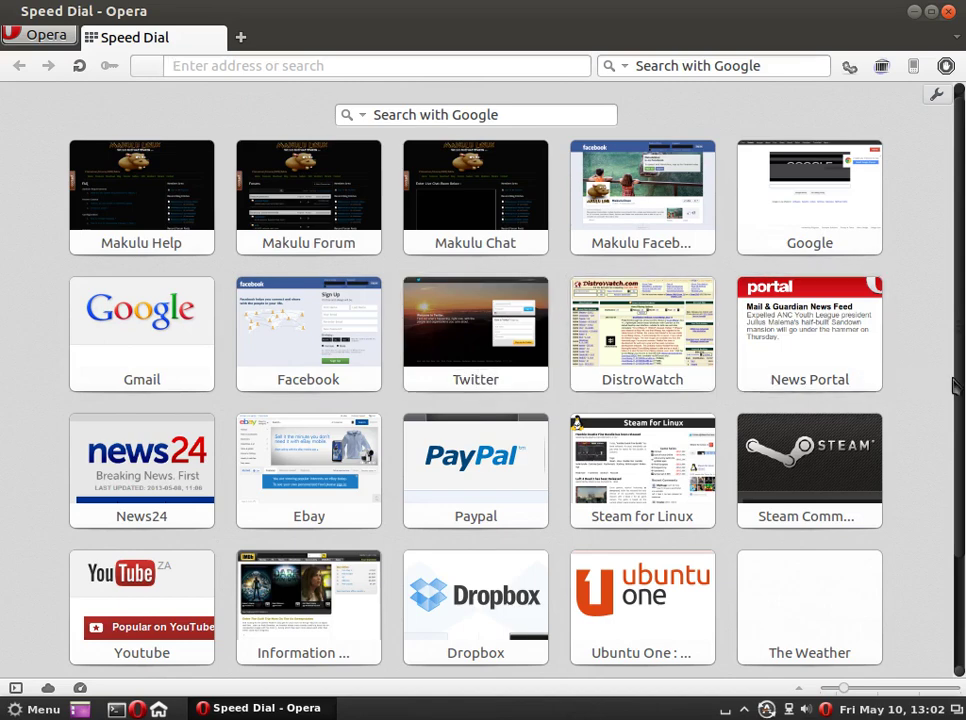
{"action": "scroll", "coordinate": [962, 398], "scroll_direction": "down", "scroll_amount": 3}
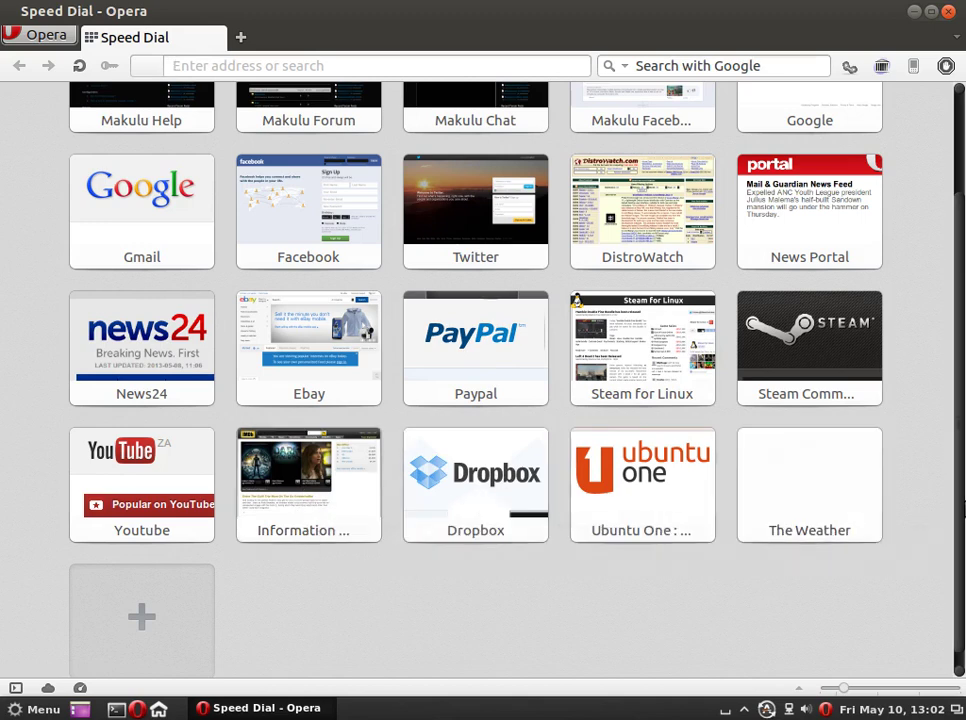
{"action": "scroll", "coordinate": [960, 505], "scroll_direction": "up", "scroll_amount": 3}
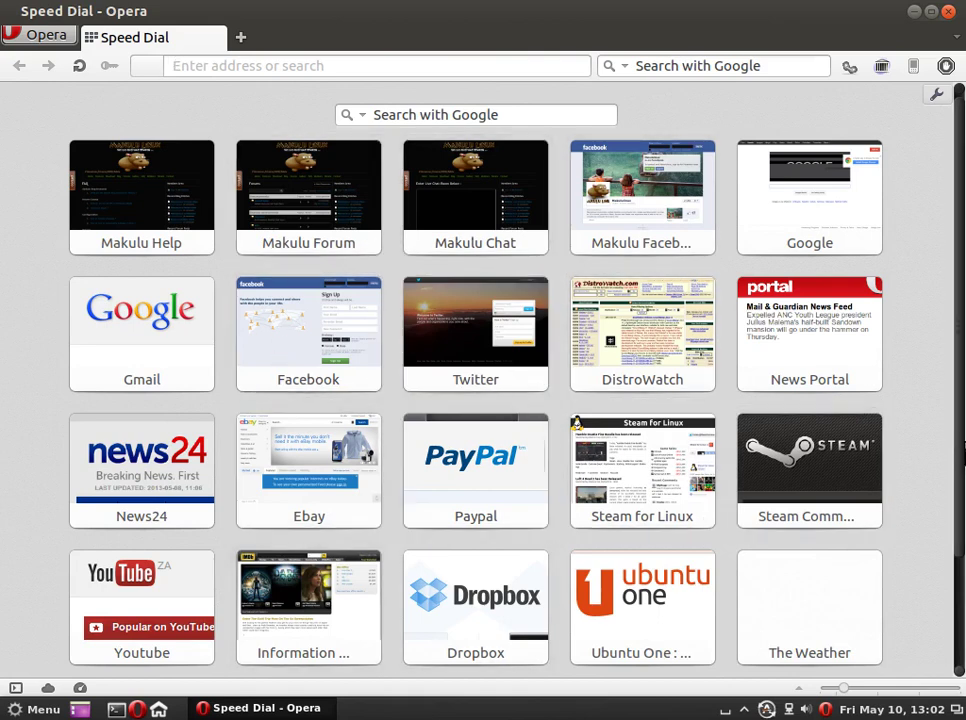
{"action": "scroll", "coordinate": [962, 481], "scroll_direction": "down", "scroll_amount": 3}
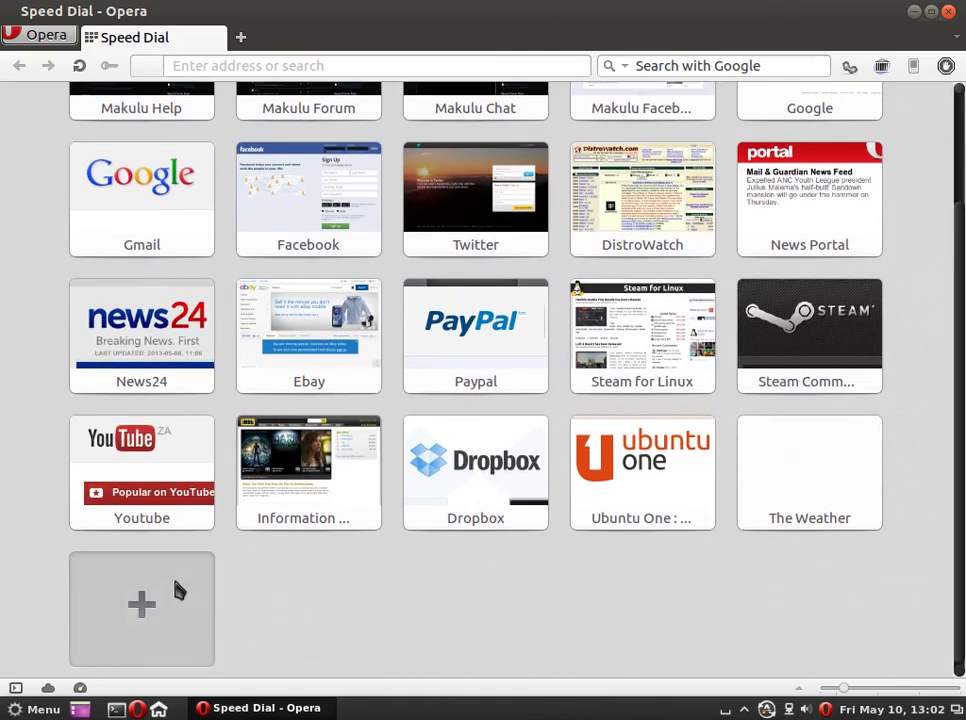
{"action": "scroll", "coordinate": [962, 343], "scroll_direction": "up", "scroll_amount": 3}
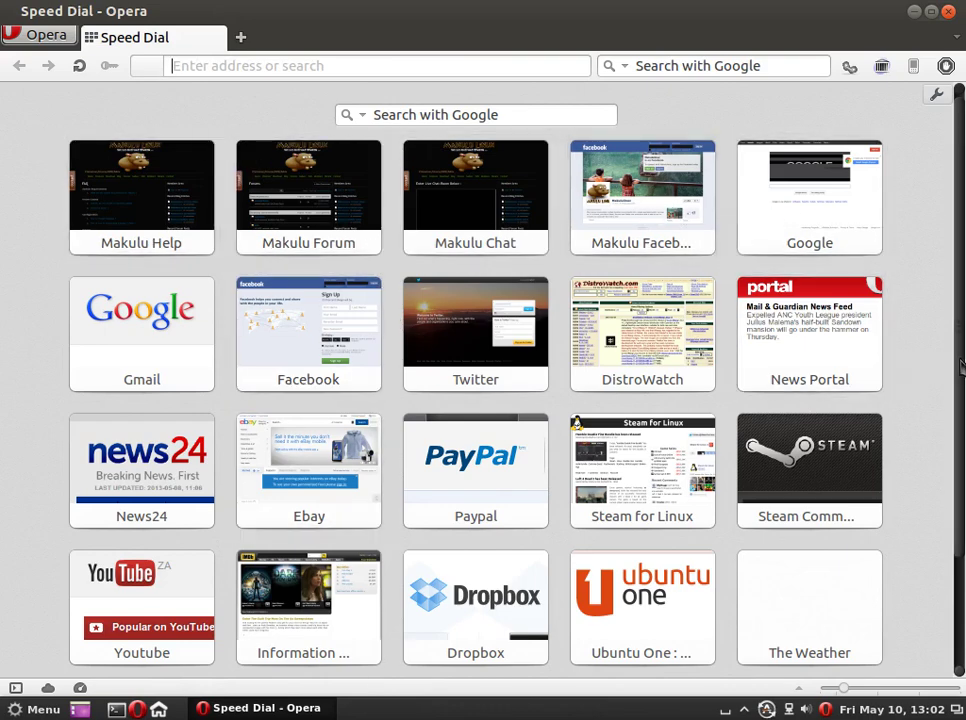
{"action": "scroll", "coordinate": [962, 487], "scroll_direction": "down", "scroll_amount": 3}
{"action": "scroll", "coordinate": [962, 487], "scroll_direction": "up", "scroll_amount": 3}
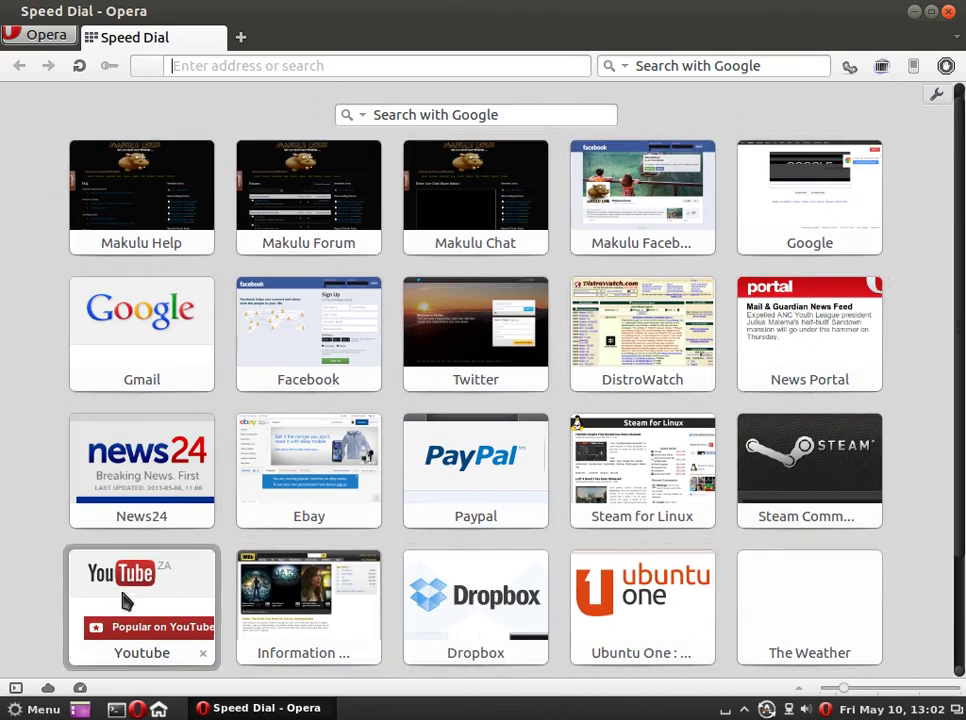
{"action": "scroll", "coordinate": [960, 190], "scroll_direction": "down", "scroll_amount": 2}
{"action": "scroll", "coordinate": [960, 190], "scroll_direction": "up", "scroll_amount": 2}
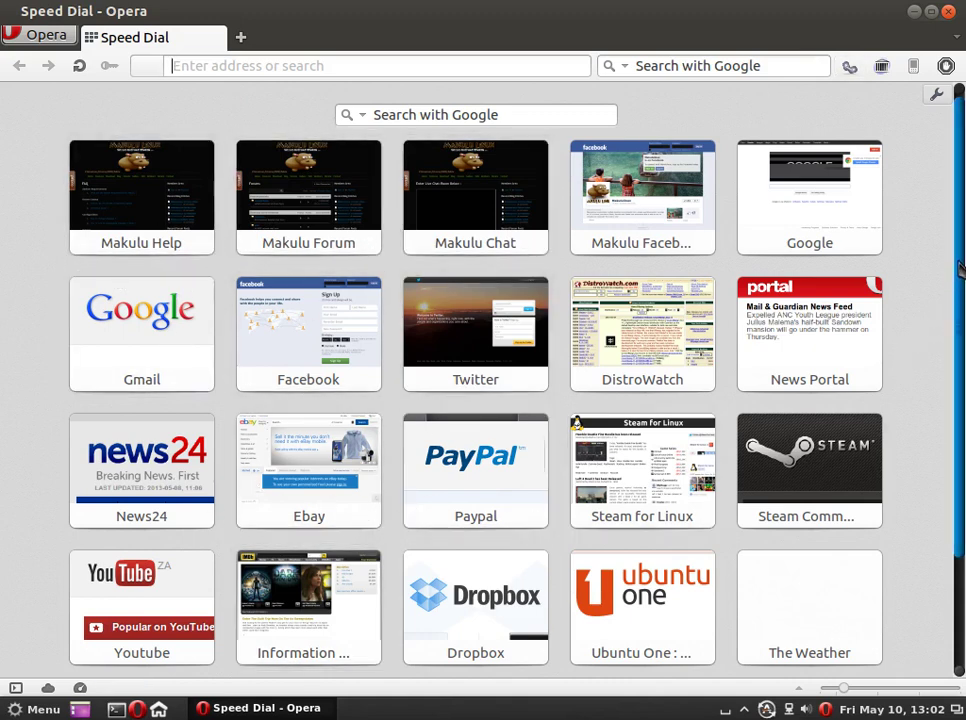
{"action": "scroll", "coordinate": [962, 225], "scroll_direction": "down", "scroll_amount": 3}
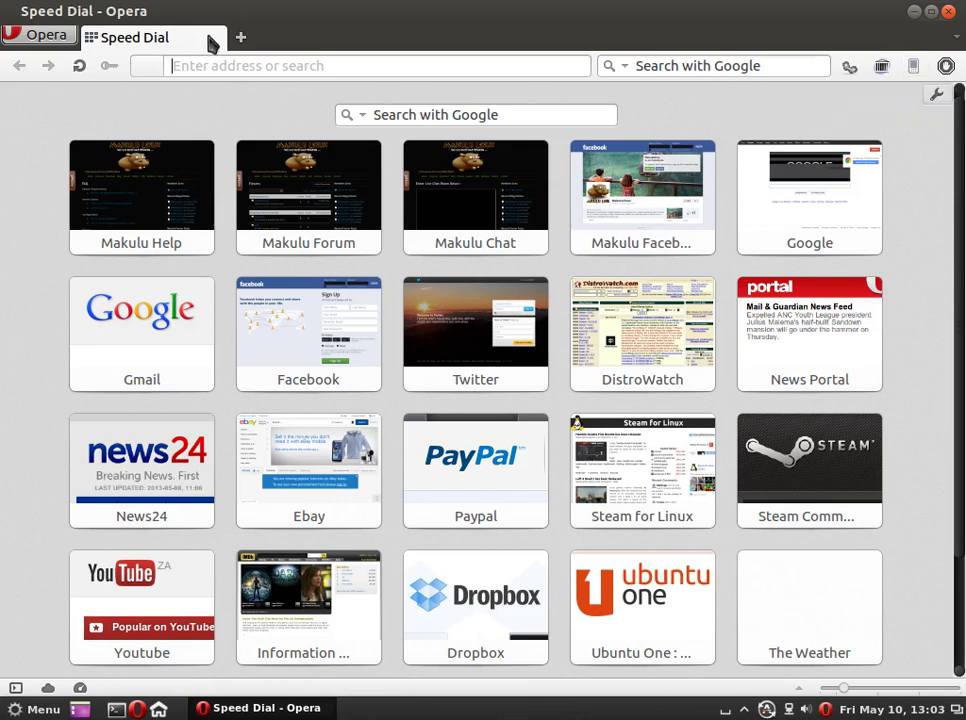
Open Opera's preferences and view the advanced History settings
{"action": "left_click", "coordinate": [40, 34]}
{"action": "mouse_move", "coordinate": [155, 335]}
{"action": "left_click", "coordinate": [345, 331]}
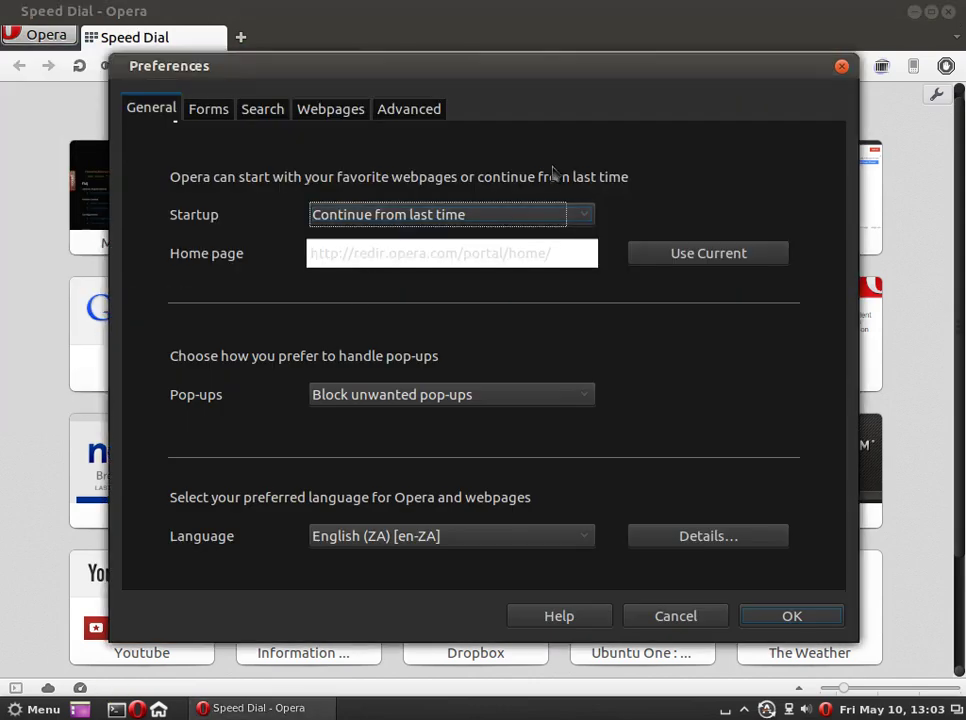
{"action": "left_click", "coordinate": [400, 108]}
{"action": "left_click", "coordinate": [185, 312]}
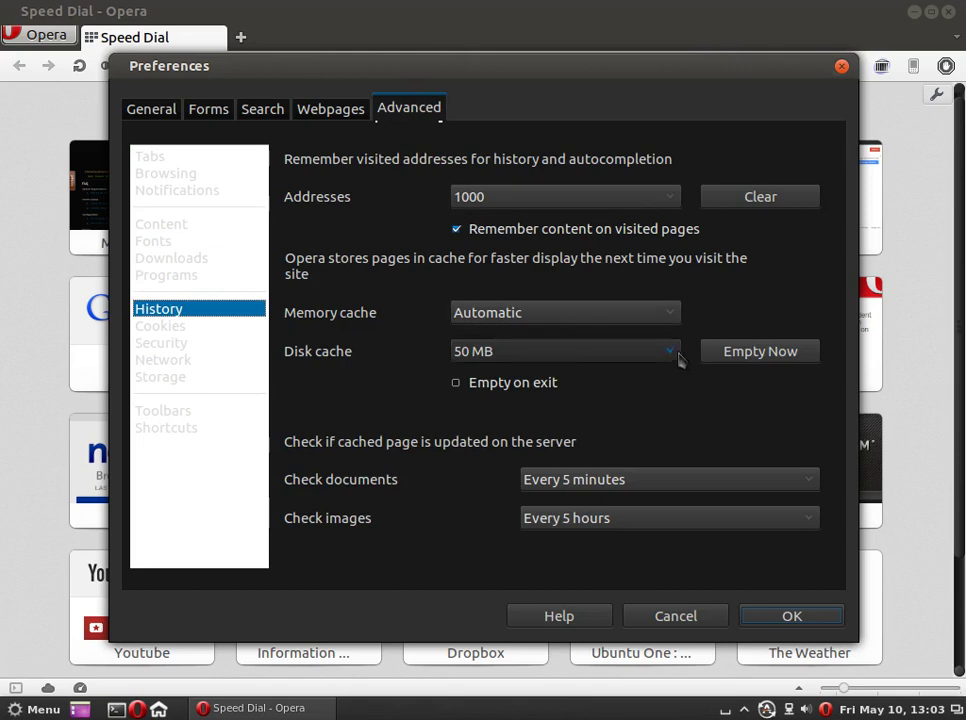
Review the advanced Cookies, Security, Network, Storage and History settings, then cancel the preferences and close Opera
{"action": "left_click", "coordinate": [194, 326]}
{"action": "left_click", "coordinate": [190, 343]}
{"action": "left_click", "coordinate": [188, 360]}
{"action": "left_click", "coordinate": [186, 376]}
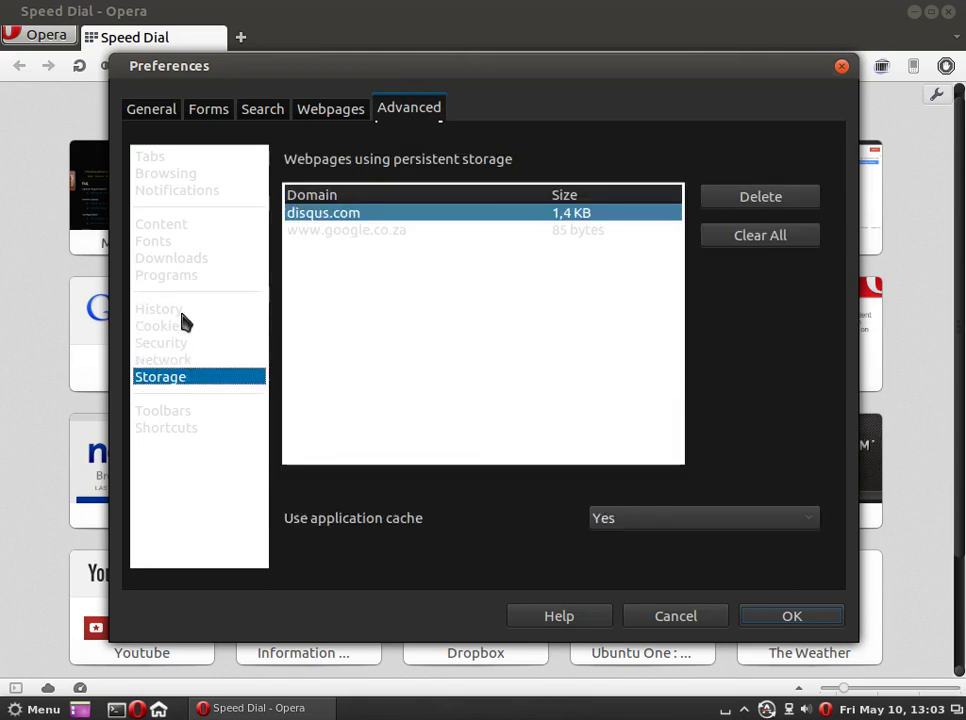
{"action": "left_click", "coordinate": [182, 312]}
{"action": "left_click", "coordinate": [181, 327]}
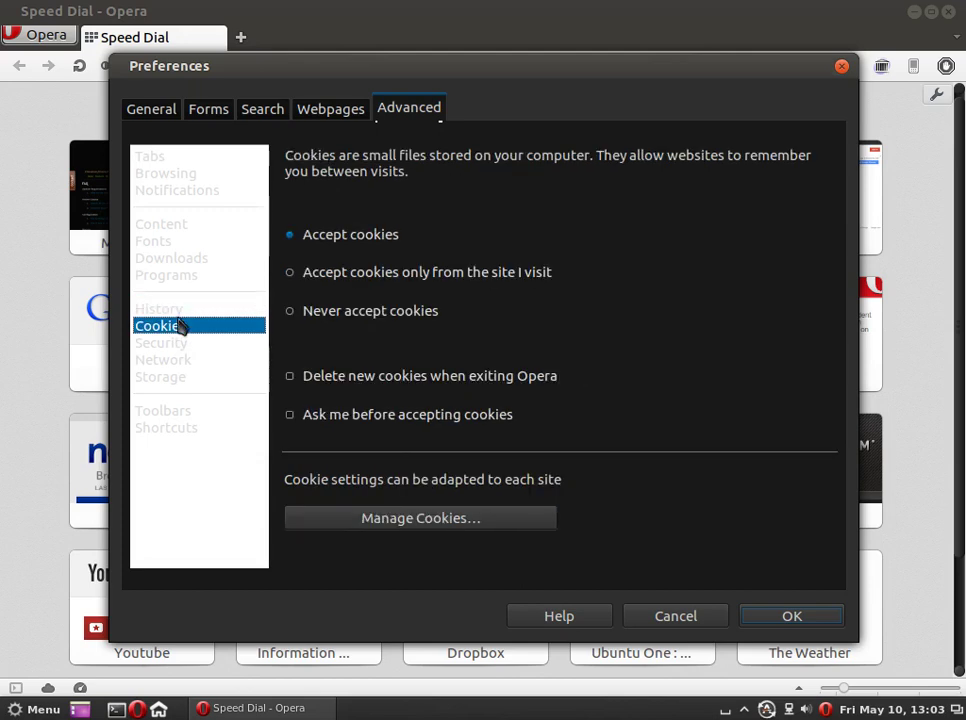
{"action": "left_click", "coordinate": [195, 316]}
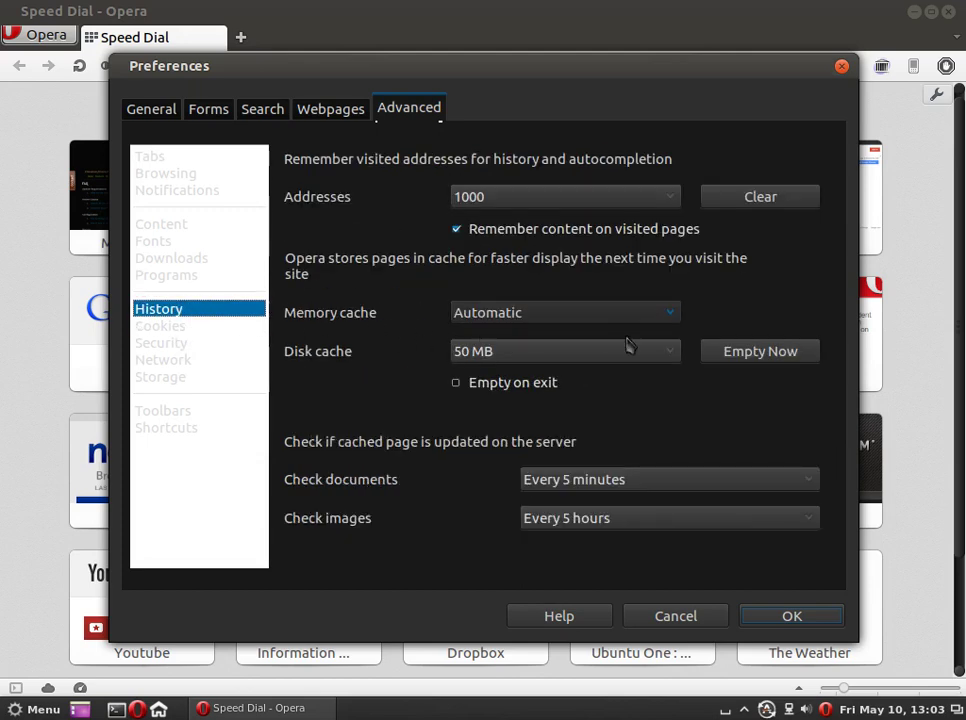
{"action": "left_click", "coordinate": [675, 616]}
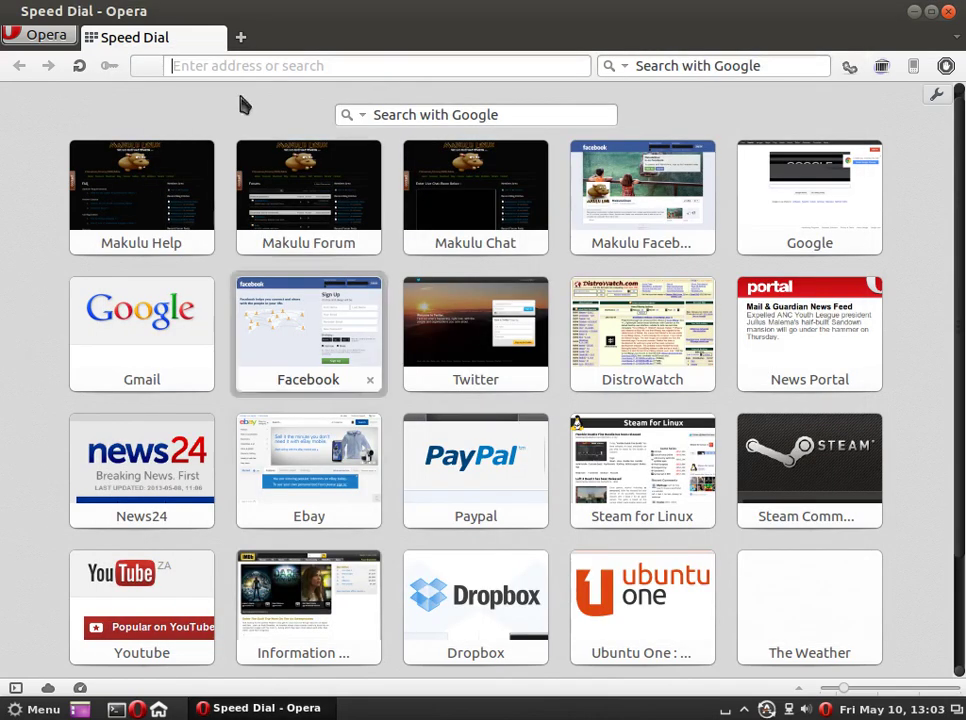
{"action": "left_click", "coordinate": [948, 11]}
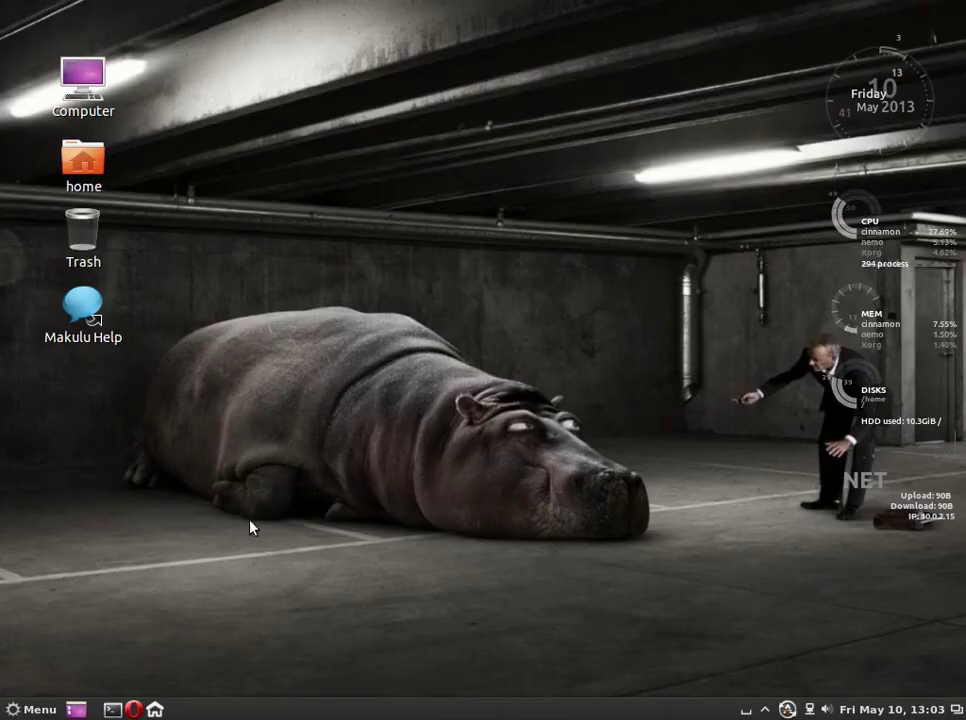
Open a terminal and move its window to the middle of the desktop
{"action": "left_click", "coordinate": [28, 707]}
{"action": "left_click", "coordinate": [28, 709]}
{"action": "left_click", "coordinate": [113, 710]}
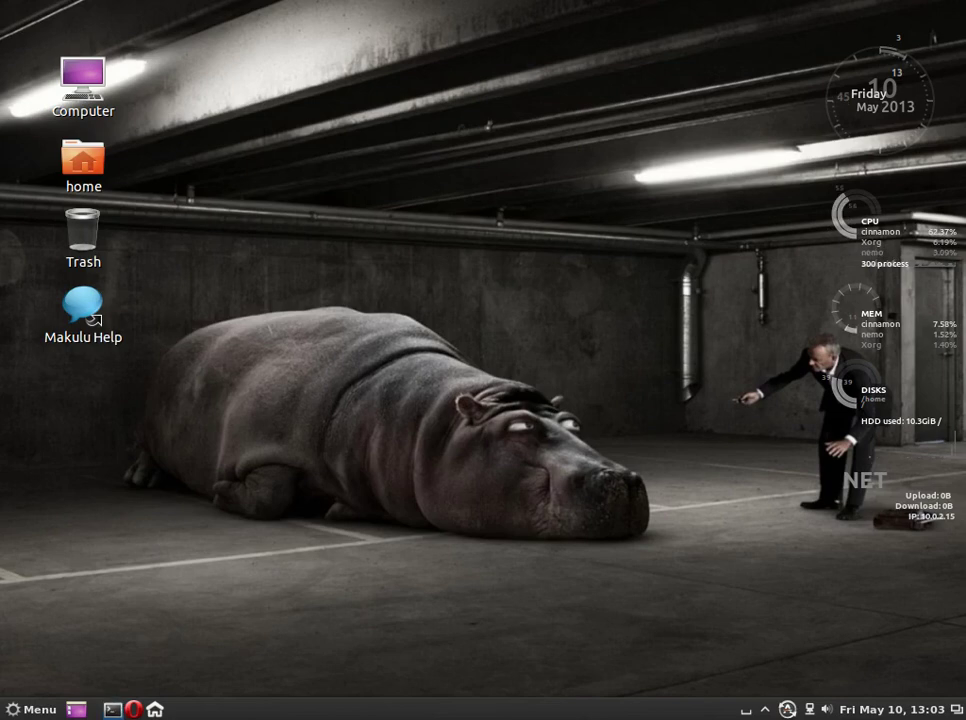
{"action": "left_click_drag", "start_coordinate": [399, 10], "coordinate": [543, 151]}
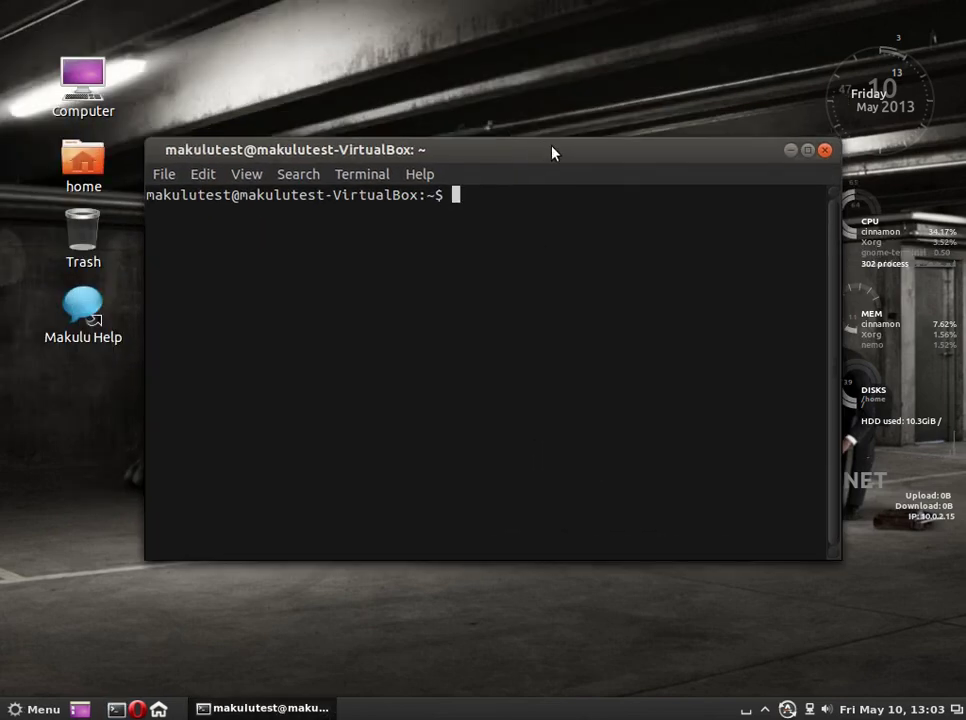
{"action": "mouse_move", "coordinate": [276, 709]}
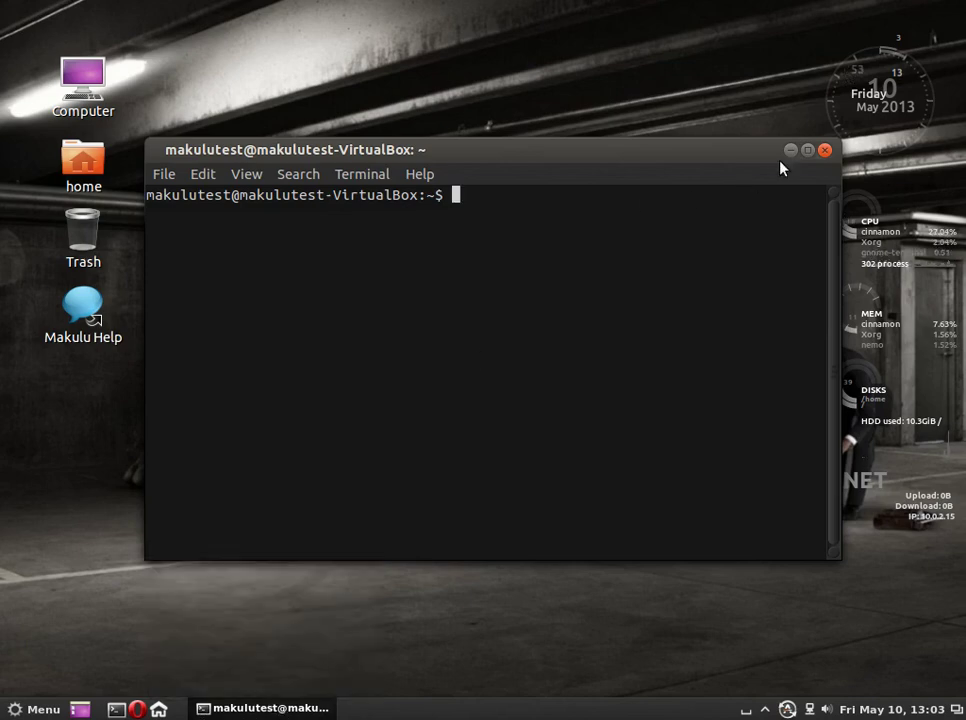
Close the terminal, preview the open home folder in the window switcher and close the folder window
{"action": "left_click", "coordinate": [824, 149]}
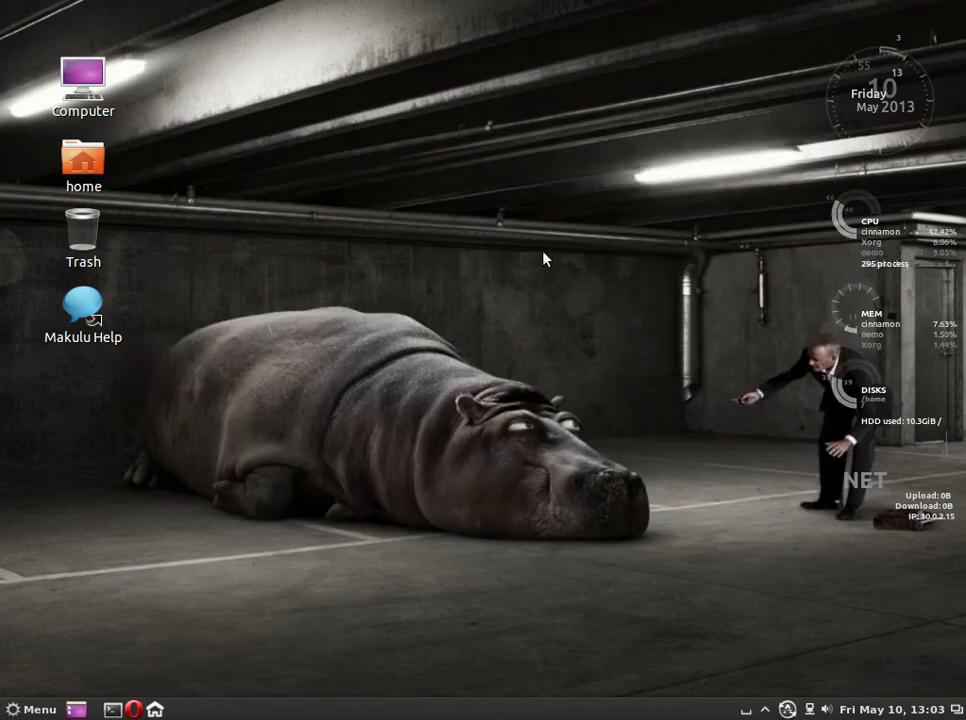
{"action": "left_click", "coordinate": [155, 709]}
{"action": "key", "text": "alt+Tab"}
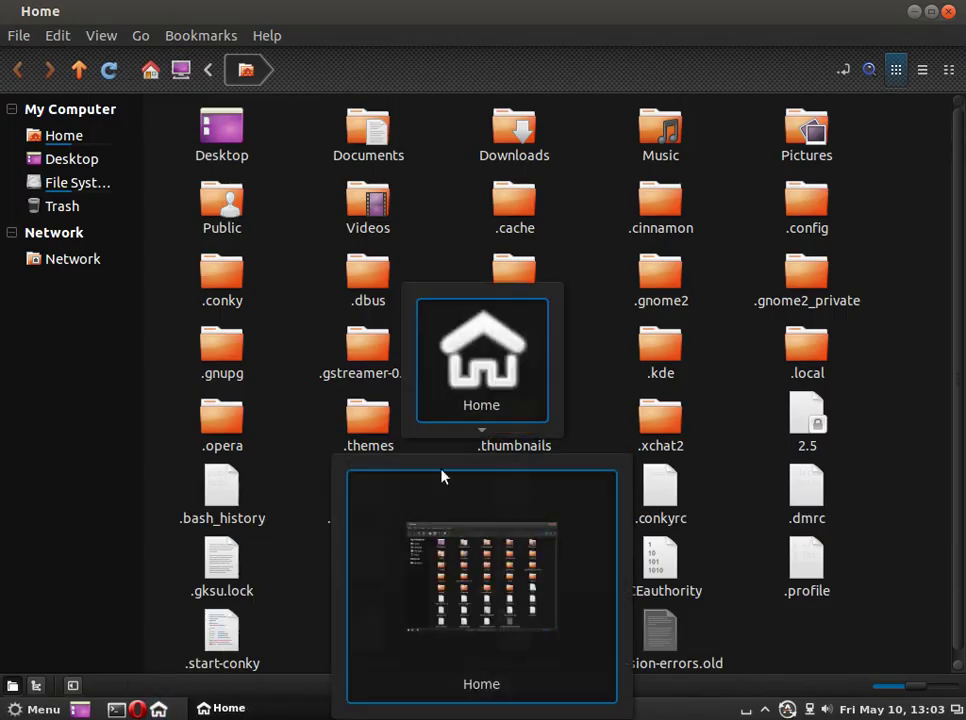
{"action": "left_click", "coordinate": [948, 12]}
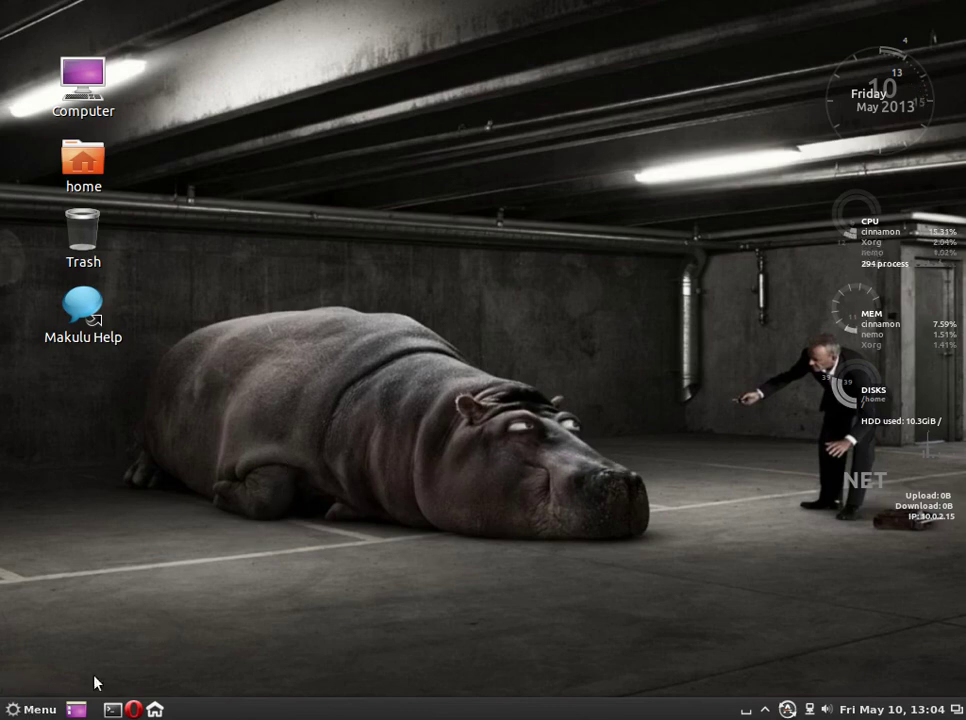
Log out of the current Cinnamon session and confirm the logout
{"action": "left_click", "coordinate": [40, 708]}
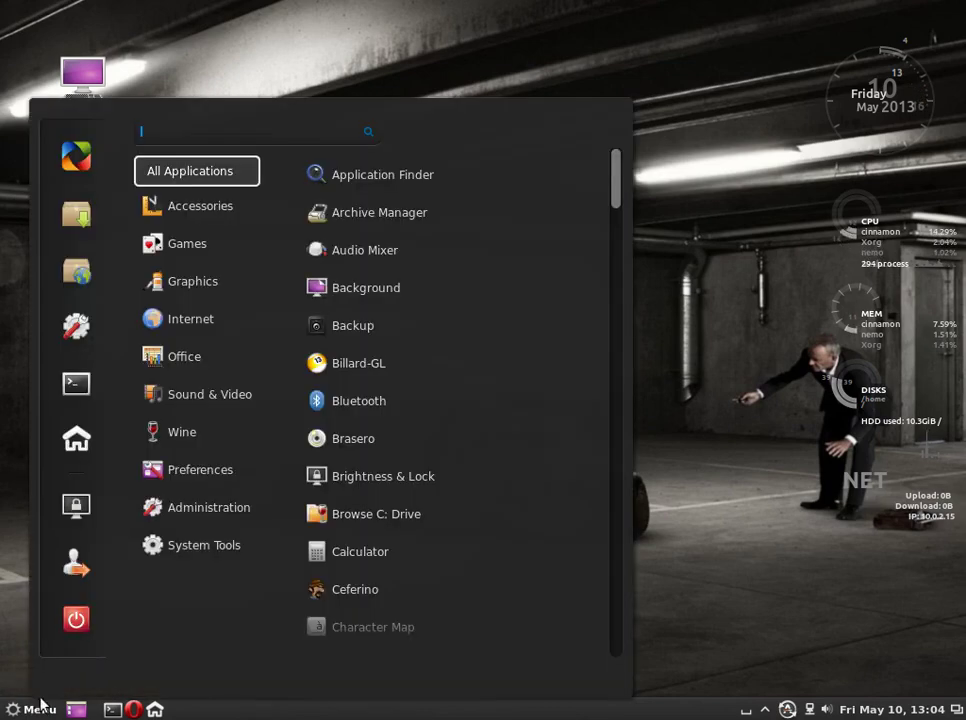
{"action": "left_click", "coordinate": [76, 566]}
{"action": "left_click", "coordinate": [624, 418]}
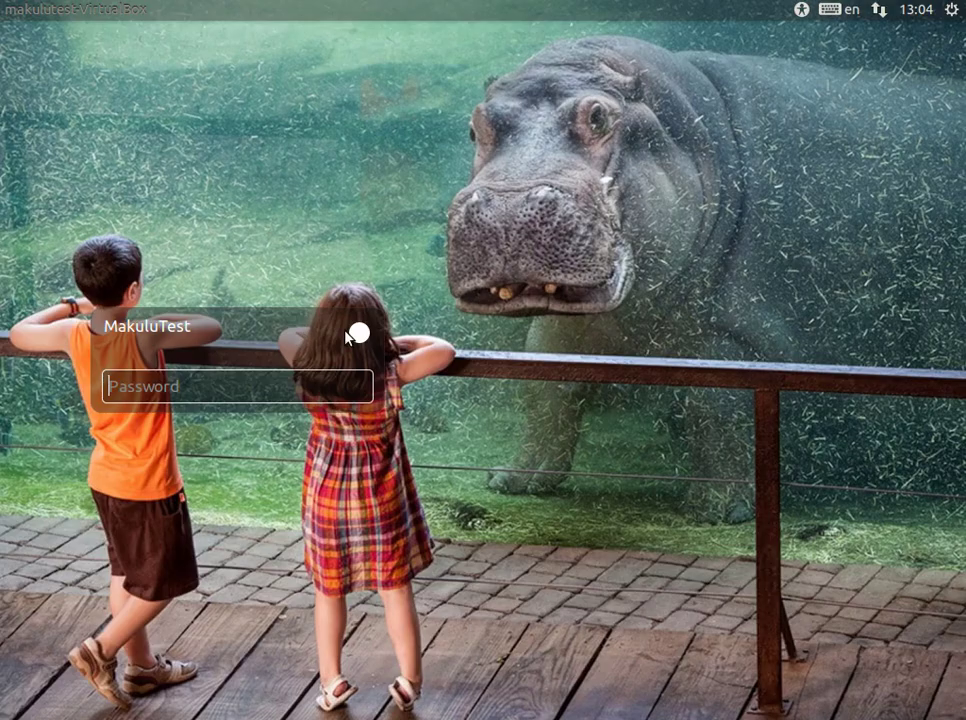
Choose the GNOME session on the login screen, enter the account password and log in
{"action": "left_click", "coordinate": [358, 331]}
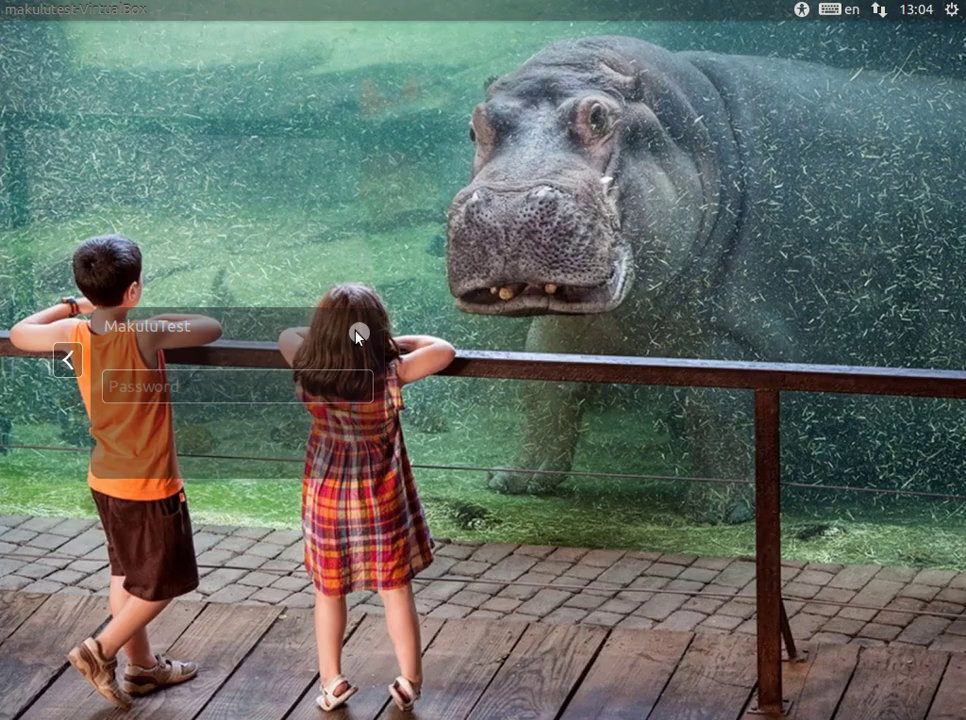
{"action": "left_click", "coordinate": [236, 408]}
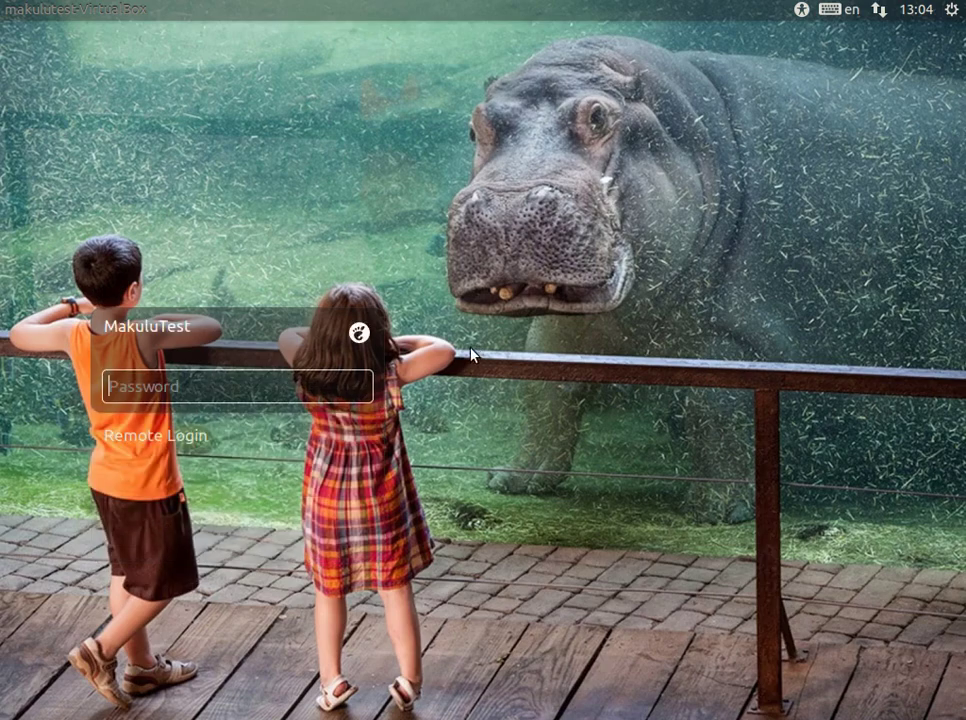
{"action": "type", "text": "••••••"}
{"action": "key", "text": "Return"}
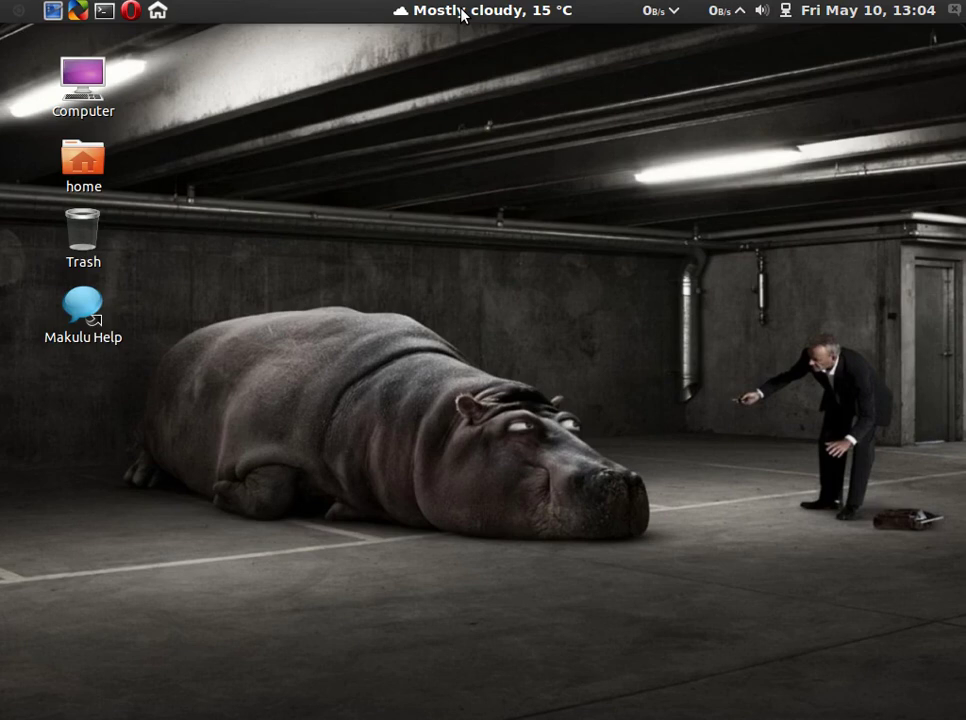
View the weather forecast and check the user menu in the GNOME panel
{"action": "left_click", "coordinate": [462, 14]}
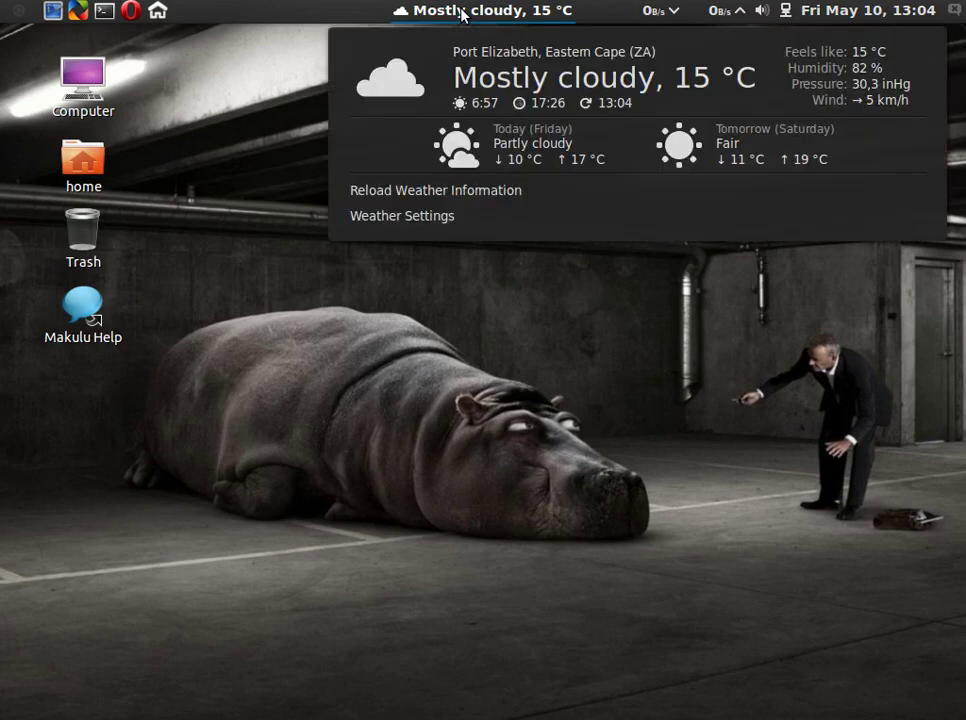
{"action": "left_click", "coordinate": [462, 14]}
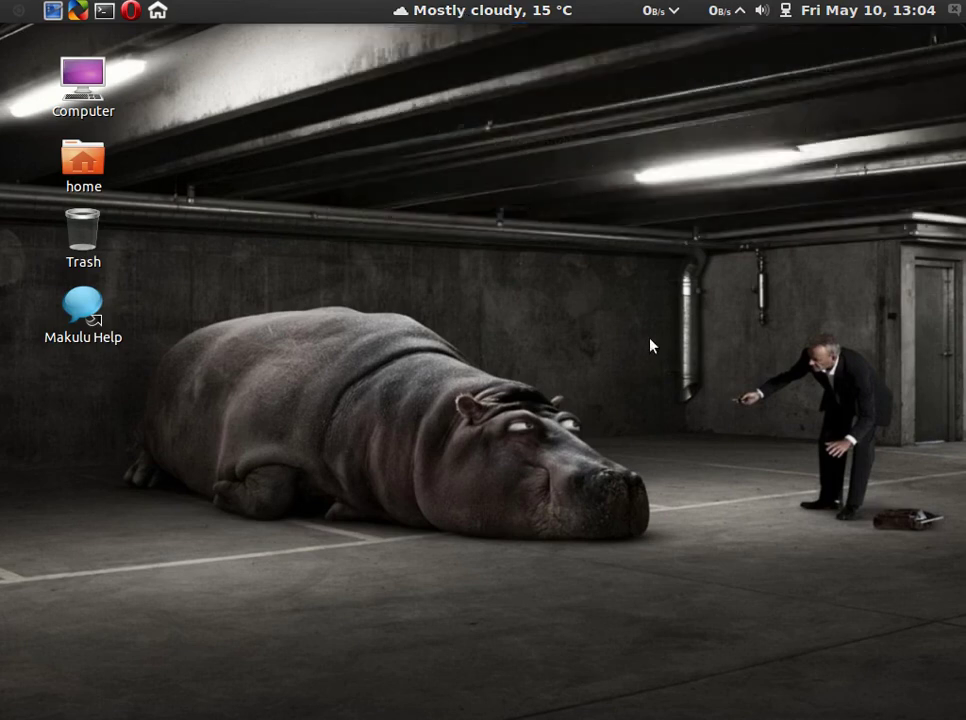
{"action": "left_click", "coordinate": [953, 12]}
{"action": "left_click", "coordinate": [953, 12]}
Open the home folder, browse Home and the File System root, and close the file manager
{"action": "left_click", "coordinate": [90, 159]}
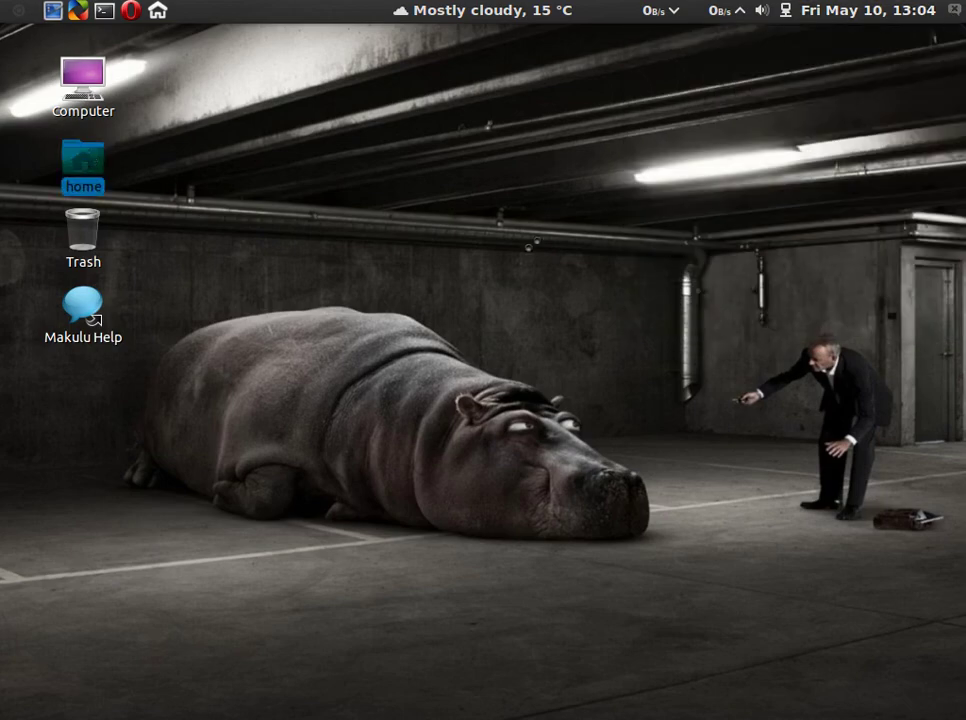
{"action": "double_click", "coordinate": [90, 159]}
{"action": "left_click_drag", "start_coordinate": [958, 204], "coordinate": [960, 86]}
{"action": "left_click", "coordinate": [47, 160]}
{"action": "left_click", "coordinate": [70, 207]}
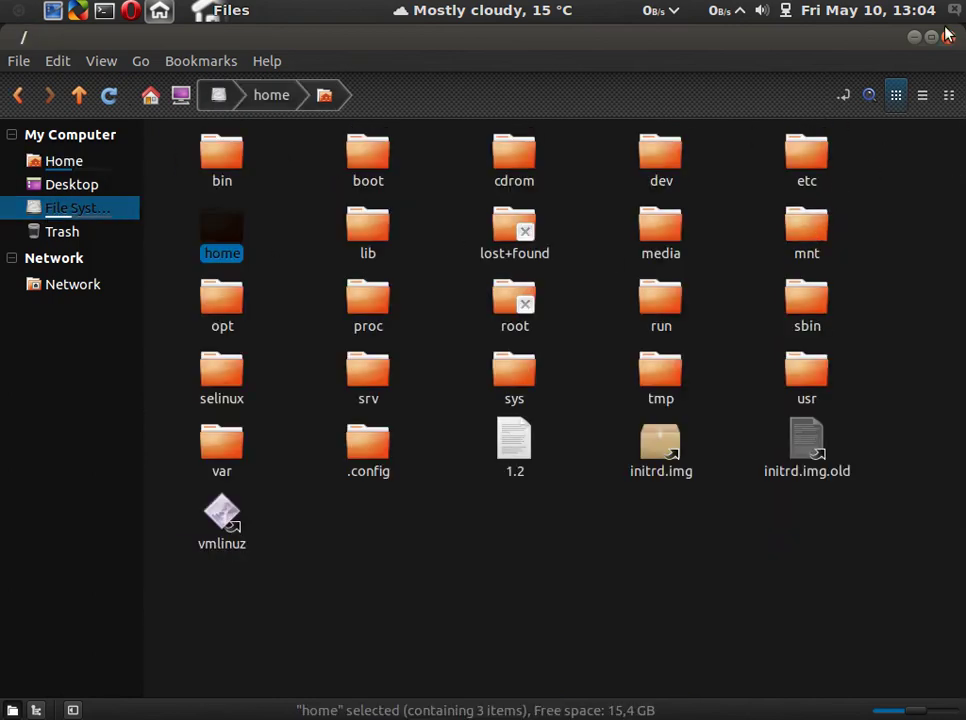
{"action": "left_click", "coordinate": [947, 35]}
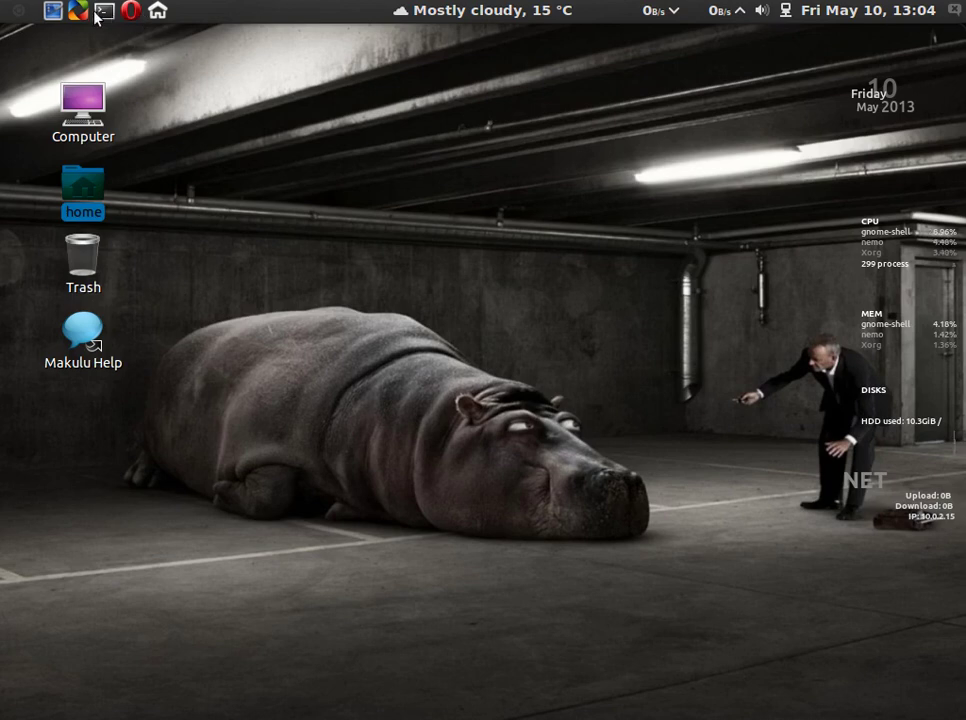
Inspect the weather details and the per-device download and upload speeds from the panel
{"action": "left_click", "coordinate": [576, 205]}
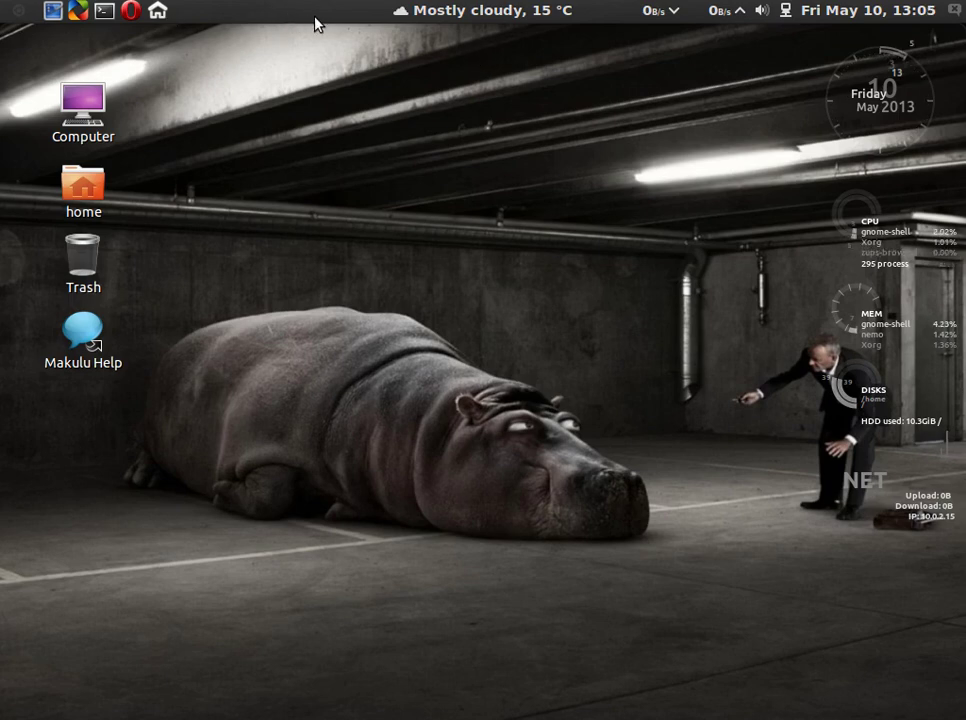
{"action": "left_click", "coordinate": [459, 15]}
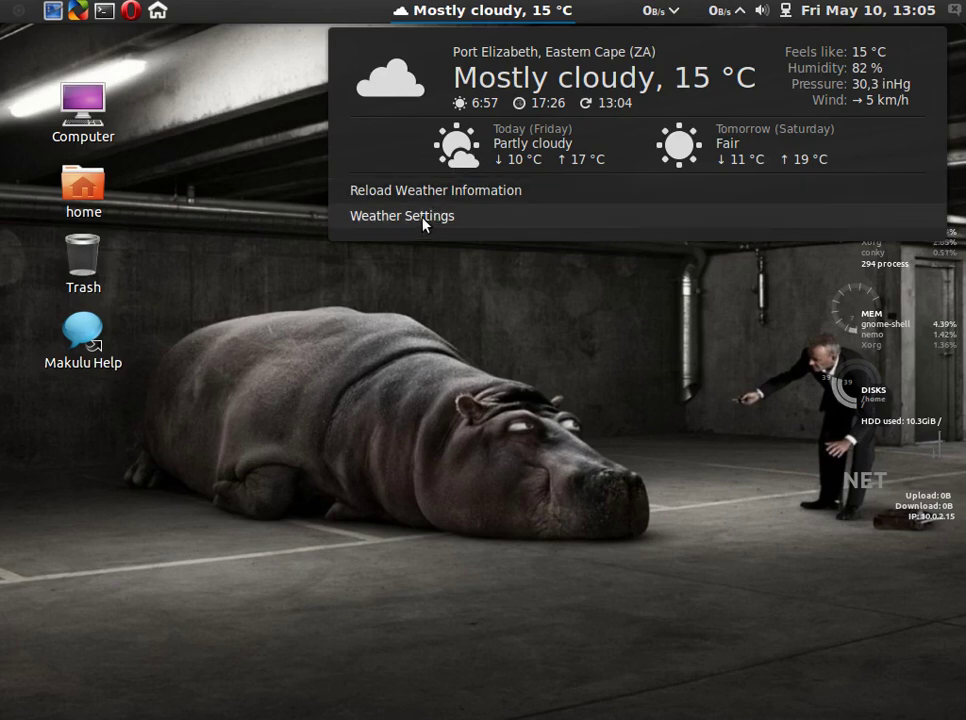
{"action": "left_click", "coordinate": [233, 155]}
{"action": "left_click", "coordinate": [655, 14]}
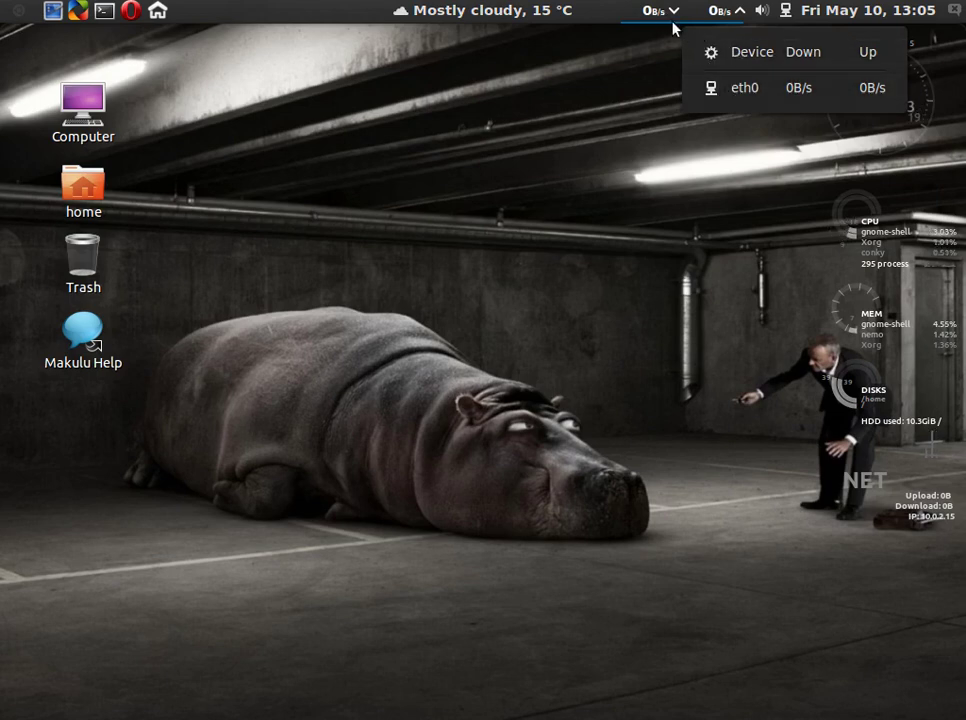
{"action": "left_click", "coordinate": [613, 120]}
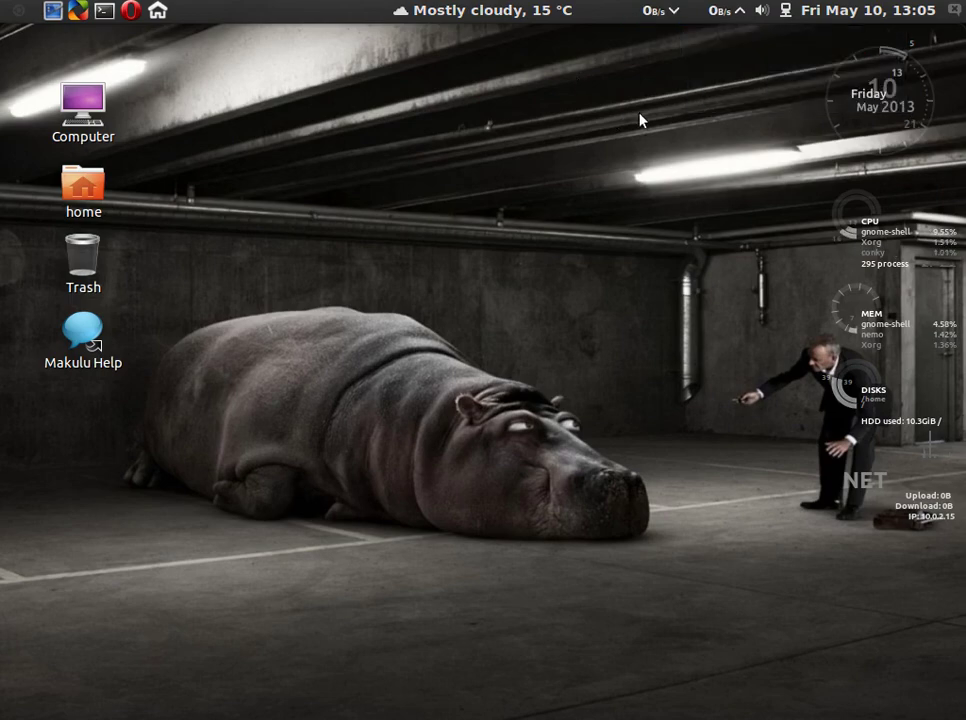
{"action": "left_click", "coordinate": [785, 11]}
Open Advanced Settings, review the list of Shell Extensions in Tweak Tool and close it
{"action": "mouse_move", "coordinate": [955, 14]}
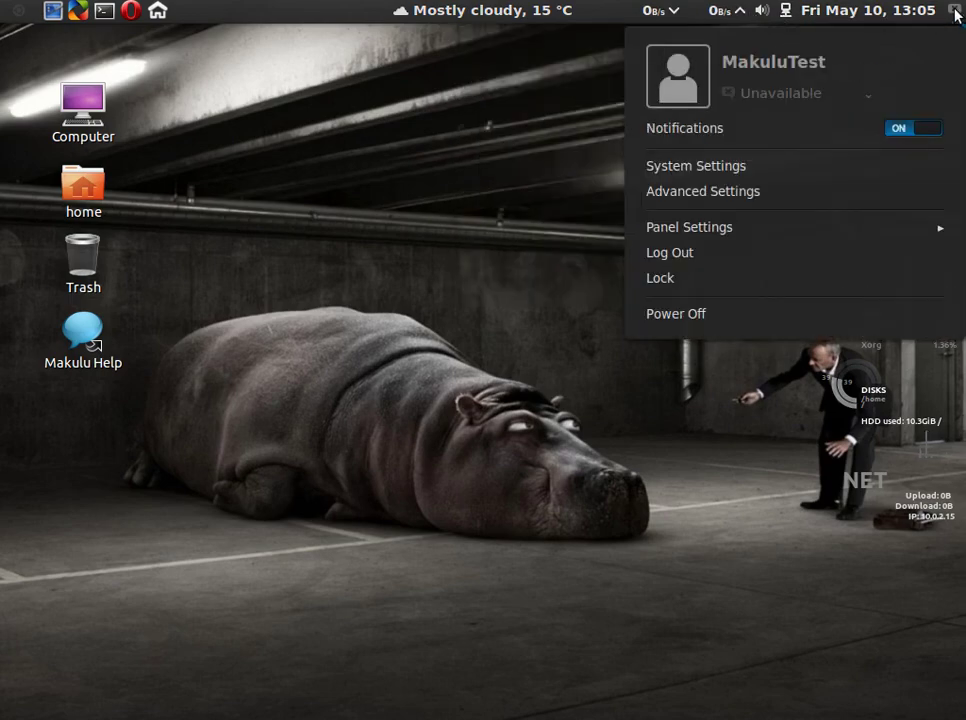
{"action": "left_click", "coordinate": [748, 194]}
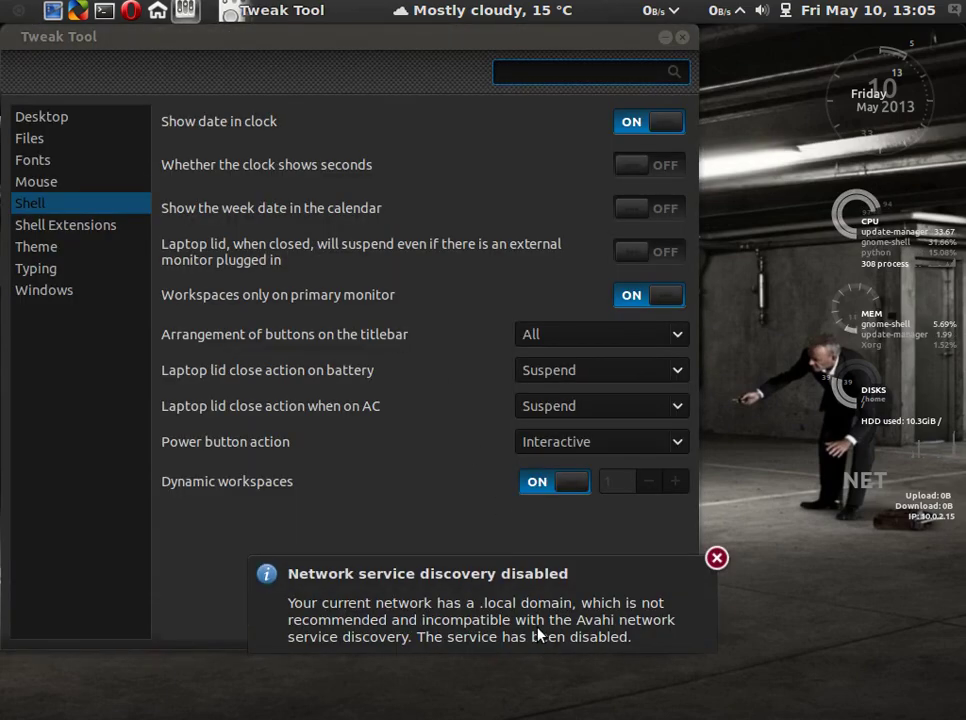
{"action": "left_click", "coordinate": [535, 681]}
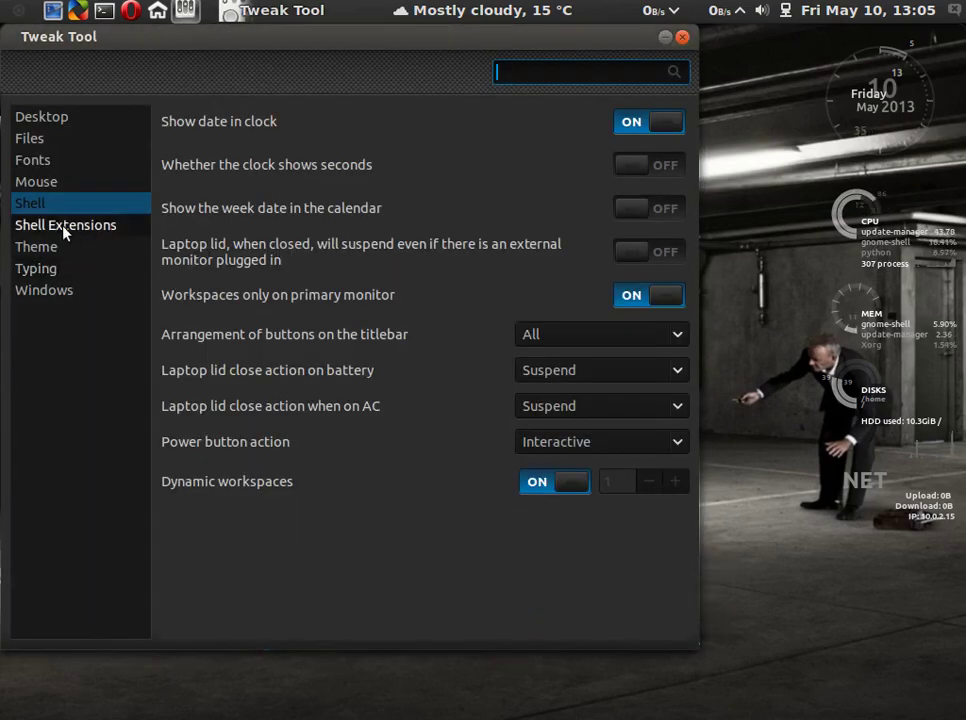
{"action": "left_click", "coordinate": [64, 225]}
{"action": "left_click_drag", "start_coordinate": [681, 263], "coordinate": [666, 190]}
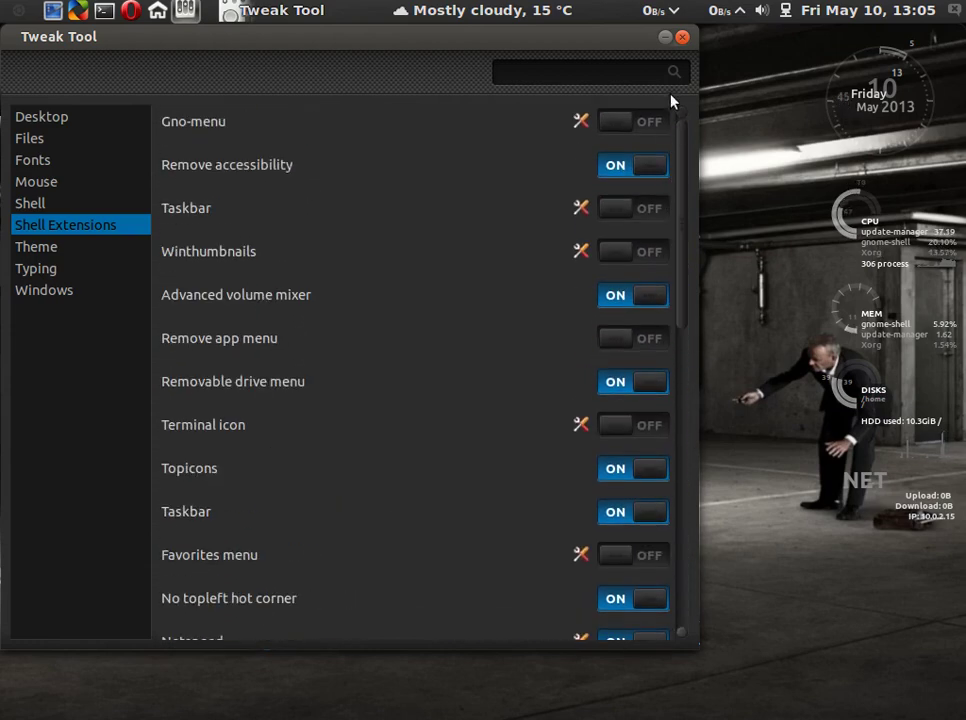
{"action": "left_click", "coordinate": [683, 40]}
Set the panel's edge to Bottom in the Panel Settings
{"action": "left_click", "coordinate": [957, 10]}
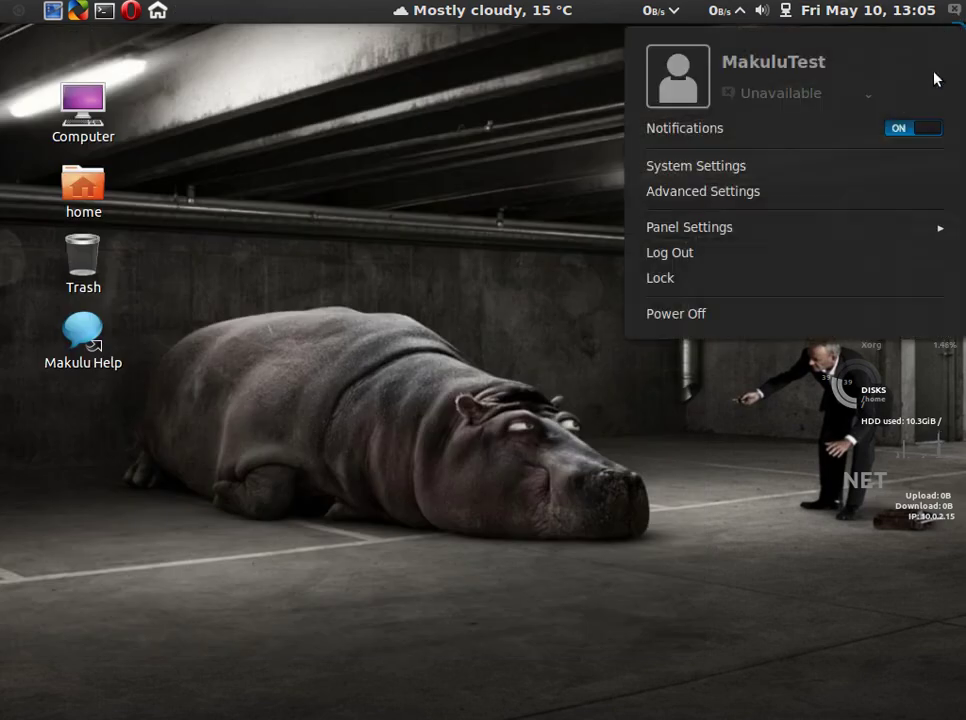
{"action": "left_click", "coordinate": [789, 234]}
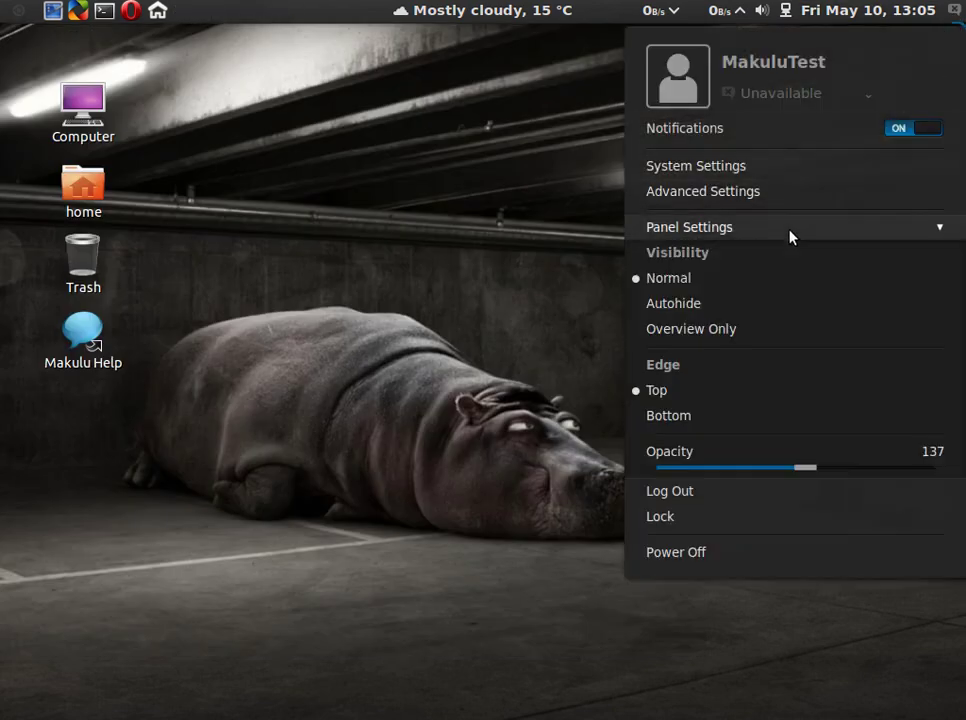
{"action": "left_click", "coordinate": [728, 424]}
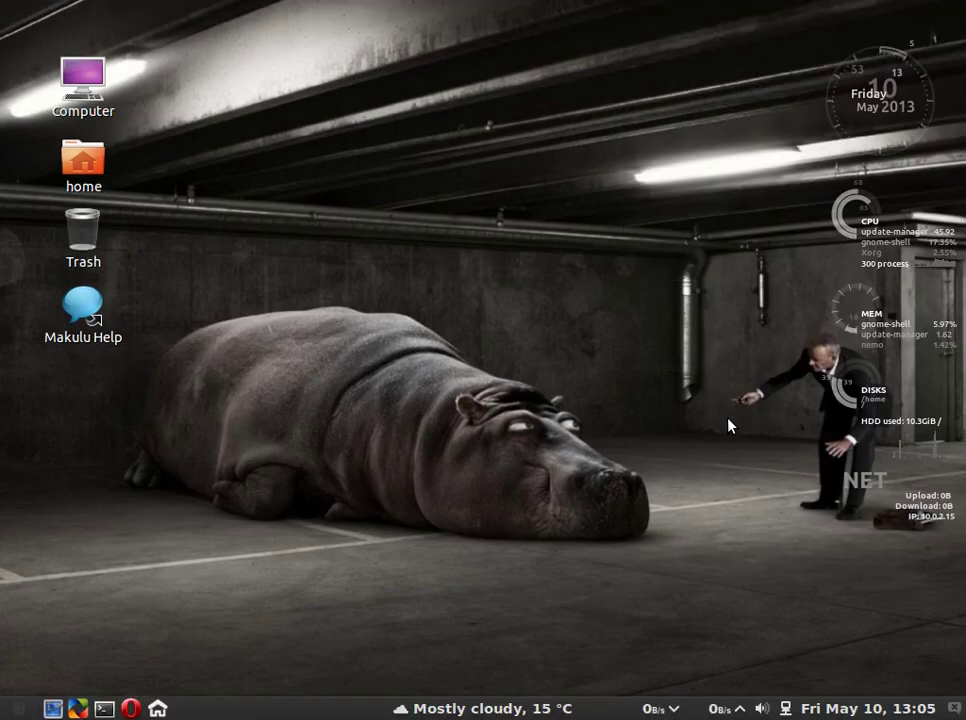
Set the panel's edge back to Top in the Panel Settings
{"action": "left_click", "coordinate": [955, 709]}
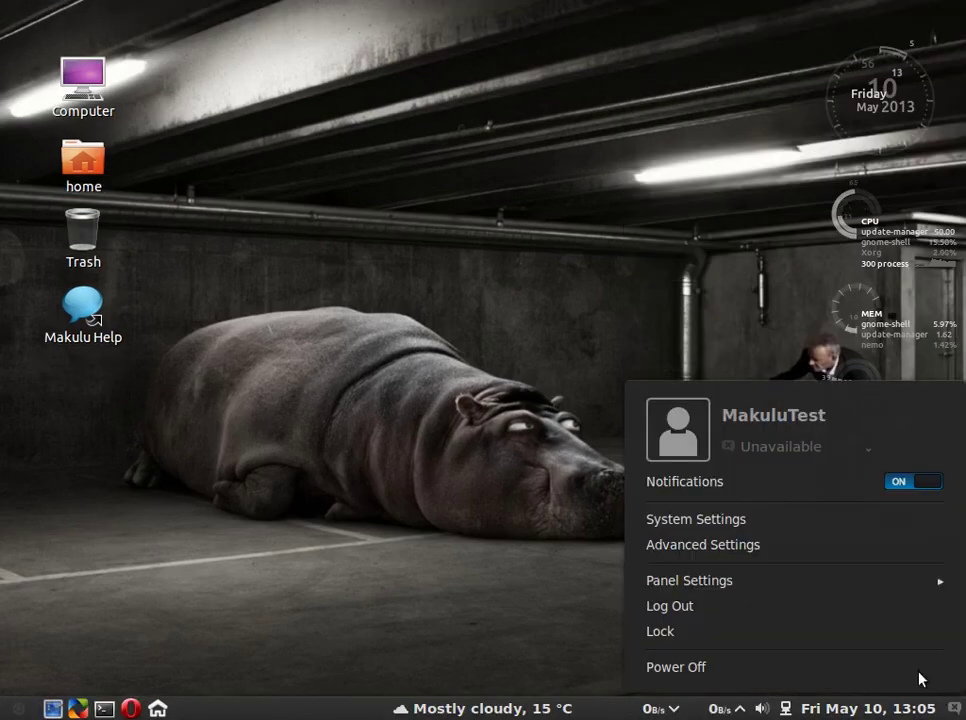
{"action": "left_click", "coordinate": [802, 584]}
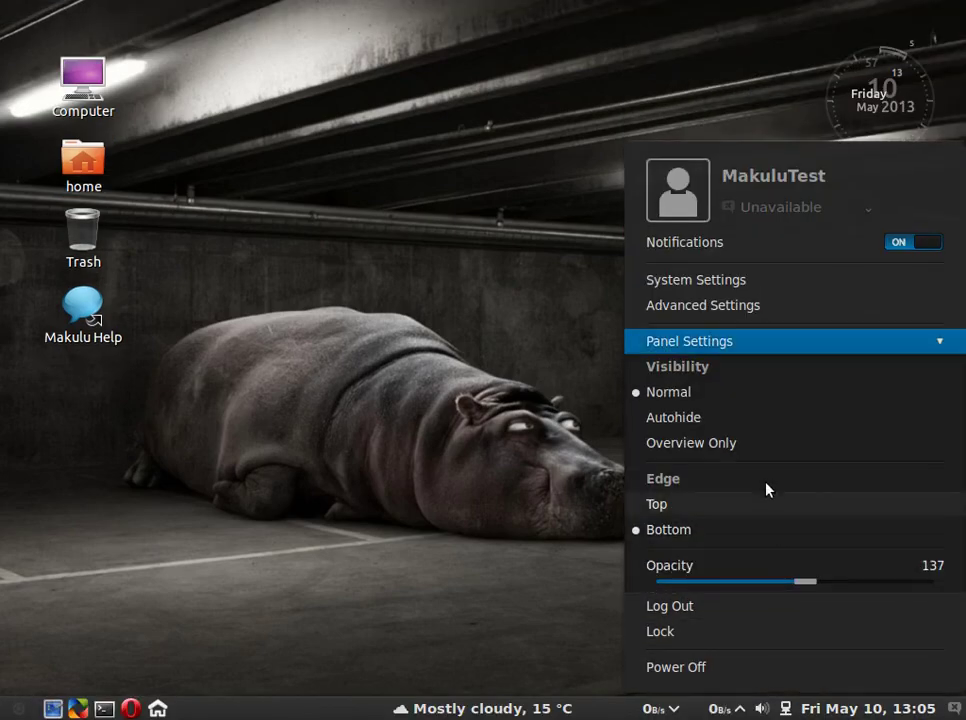
{"action": "left_click", "coordinate": [709, 506]}
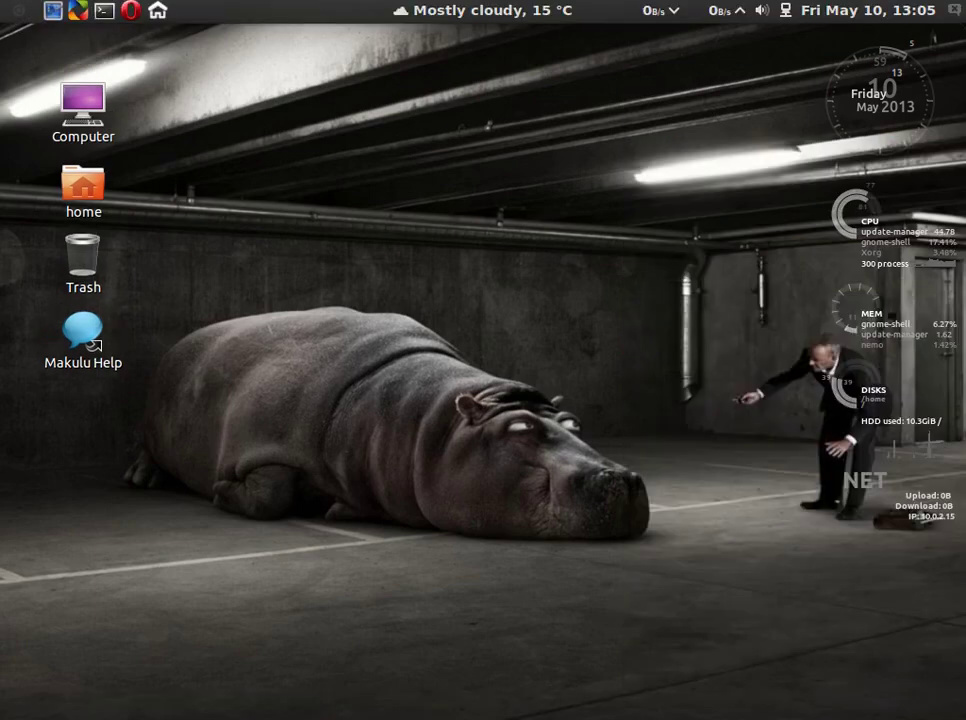
Review the panel's visibility and opacity options, then view the calendar and close it
{"action": "left_click", "coordinate": [955, 12]}
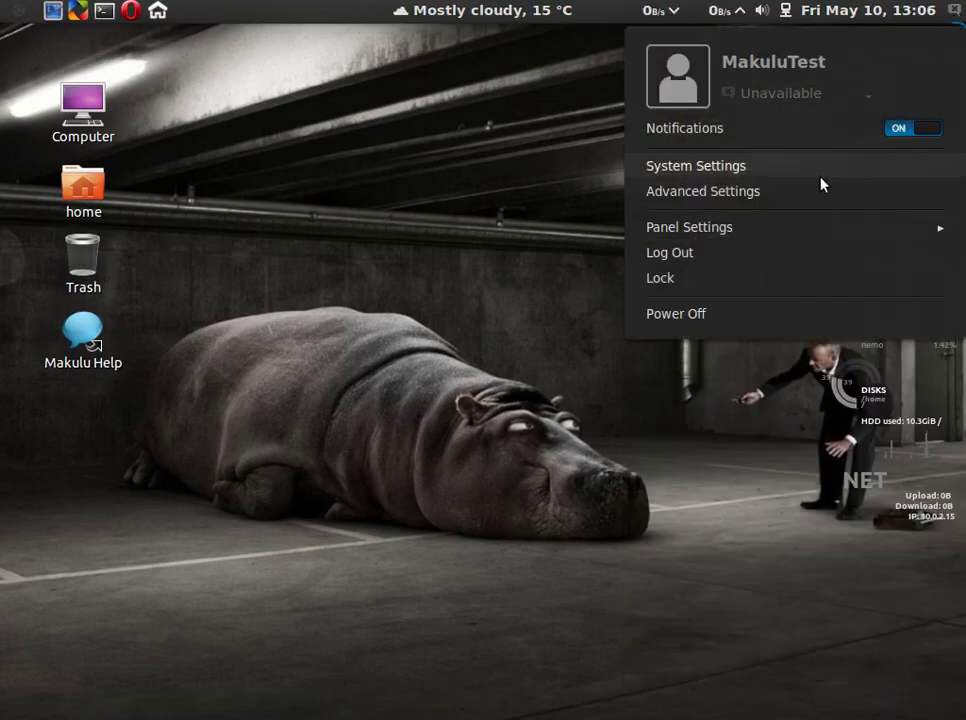
{"action": "left_click", "coordinate": [802, 226]}
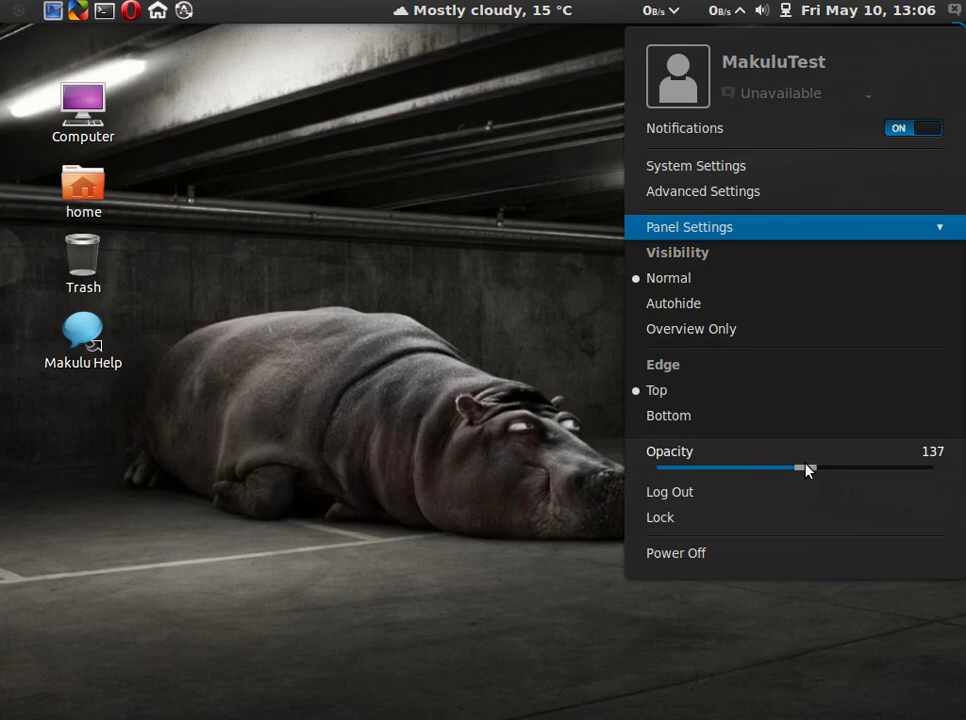
{"action": "left_click", "coordinate": [945, 228]}
{"action": "left_click", "coordinate": [868, 10]}
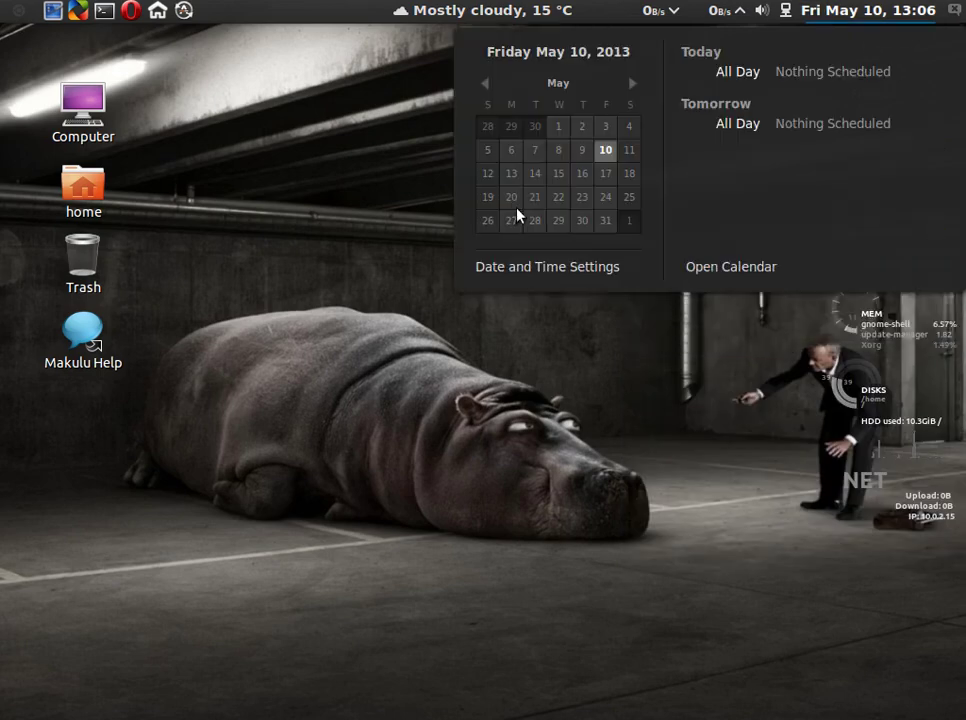
{"action": "left_click", "coordinate": [270, 235]}
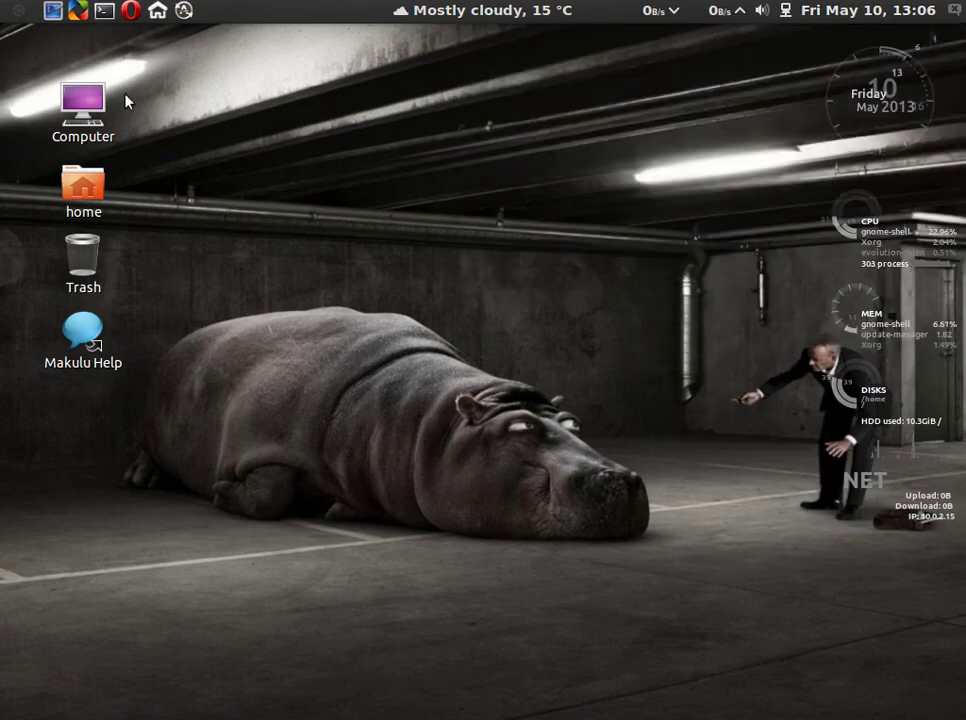
Open the home folder from the panel launcher, preview its window thumbnail and close the window
{"action": "left_click", "coordinate": [183, 10]}
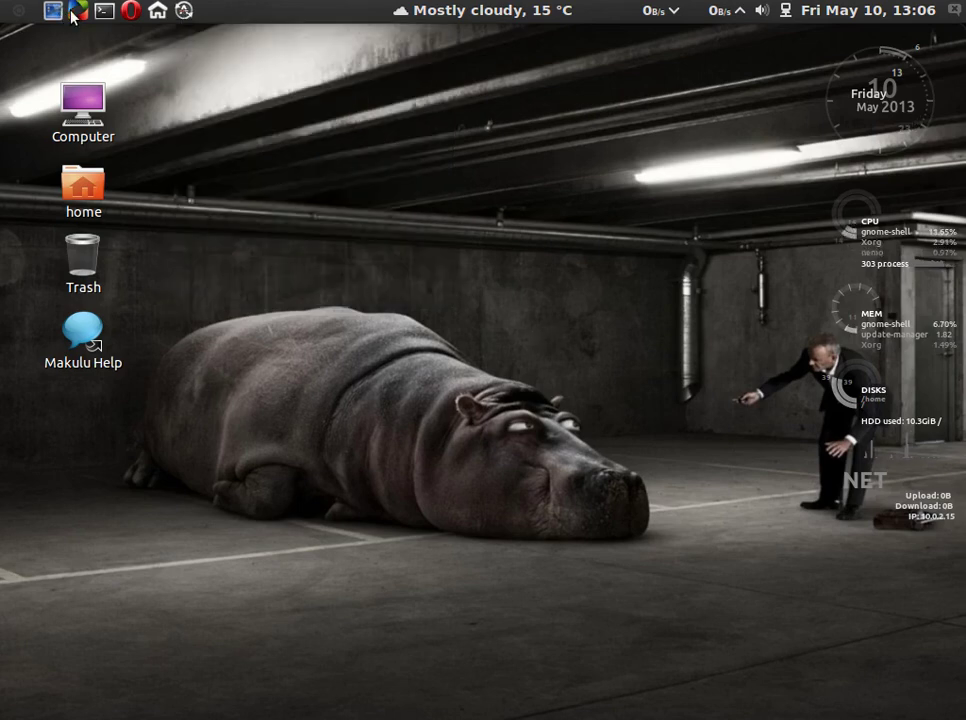
{"action": "left_click", "coordinate": [158, 11]}
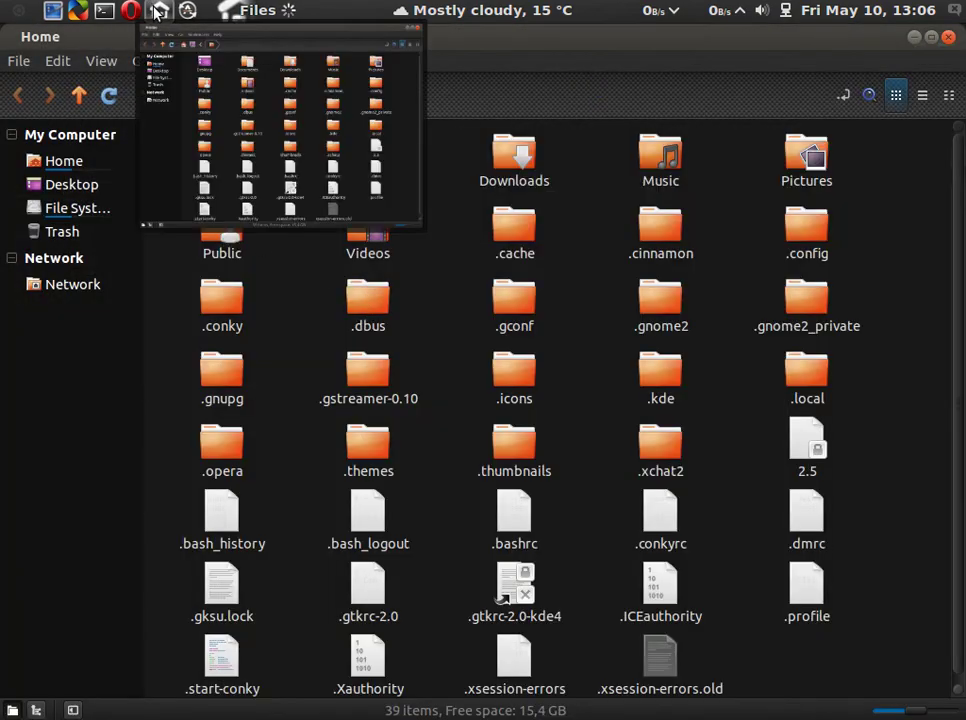
{"action": "mouse_move", "coordinate": [187, 14]}
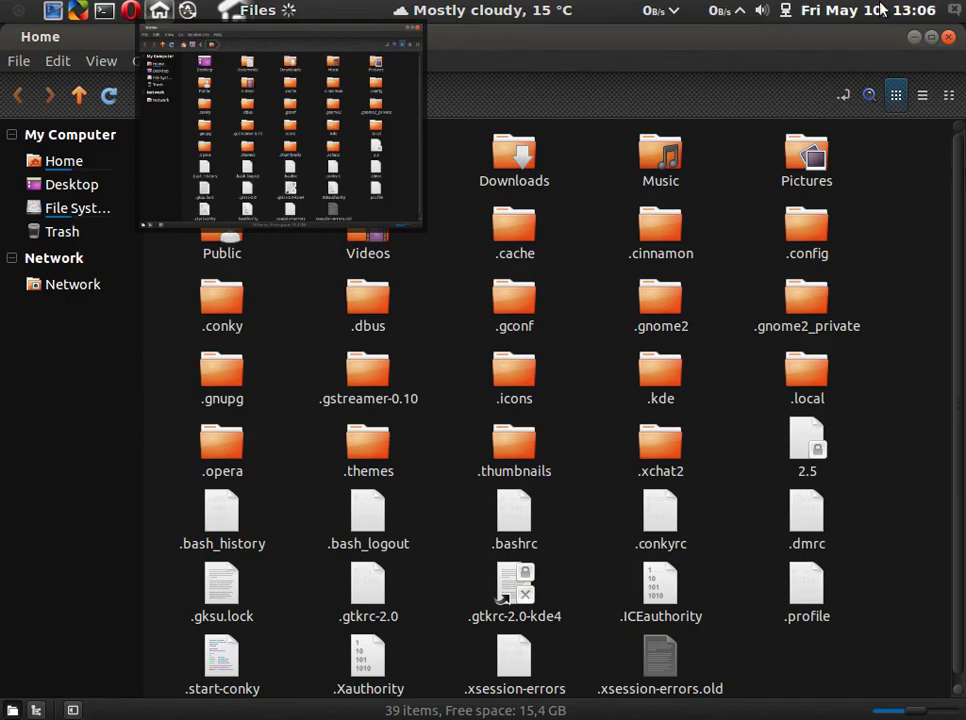
{"action": "left_click", "coordinate": [949, 38]}
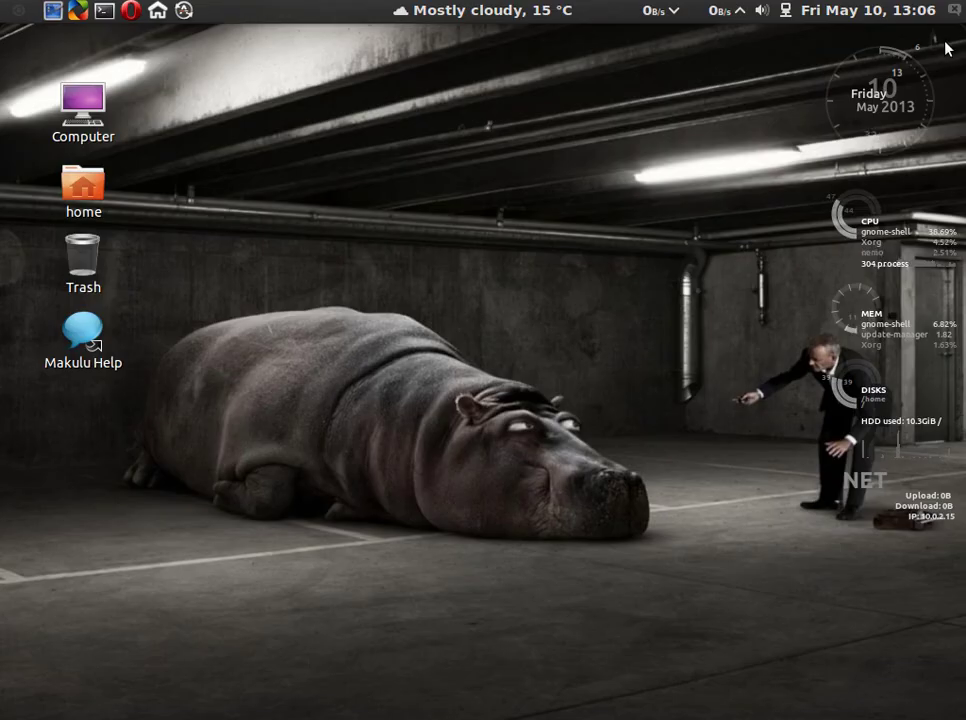
Open the applications menu, compare its category and all-applications views, and view the second page of System Tools
{"action": "left_click", "coordinate": [19, 11]}
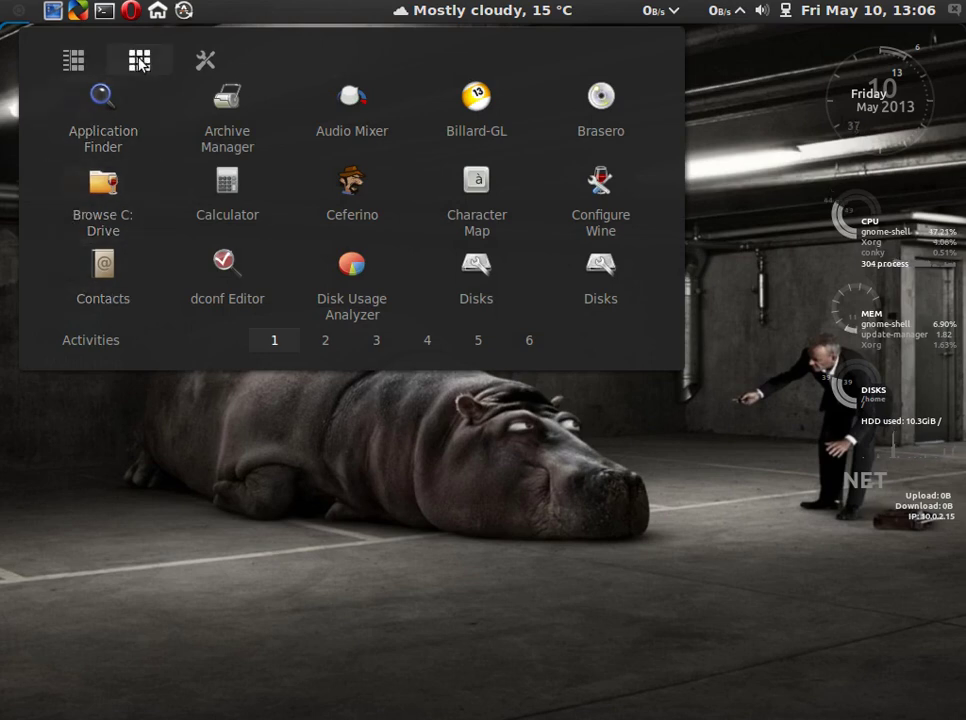
{"action": "left_click", "coordinate": [73, 60]}
{"action": "left_click", "coordinate": [140, 60]}
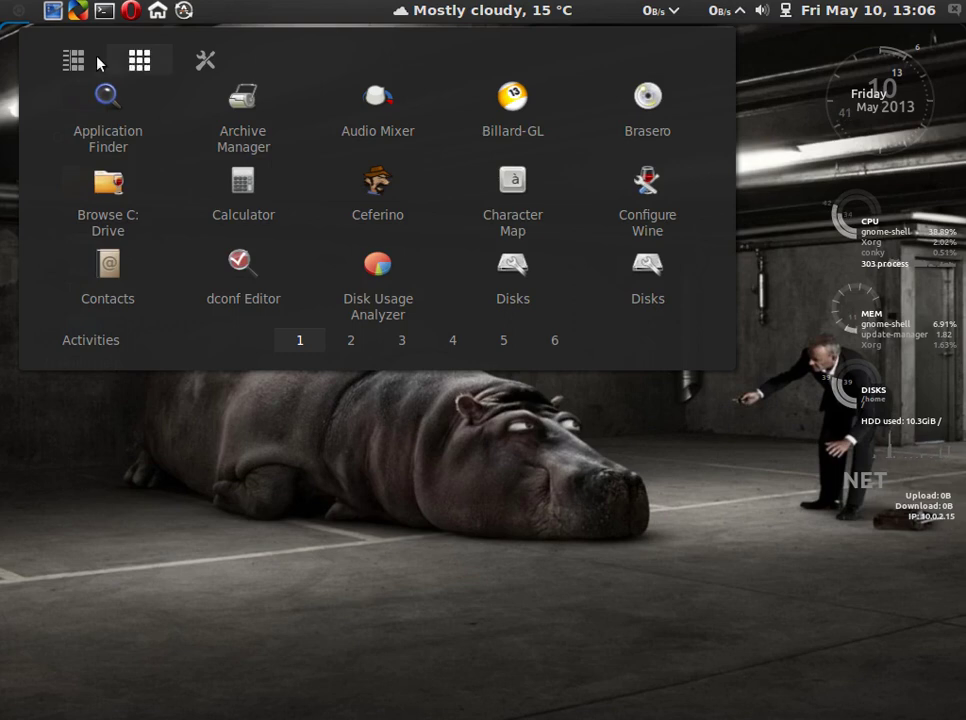
{"action": "left_click", "coordinate": [75, 60]}
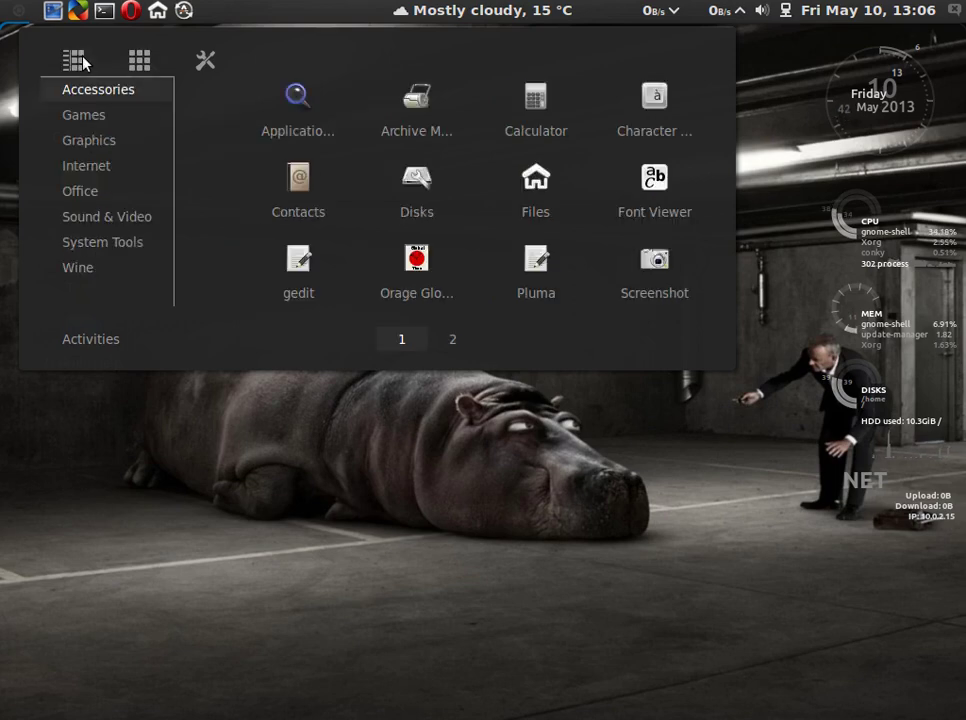
{"action": "left_click", "coordinate": [138, 60]}
{"action": "left_click", "coordinate": [74, 60]}
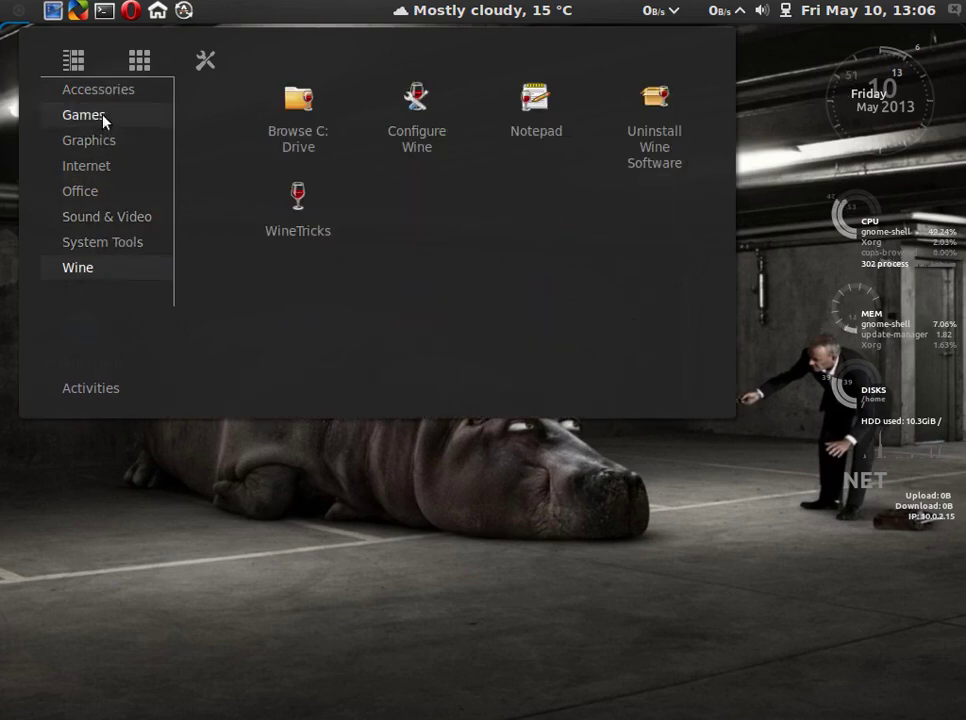
{"action": "left_click", "coordinate": [427, 398]}
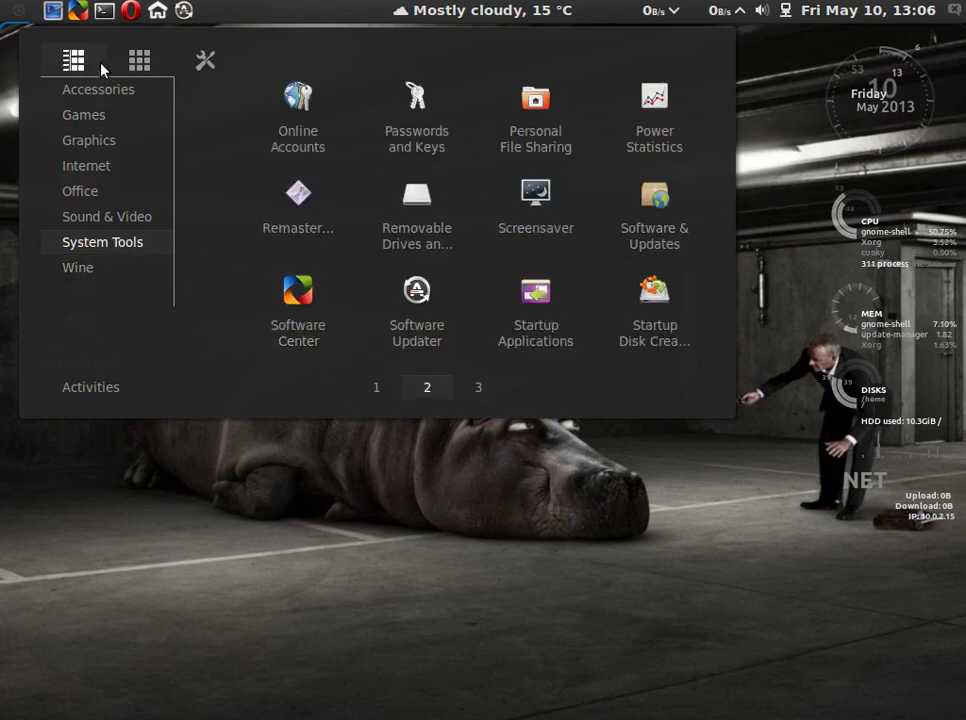
Show all applications in the menu's grid view and page through them from page 6 back to page 1
{"action": "left_click", "coordinate": [139, 62]}
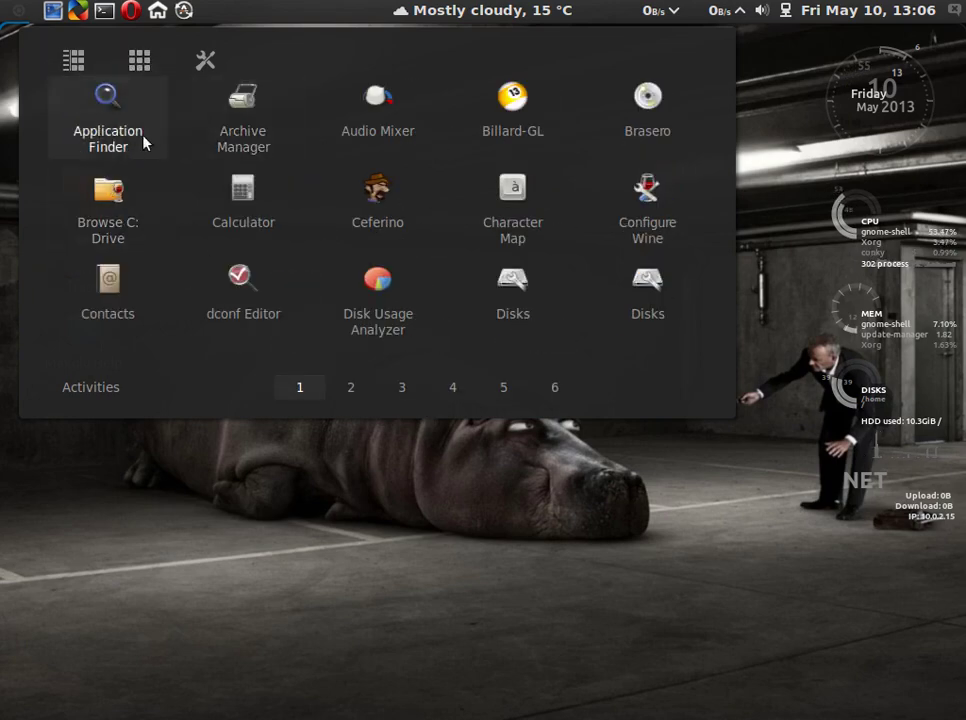
{"action": "left_click", "coordinate": [554, 387]}
{"action": "left_click", "coordinate": [503, 387]}
{"action": "left_click", "coordinate": [452, 387]}
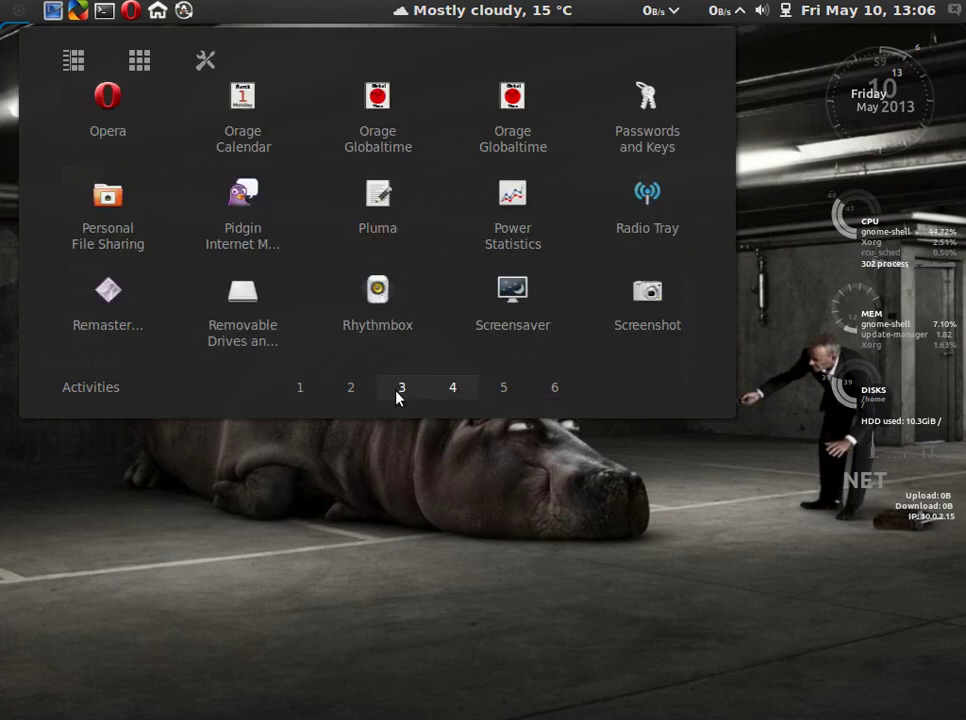
{"action": "left_click", "coordinate": [400, 390]}
{"action": "left_click", "coordinate": [350, 390]}
{"action": "left_click", "coordinate": [299, 388]}
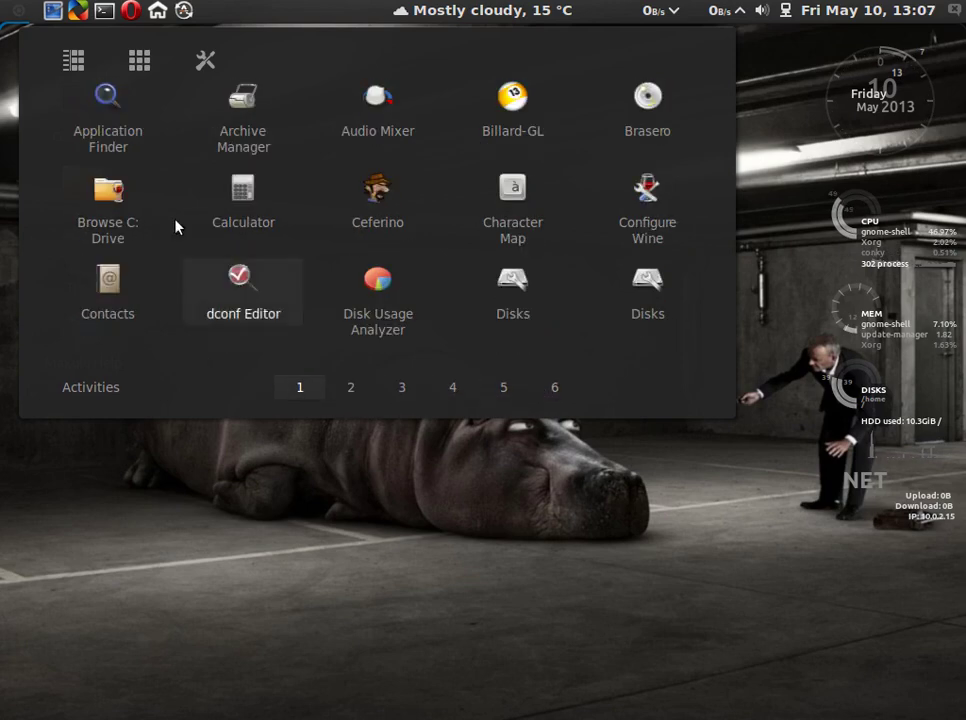
Return the menu to its category view, then open the Activities overview and browse its full application list
{"action": "left_click", "coordinate": [64, 66]}
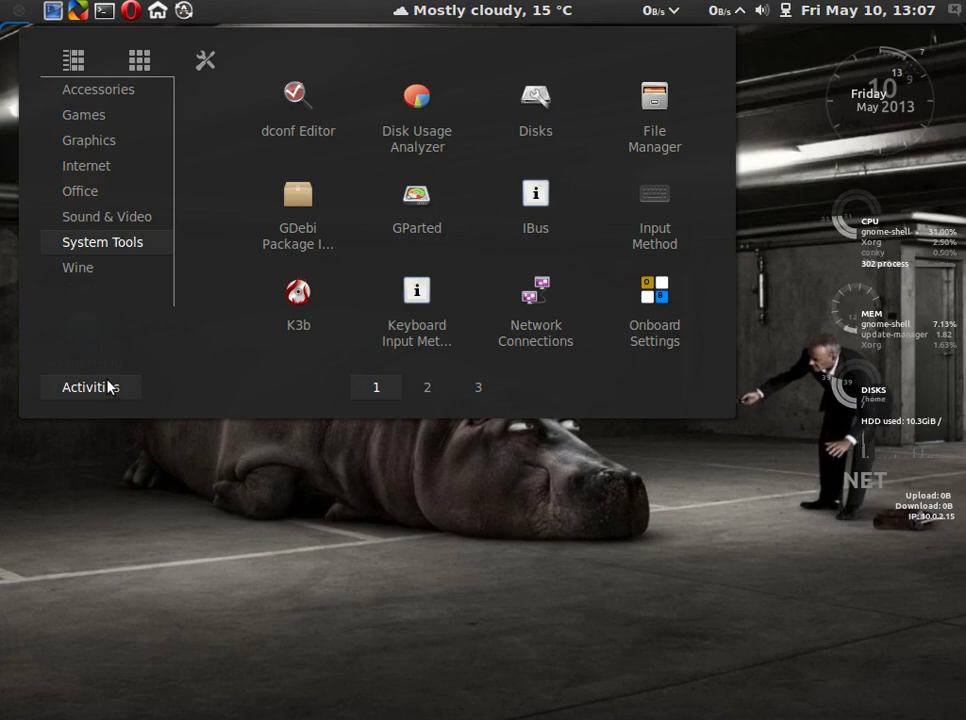
{"action": "left_click", "coordinate": [261, 423]}
{"action": "key", "text": "super"}
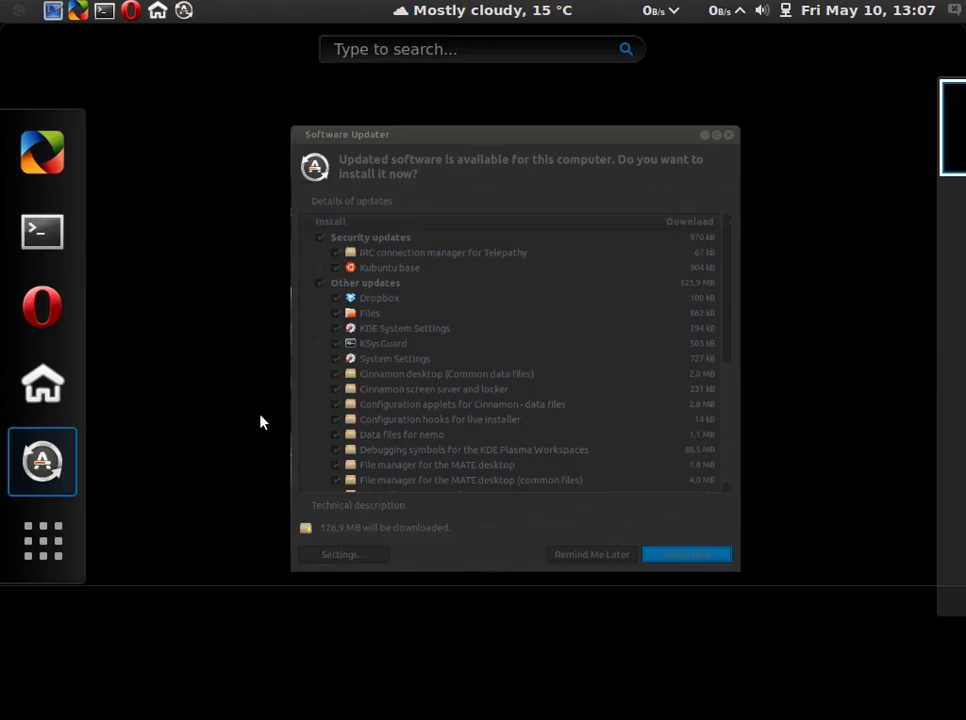
{"action": "key", "text": "super+a"}
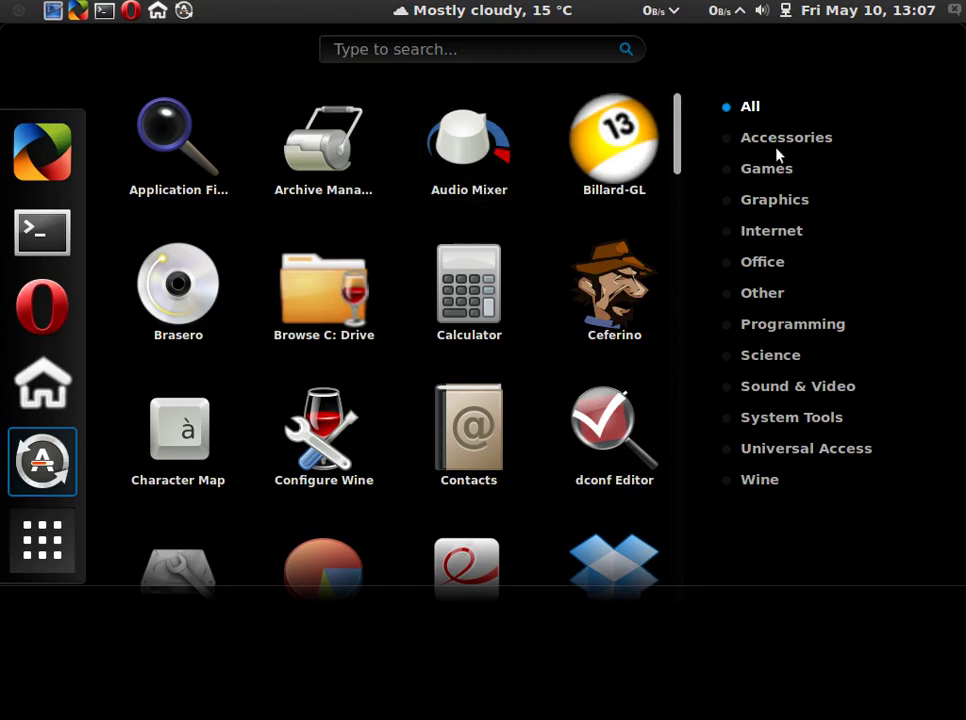
{"action": "scroll", "coordinate": [690, 263], "scroll_direction": "down", "scroll_amount": 2}
{"action": "scroll", "coordinate": [680, 400], "scroll_direction": "down", "scroll_amount": 10}
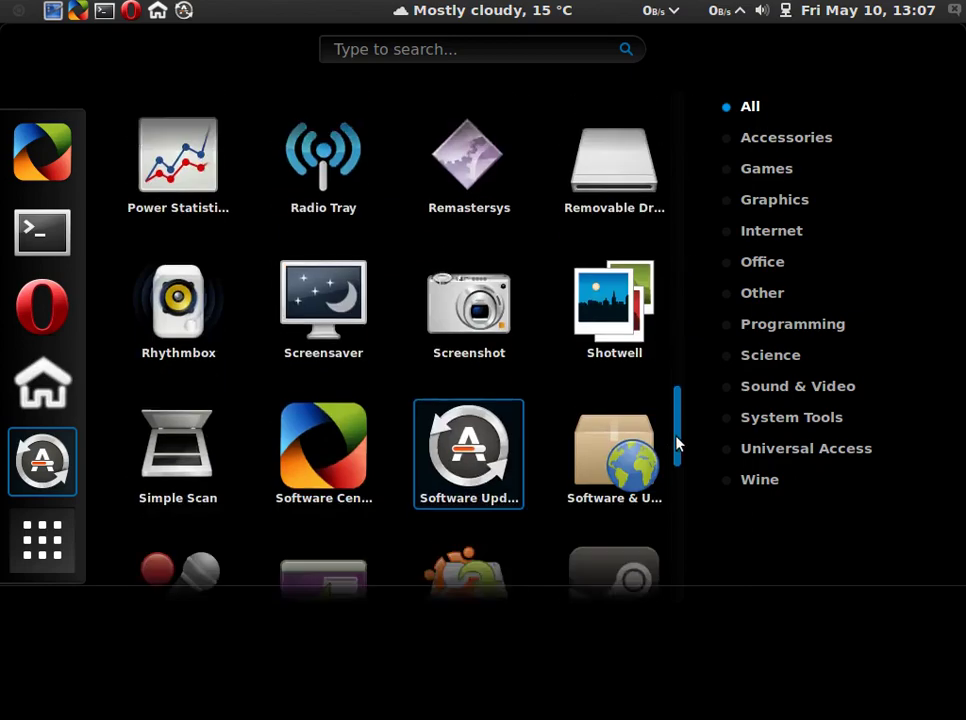
Filter the overview's applications by Games, then show All again from the start of the list
{"action": "left_click", "coordinate": [765, 170]}
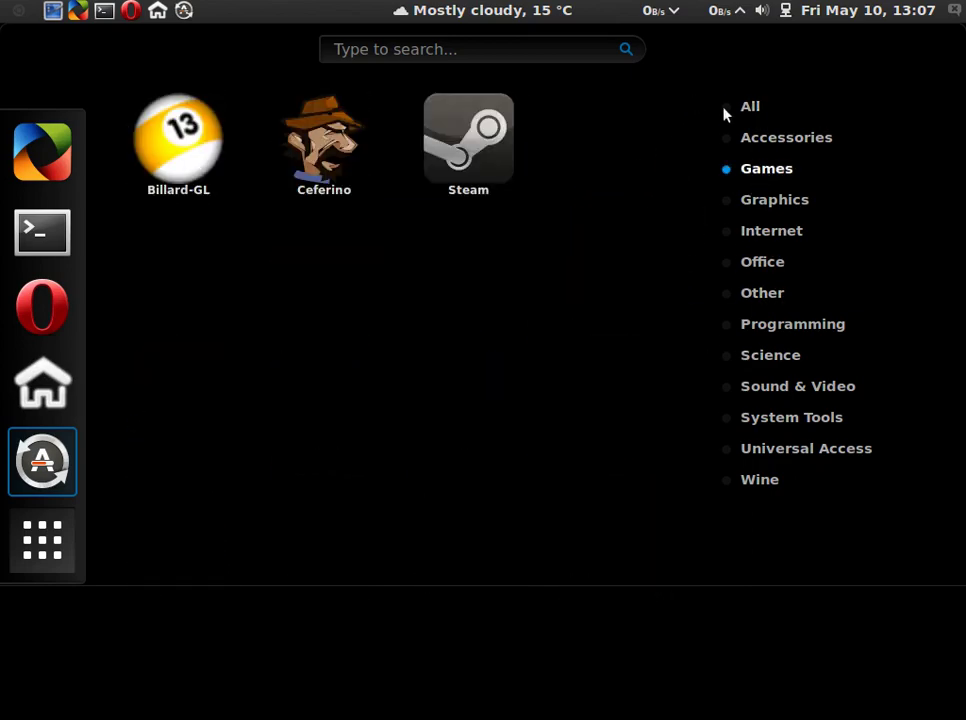
{"action": "left_click", "coordinate": [758, 110]}
{"action": "left_click_drag", "start_coordinate": [680, 155], "coordinate": [650, 37]}
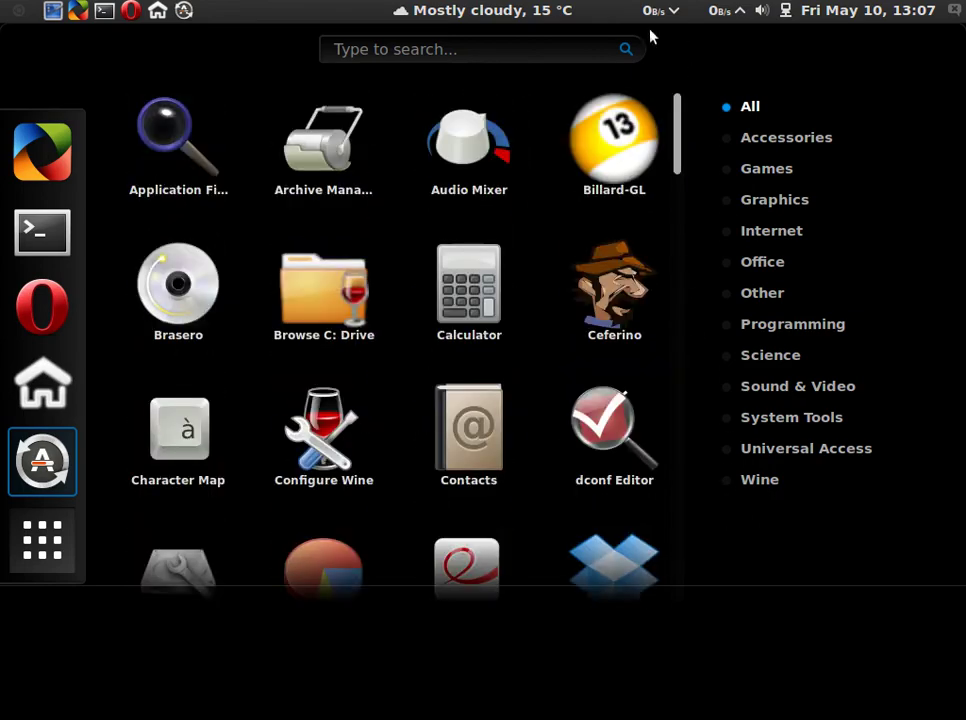
Switch the overview back to open windows, close the Software Updater window and return to the desktop
{"action": "left_click", "coordinate": [42, 540]}
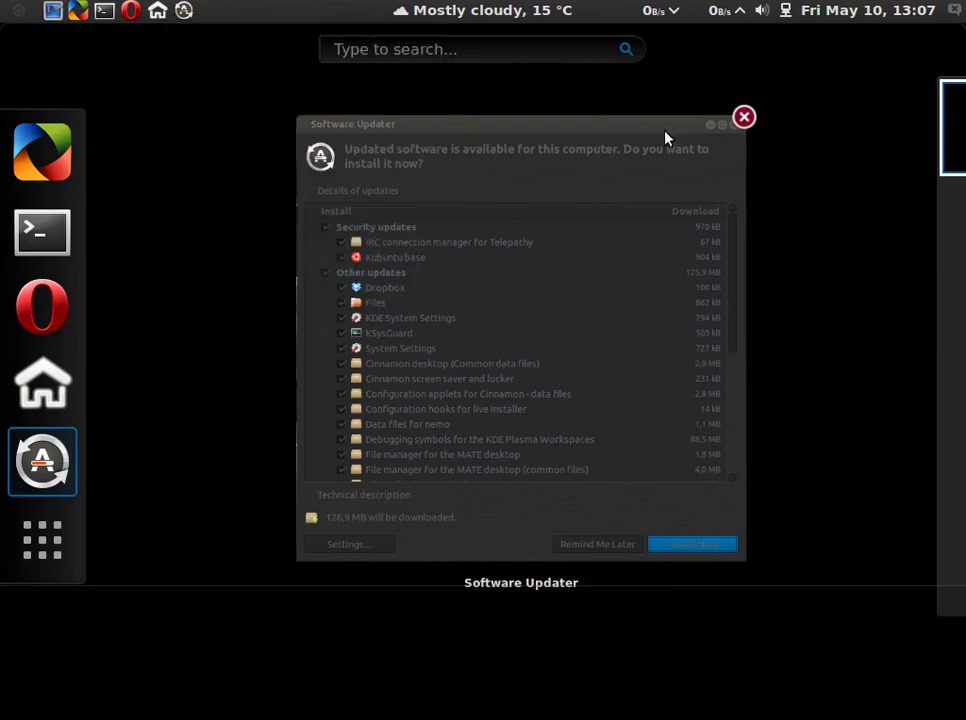
{"action": "left_click", "coordinate": [739, 121]}
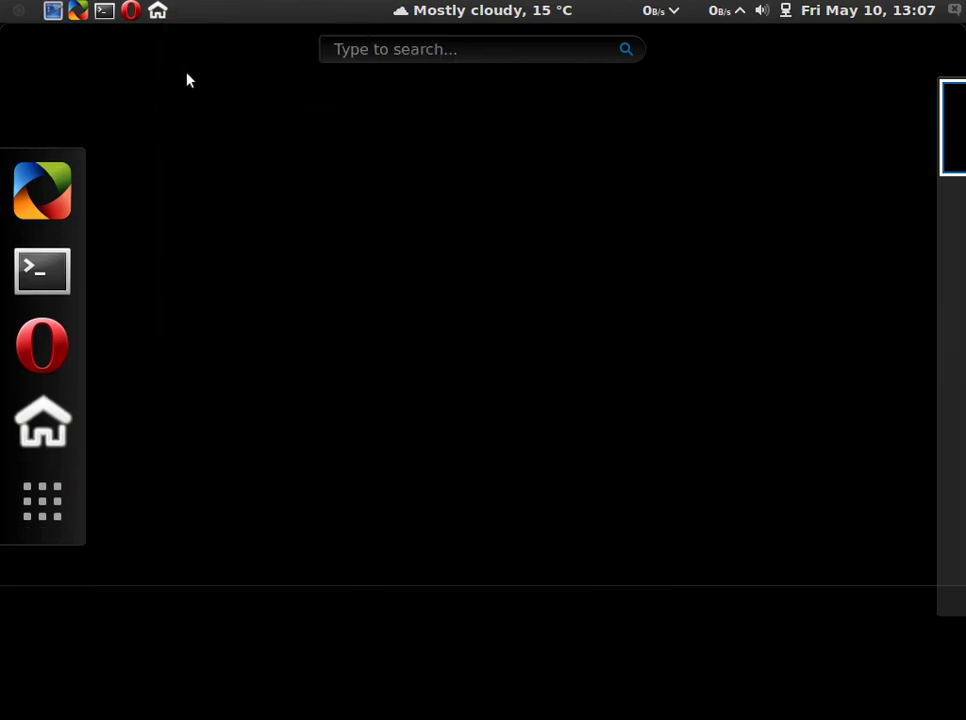
{"action": "left_click", "coordinate": [508, 162]}
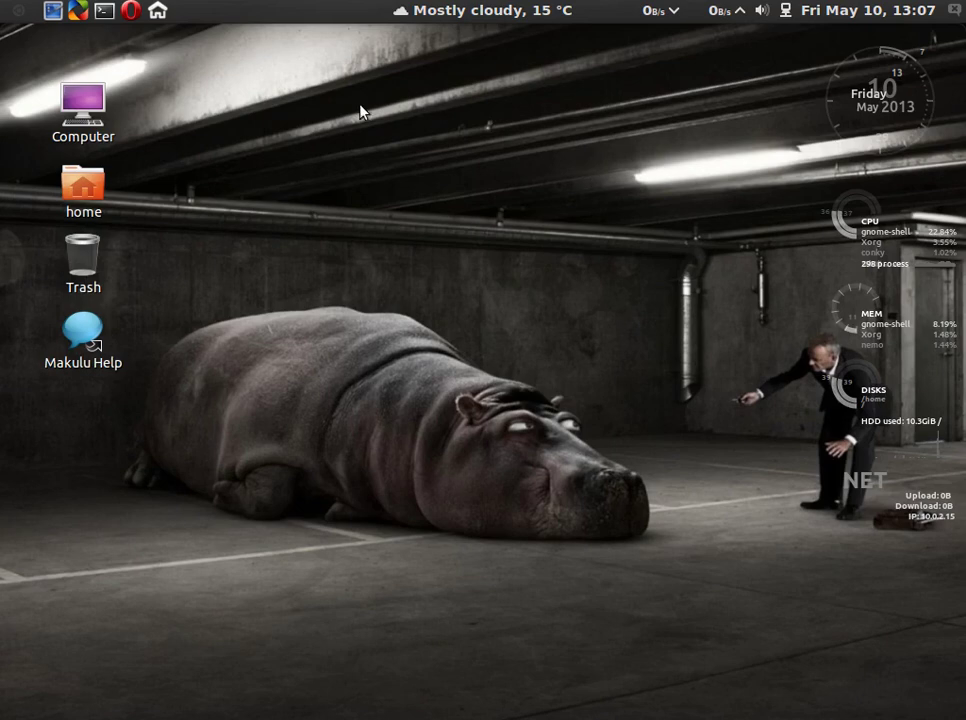
Reopen the applications menu, view the Accessories category and close the menu
{"action": "left_click", "coordinate": [18, 14]}
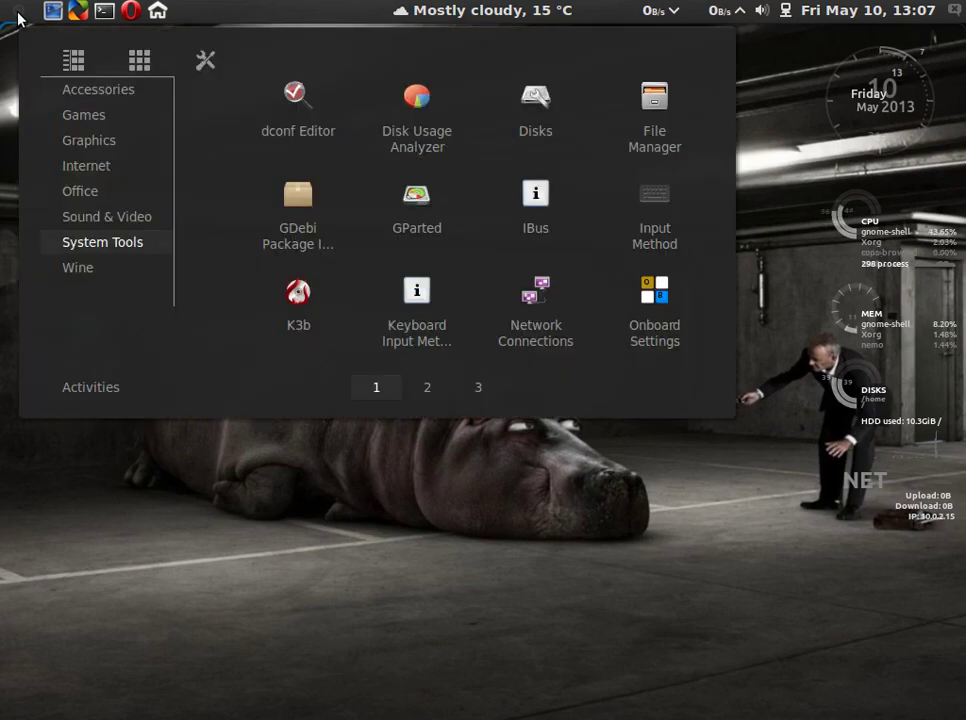
{"action": "left_click", "coordinate": [111, 97]}
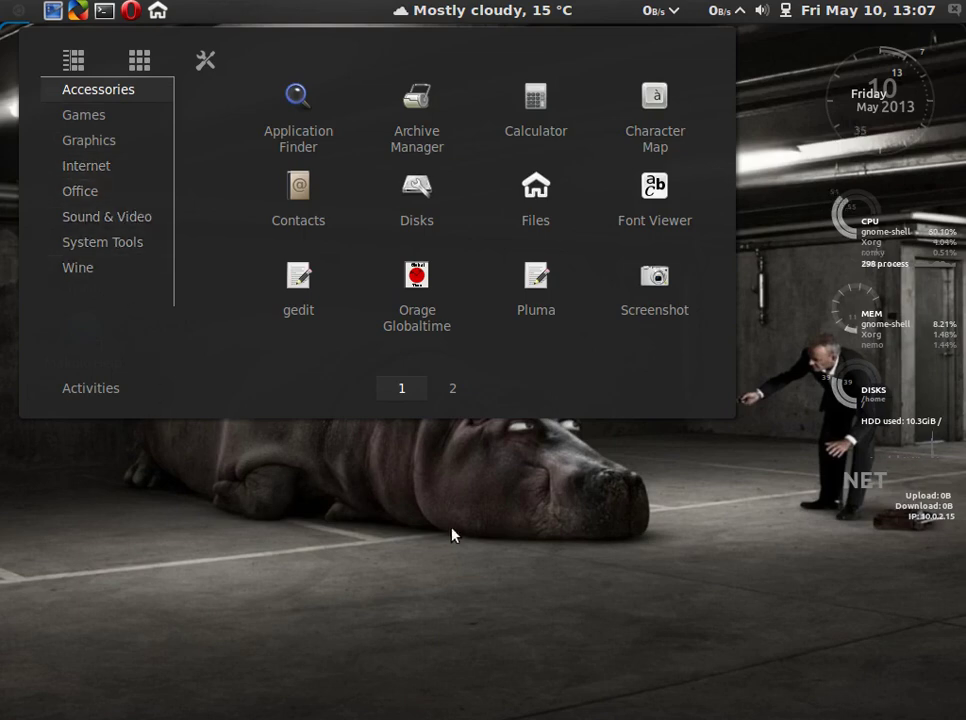
{"action": "left_click", "coordinate": [498, 537]}
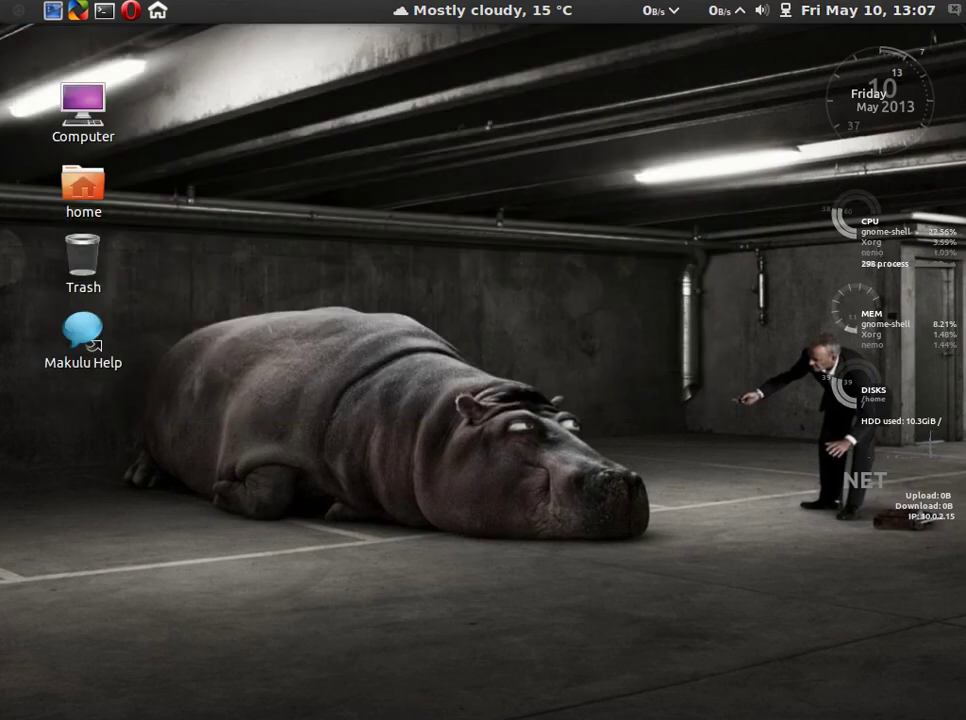
Log out of the GNOME session and confirm the logout
{"action": "left_click", "coordinate": [955, 10]}
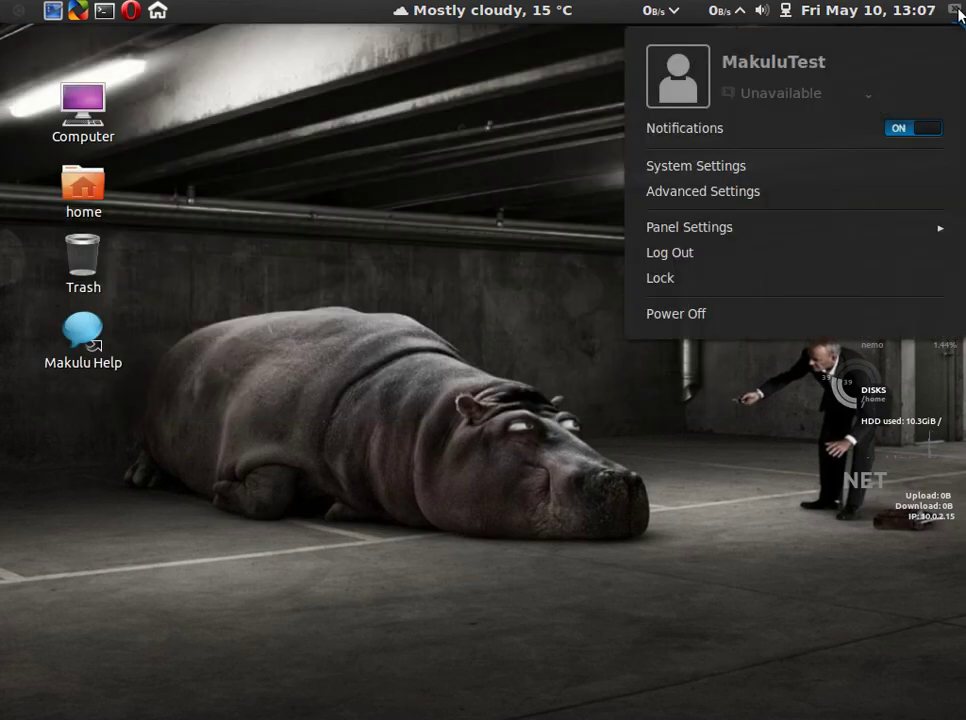
{"action": "left_click", "coordinate": [840, 262]}
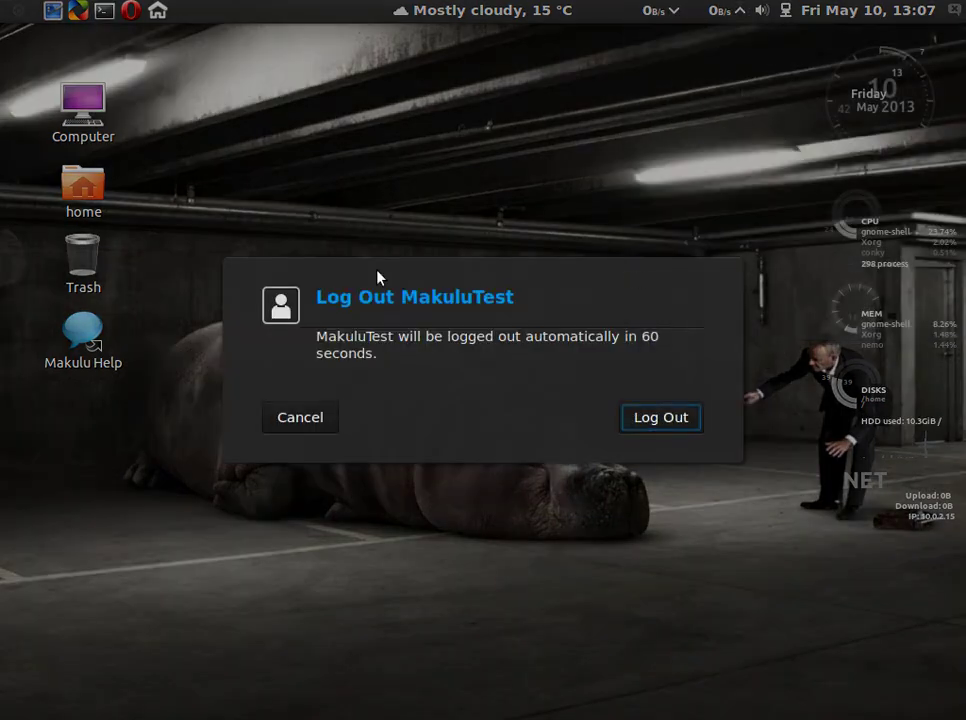
{"action": "left_click", "coordinate": [659, 421]}
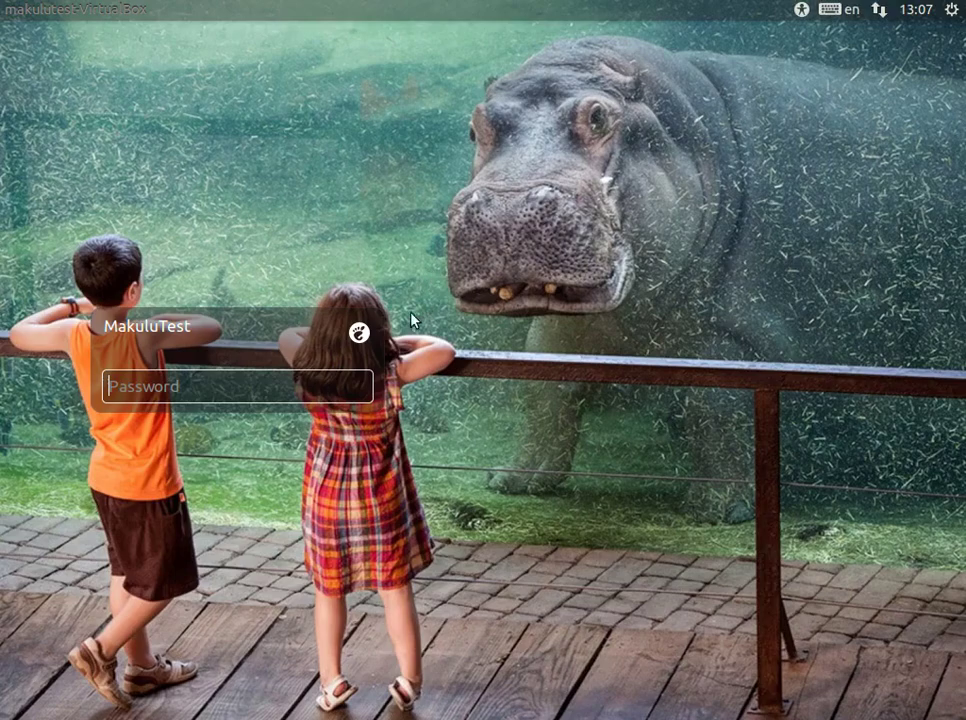
Select MATE as the desktop environment on the login screen and log in with the account password
{"action": "left_click", "coordinate": [359, 332]}
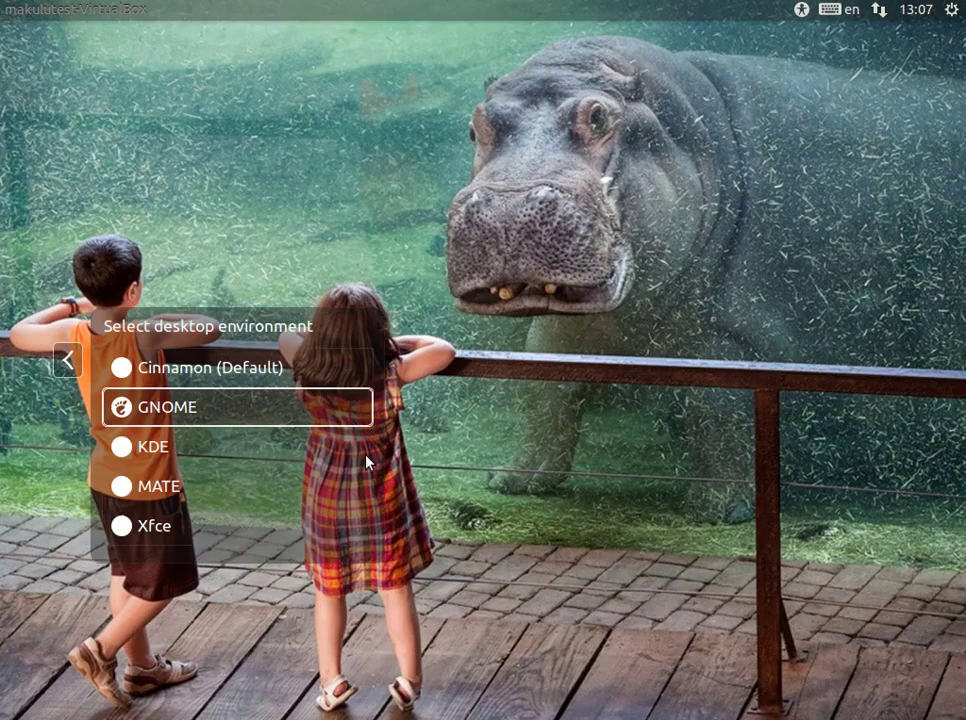
{"action": "left_click", "coordinate": [193, 490]}
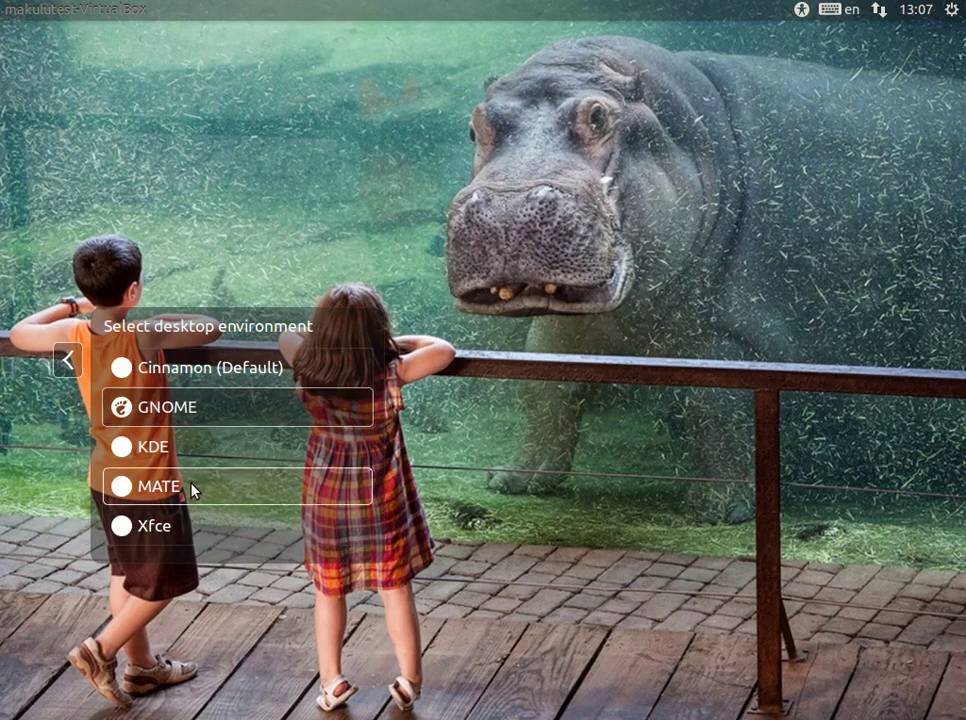
{"action": "type", "text": "m"}
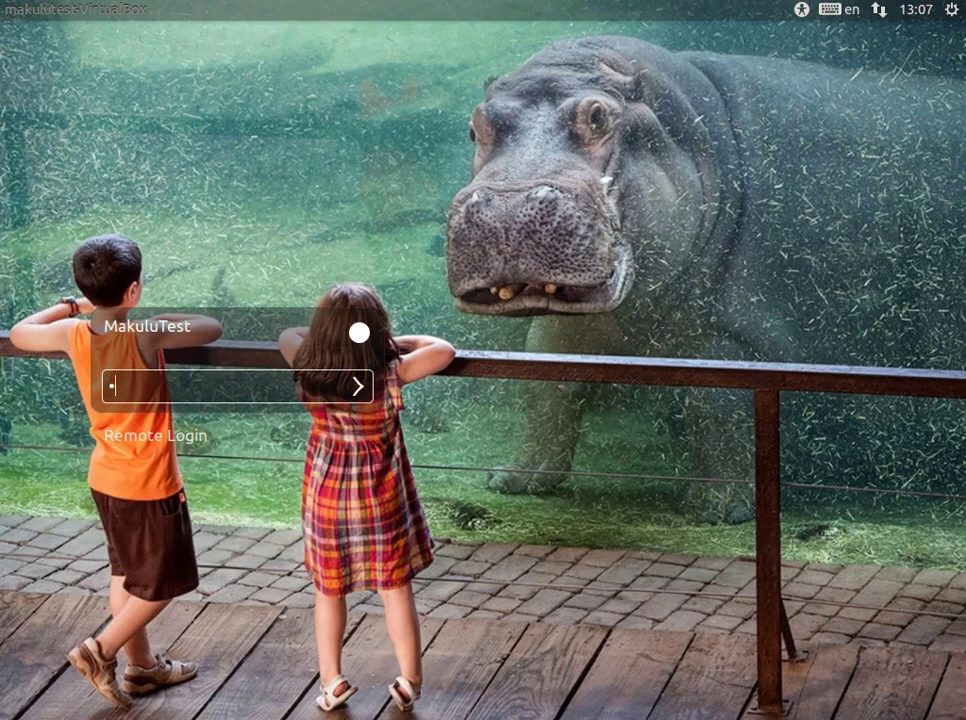
{"action": "key", "text": "Return"}
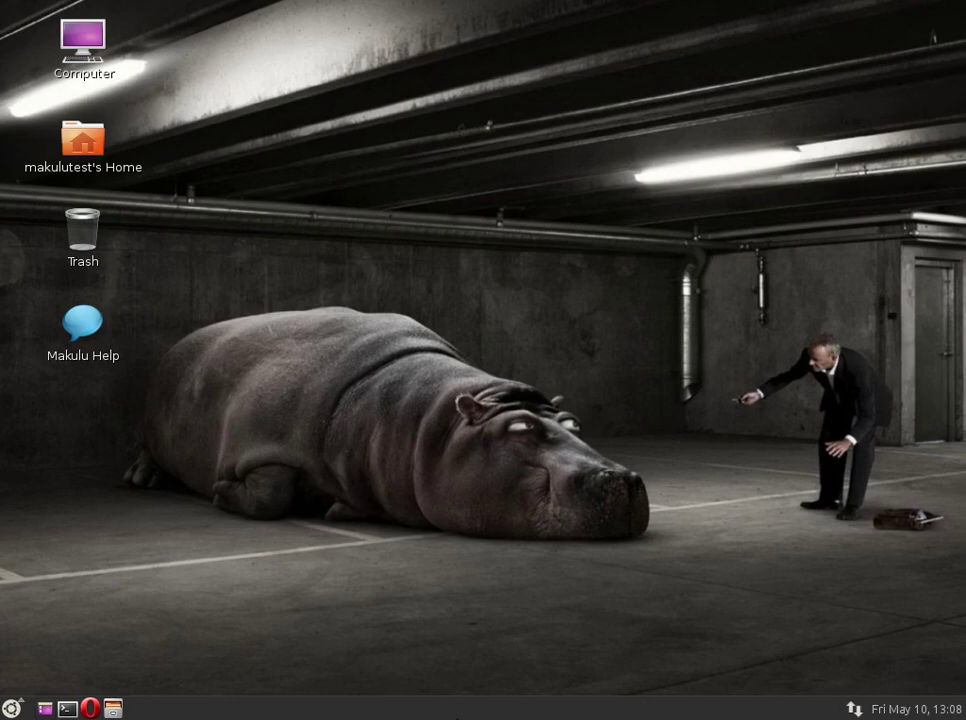
Browse the MATE main menu's categories and the System Preferences list, then close the menu
{"action": "left_click", "coordinate": [15, 710]}
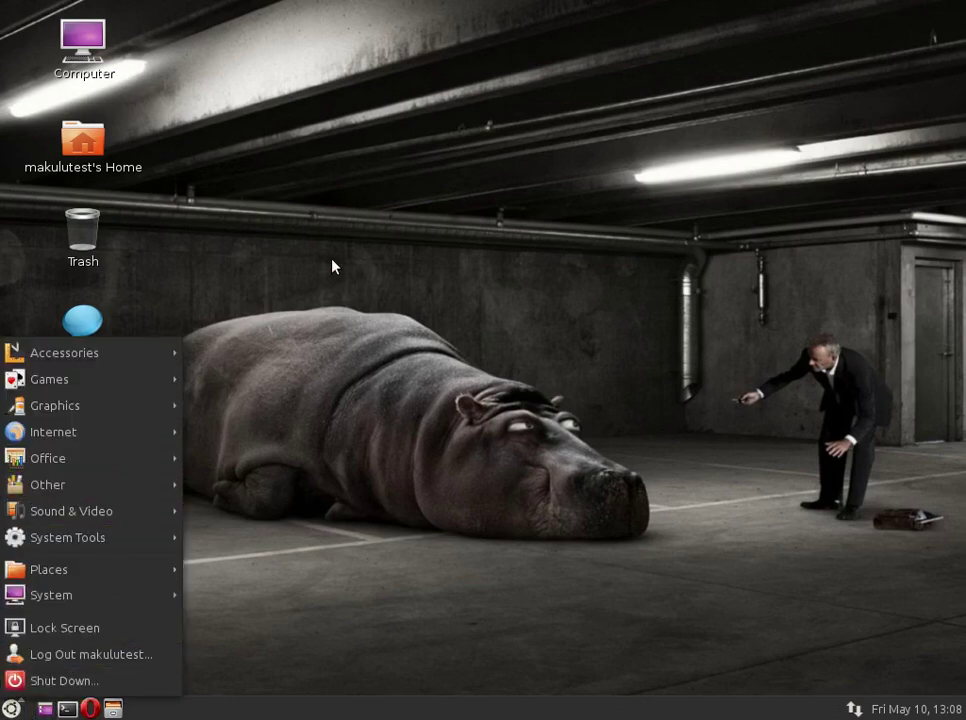
{"action": "left_click", "coordinate": [313, 276]}
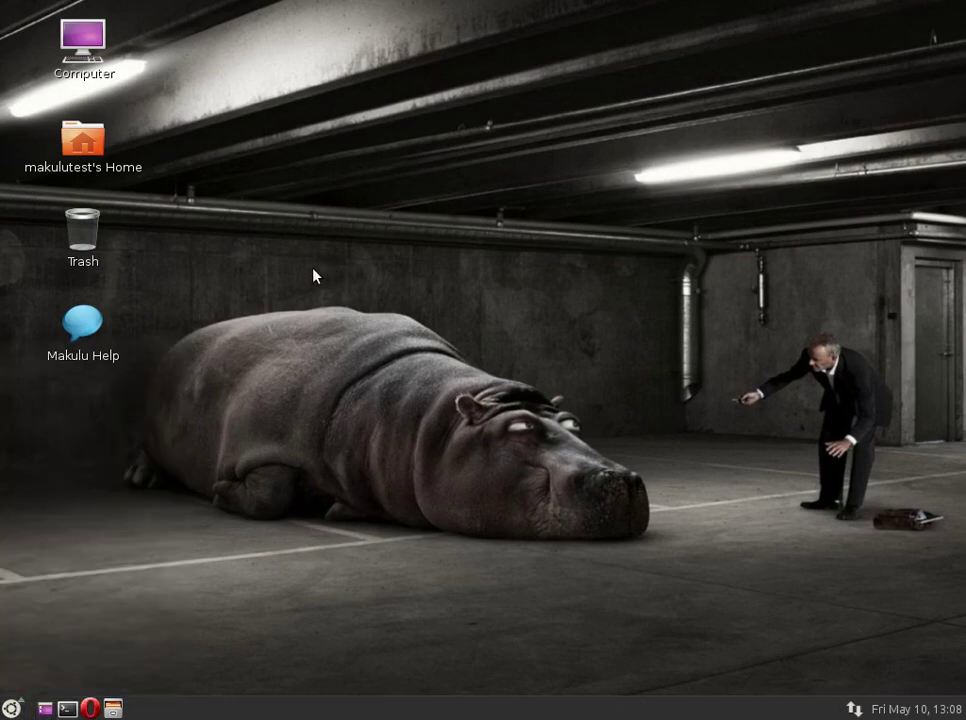
{"action": "left_click", "coordinate": [14, 710]}
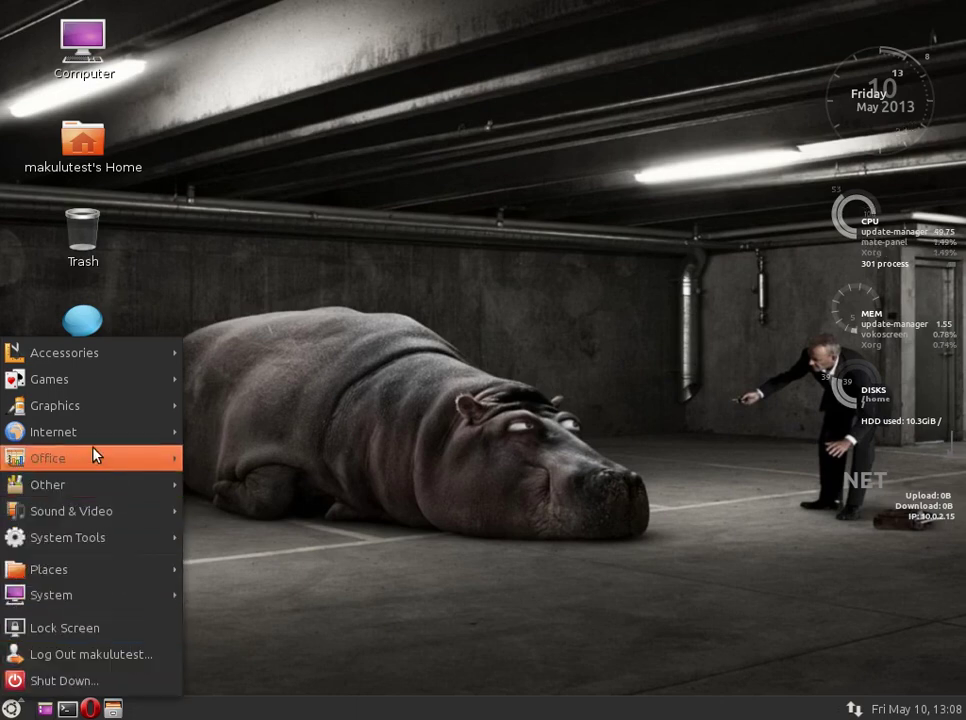
{"action": "mouse_move", "coordinate": [112, 362]}
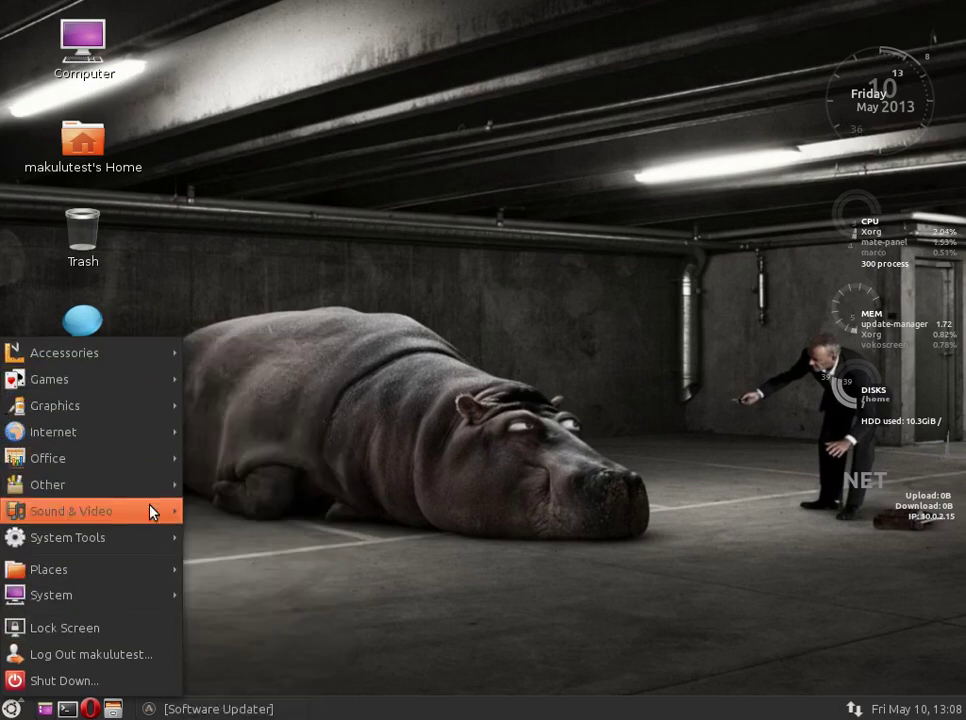
{"action": "mouse_move", "coordinate": [147, 600]}
{"action": "mouse_move", "coordinate": [268, 600]}
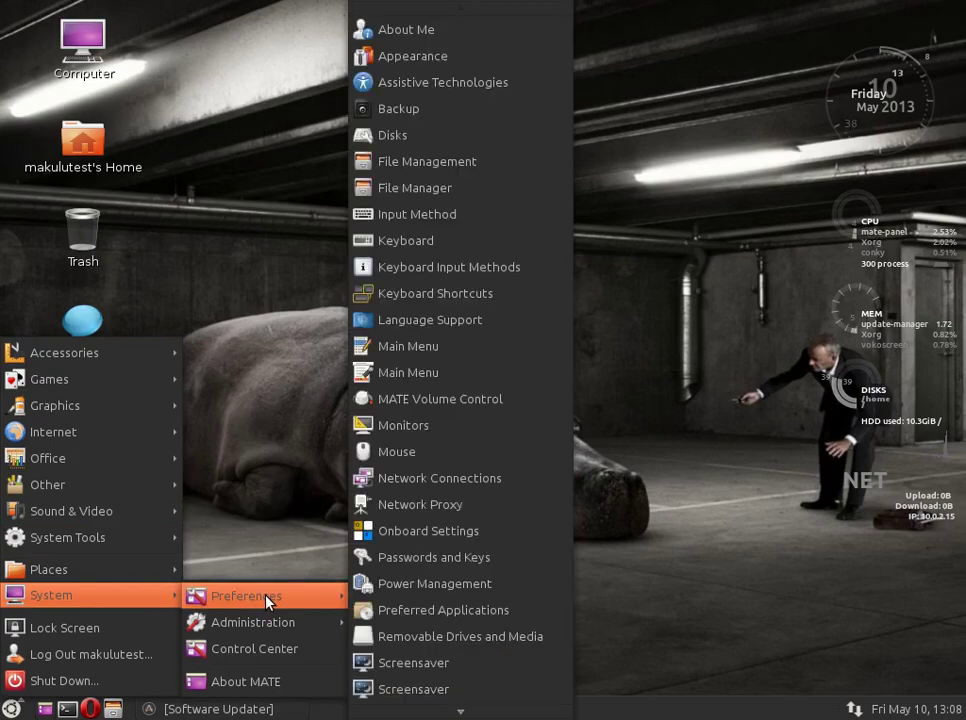
{"action": "left_click", "coordinate": [282, 229]}
Open the Appearance preferences from the MATE system preferences
{"action": "left_click", "coordinate": [11, 708]}
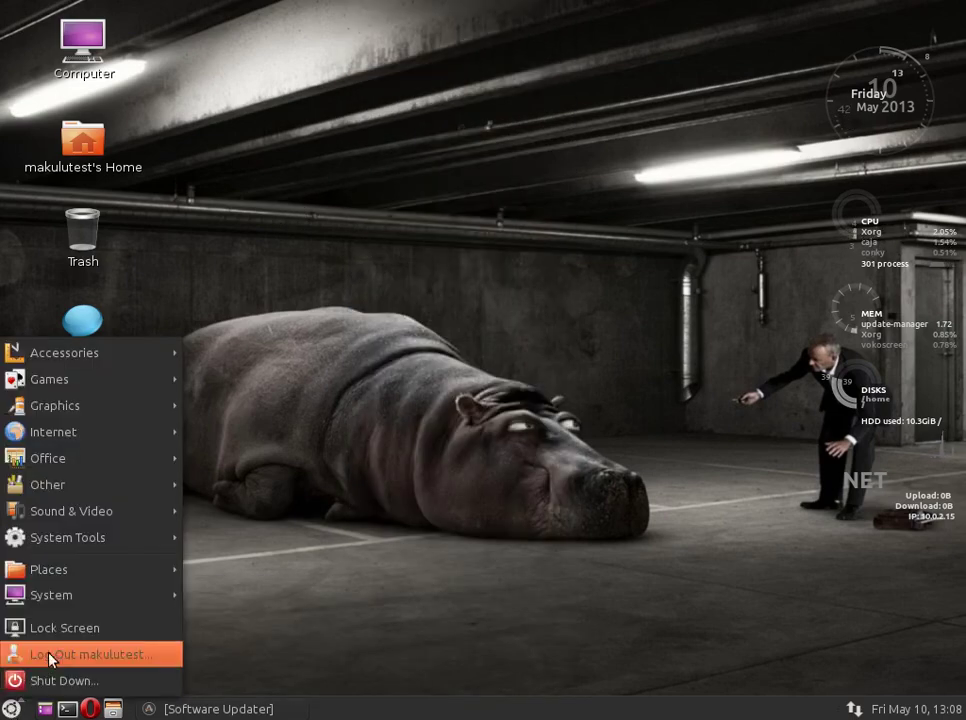
{"action": "mouse_move", "coordinate": [65, 598]}
{"action": "mouse_move", "coordinate": [247, 600]}
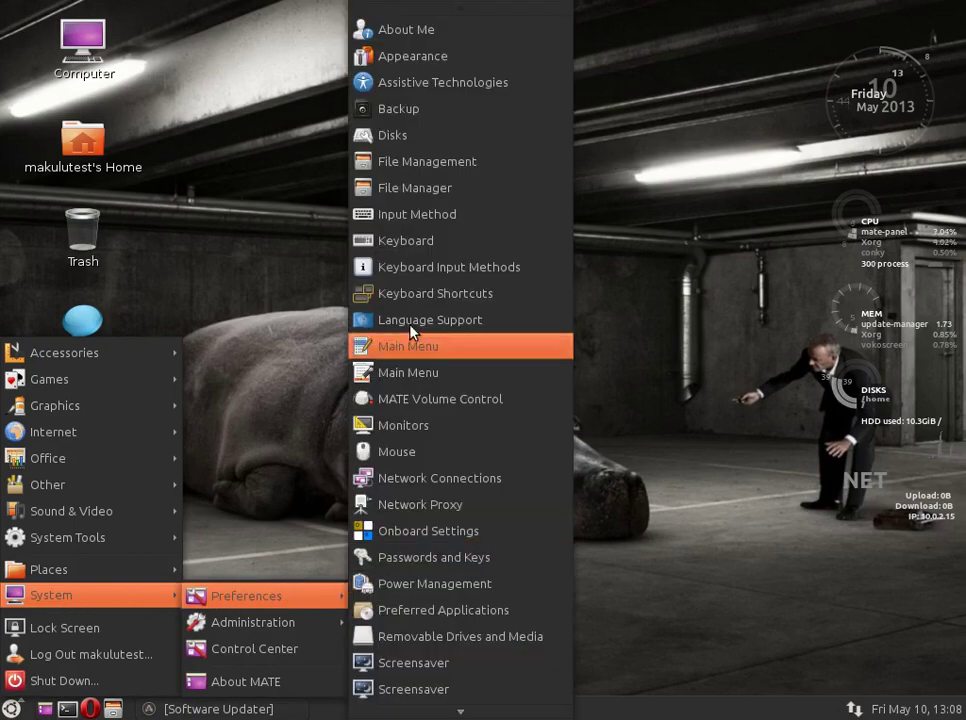
{"action": "left_click", "coordinate": [391, 60]}
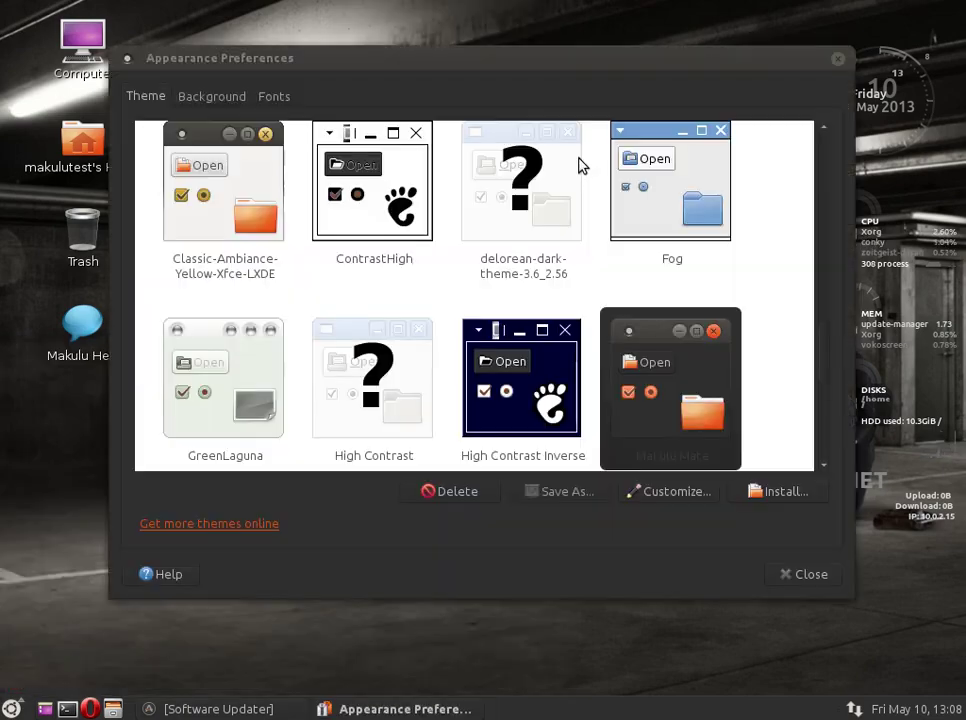
Preview the Ambiance desktop theme, switch back to the Makulu Mate theme and close the Appearance Preferences
{"action": "left_click_drag", "start_coordinate": [818, 385], "coordinate": [832, 155]}
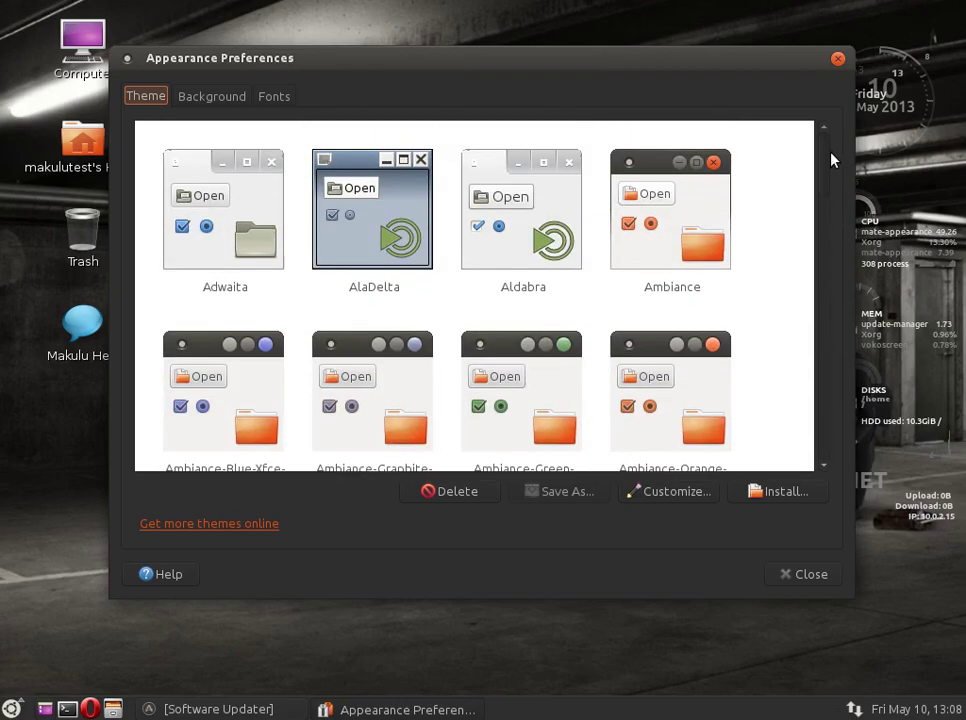
{"action": "left_click", "coordinate": [704, 238]}
{"action": "left_click_drag", "start_coordinate": [819, 177], "coordinate": [825, 410]}
{"action": "left_click", "coordinate": [372, 180]}
{"action": "left_click", "coordinate": [262, 360]}
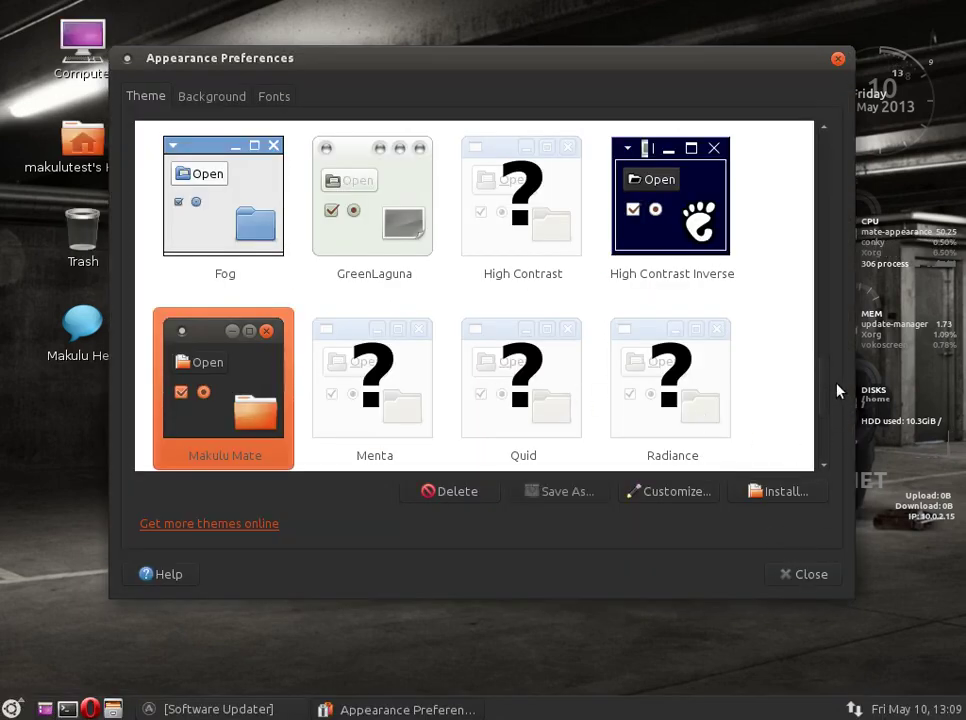
{"action": "scroll", "coordinate": [826, 405], "scroll_direction": "down", "scroll_amount": 3}
{"action": "left_click", "coordinate": [811, 577]}
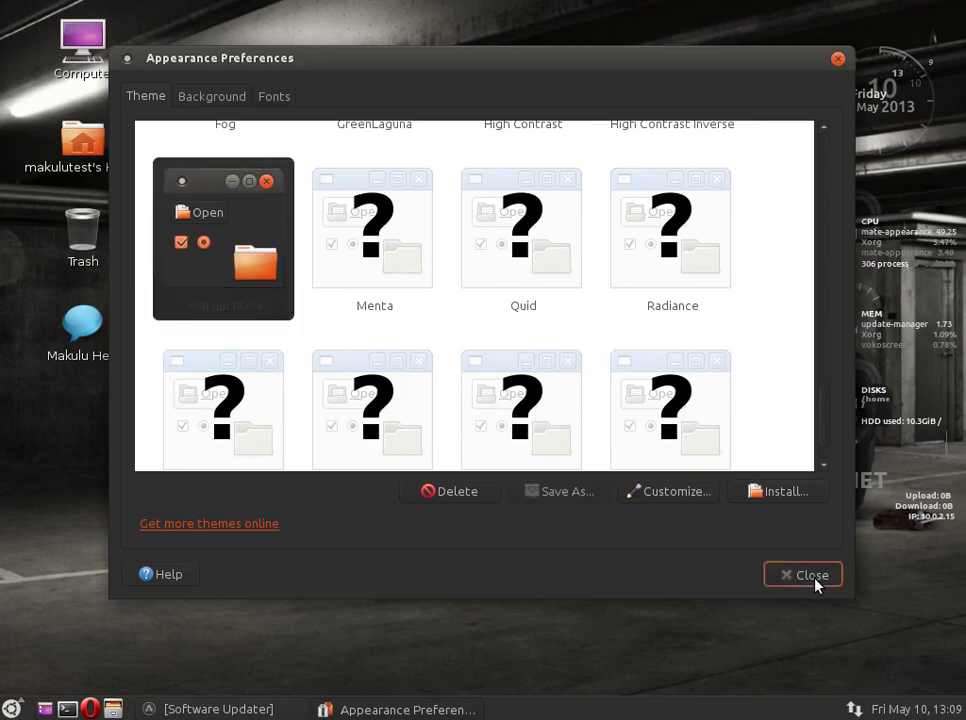
Open the file manager and look through the home, File System and Documents locations
{"action": "left_click", "coordinate": [112, 709]}
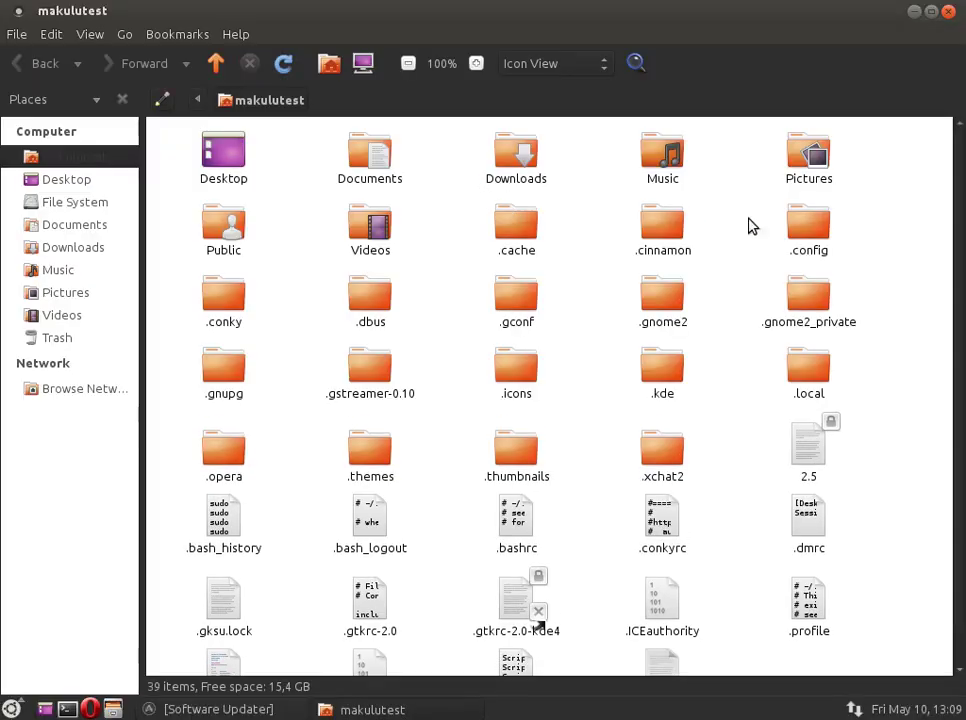
{"action": "left_click", "coordinate": [356, 240]}
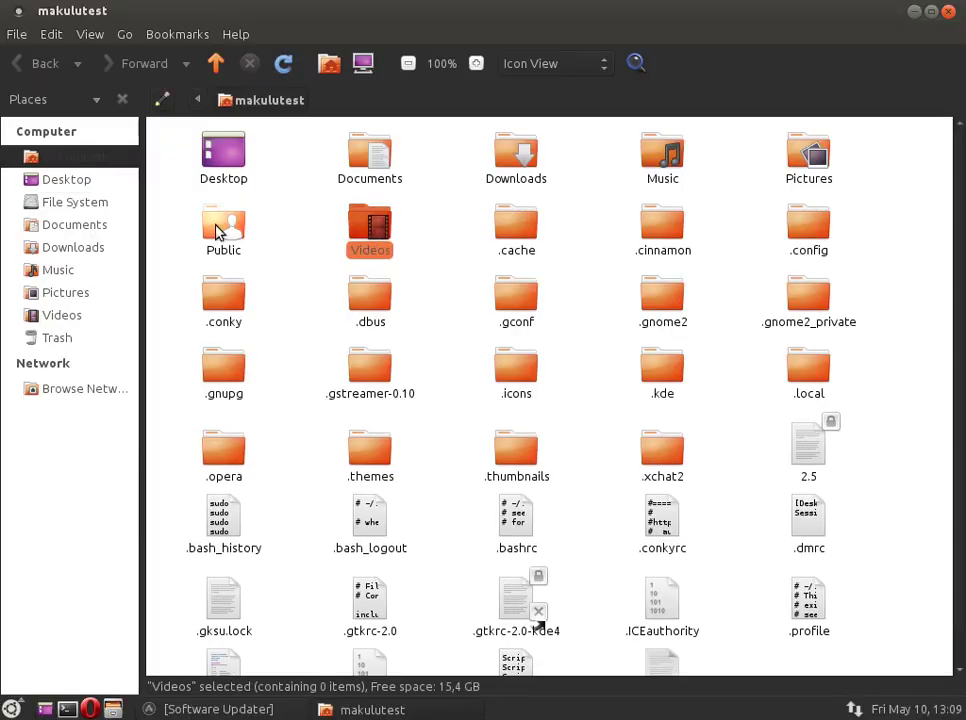
{"action": "left_click", "coordinate": [70, 204]}
{"action": "left_click", "coordinate": [510, 228]}
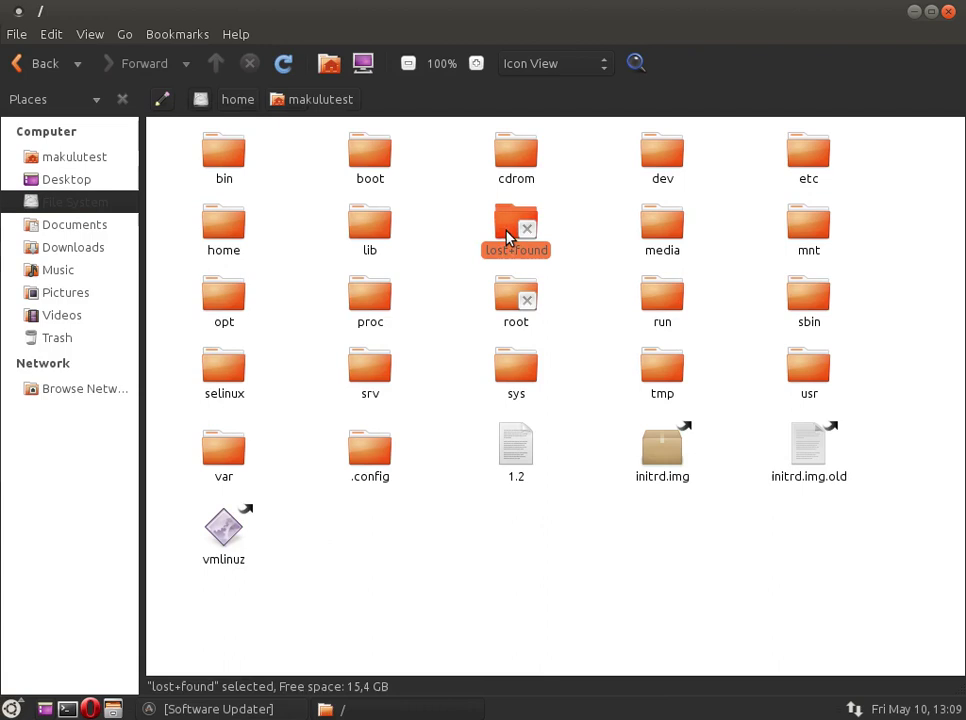
{"action": "left_click", "coordinate": [371, 248]}
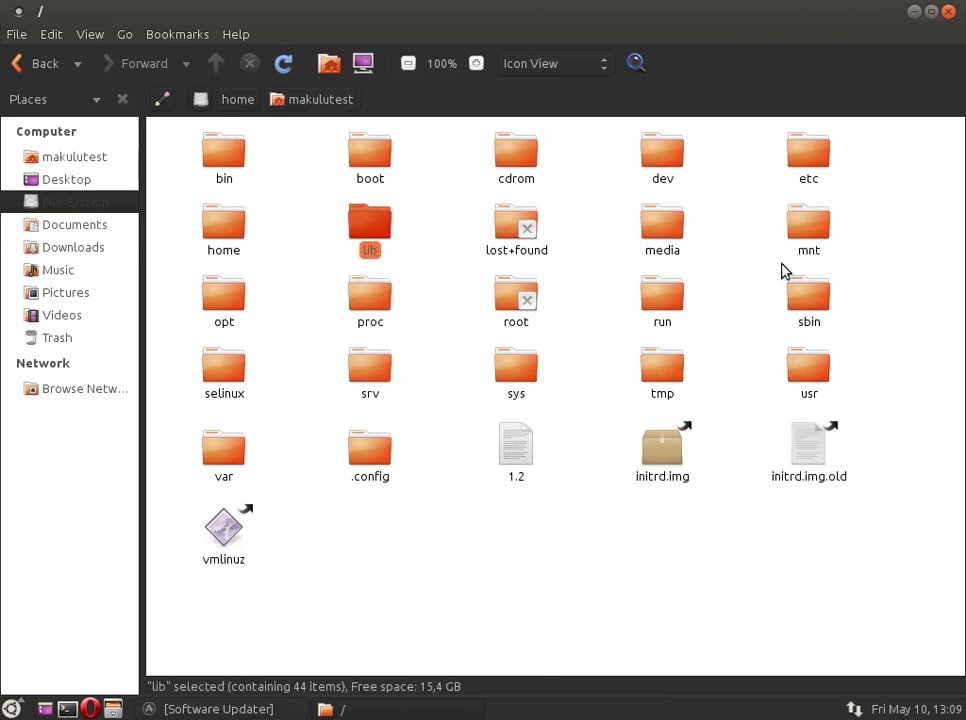
{"action": "left_click", "coordinate": [78, 226]}
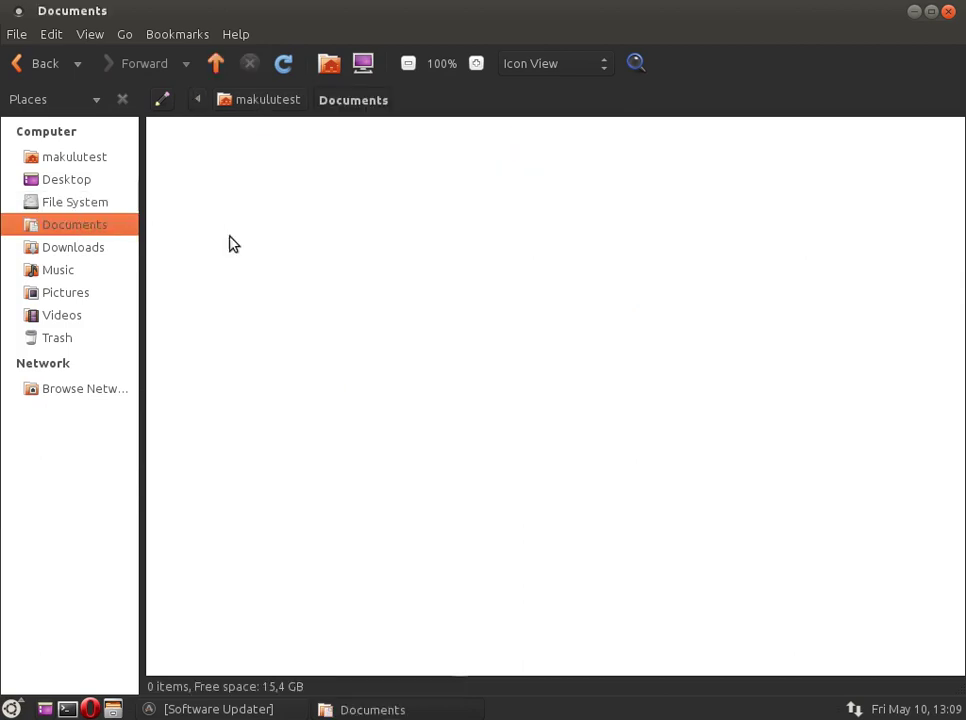
{"action": "left_click", "coordinate": [72, 204]}
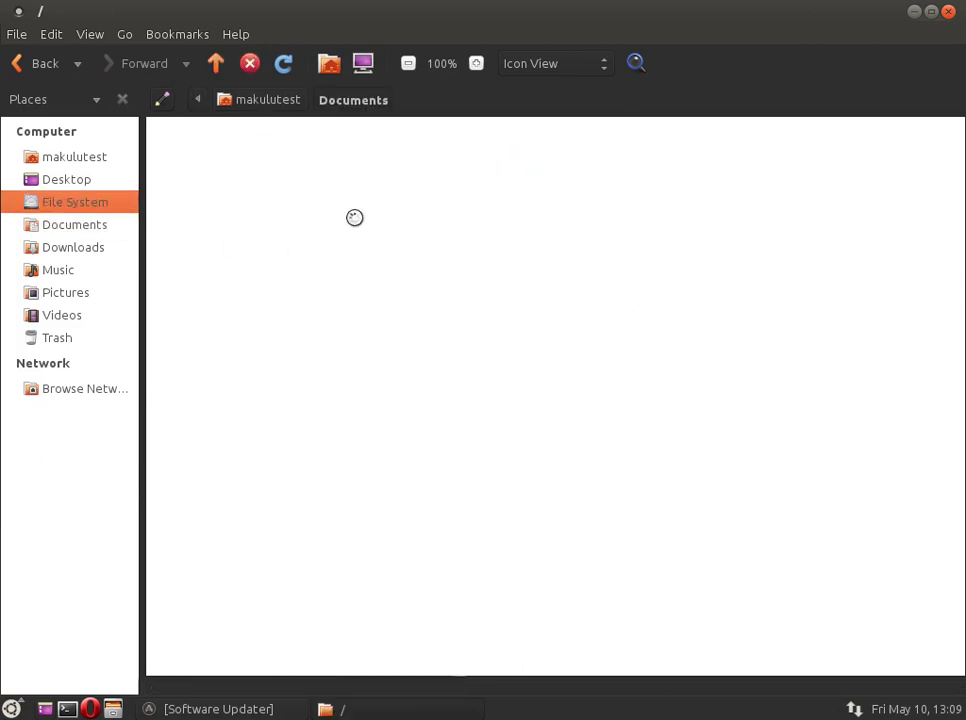
{"action": "left_click", "coordinate": [358, 228]}
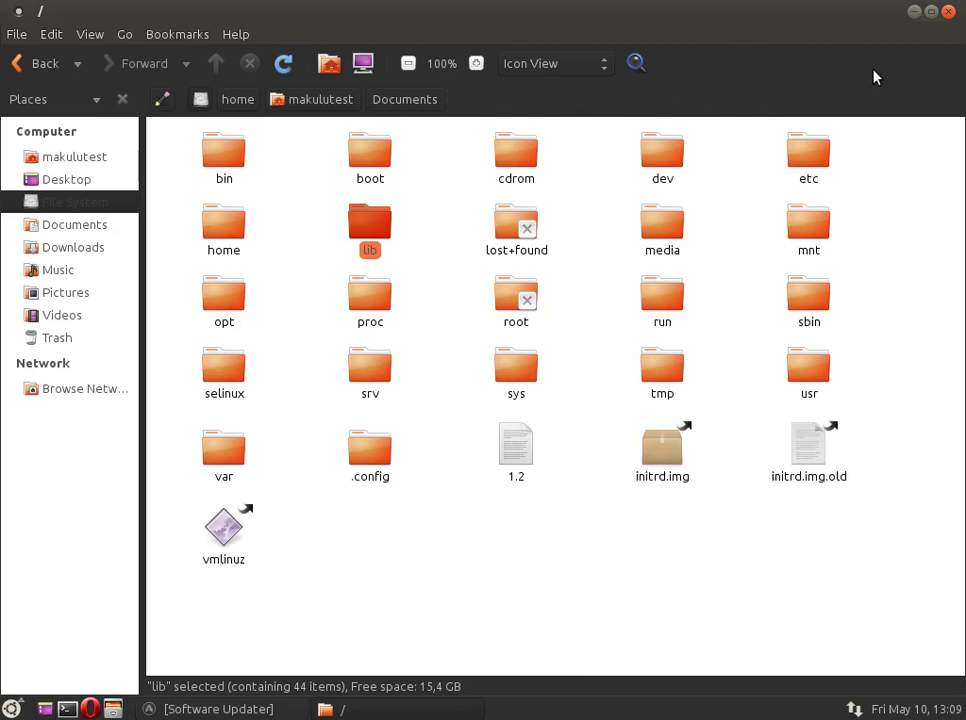
Return to the home folder, view the file manager's About information and close it
{"action": "left_click", "coordinate": [84, 158]}
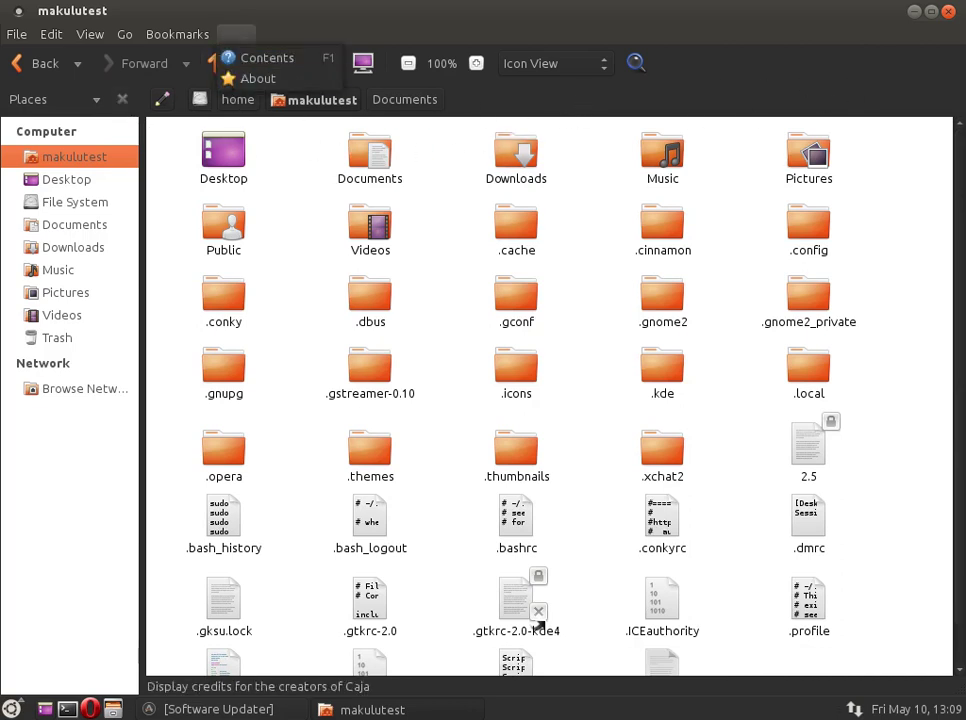
{"action": "left_click", "coordinate": [257, 78]}
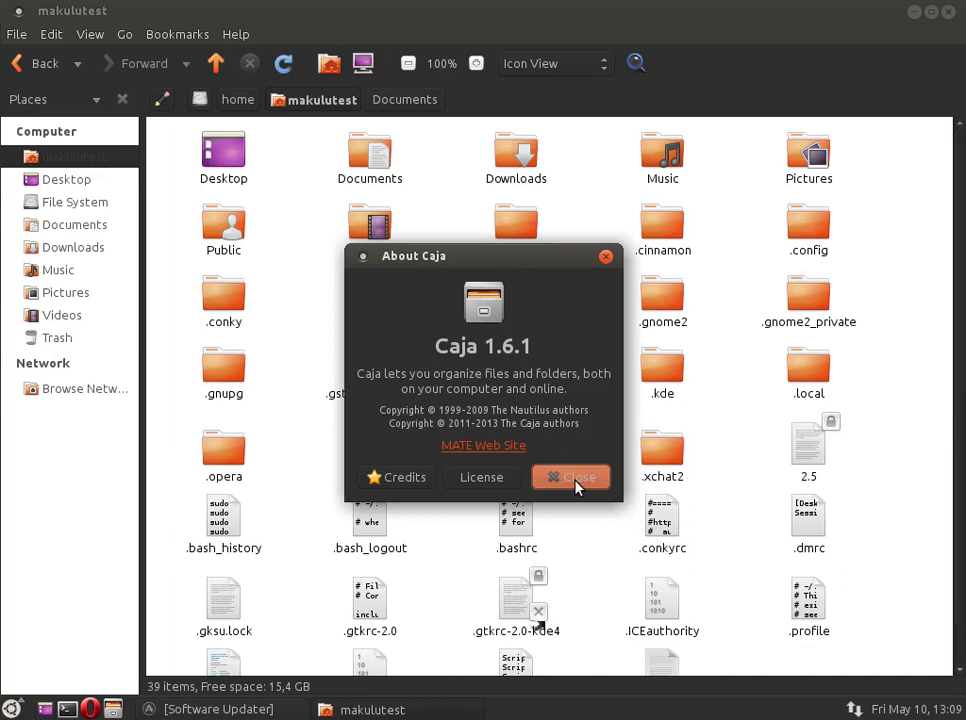
{"action": "left_click", "coordinate": [575, 480]}
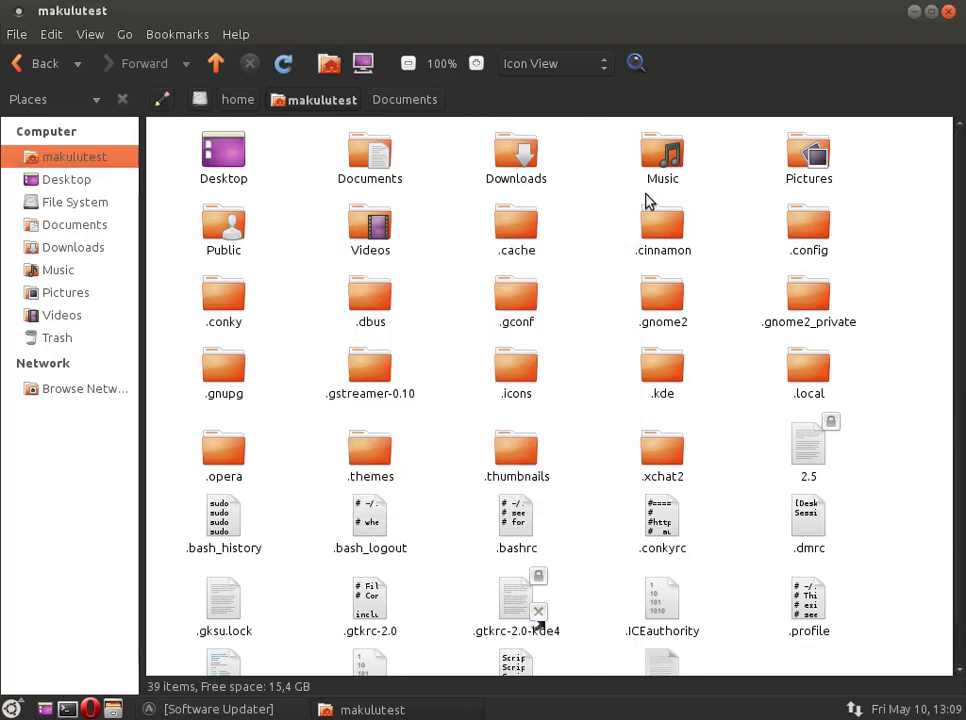
Check which actions are offered for the .bashrc file in the home folder and dismiss them
{"action": "right_click", "coordinate": [515, 513]}
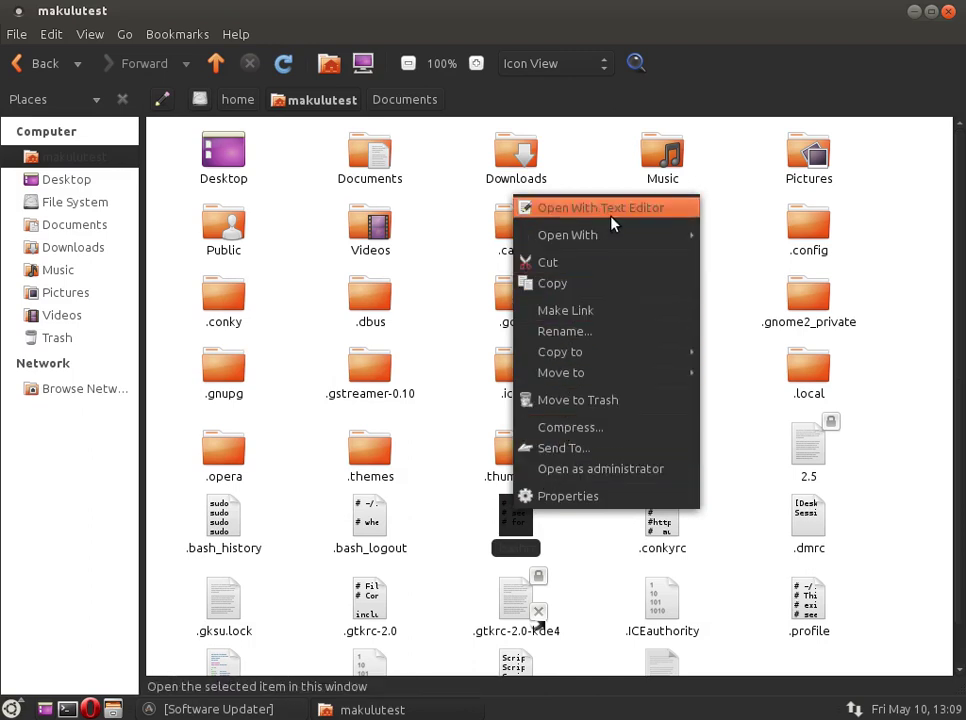
{"action": "left_click", "coordinate": [898, 308]}
{"action": "scroll", "coordinate": [960, 313], "scroll_direction": "down", "scroll_amount": 1}
{"action": "scroll", "coordinate": [963, 221], "scroll_direction": "up", "scroll_amount": 1}
{"action": "left_click", "coordinate": [200, 287]}
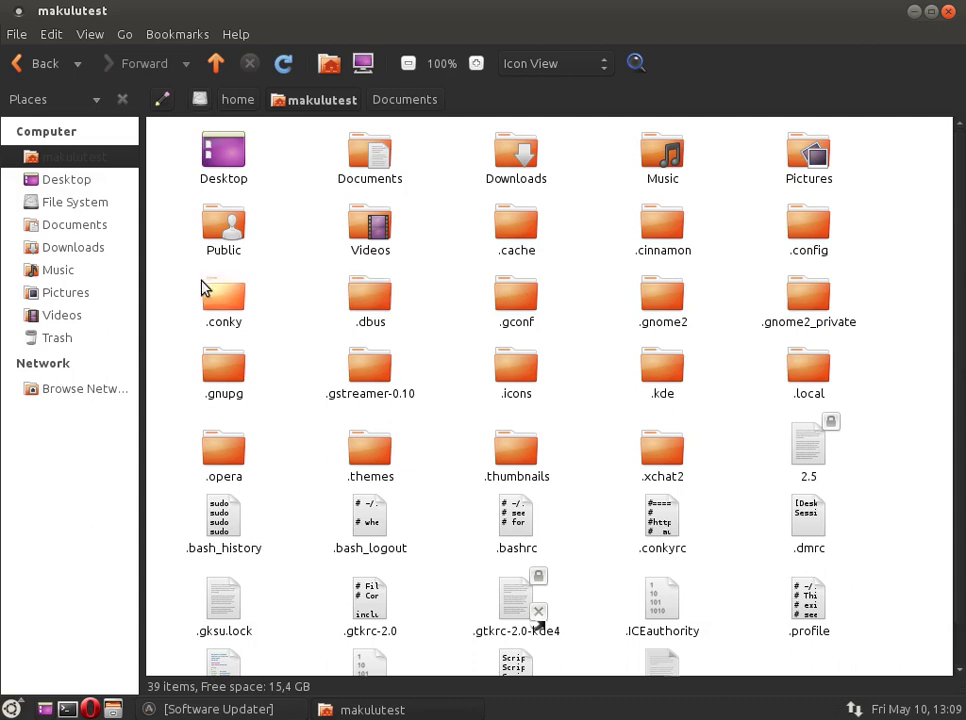
Browse from the File System root into usr/share and return to the root folder
{"action": "left_click", "coordinate": [71, 202]}
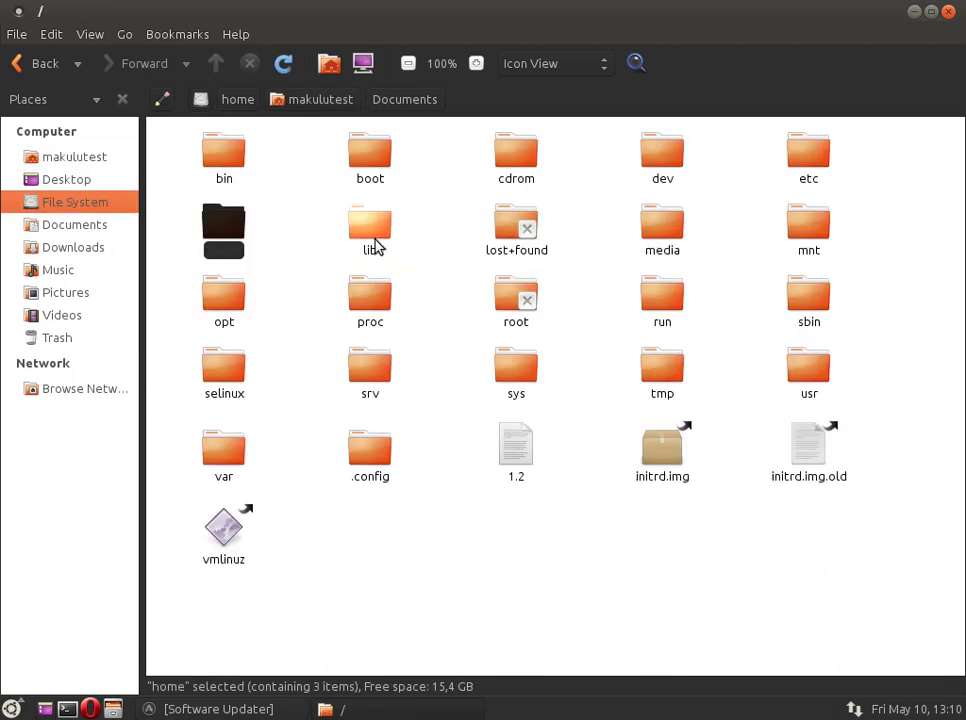
{"action": "double_click", "coordinate": [810, 376]}
{"action": "double_click", "coordinate": [371, 243]}
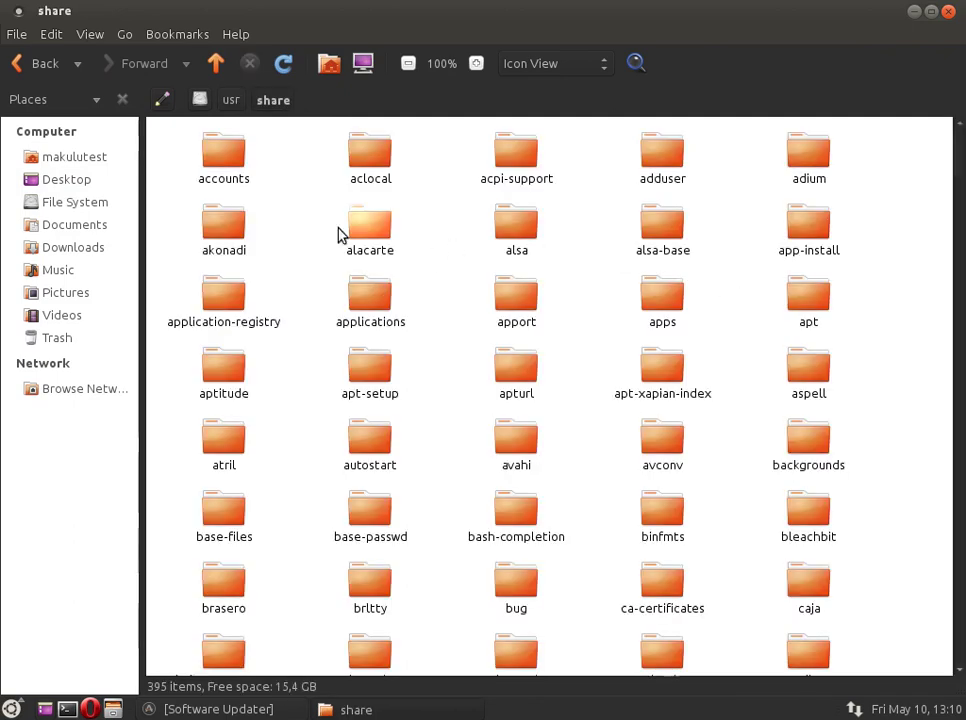
{"action": "left_click", "coordinate": [28, 205]}
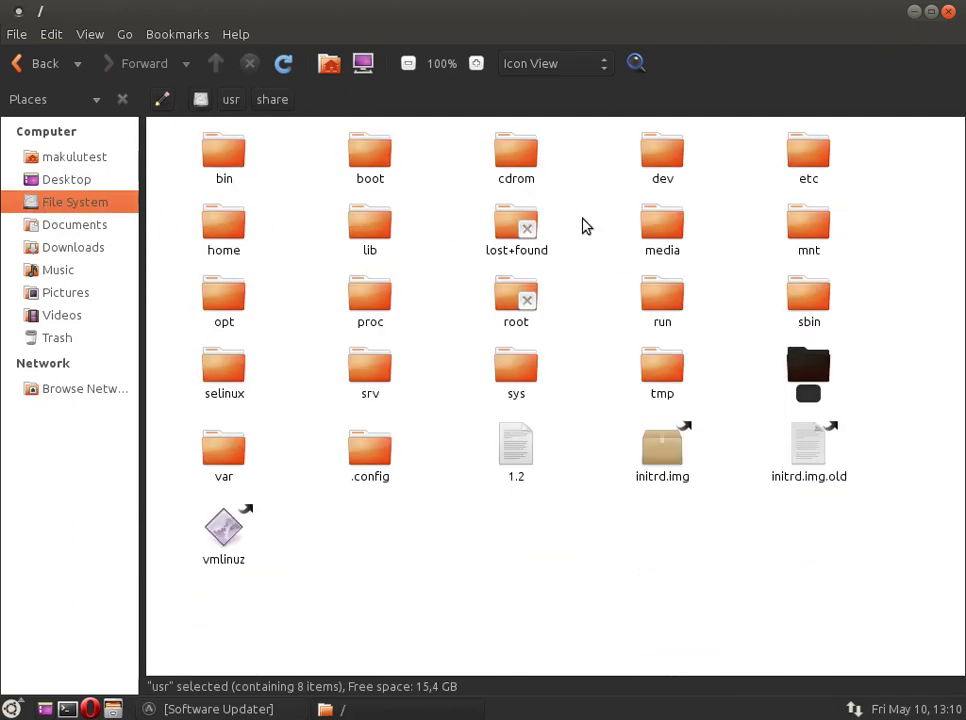
Look over the file manager's Help and View commands and leave them without choosing anything
{"action": "left_click", "coordinate": [218, 36]}
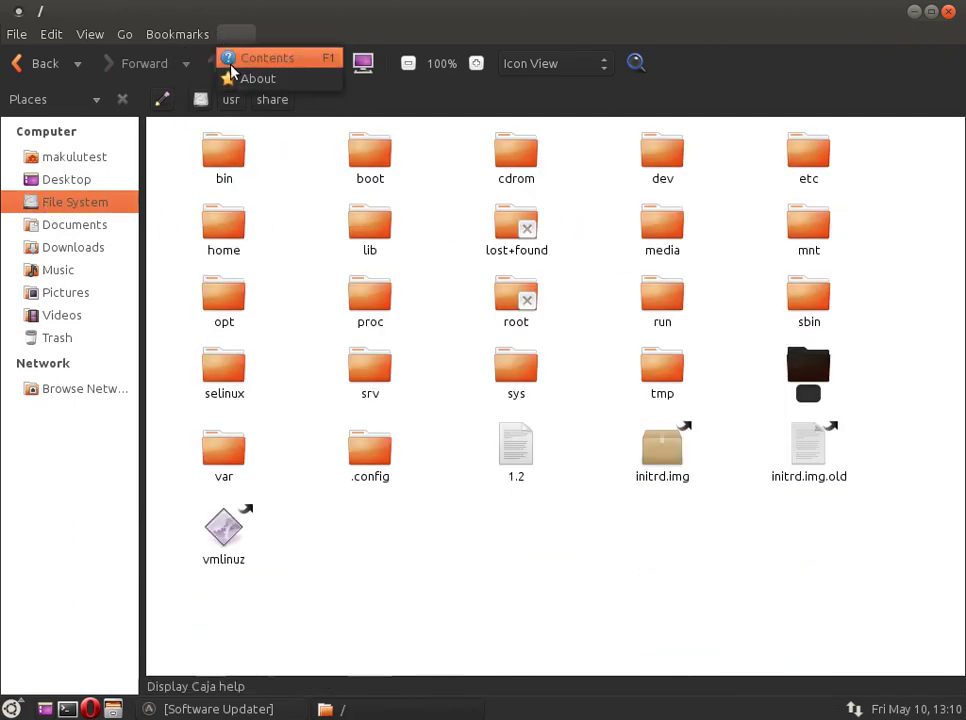
{"action": "mouse_move", "coordinate": [168, 43]}
{"action": "mouse_move", "coordinate": [99, 41]}
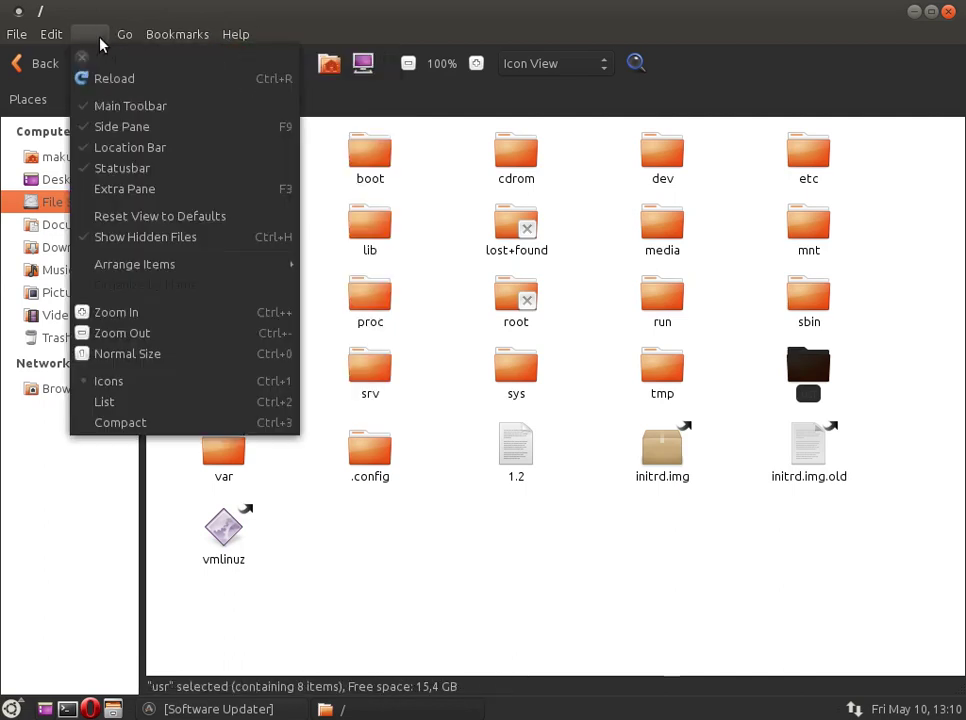
{"action": "left_click", "coordinate": [558, 611]}
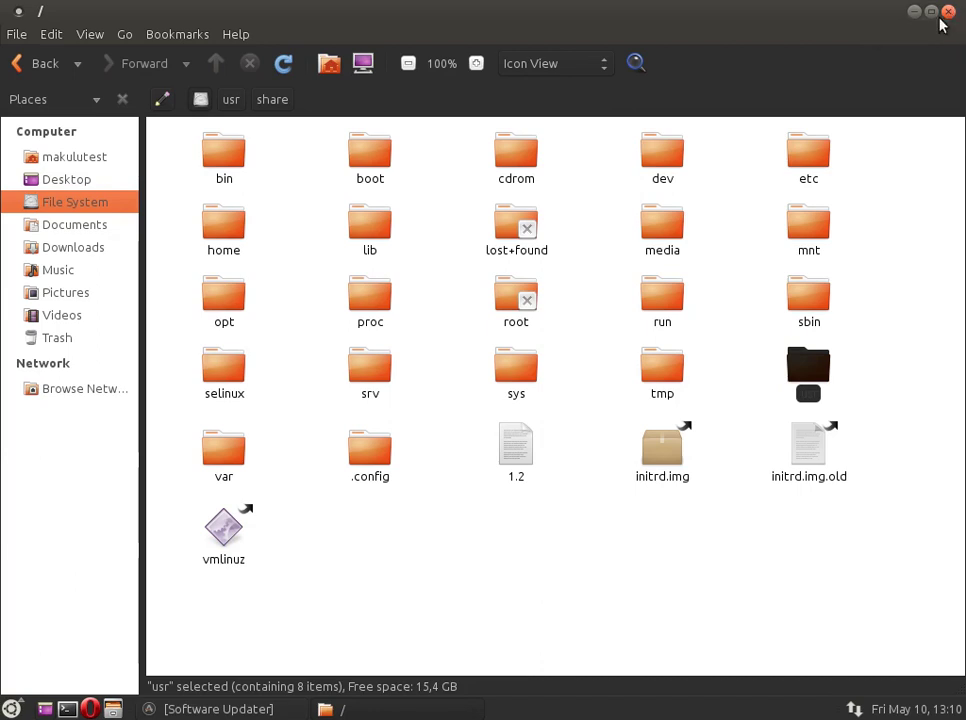
Close the minimized Software Updater and the file manager window
{"action": "right_click", "coordinate": [222, 711]}
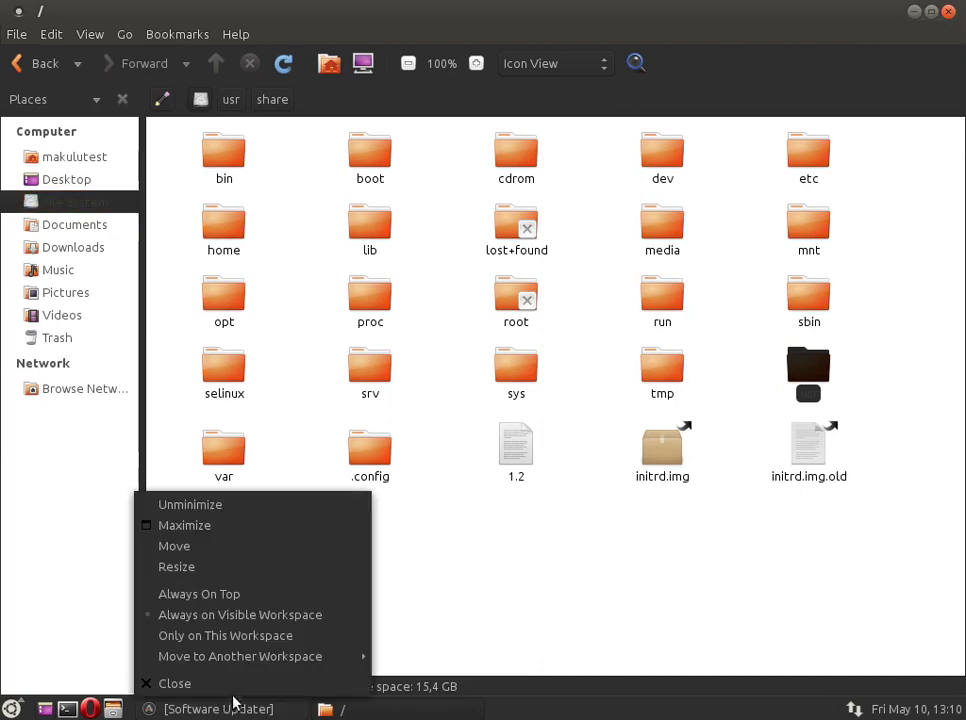
{"action": "left_click", "coordinate": [190, 681]}
{"action": "left_click", "coordinate": [950, 12]}
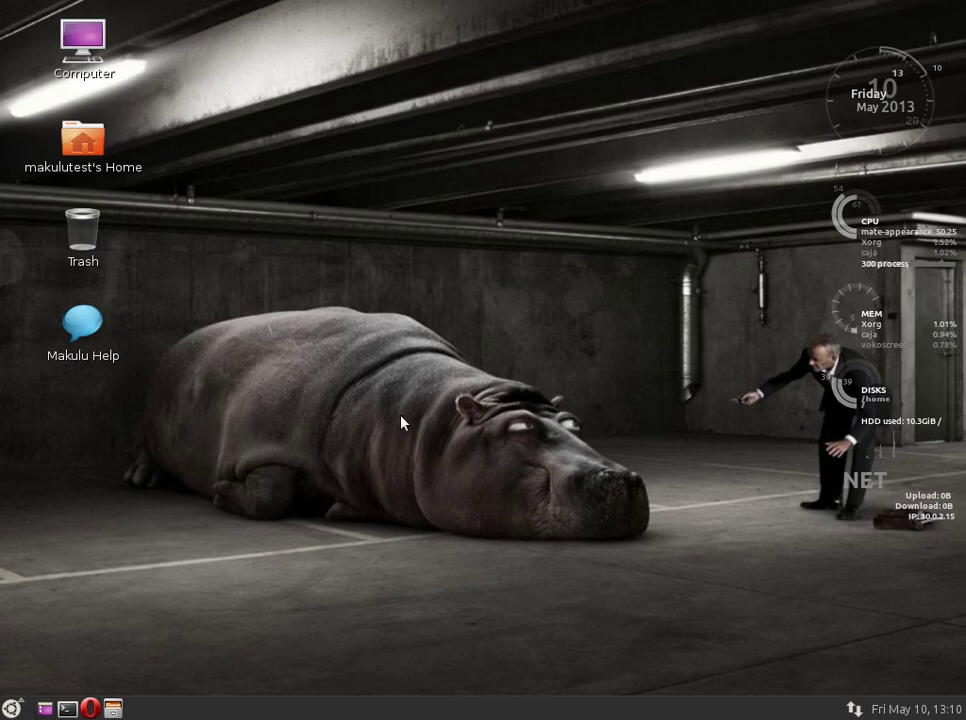
Look through the main menu's application categories, Places and the System Preferences entries
{"action": "left_click", "coordinate": [11, 708]}
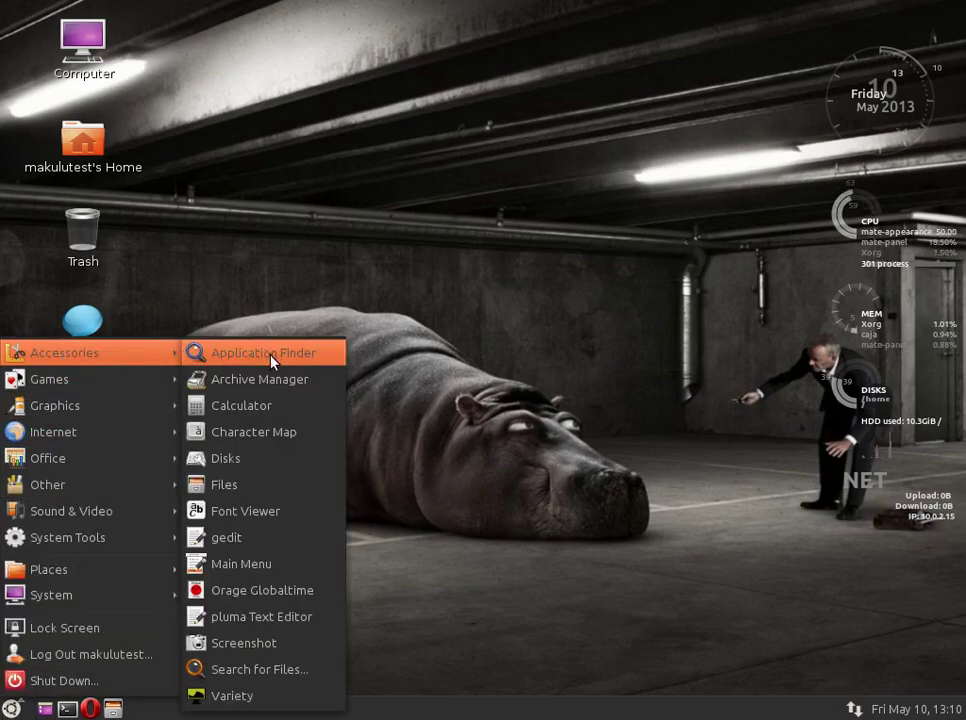
{"action": "mouse_move", "coordinate": [133, 383]}
{"action": "mouse_move", "coordinate": [138, 413]}
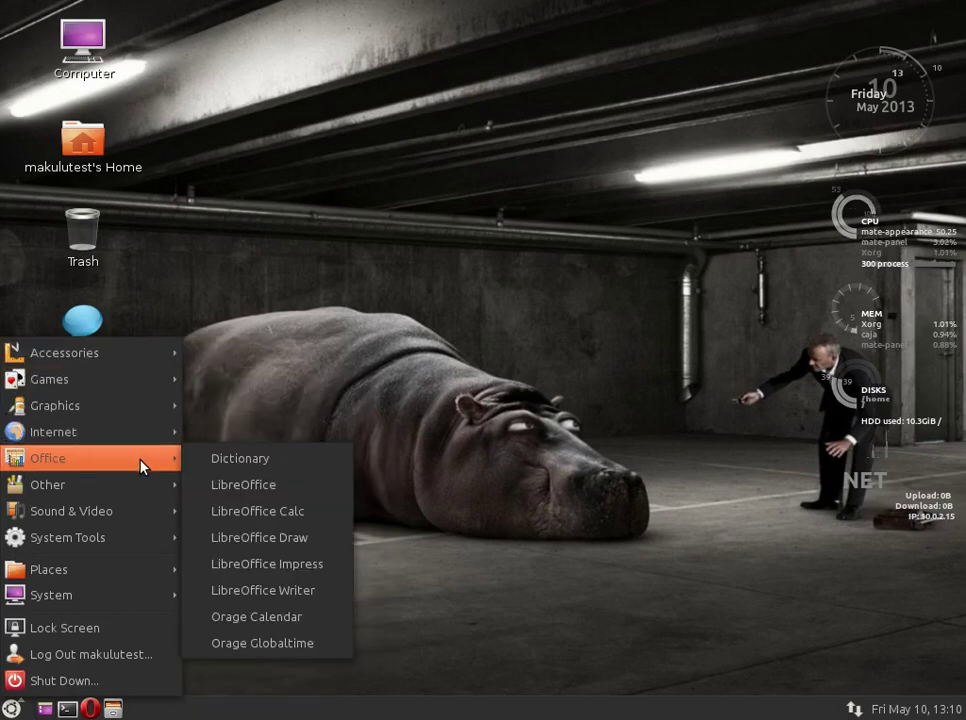
{"action": "mouse_move", "coordinate": [136, 547]}
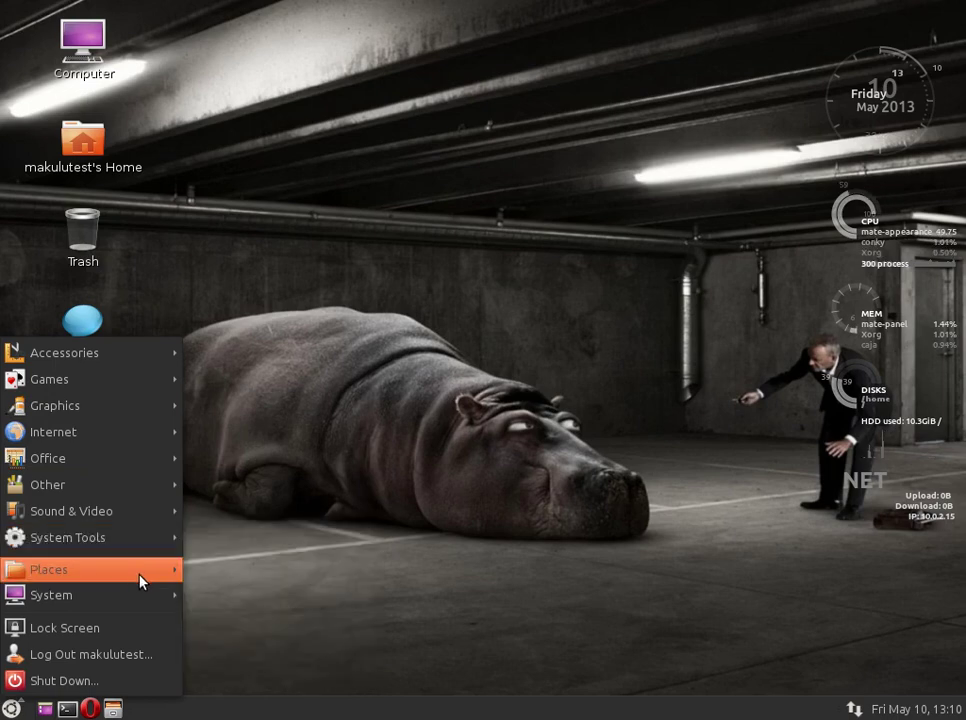
{"action": "mouse_move", "coordinate": [138, 598]}
{"action": "mouse_move", "coordinate": [200, 598]}
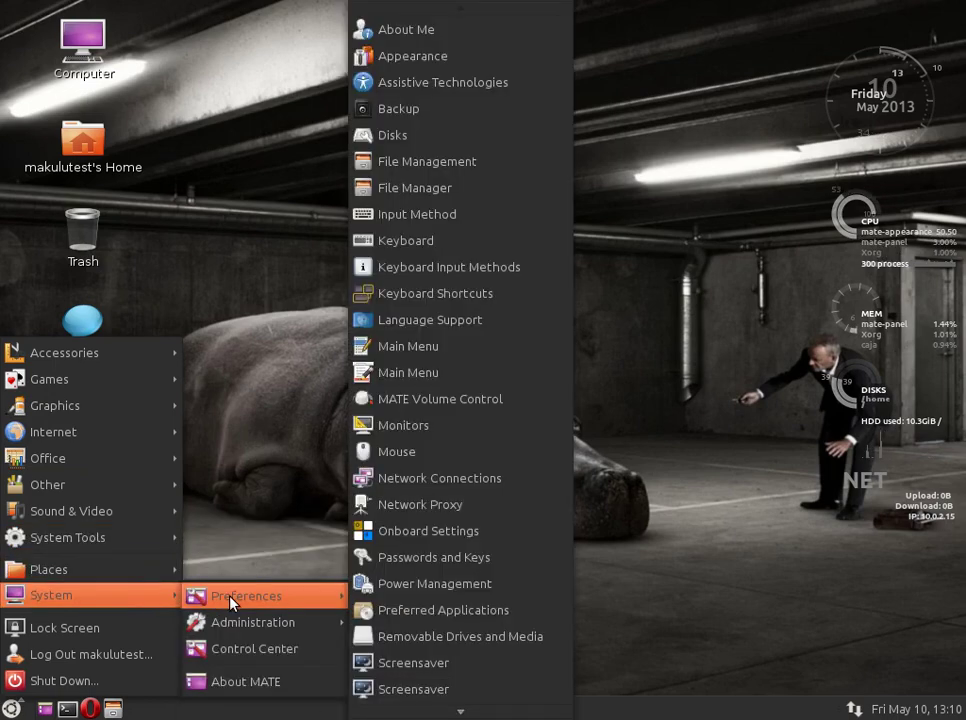
{"action": "mouse_move", "coordinate": [305, 628]}
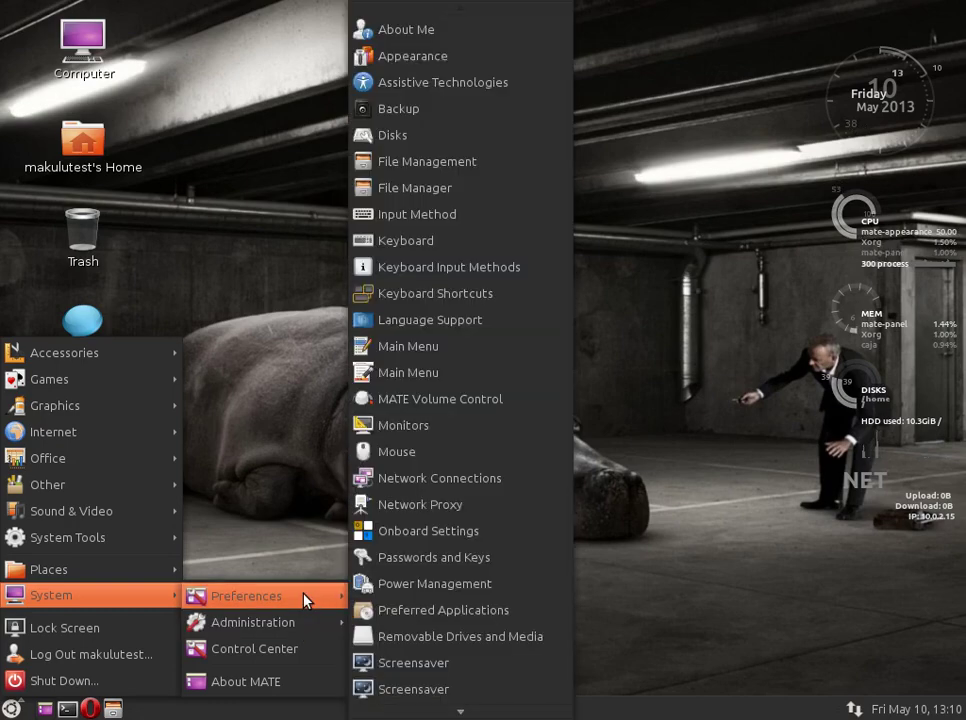
Open the MATE Control Center, look over its Personal and Hardware settings, and close it
{"action": "left_click", "coordinate": [240, 655]}
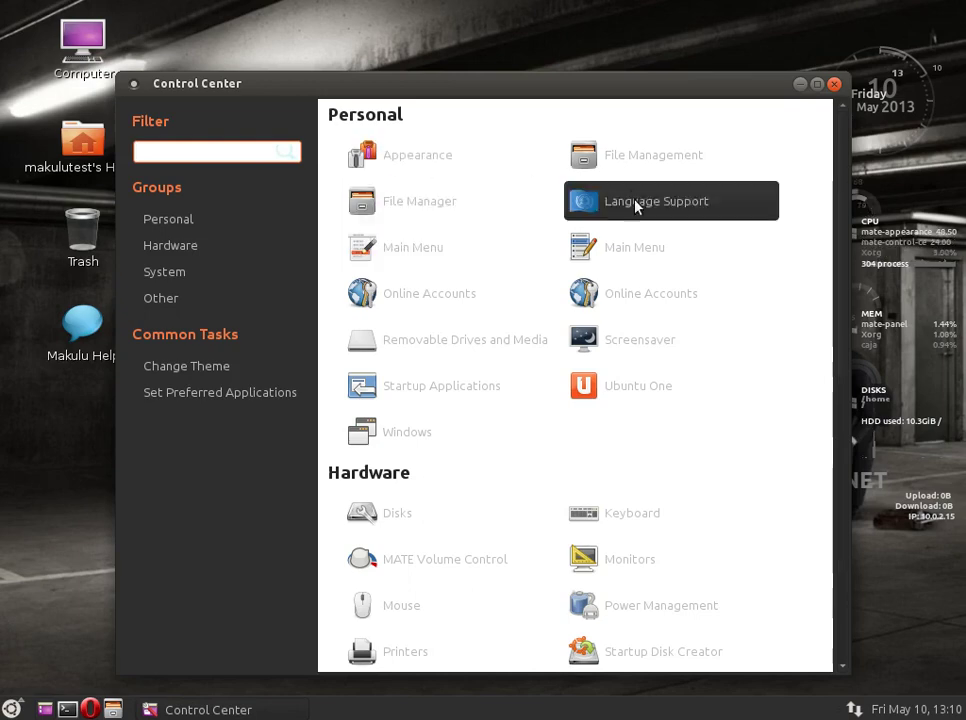
{"action": "mouse_move", "coordinate": [840, 215]}
{"action": "left_mouse_down"}
{"action": "mouse_move", "coordinate": [841, 423]}
{"action": "mouse_move", "coordinate": [848, 196]}
{"action": "left_mouse_up"}
{"action": "left_click_drag", "start_coordinate": [738, 88], "coordinate": [683, 49]}
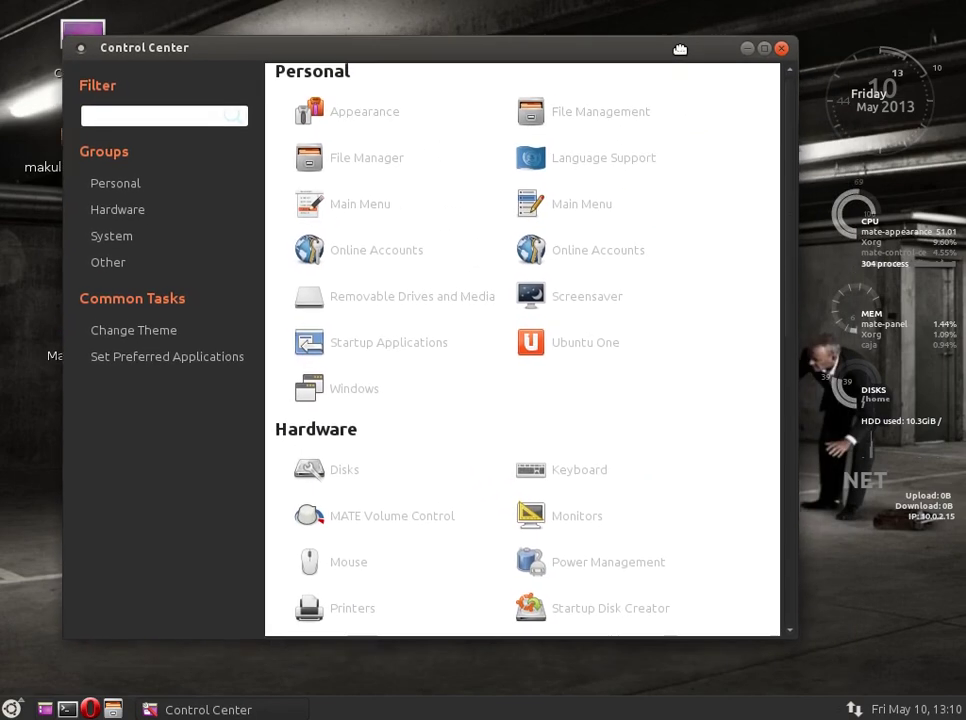
{"action": "left_click_drag", "start_coordinate": [787, 226], "coordinate": [759, 123]}
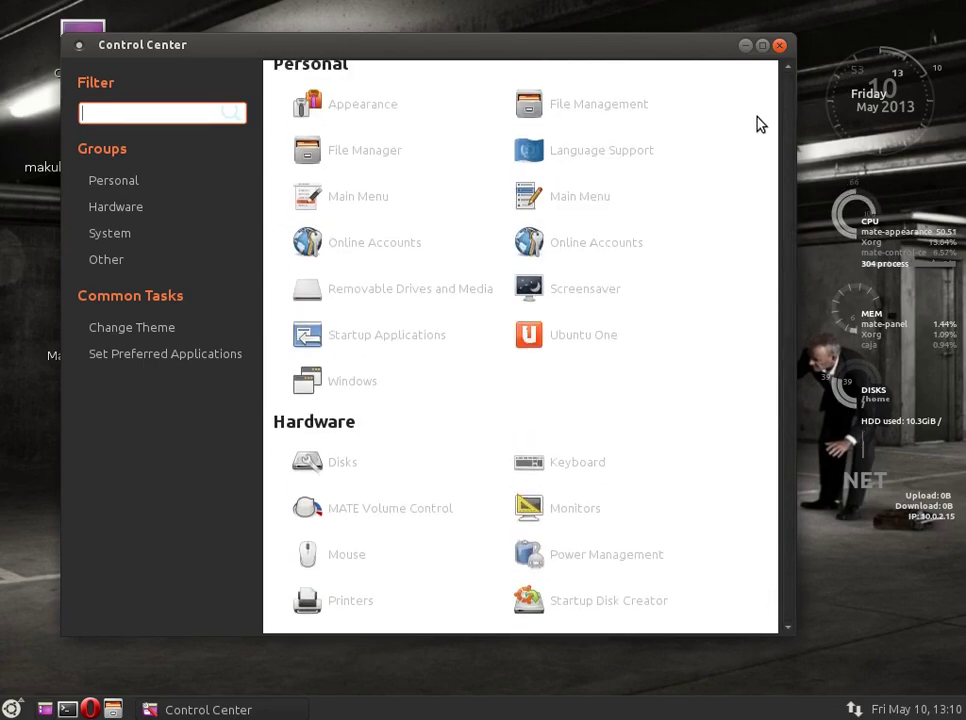
{"action": "left_click", "coordinate": [780, 46]}
Reopen the main menu and look through its application categories from Sound & Video up to Accessories
{"action": "left_click", "coordinate": [12, 708]}
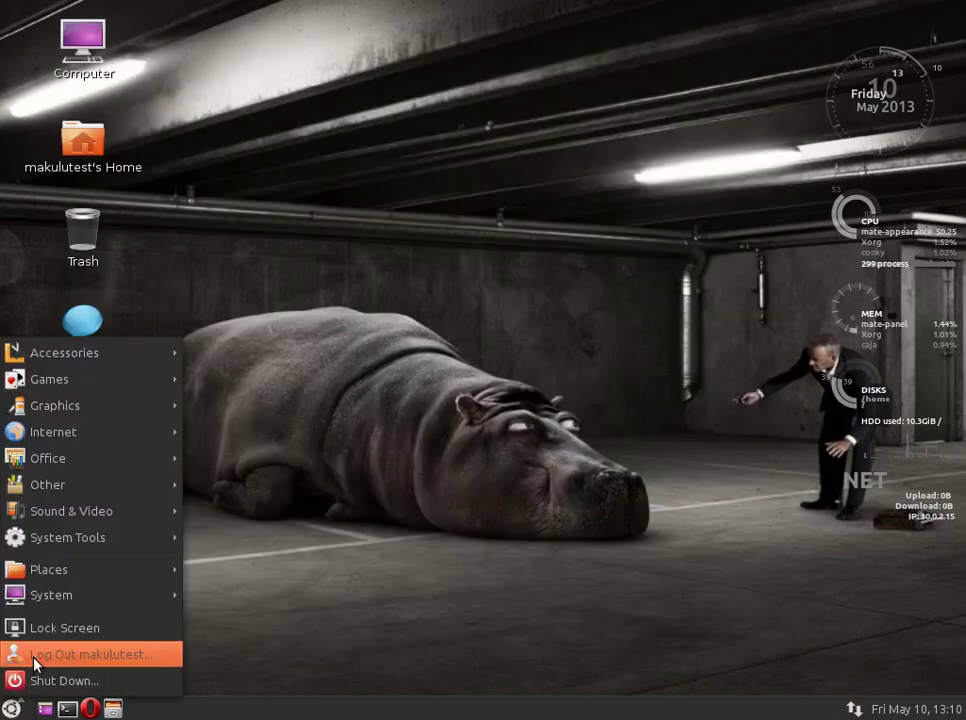
{"action": "mouse_move", "coordinate": [38, 515]}
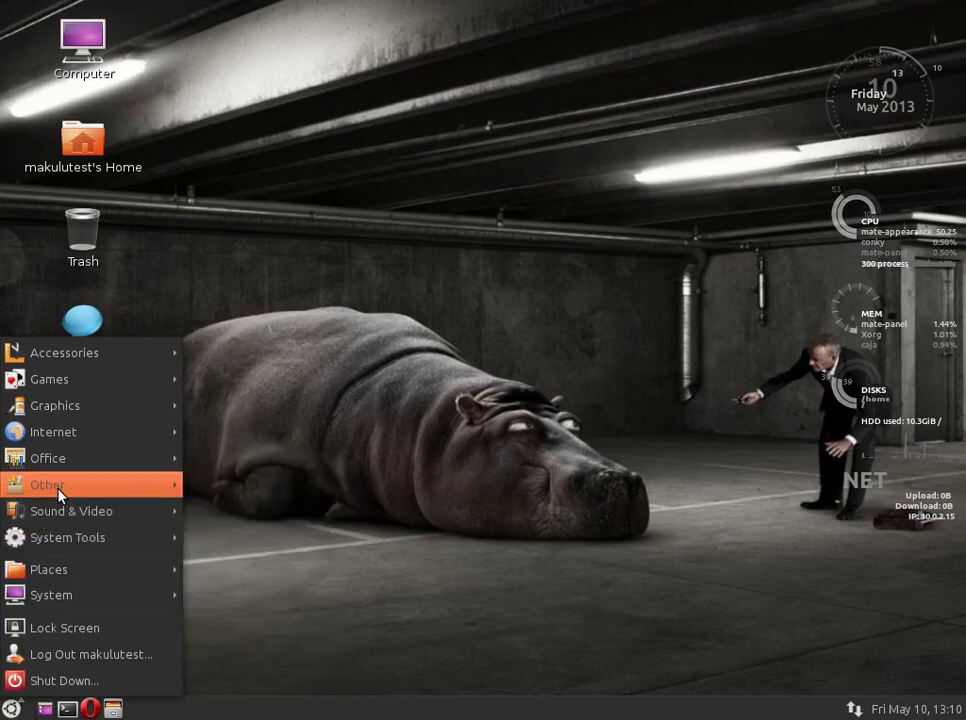
{"action": "mouse_move", "coordinate": [72, 462]}
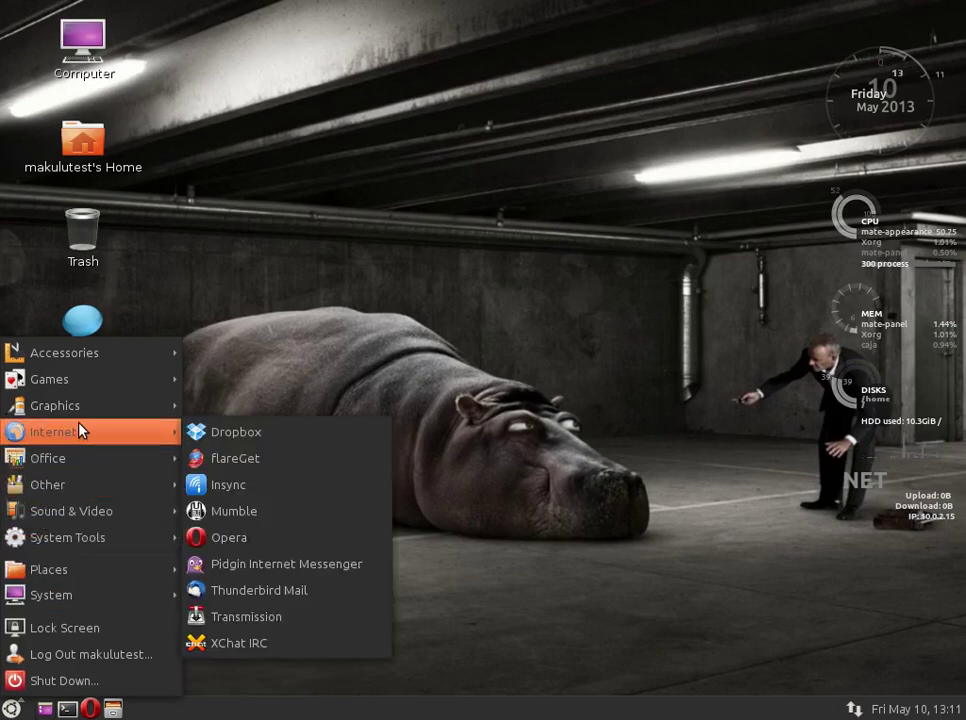
{"action": "mouse_move", "coordinate": [90, 399]}
{"action": "mouse_move", "coordinate": [88, 362]}
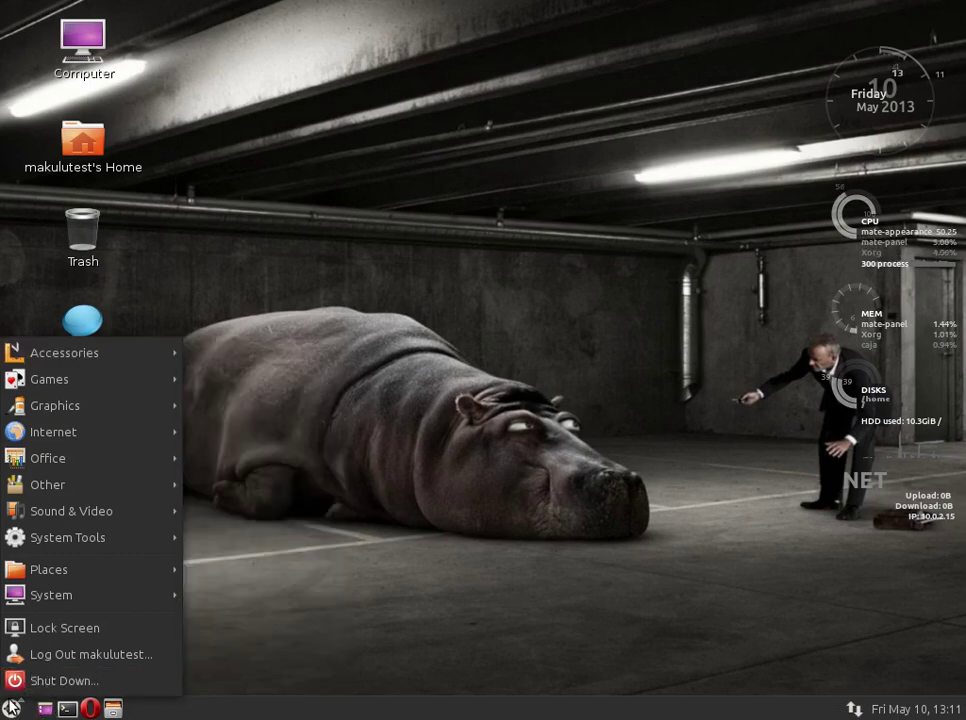
Log out of the MATE session, select the Xfce session on the login screen and log in with the account password
{"action": "left_click", "coordinate": [44, 655]}
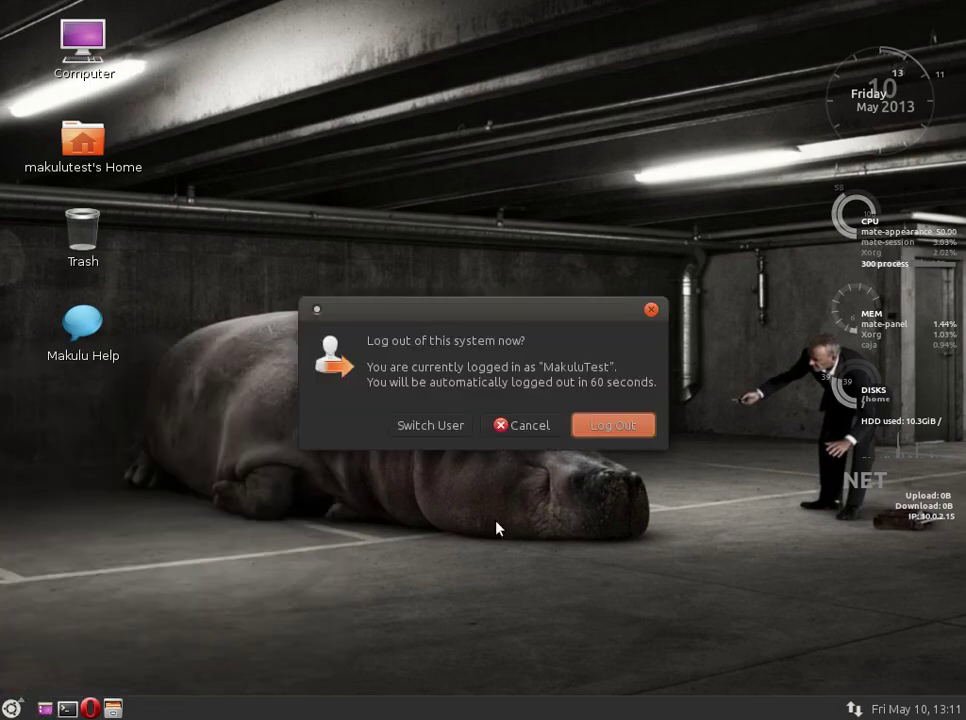
{"action": "left_click", "coordinate": [583, 426]}
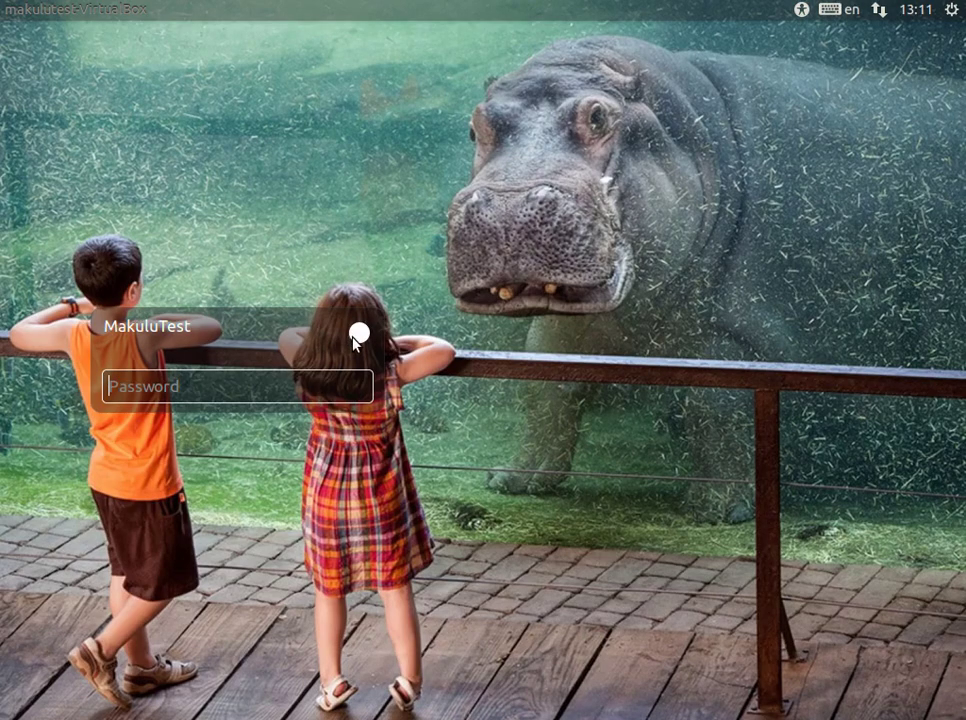
{"action": "left_click", "coordinate": [359, 333]}
{"action": "left_click", "coordinate": [270, 485]}
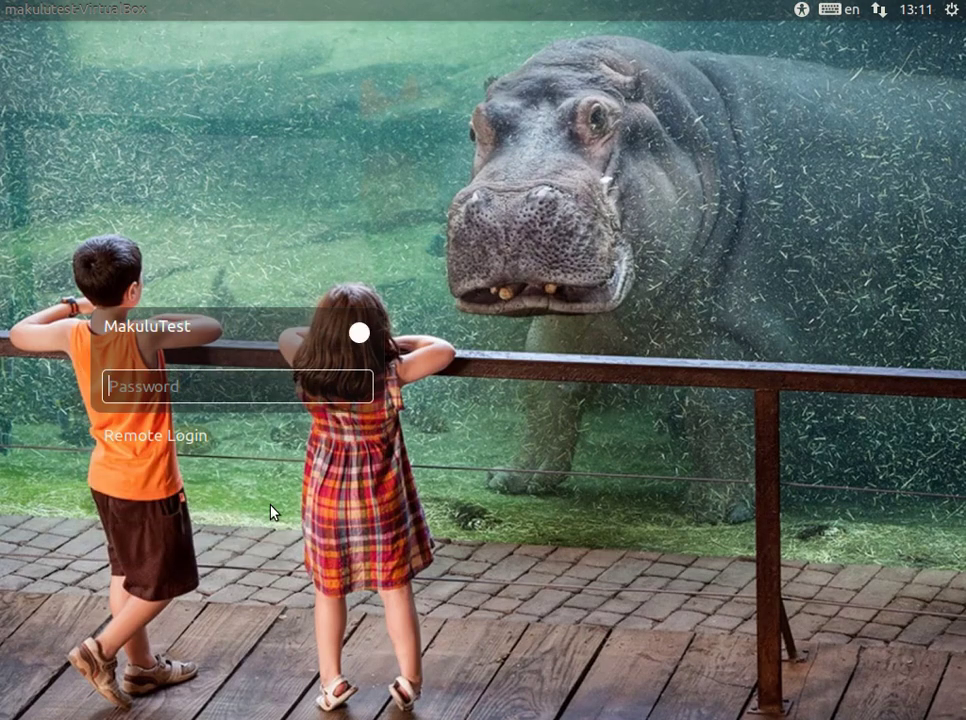
{"action": "type", "text": "••••••"}
{"action": "key", "text": "Return"}
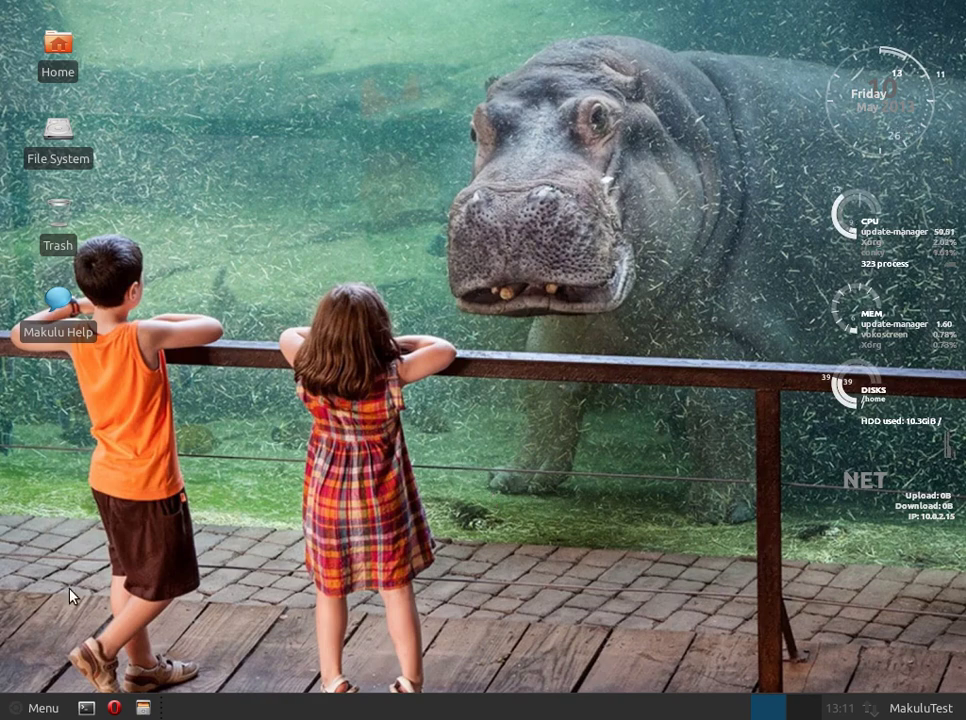
Look over the Xfce main menu's categories and its list of Settings entries
{"action": "left_click", "coordinate": [21, 710]}
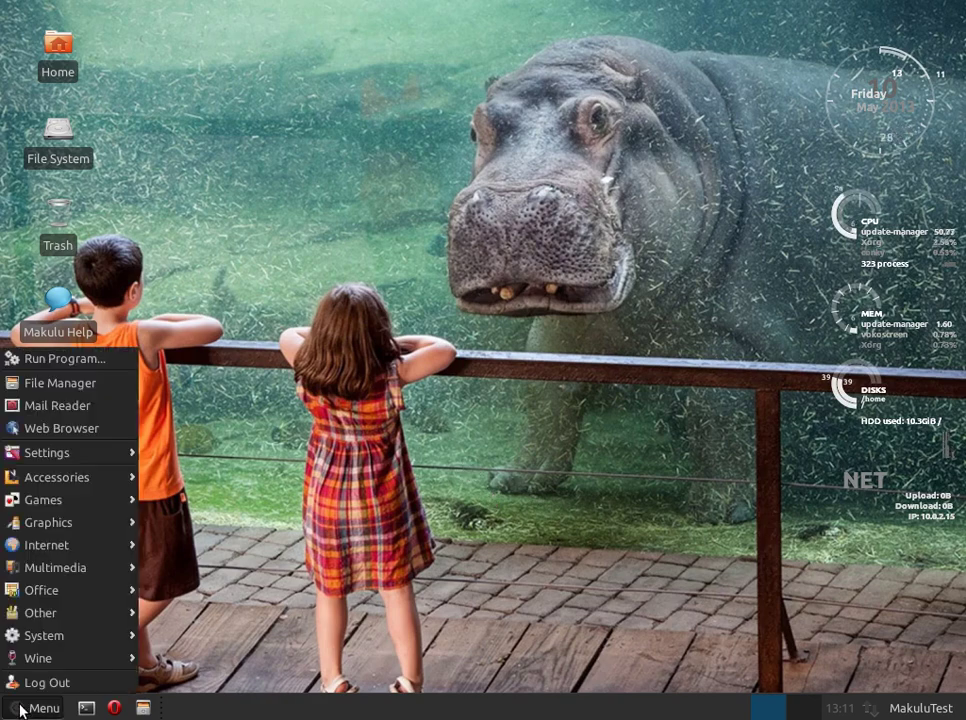
{"action": "left_click", "coordinate": [338, 546]}
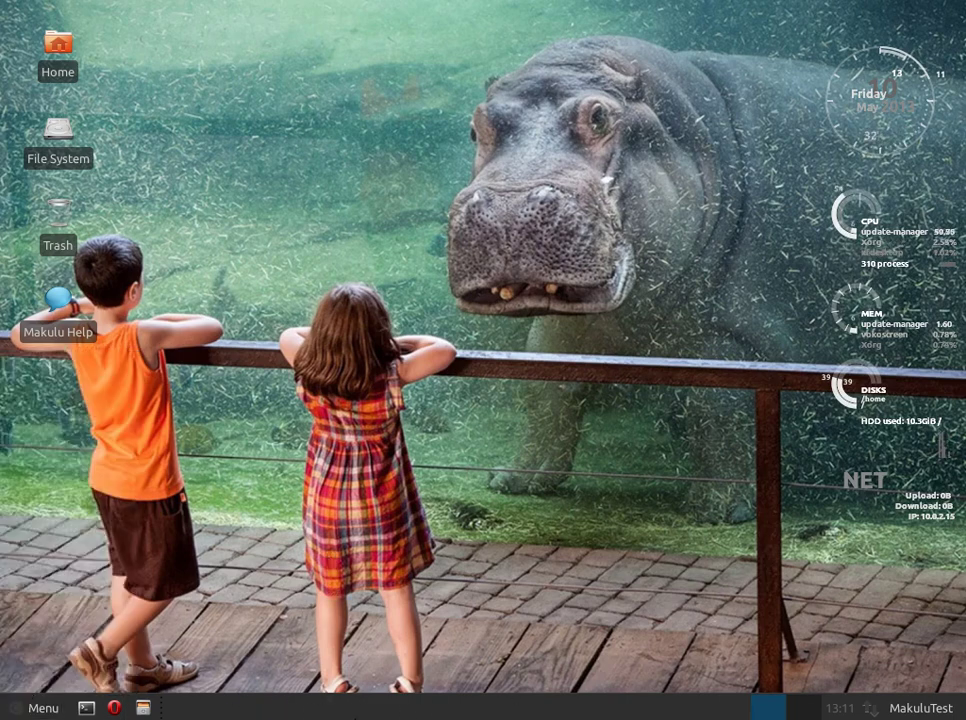
{"action": "left_click", "coordinate": [33, 714]}
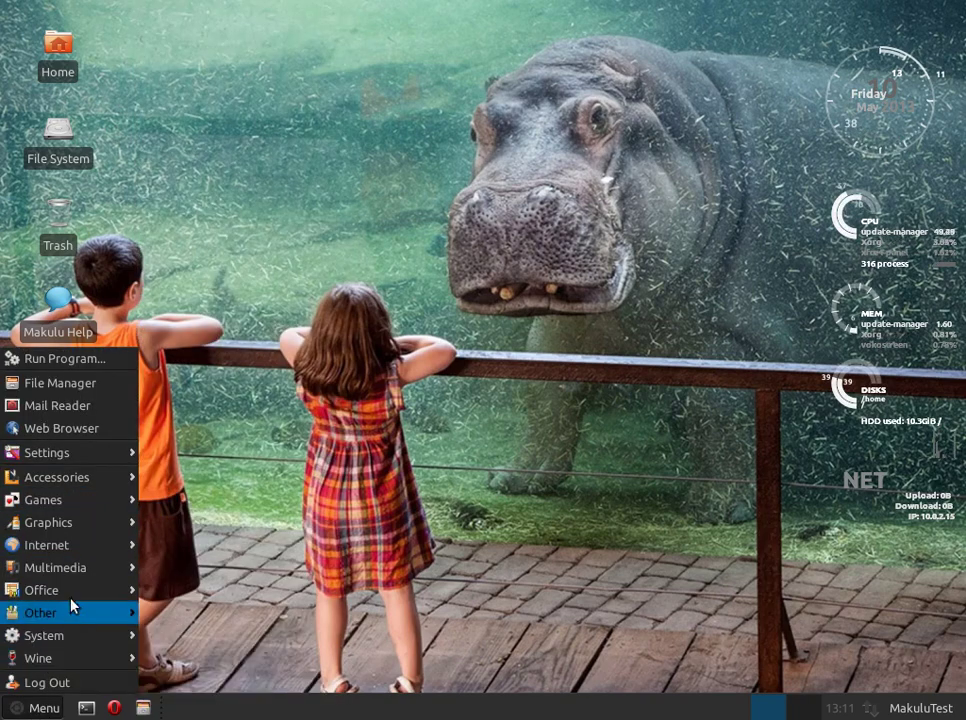
{"action": "mouse_move", "coordinate": [124, 461]}
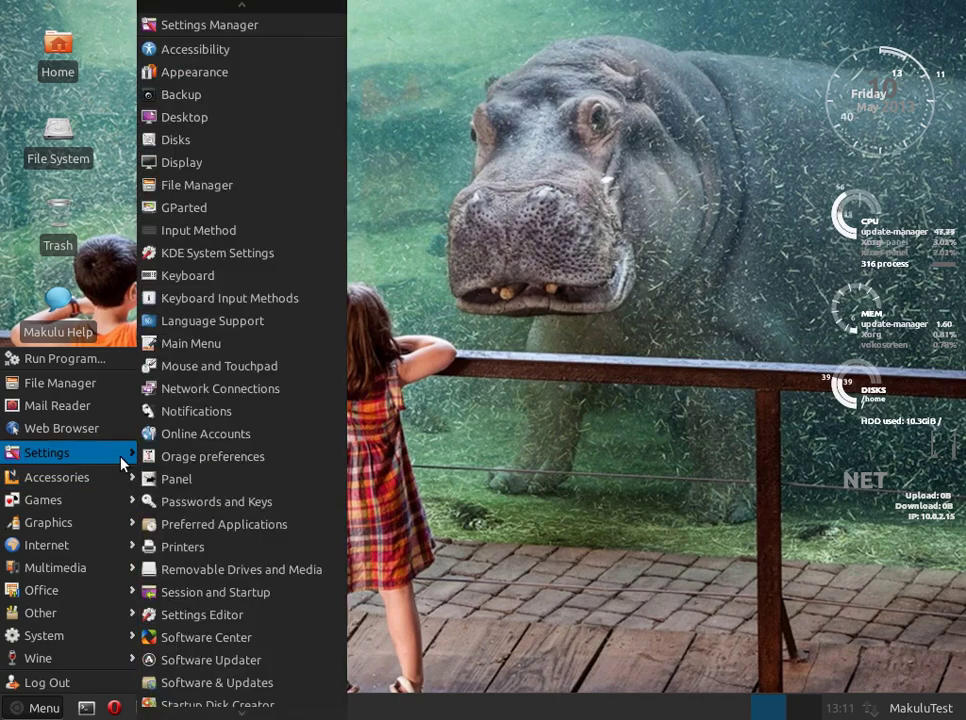
{"action": "left_click", "coordinate": [630, 456]}
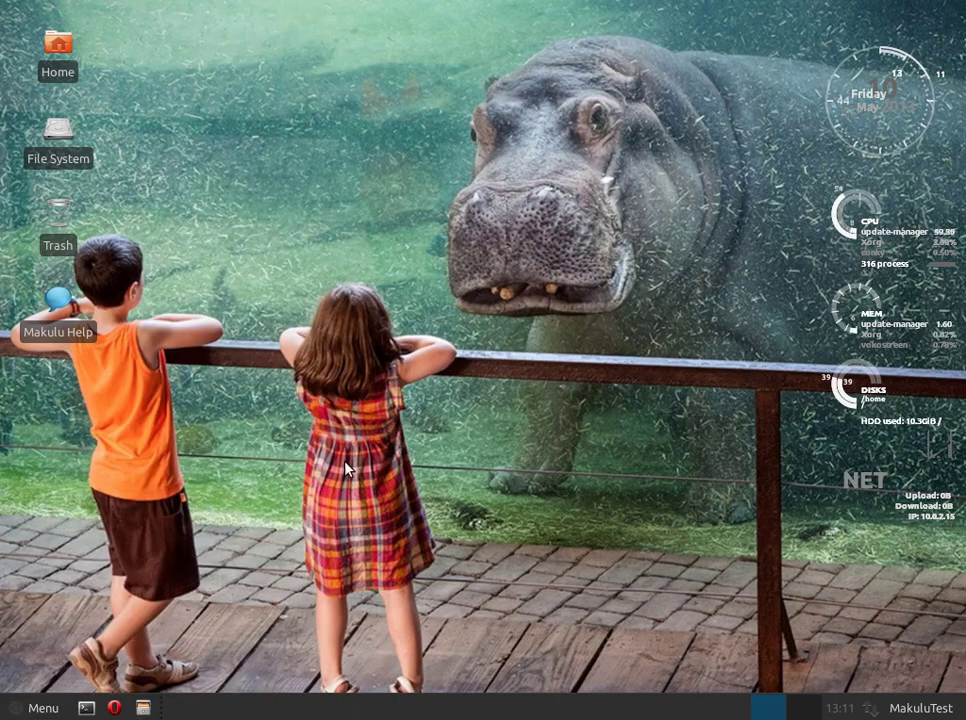
{"action": "right_click", "coordinate": [302, 707]}
{"action": "left_click", "coordinate": [297, 688]}
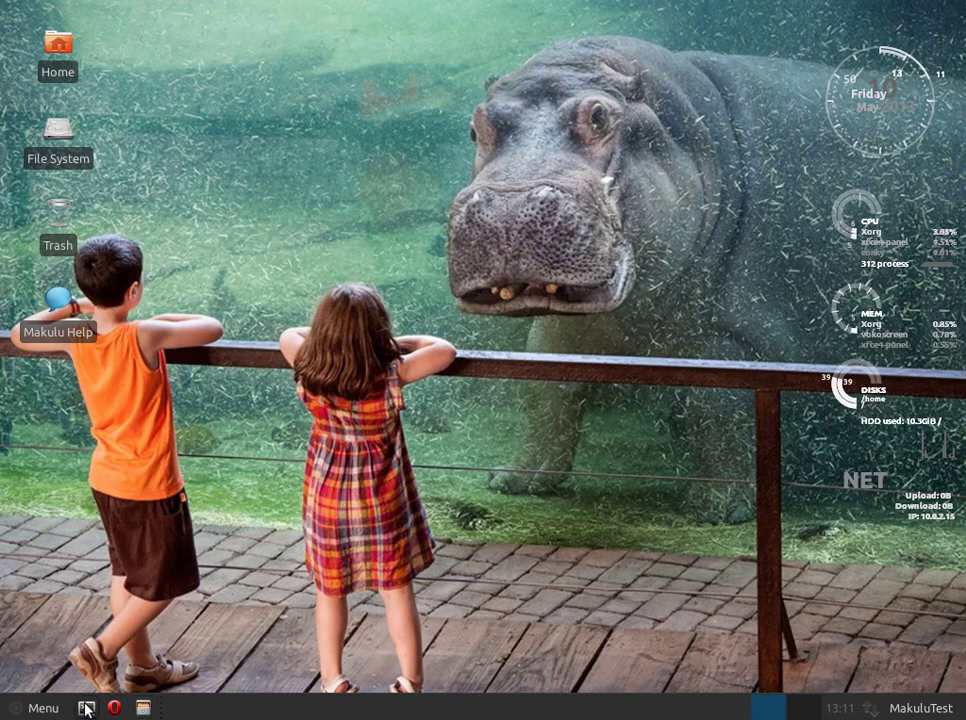
{"action": "left_click", "coordinate": [17, 710]}
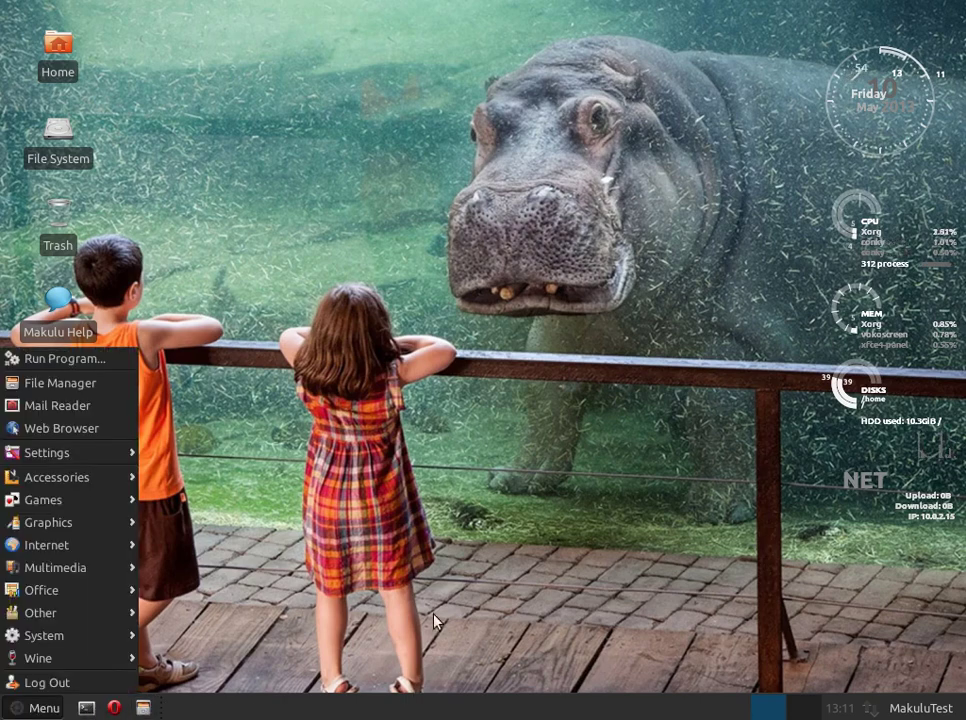
{"action": "left_click", "coordinate": [418, 570]}
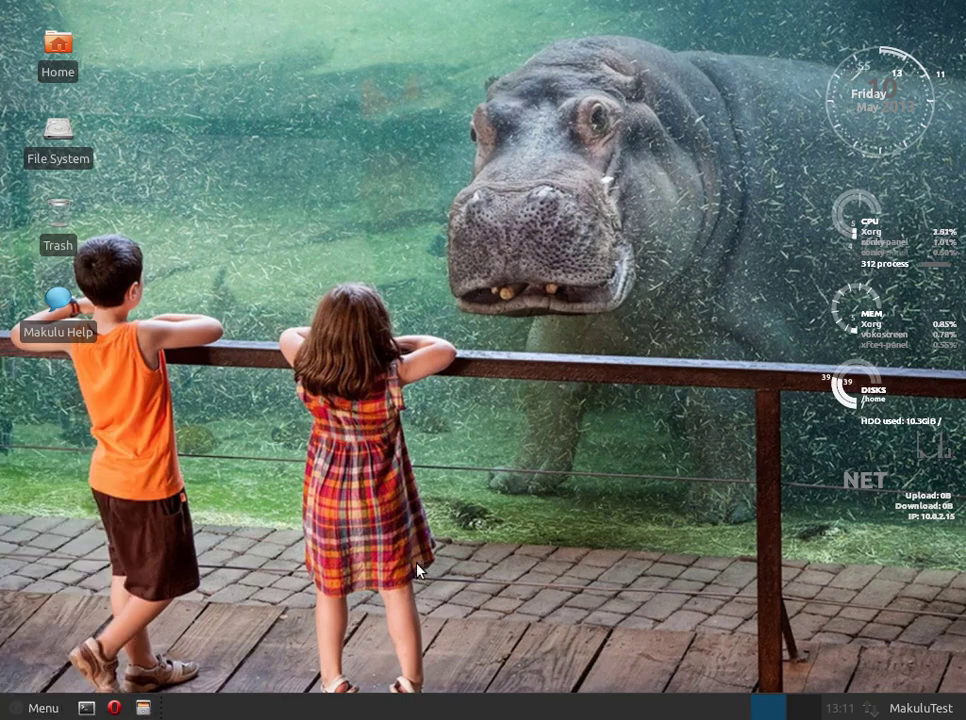
{"action": "left_click", "coordinate": [41, 708]}
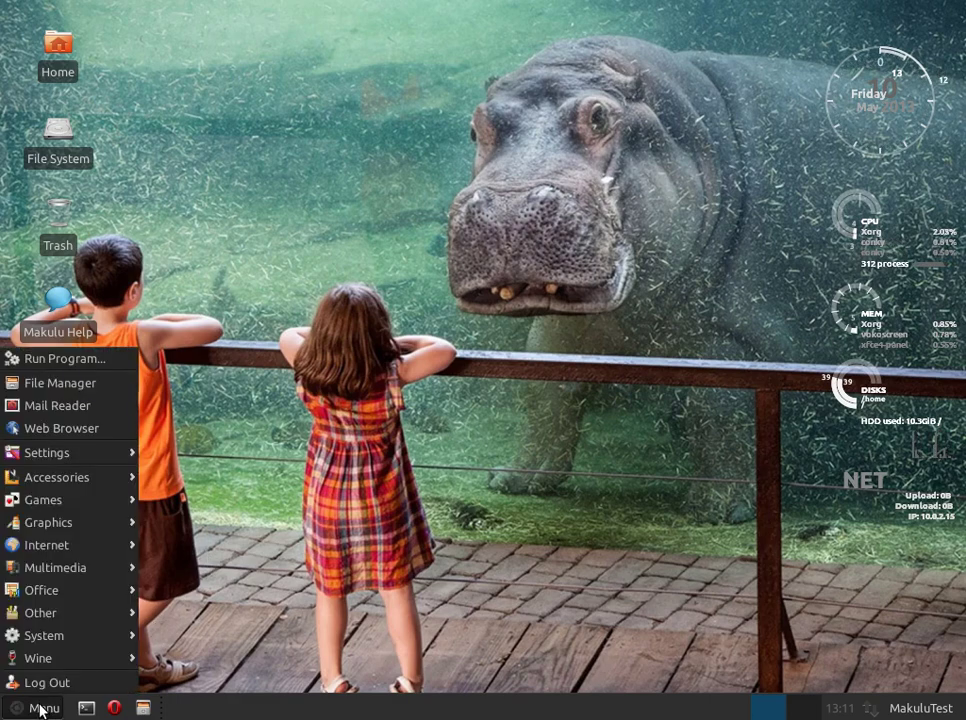
{"action": "left_click", "coordinate": [420, 471]}
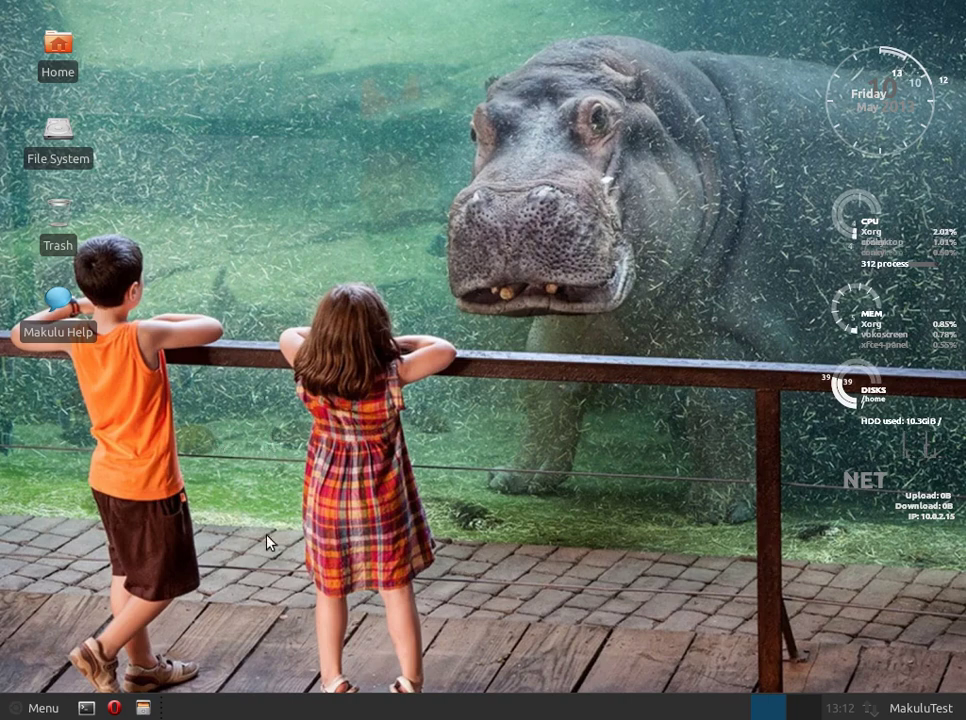
{"action": "left_click", "coordinate": [35, 705]}
{"action": "left_click", "coordinate": [35, 705]}
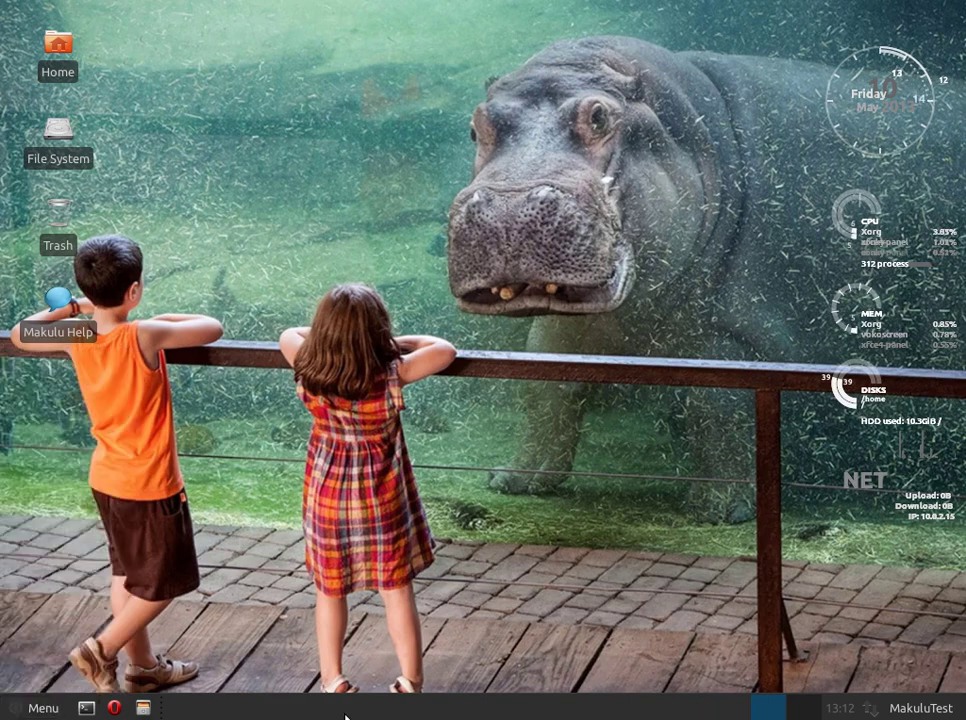
{"action": "left_click", "coordinate": [20, 712]}
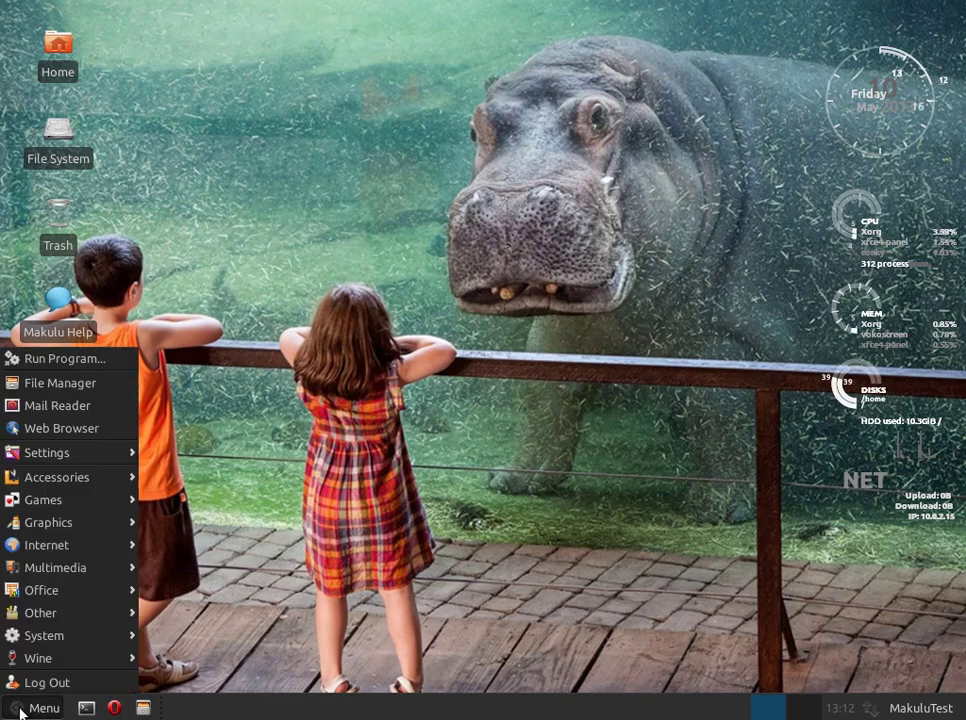
{"action": "left_click", "coordinate": [25, 710]}
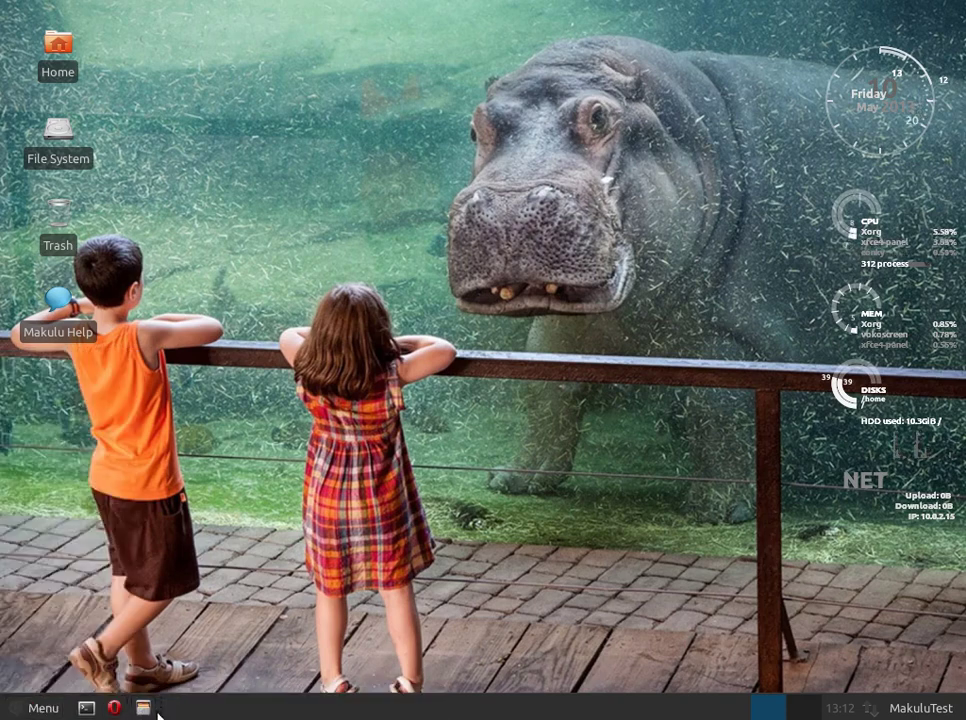
Look through the main menu's application categories, including Accessories, System and Multimedia
{"action": "left_click", "coordinate": [44, 709]}
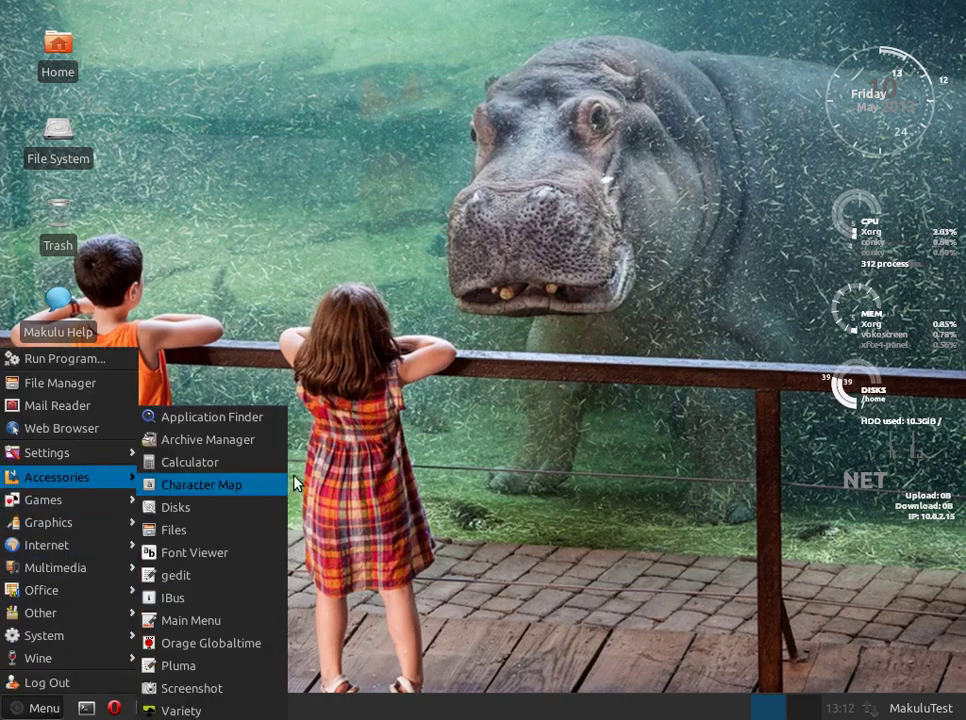
{"action": "left_click", "coordinate": [462, 248]}
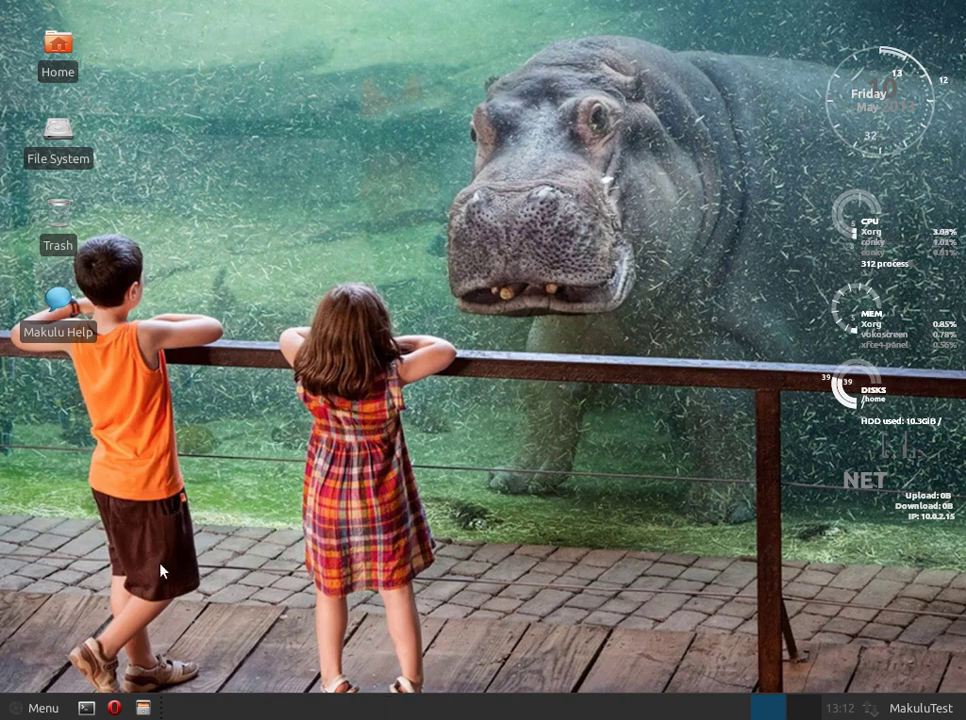
{"action": "left_click", "coordinate": [30, 707]}
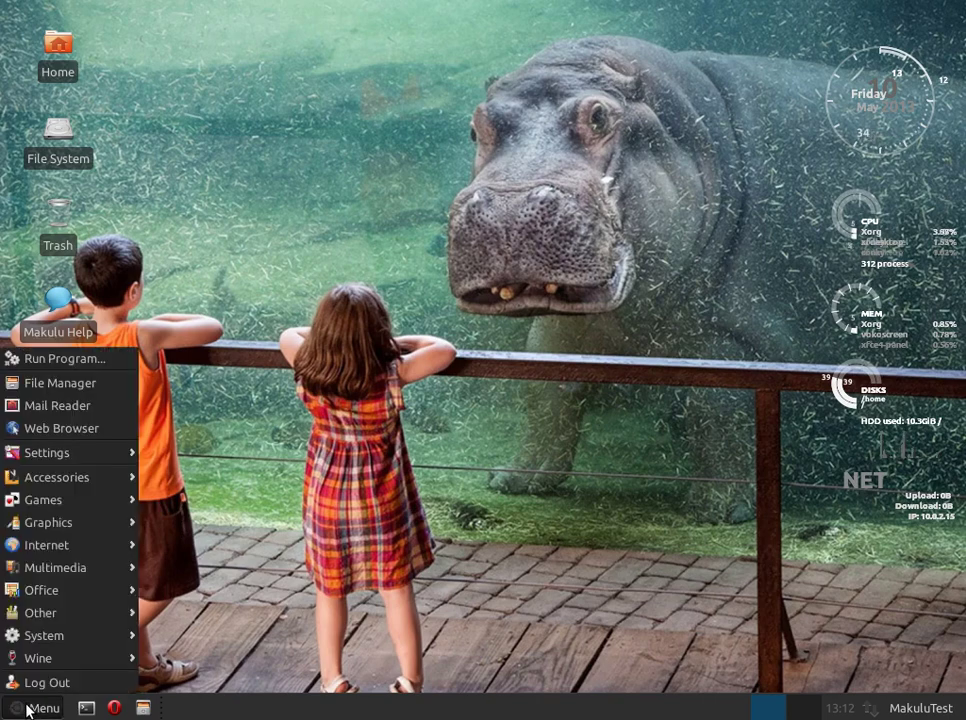
{"action": "left_click", "coordinate": [30, 707]}
{"action": "left_click", "coordinate": [30, 707]}
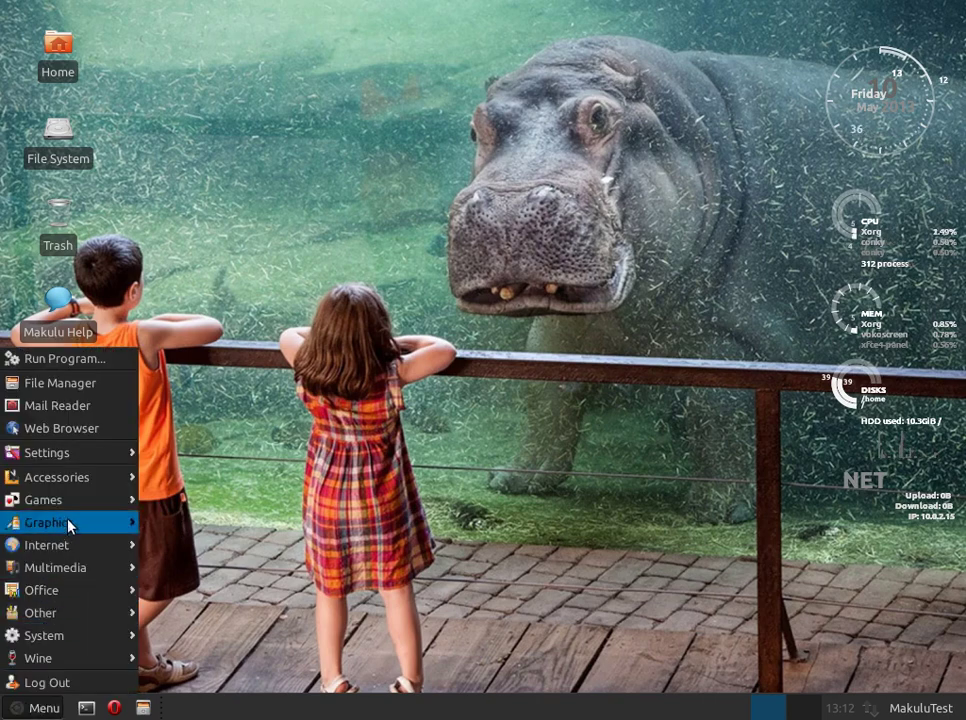
{"action": "mouse_move", "coordinate": [89, 640]}
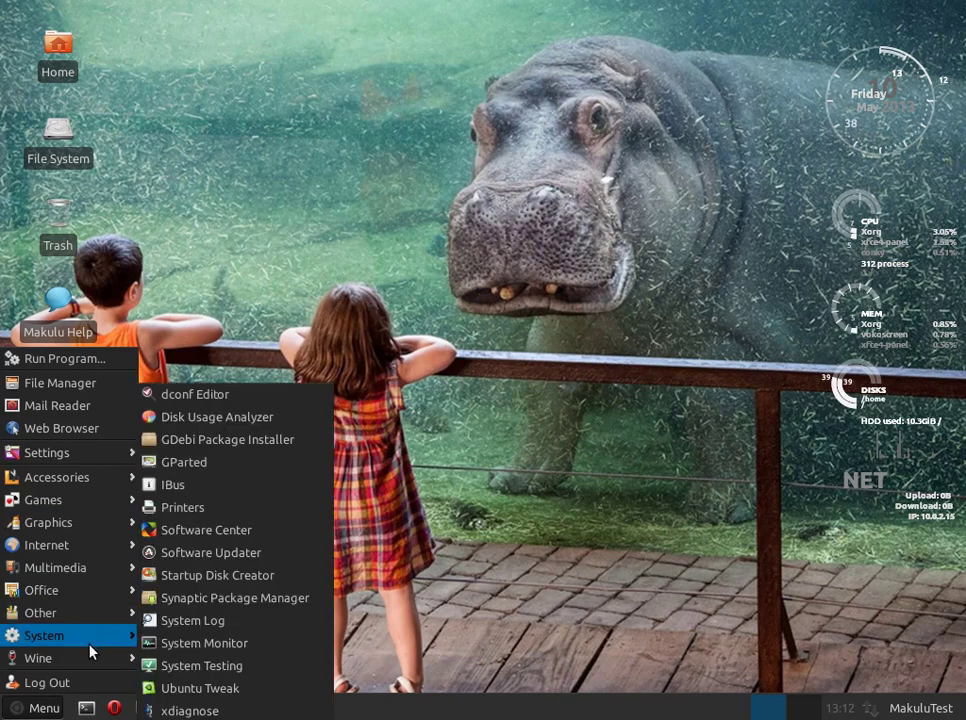
{"action": "left_click", "coordinate": [345, 220]}
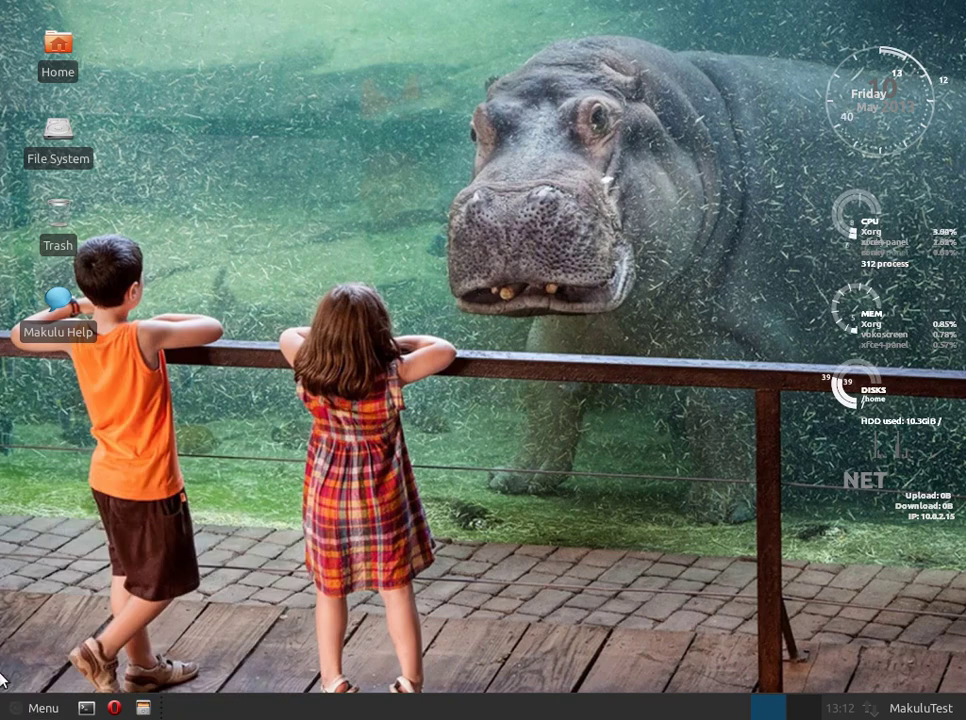
{"action": "left_click", "coordinate": [24, 705]}
{"action": "mouse_move", "coordinate": [39, 480]}
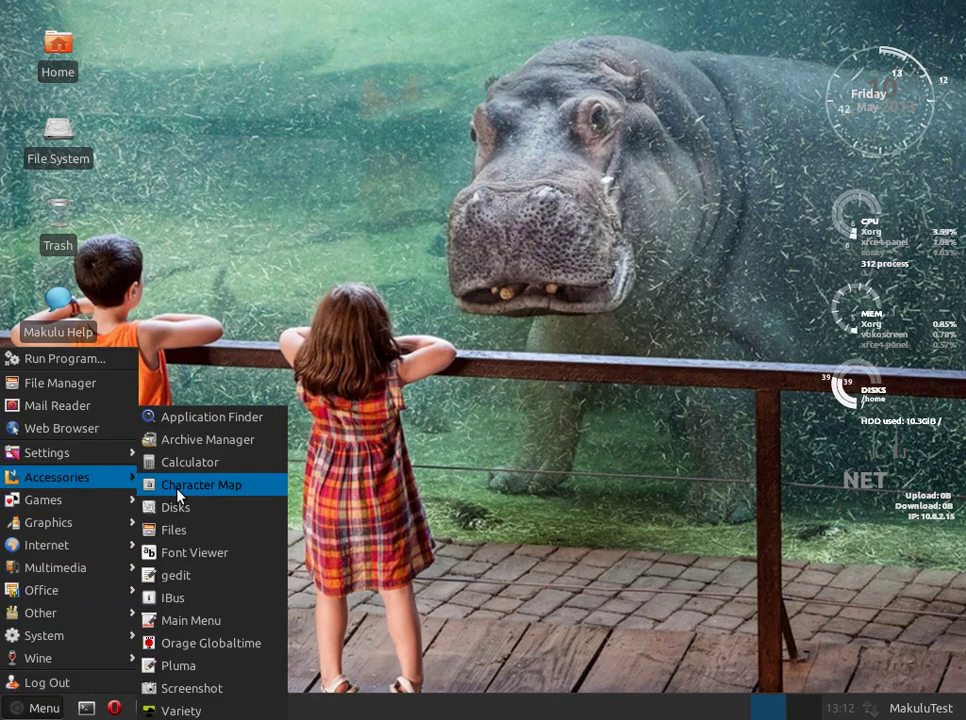
{"action": "mouse_move", "coordinate": [112, 662]}
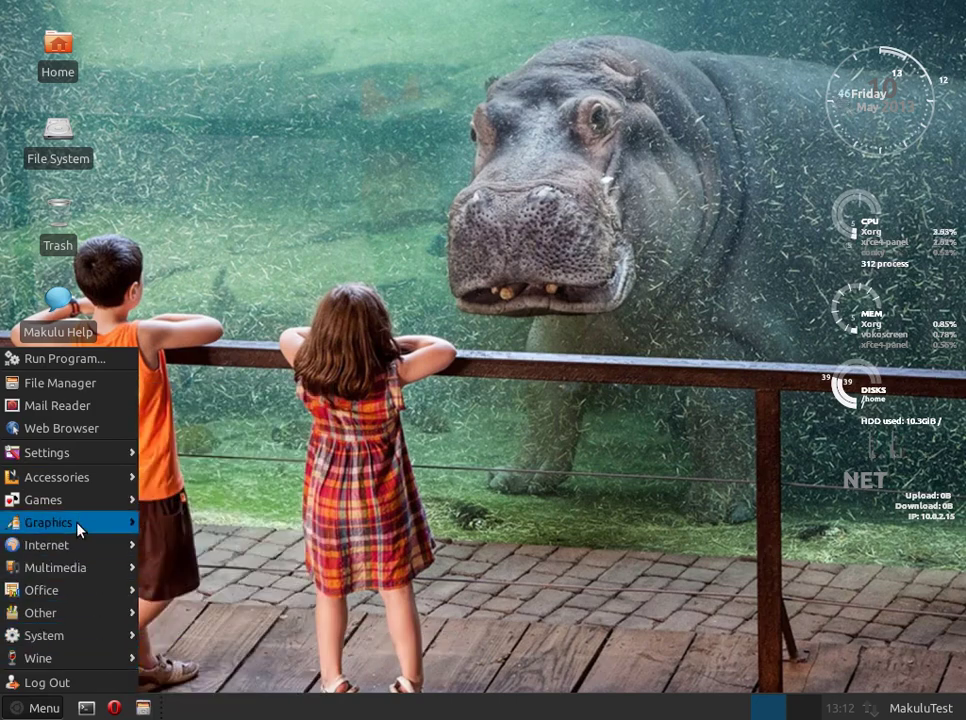
{"action": "mouse_move", "coordinate": [120, 567]}
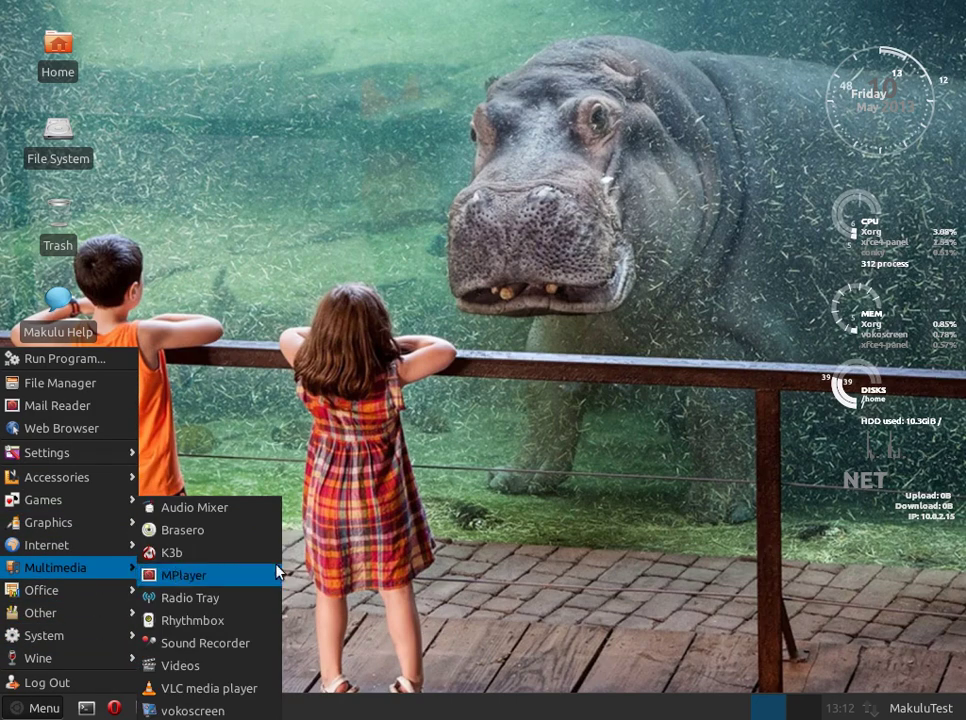
{"action": "left_click", "coordinate": [176, 574]}
Open the file manager, view its About information and close the dialog
{"action": "left_click", "coordinate": [143, 707]}
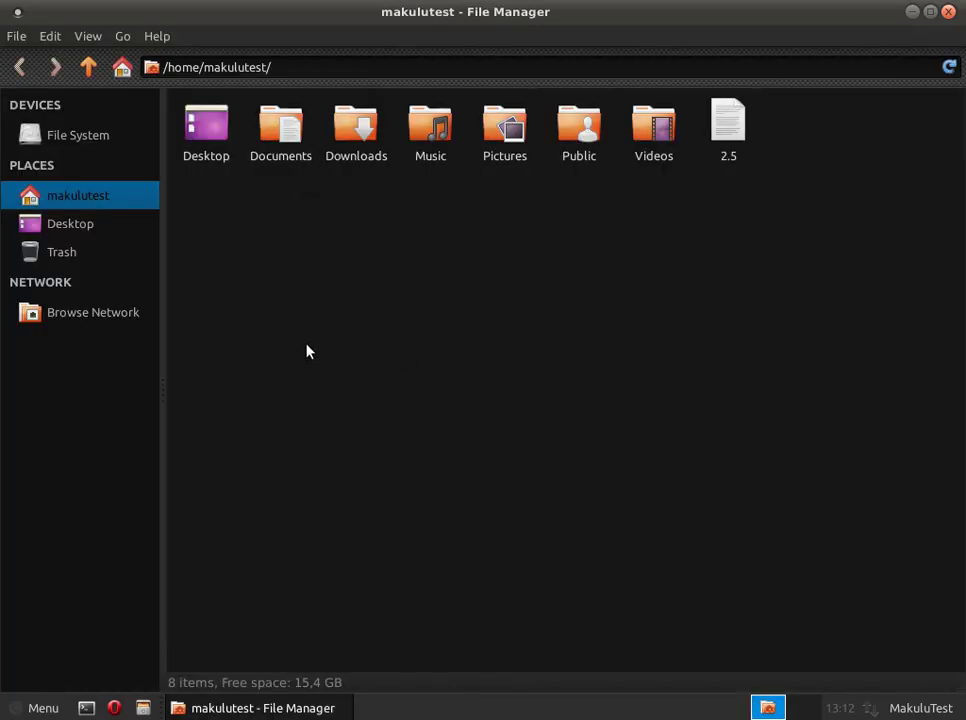
{"action": "left_click", "coordinate": [157, 36]}
{"action": "left_click", "coordinate": [158, 77]}
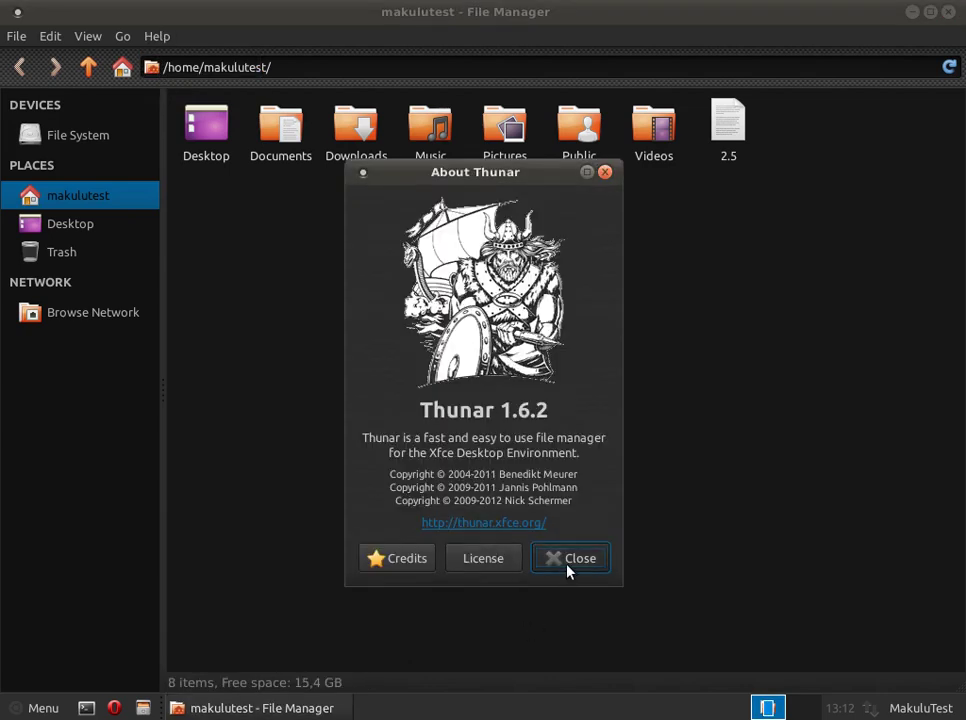
{"action": "left_click", "coordinate": [567, 570]}
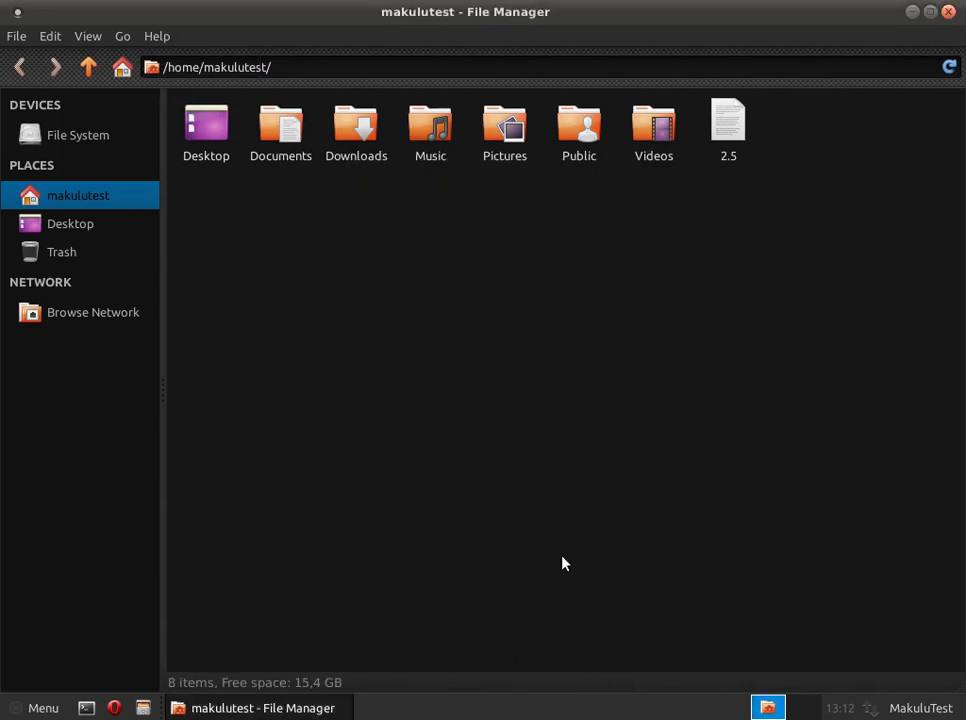
Browse the file manager's File System, home, Desktop and Trash locations
{"action": "left_click", "coordinate": [35, 138]}
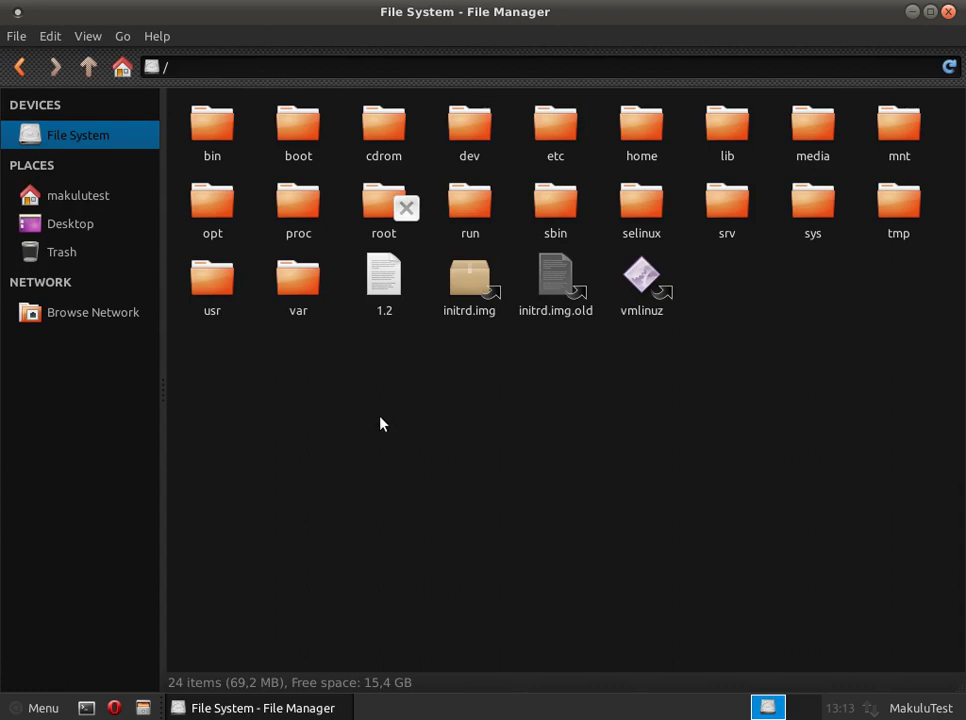
{"action": "left_click", "coordinate": [108, 199]}
{"action": "left_click", "coordinate": [103, 229]}
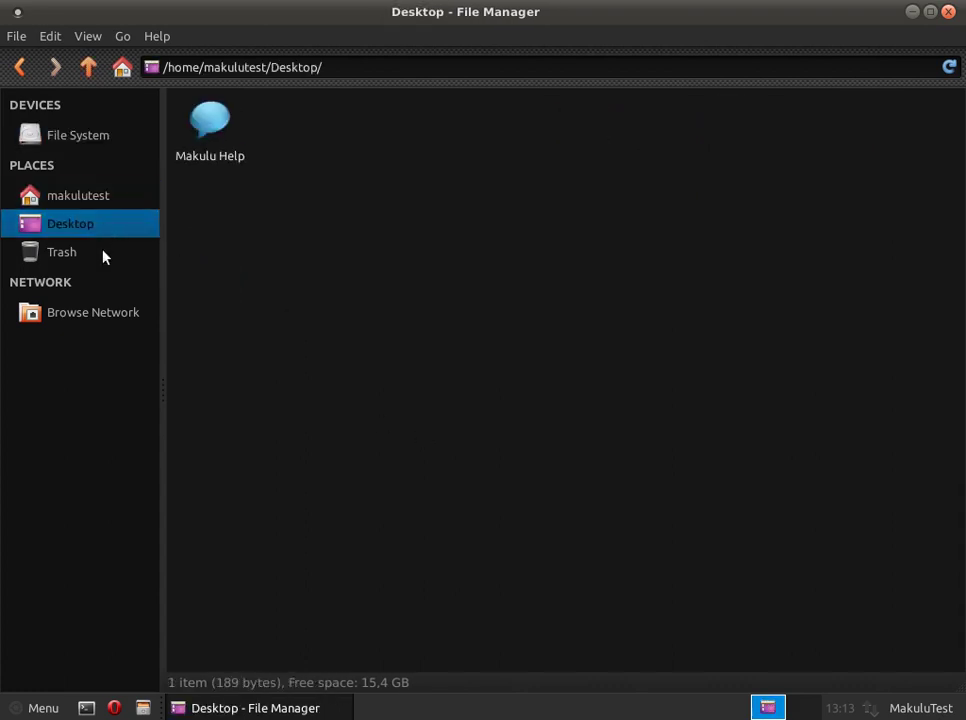
{"action": "left_click", "coordinate": [103, 254]}
Browse from the File System root into /usr/share and look over the file manager's navigation options
{"action": "left_click", "coordinate": [86, 138]}
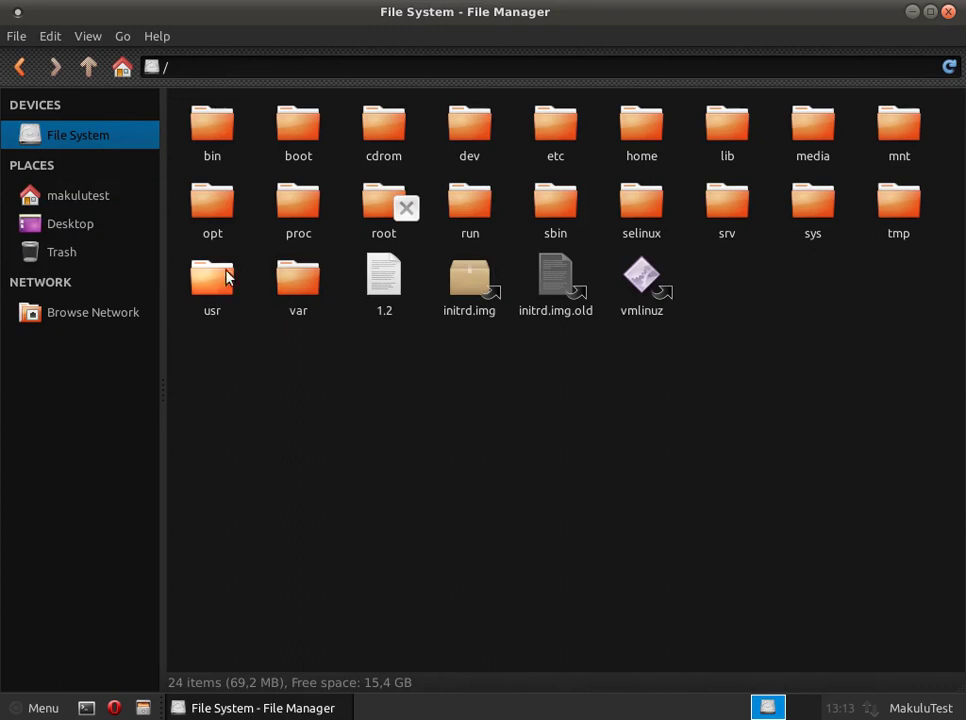
{"action": "double_click", "coordinate": [201, 277]}
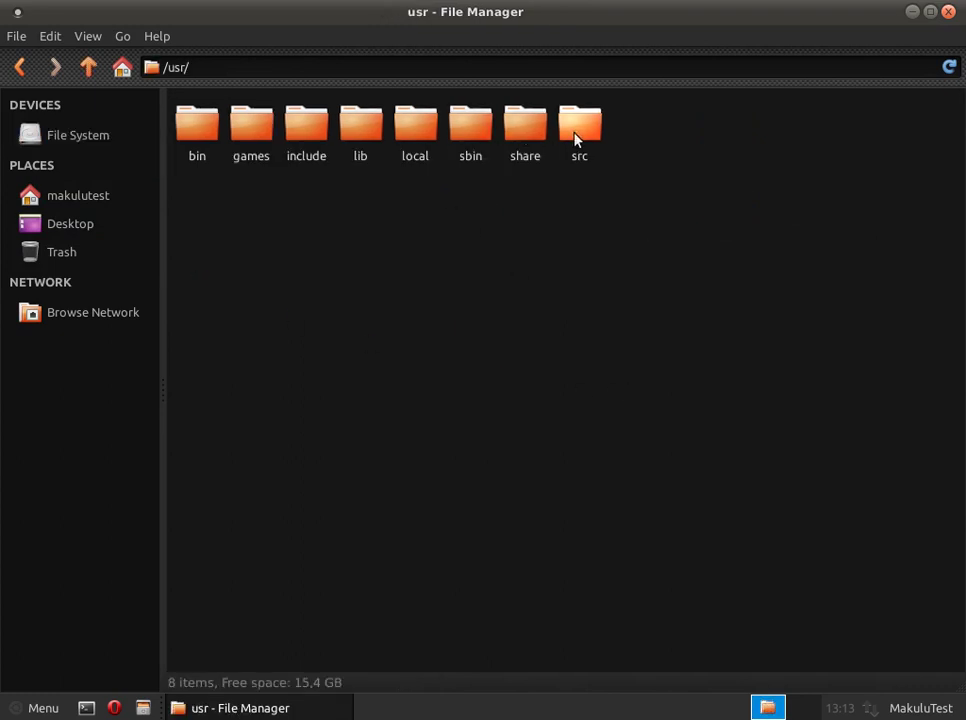
{"action": "double_click", "coordinate": [522, 136]}
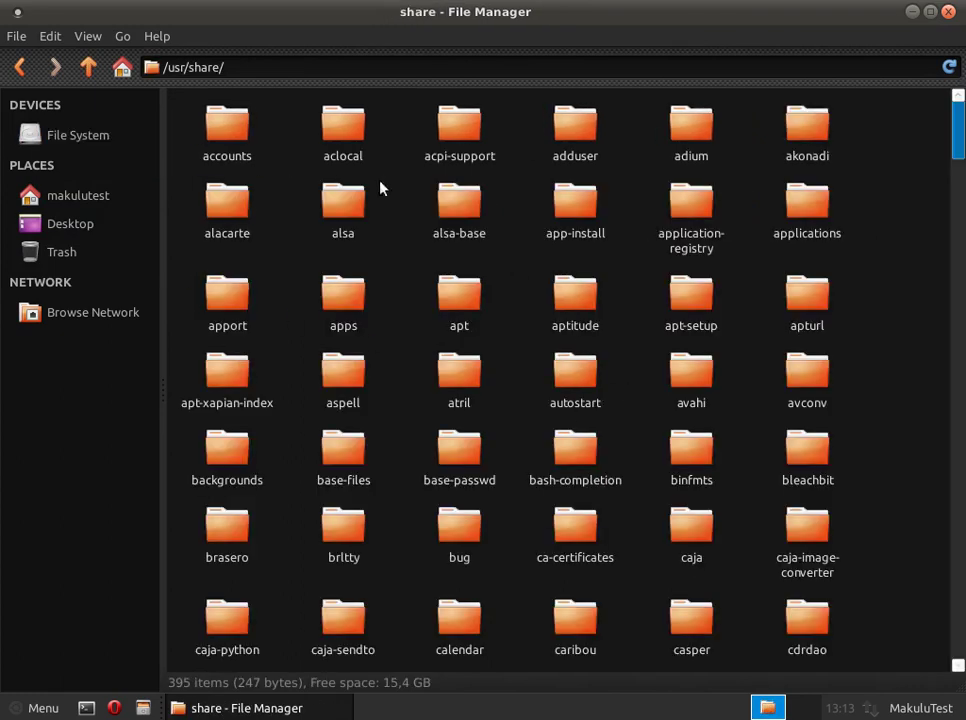
{"action": "left_click_drag", "start_coordinate": [955, 123], "coordinate": [957, 95]}
{"action": "left_click", "coordinate": [121, 37]}
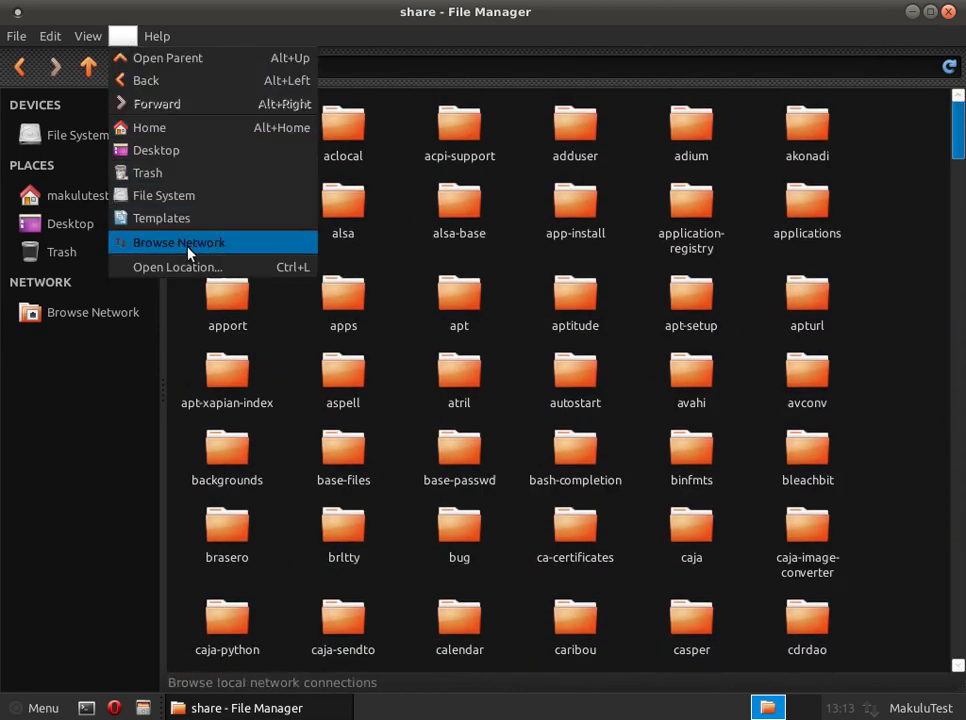
{"action": "left_click", "coordinate": [916, 335]}
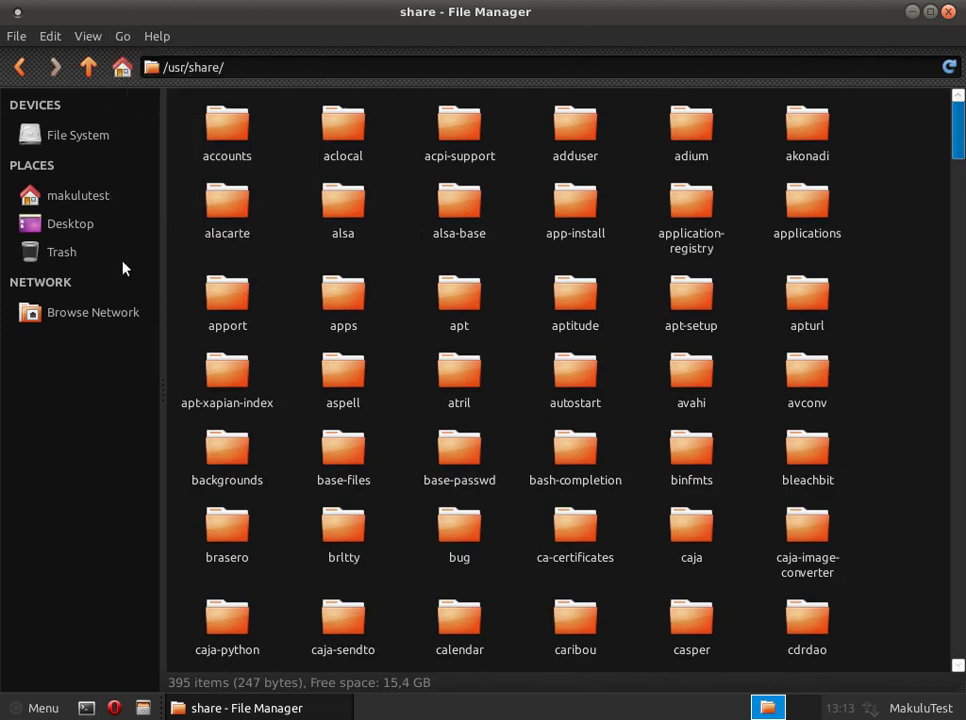
Return to the File System root, select the cdrom folder and clear the selection
{"action": "left_click", "coordinate": [66, 135]}
{"action": "left_click", "coordinate": [384, 152]}
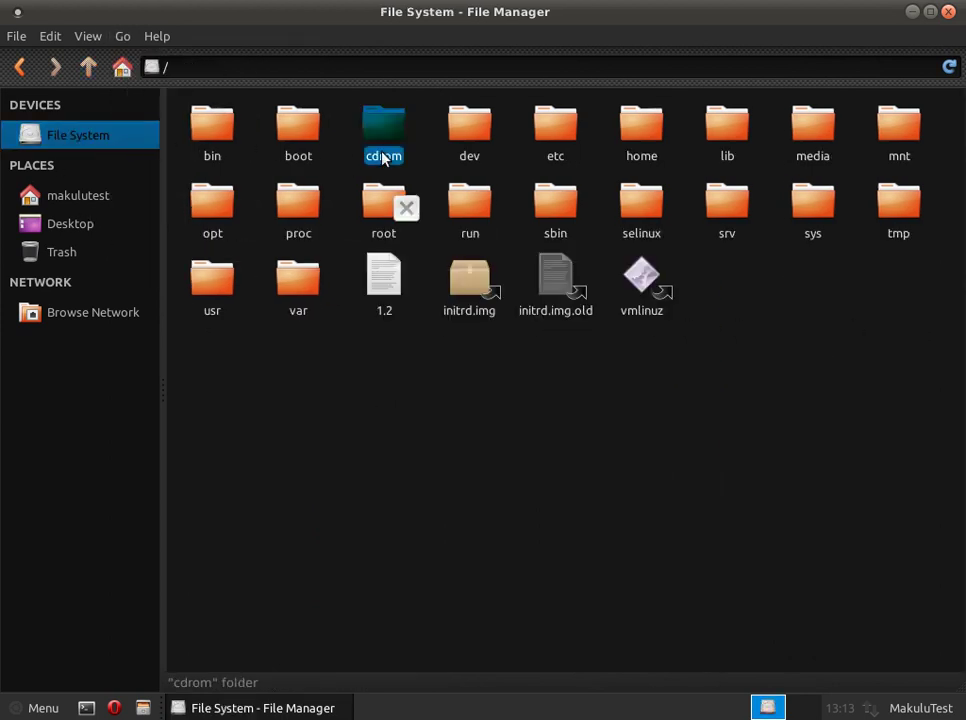
{"action": "left_click", "coordinate": [462, 410]}
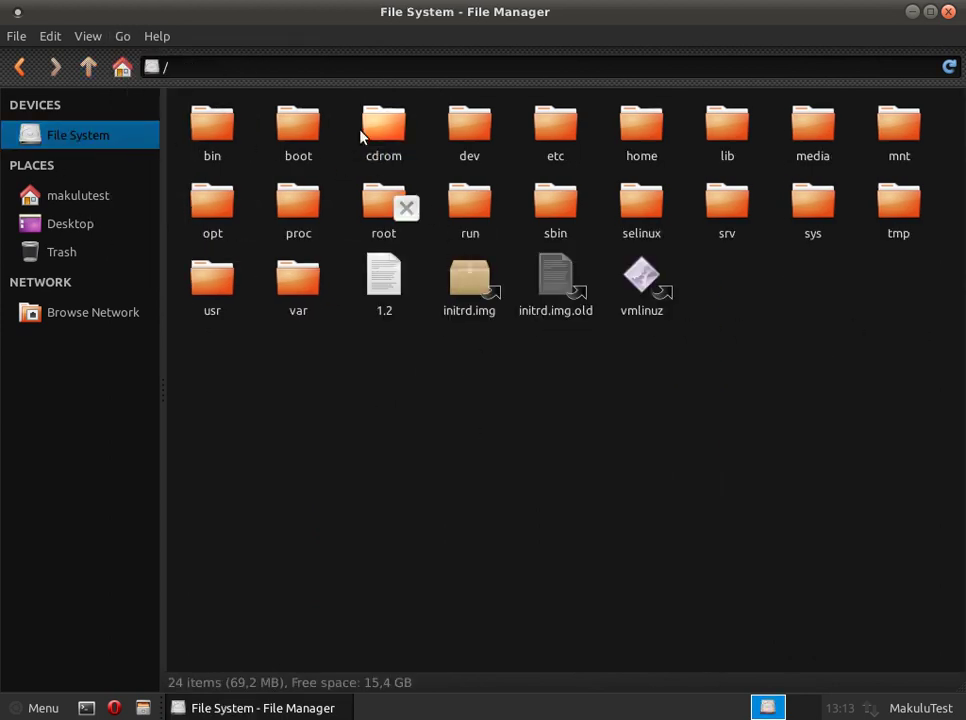
{"action": "left_click", "coordinate": [388, 148]}
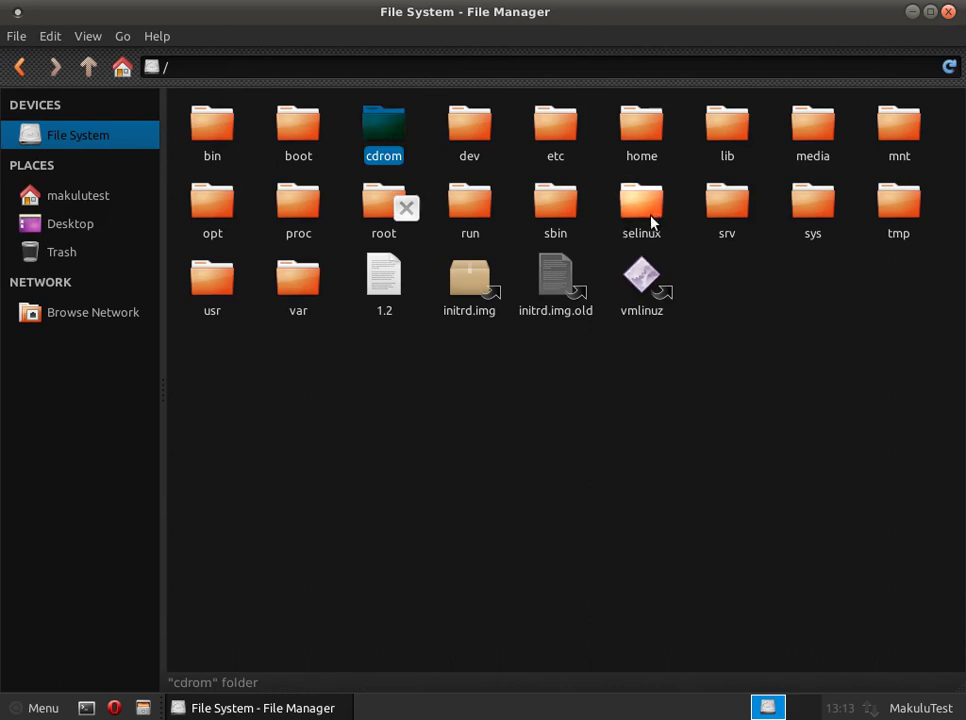
{"action": "left_click", "coordinate": [558, 410]}
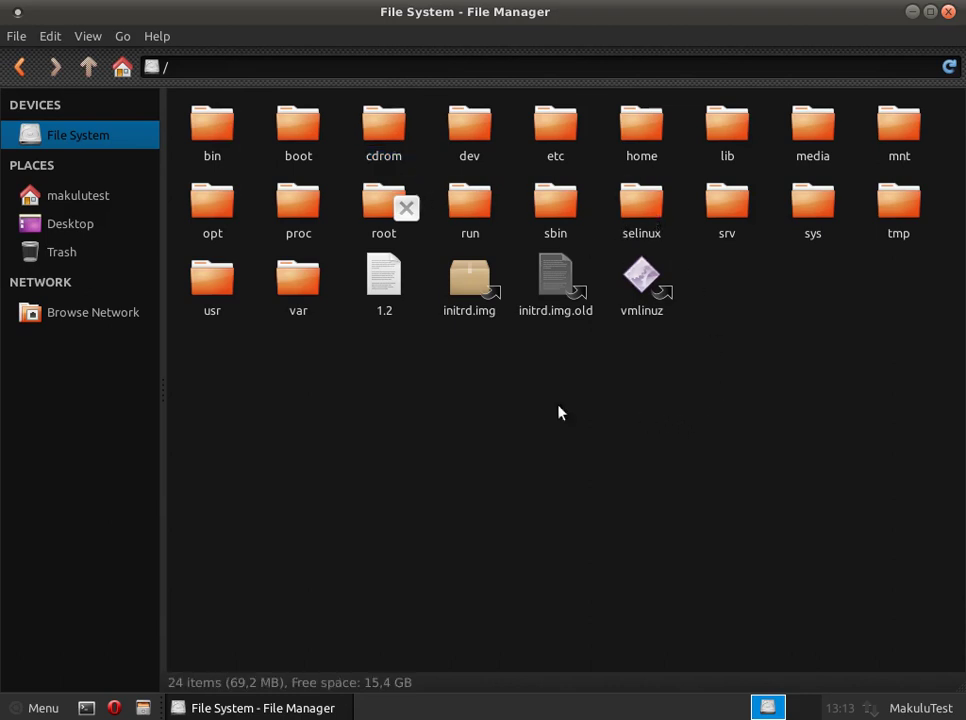
Look over the actions available for the 1.2 text file in the root folder
{"action": "right_click", "coordinate": [383, 290]}
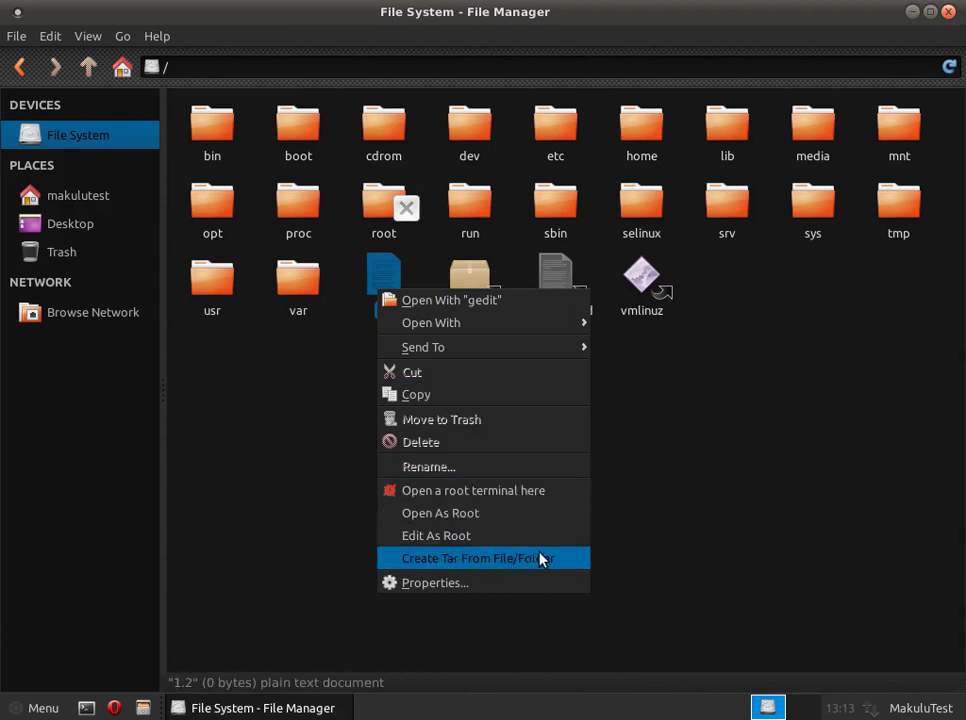
{"action": "left_click", "coordinate": [716, 557]}
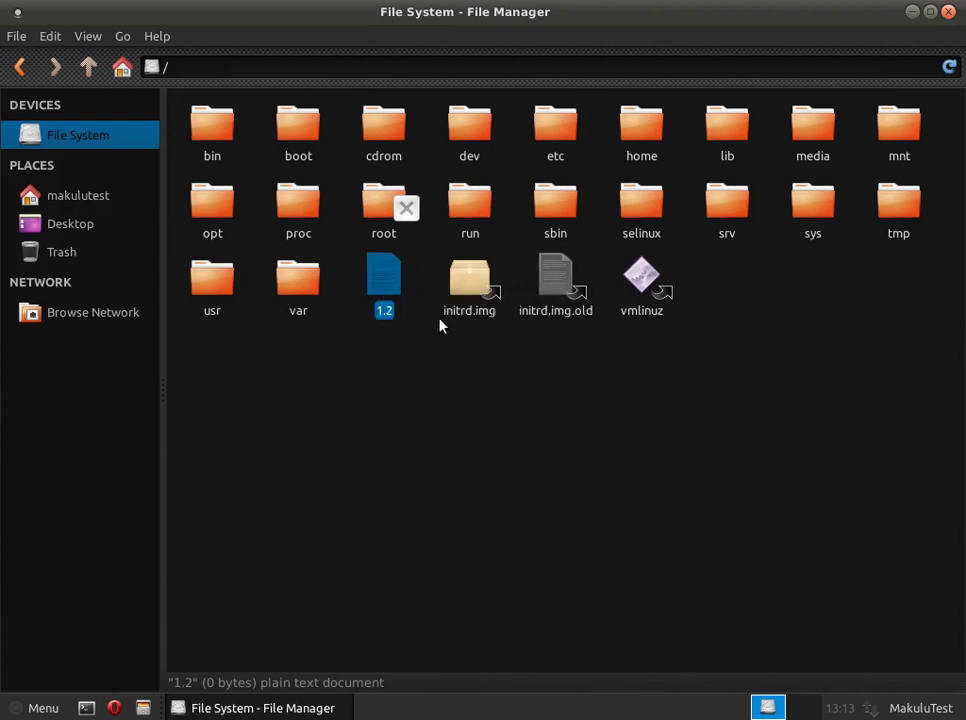
{"action": "left_click", "coordinate": [377, 377]}
{"action": "left_click", "coordinate": [381, 308]}
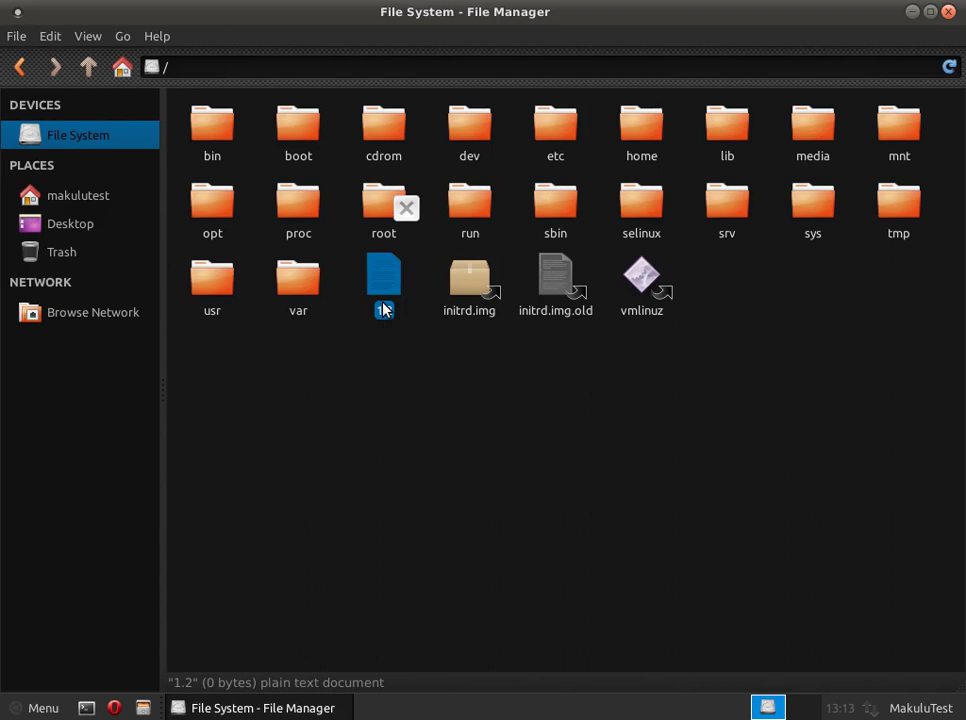
Open the bin folder, view the actions available for blockdev-keygen, and return to the root folder
{"action": "left_click", "coordinate": [226, 147]}
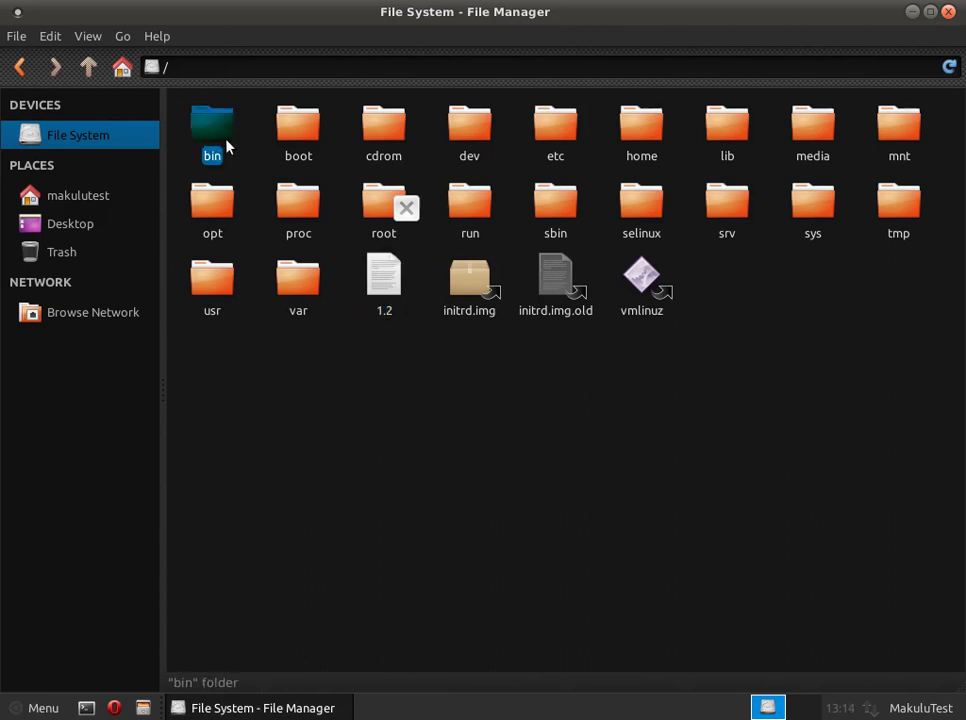
{"action": "double_click", "coordinate": [210, 140]}
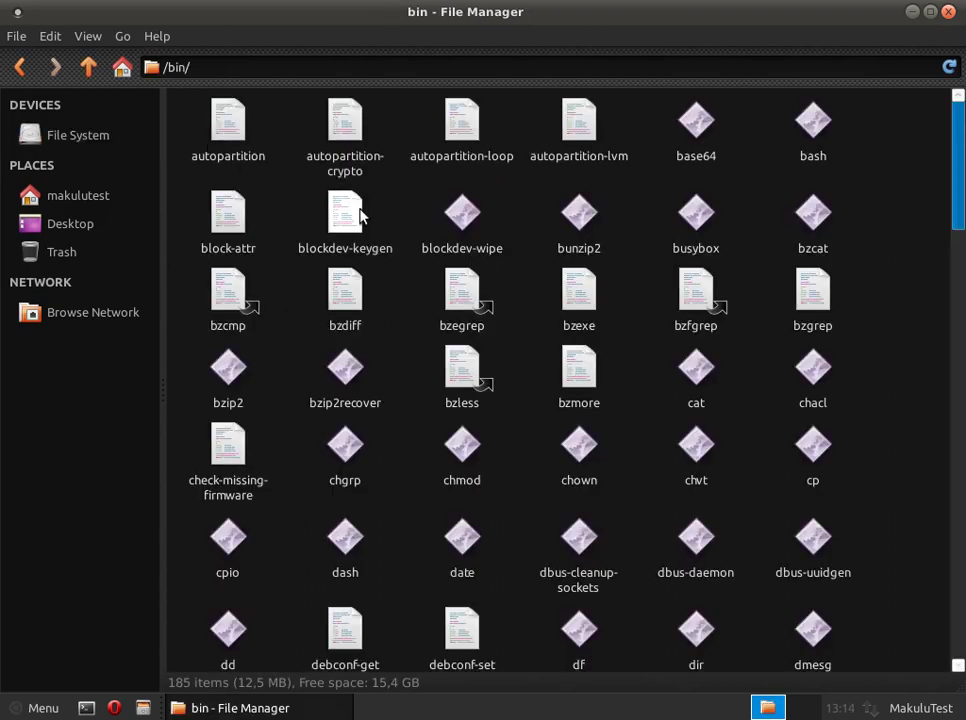
{"action": "right_click", "coordinate": [333, 232]}
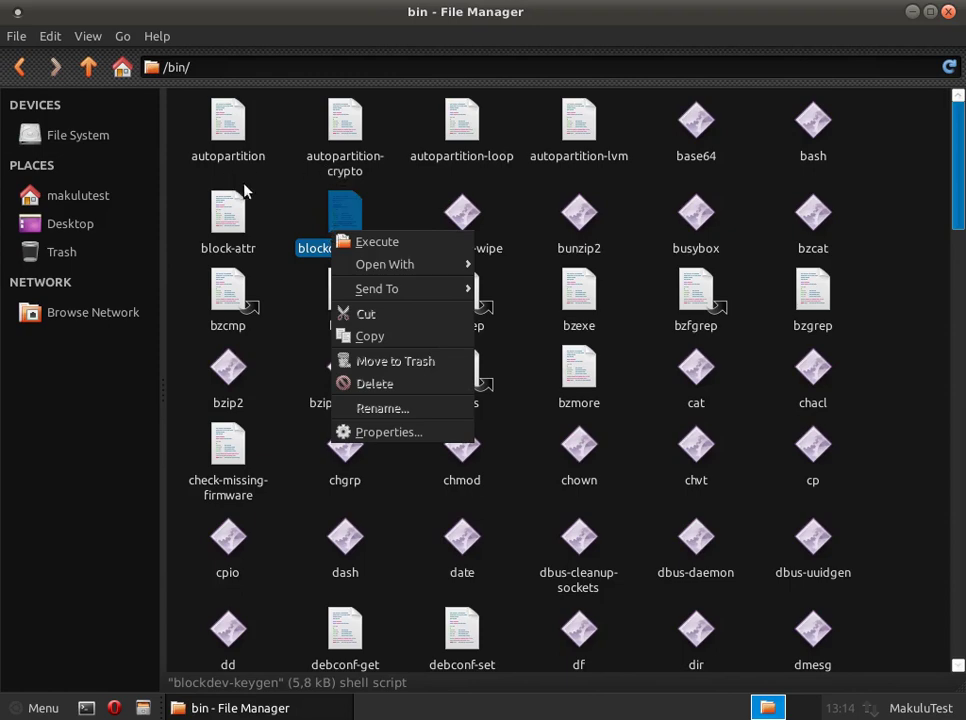
{"action": "key", "text": "Escape"}
{"action": "left_click", "coordinate": [88, 67]}
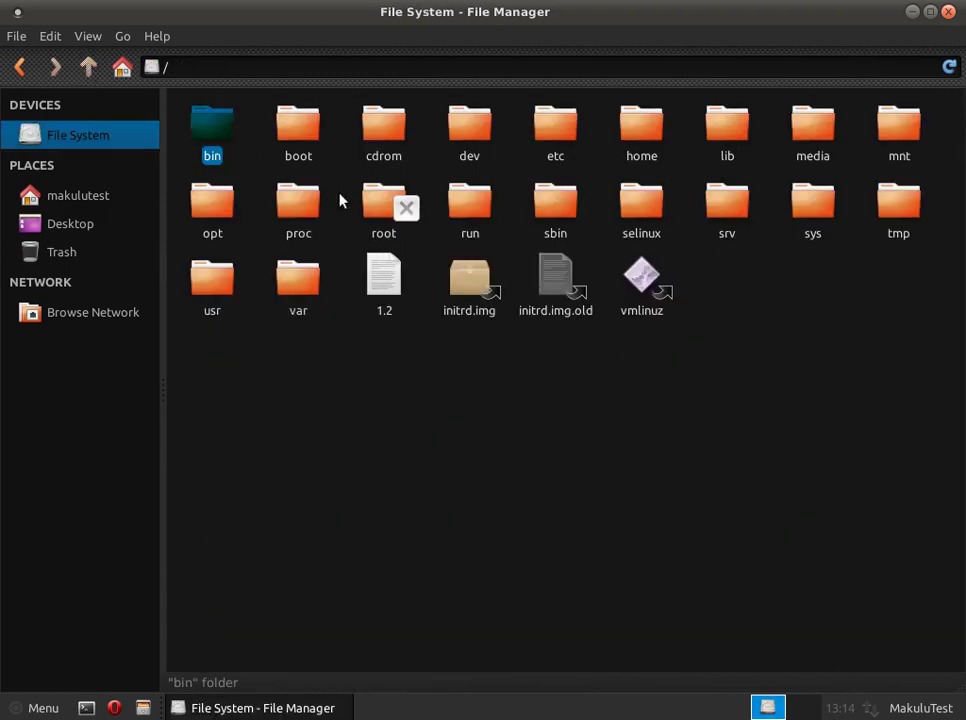
Look over the root's system folders, including tmp, usr and var, and close the file manager
{"action": "left_click", "coordinate": [438, 407]}
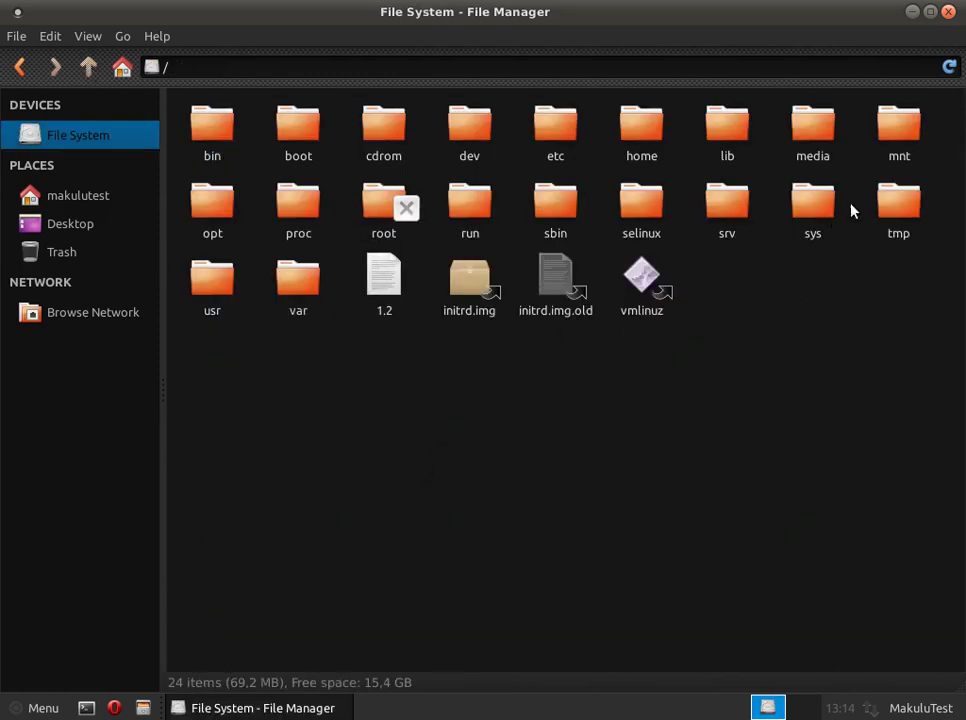
{"action": "left_click", "coordinate": [893, 200]}
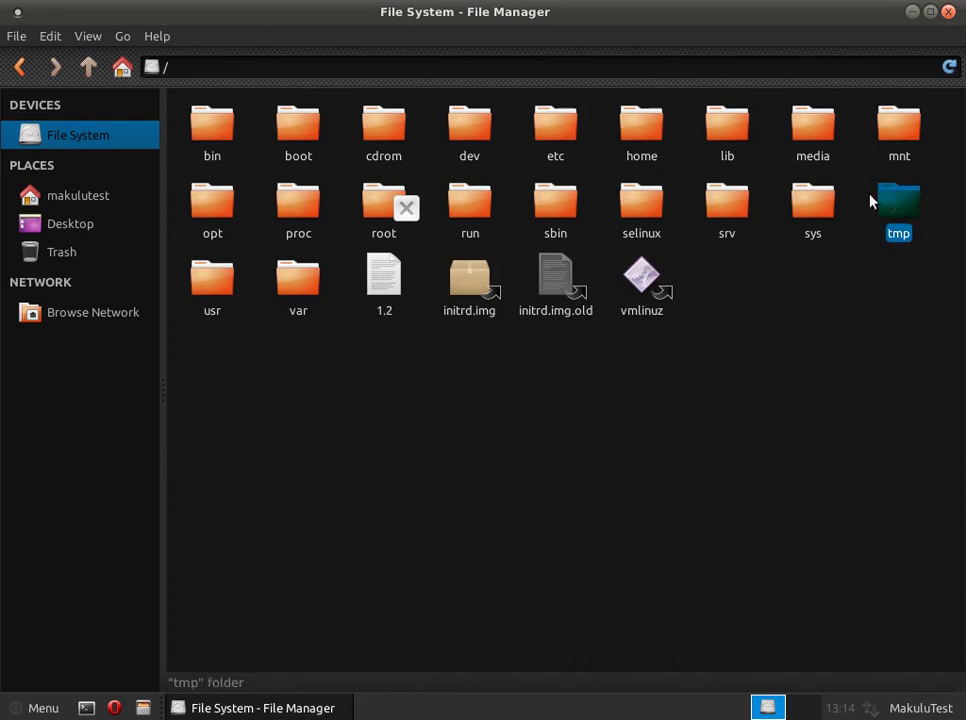
{"action": "left_click", "coordinate": [300, 208]}
{"action": "left_click", "coordinate": [218, 317]}
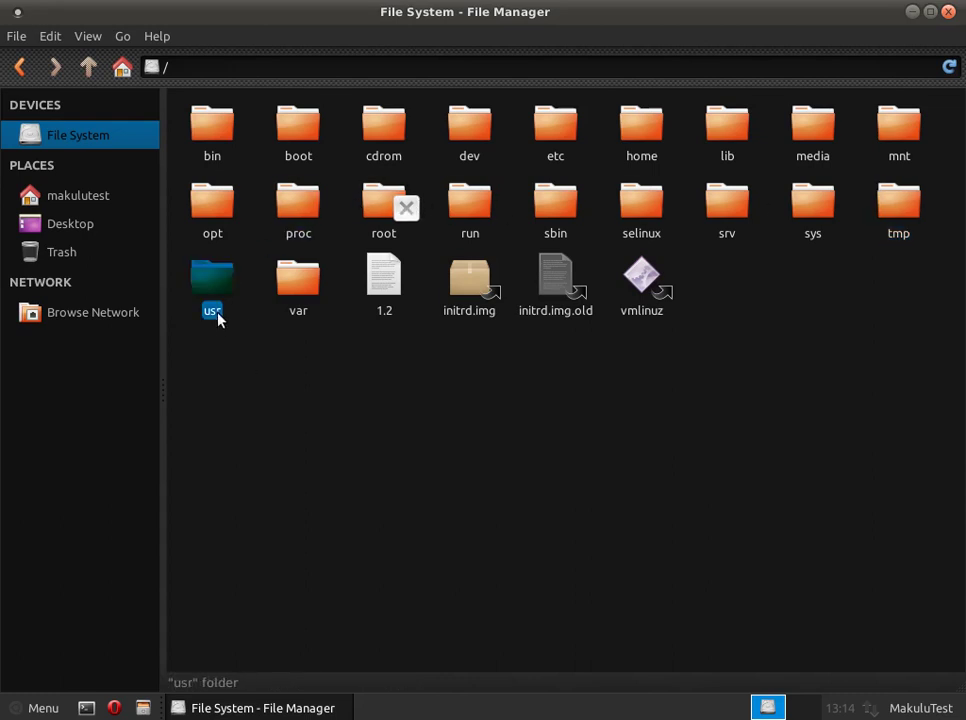
{"action": "left_click", "coordinate": [298, 306]}
{"action": "left_click", "coordinate": [390, 412]}
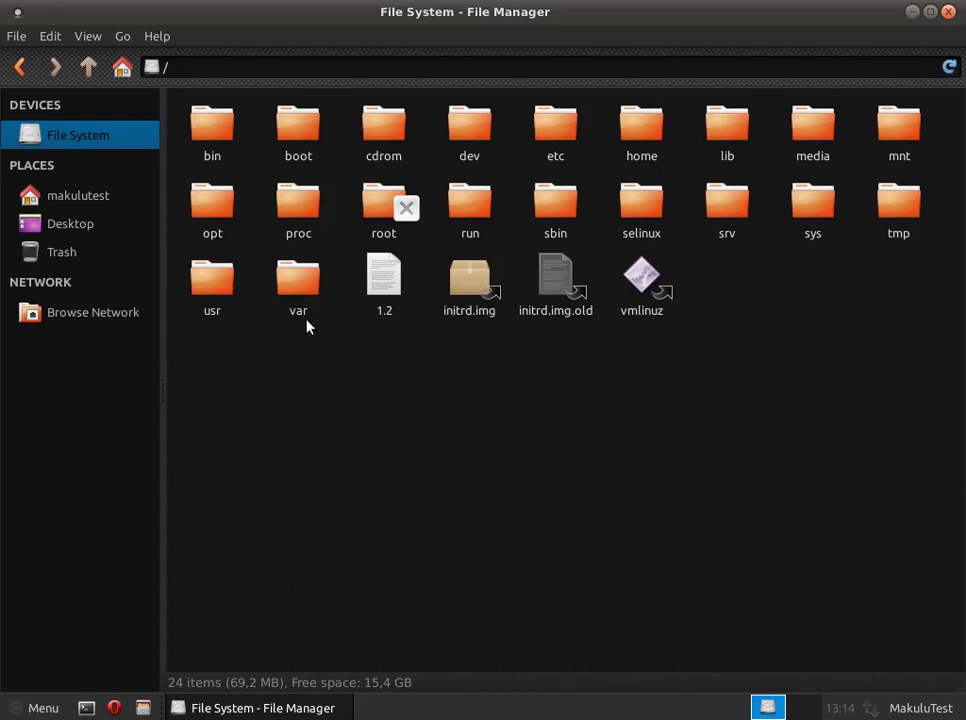
{"action": "left_click", "coordinate": [292, 300]}
{"action": "left_click", "coordinate": [340, 398]}
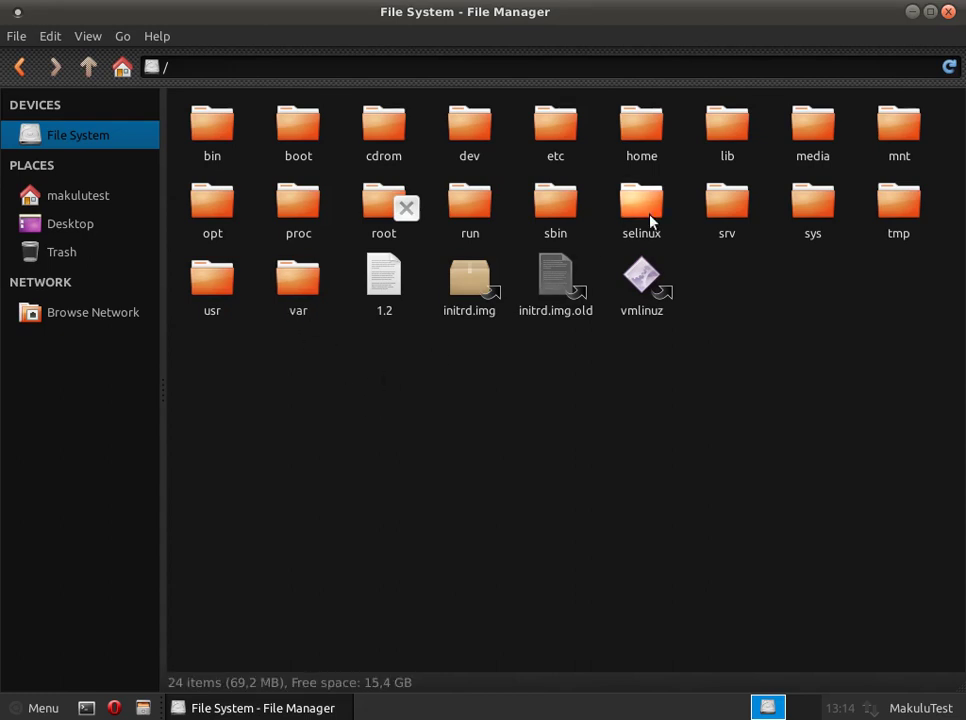
{"action": "left_click", "coordinate": [813, 208]}
{"action": "left_click", "coordinate": [950, 13]}
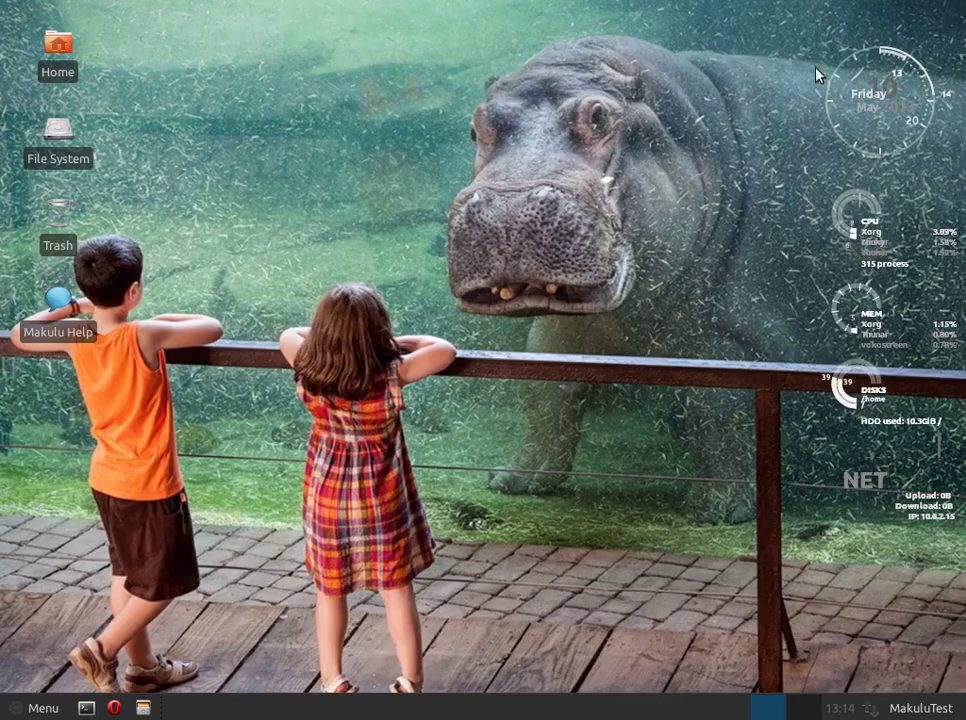
View the main menu's System and Settings entries and open the Settings Manager
{"action": "left_click", "coordinate": [18, 708]}
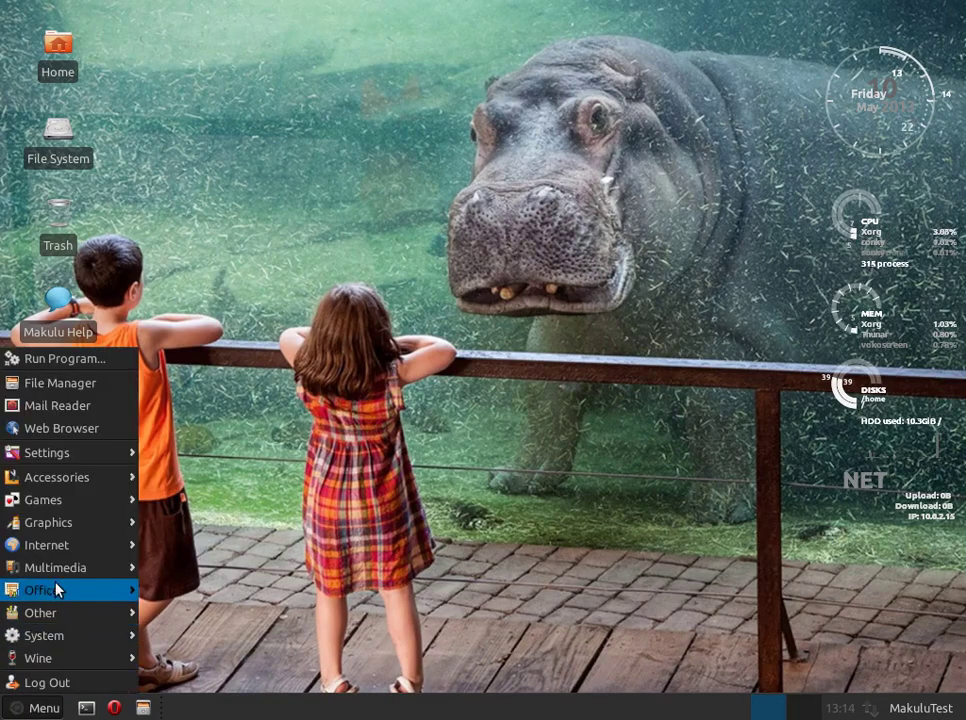
{"action": "mouse_move", "coordinate": [106, 642]}
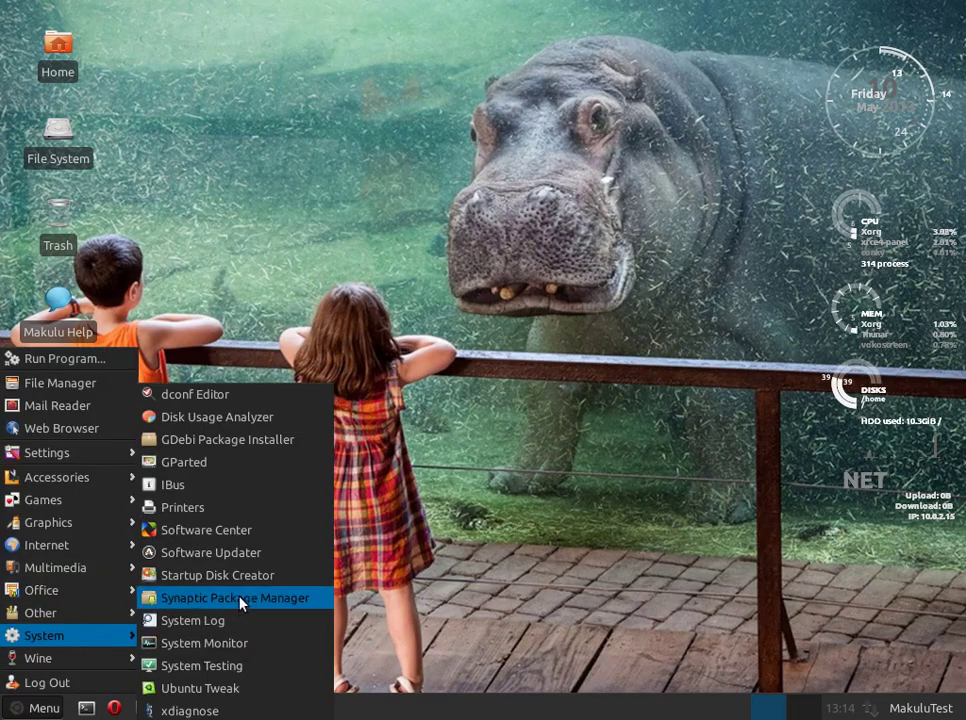
{"action": "mouse_move", "coordinate": [110, 470]}
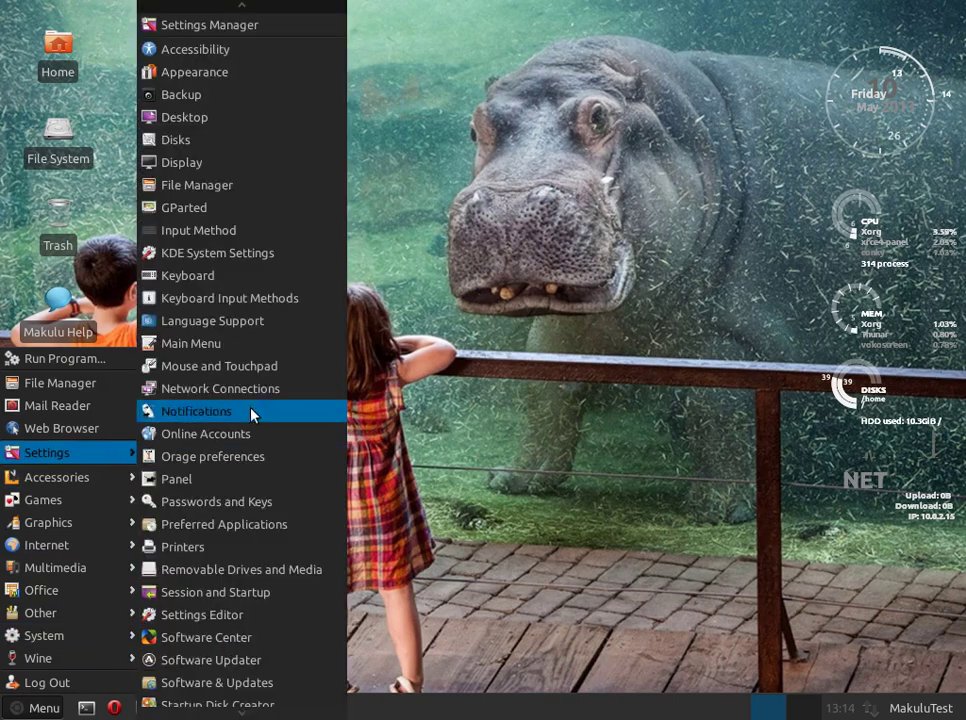
{"action": "left_click", "coordinate": [160, 22]}
Enlarge the Settings window until all categories from Personal to Other fit without scrolling, and reposition it on the desktop
{"action": "left_click_drag", "start_coordinate": [453, 111], "coordinate": [317, 29]}
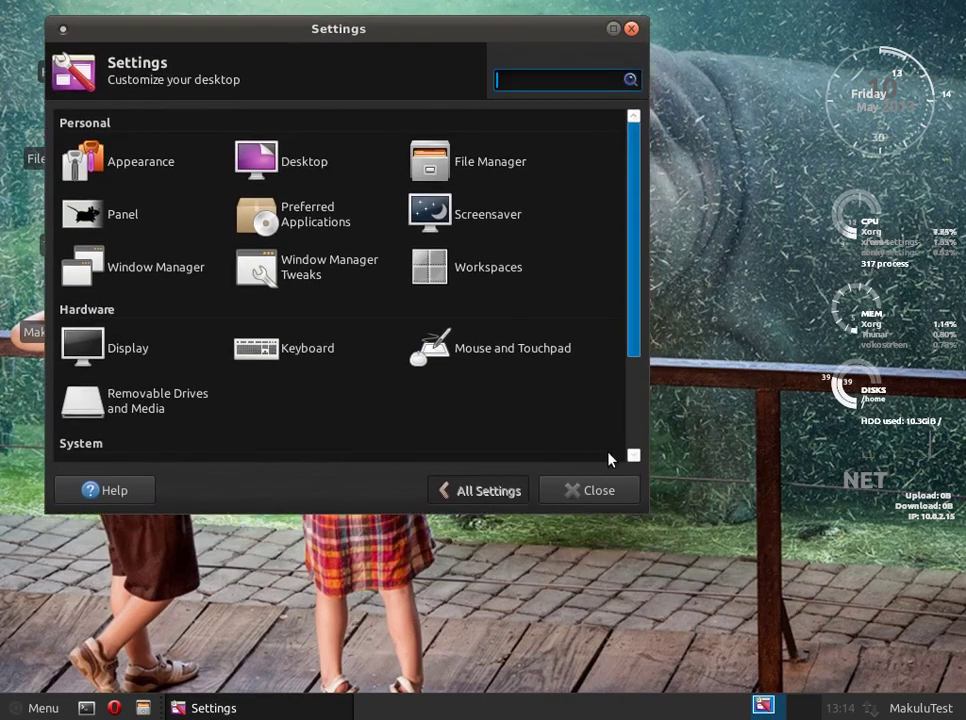
{"action": "left_click", "coordinate": [646, 517]}
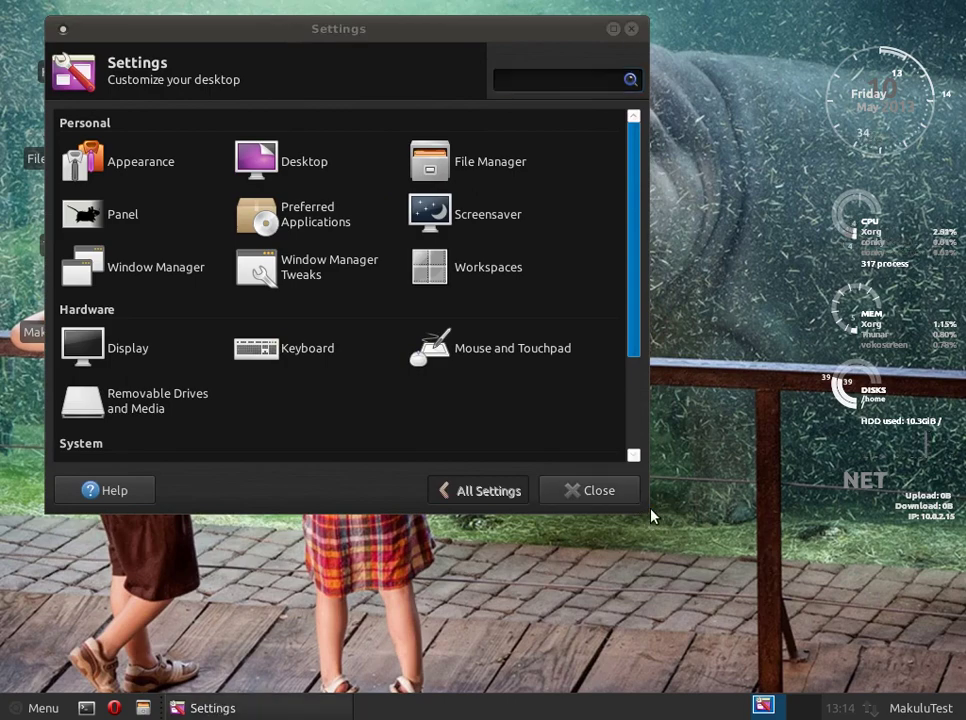
{"action": "left_click_drag", "start_coordinate": [643, 509], "coordinate": [833, 593]}
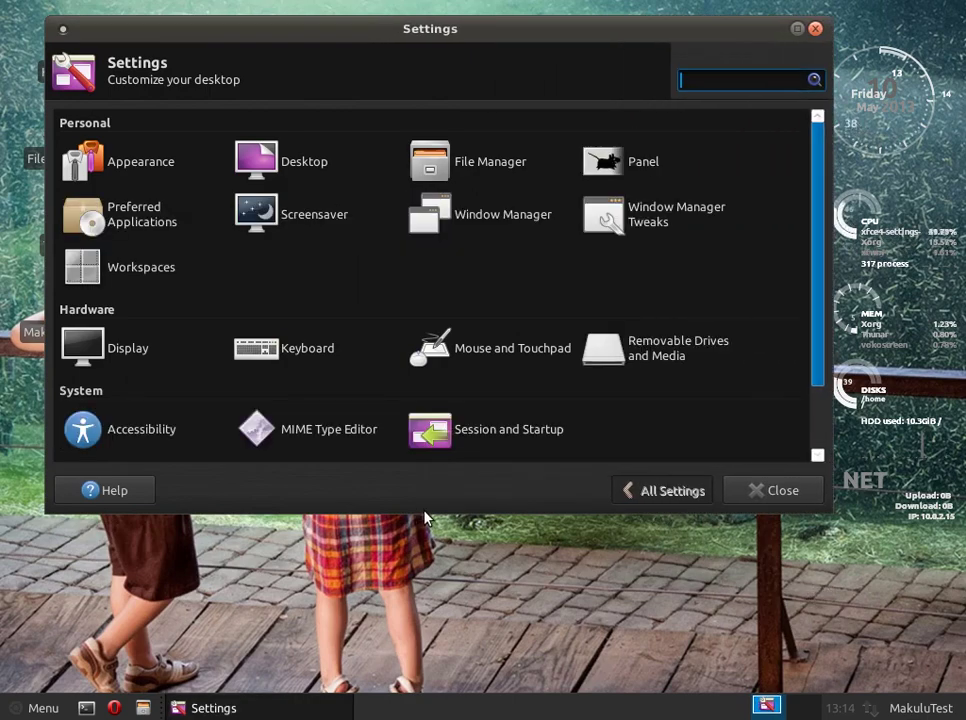
{"action": "left_click_drag", "start_coordinate": [425, 515], "coordinate": [457, 668]}
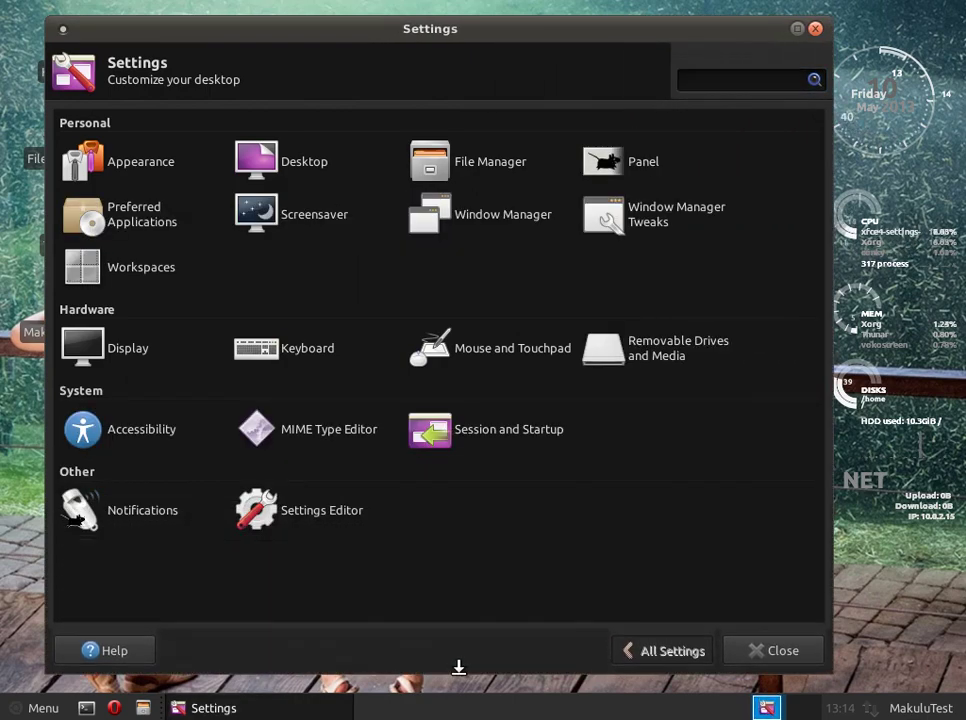
{"action": "left_click_drag", "start_coordinate": [364, 35], "coordinate": [401, 37]}
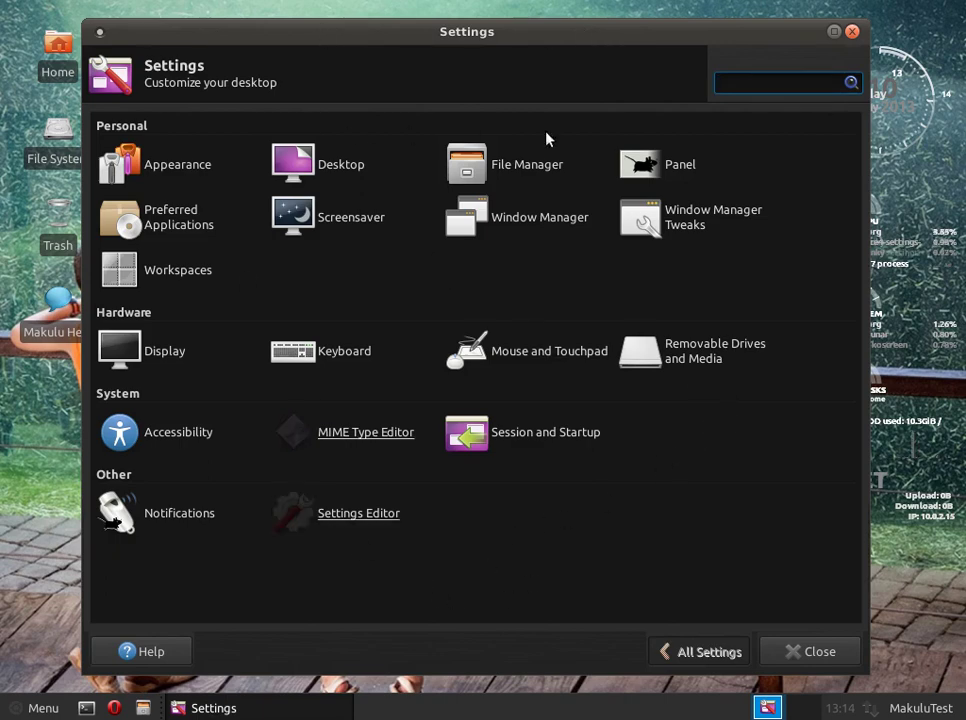
{"action": "left_click_drag", "start_coordinate": [313, 37], "coordinate": [327, 30]}
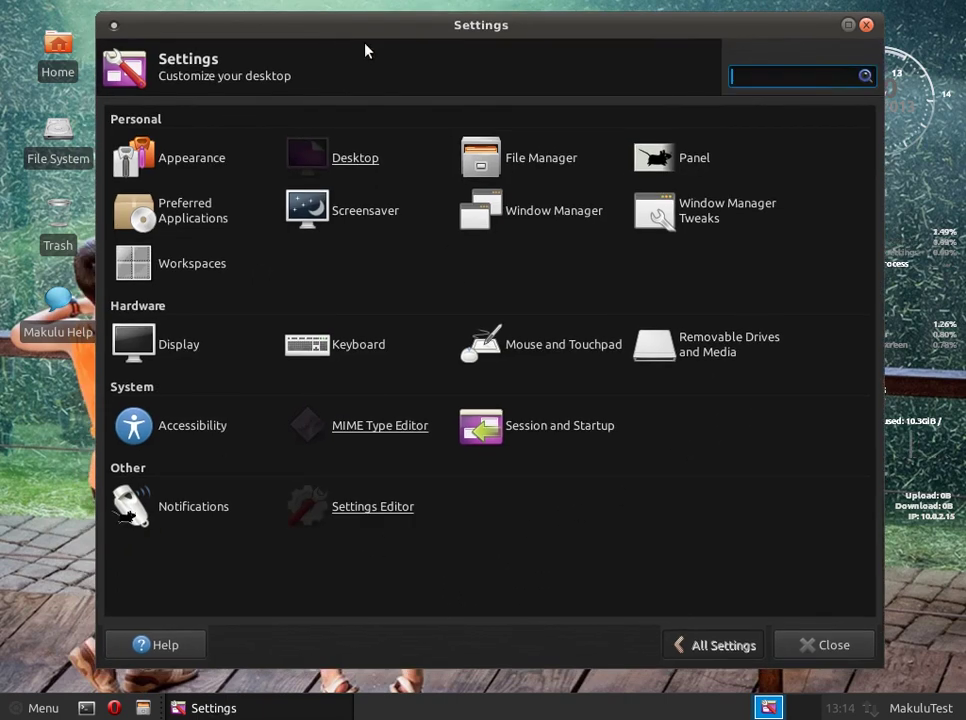
Look through the Appearance settings' list of style themes and close the Settings window
{"action": "left_click", "coordinate": [190, 158]}
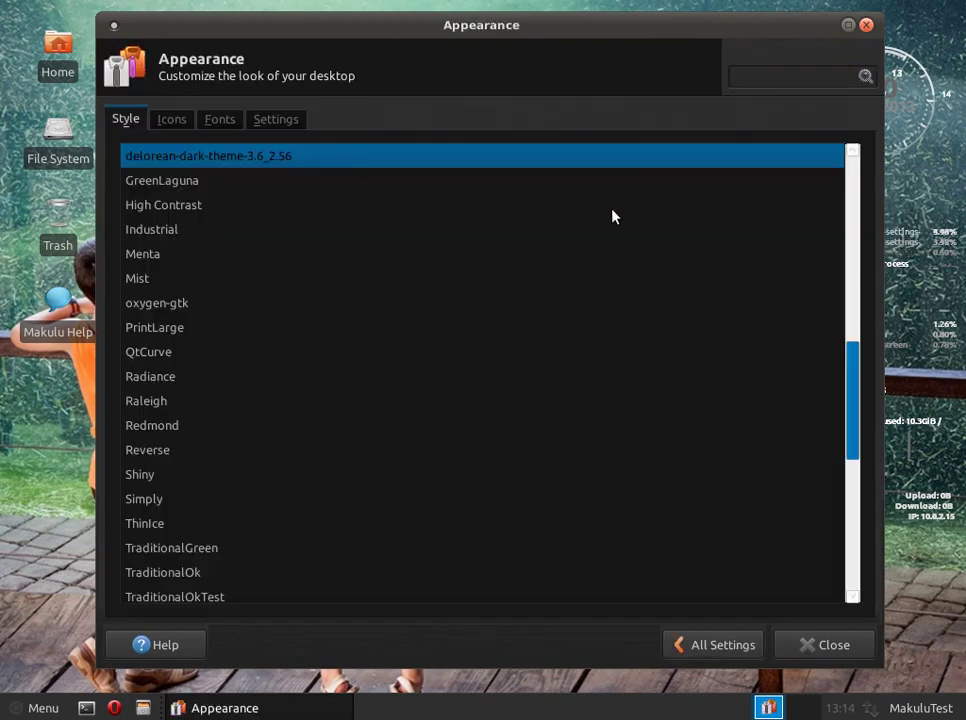
{"action": "left_click_drag", "start_coordinate": [855, 408], "coordinate": [914, 378]}
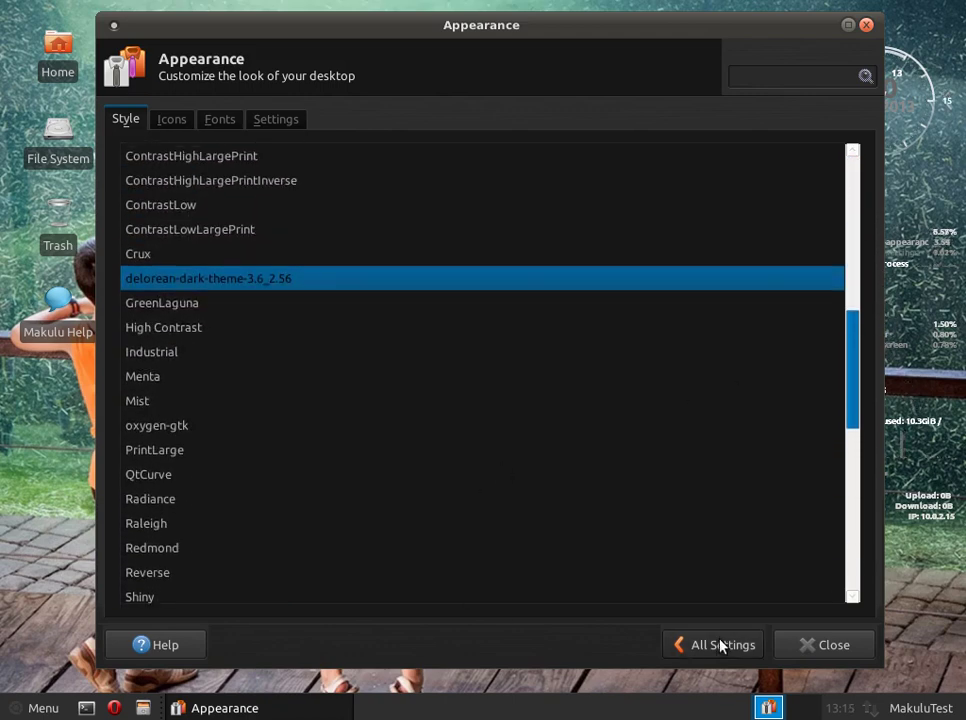
{"action": "left_click", "coordinate": [800, 641]}
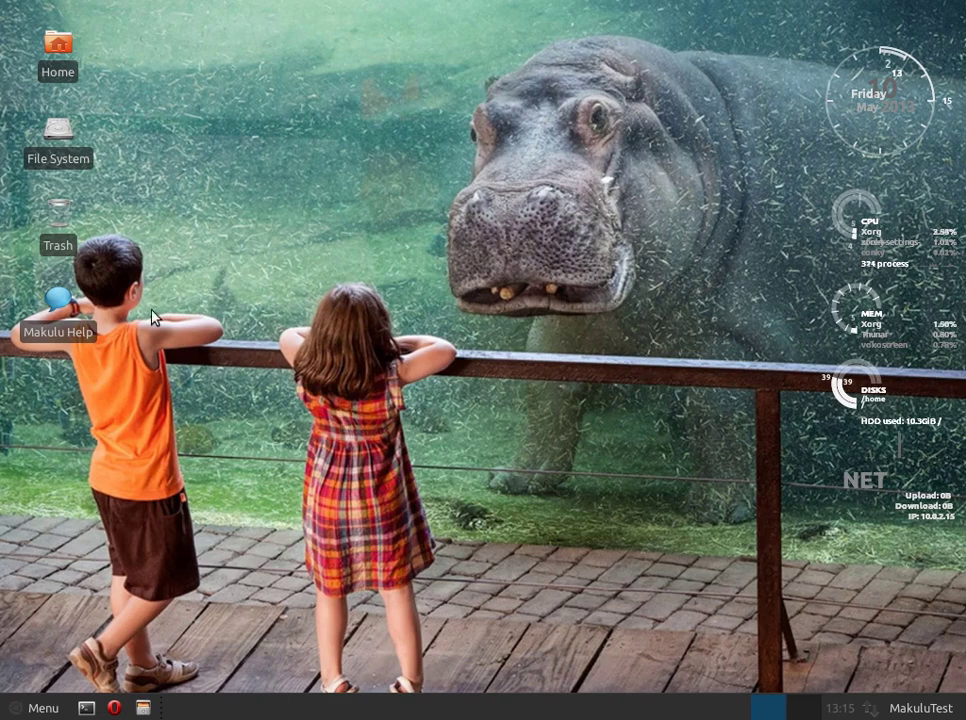
{"action": "left_click", "coordinate": [35, 708]}
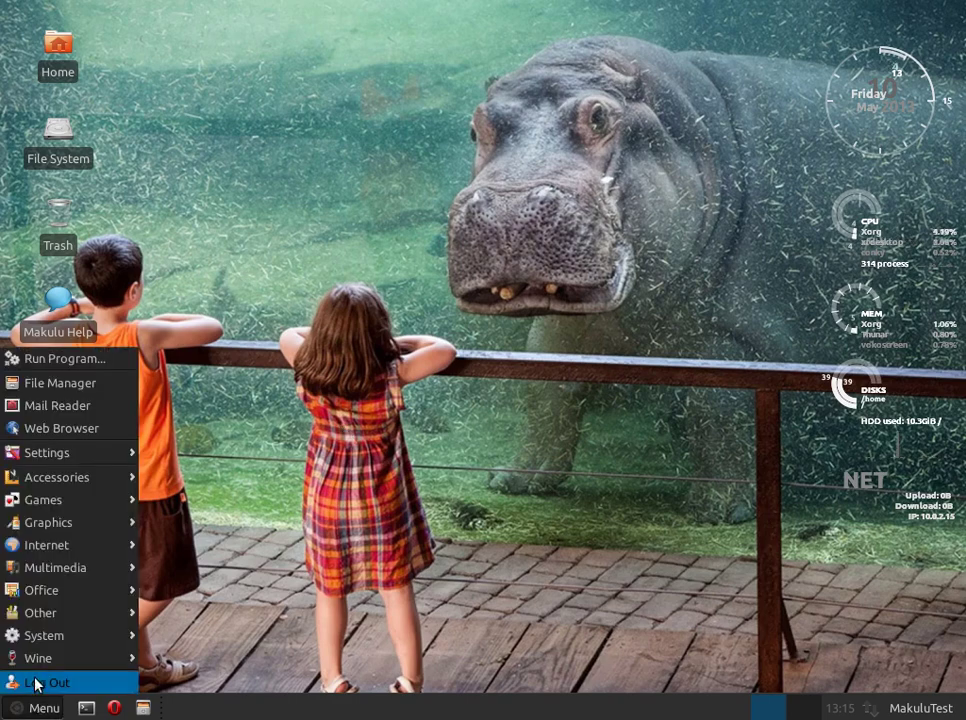
{"action": "mouse_move", "coordinate": [37, 658]}
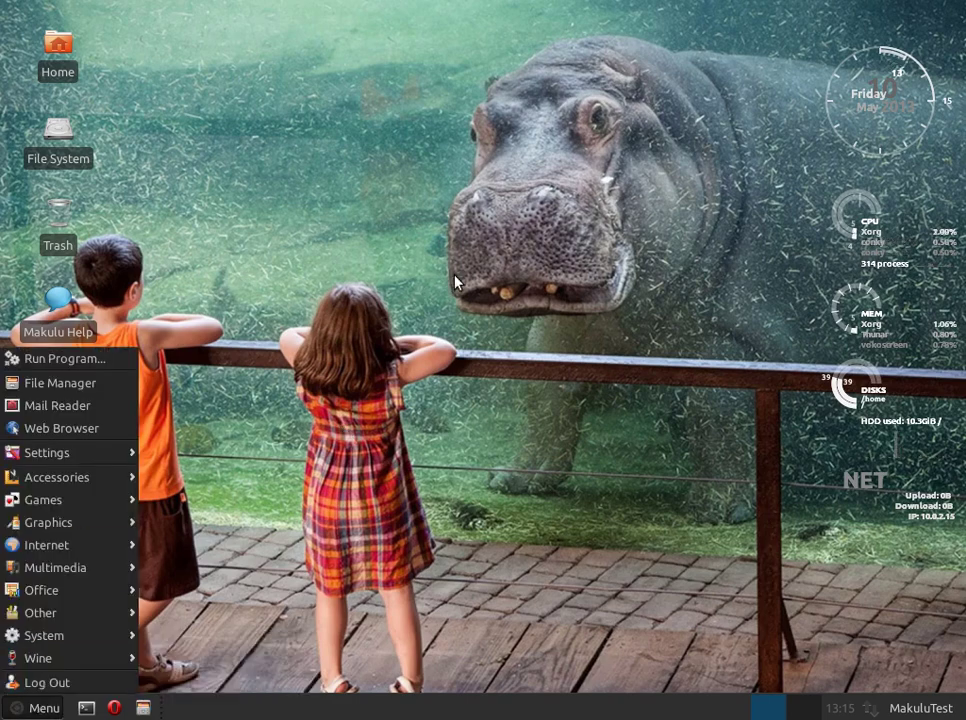
{"action": "left_click", "coordinate": [785, 78]}
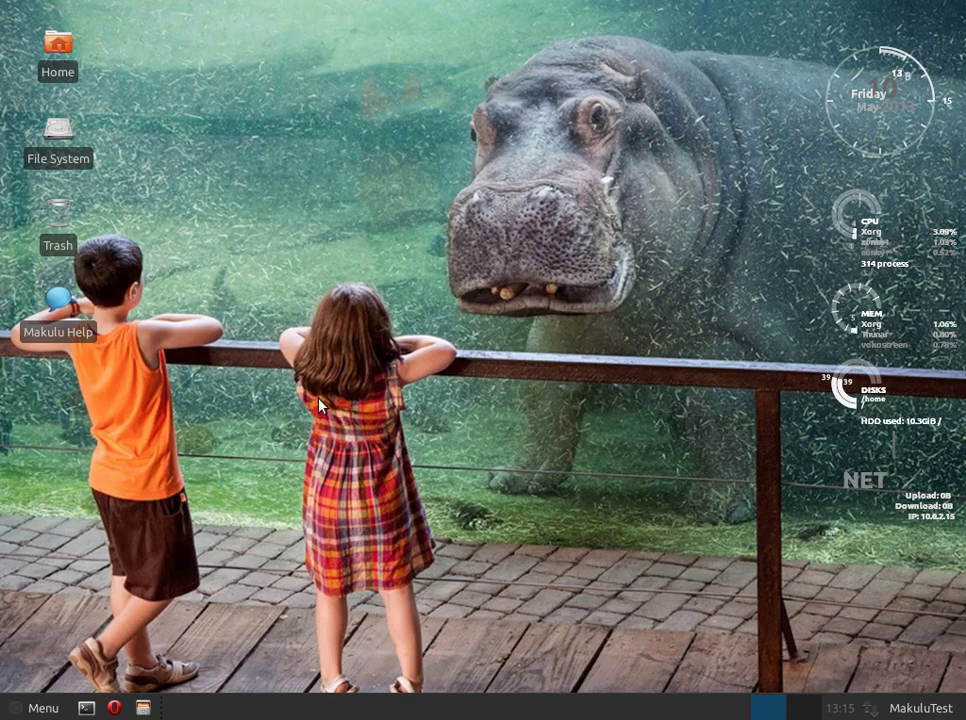
Log out of the Xfce session
{"action": "left_click", "coordinate": [28, 707]}
{"action": "left_click", "coordinate": [63, 682]}
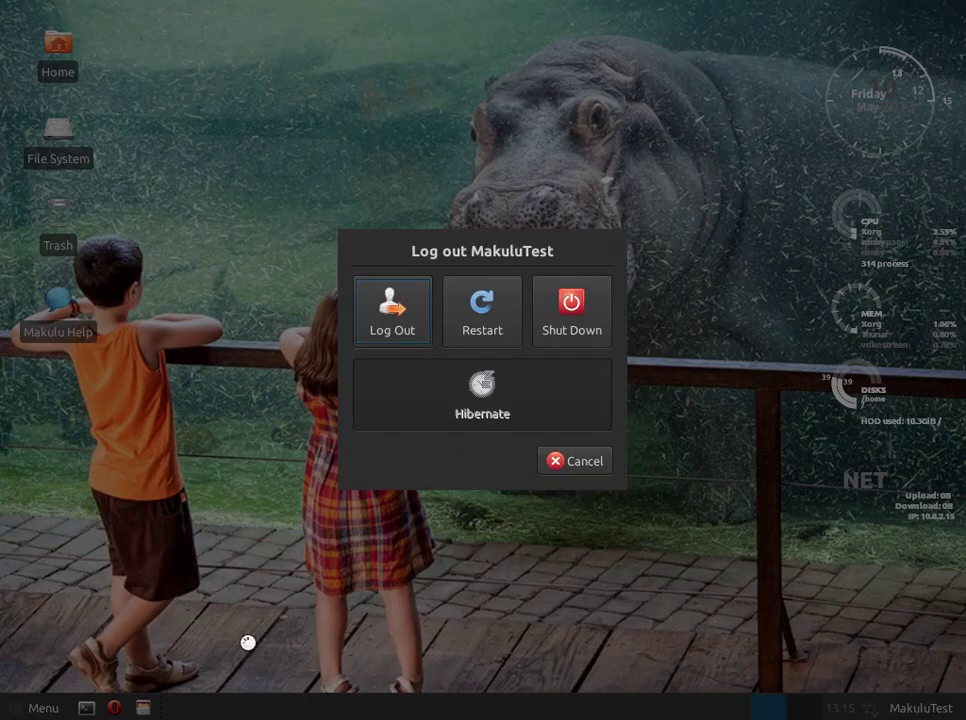
{"action": "left_click", "coordinate": [388, 316]}
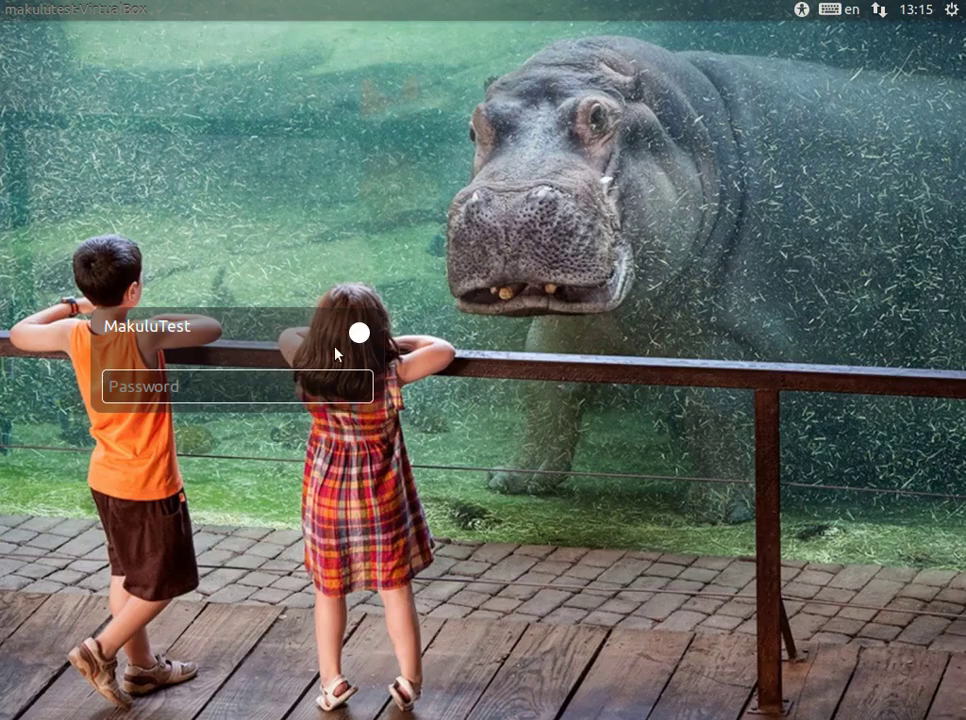
Select KDE as the desktop environment on the login screen and log in with the account password
{"action": "left_click", "coordinate": [359, 332]}
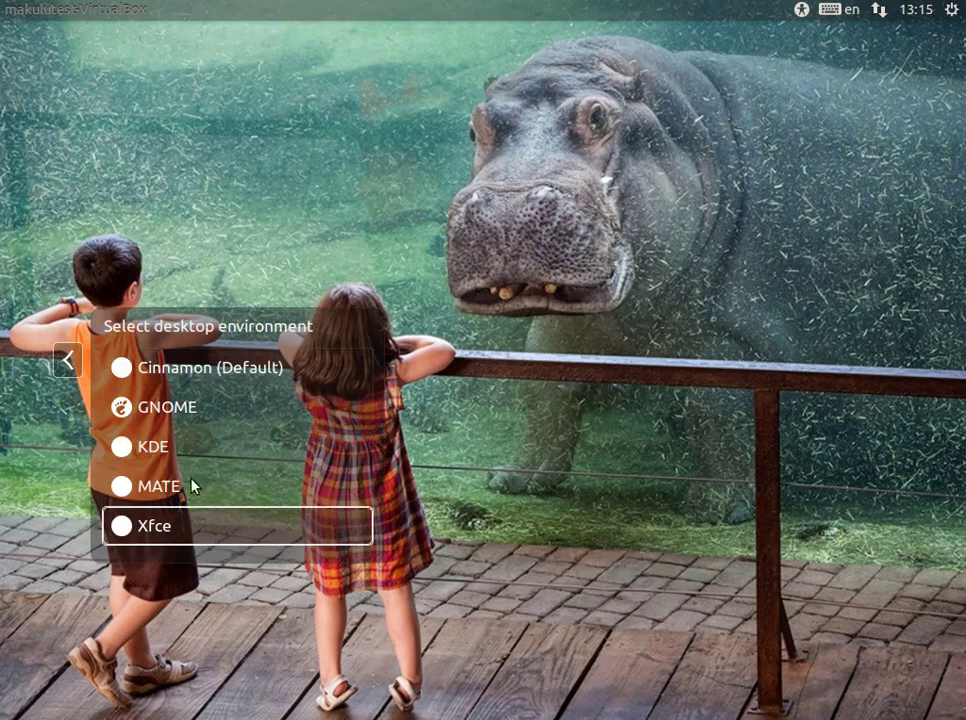
{"action": "left_click", "coordinate": [169, 452]}
{"action": "type", "text": "m"}
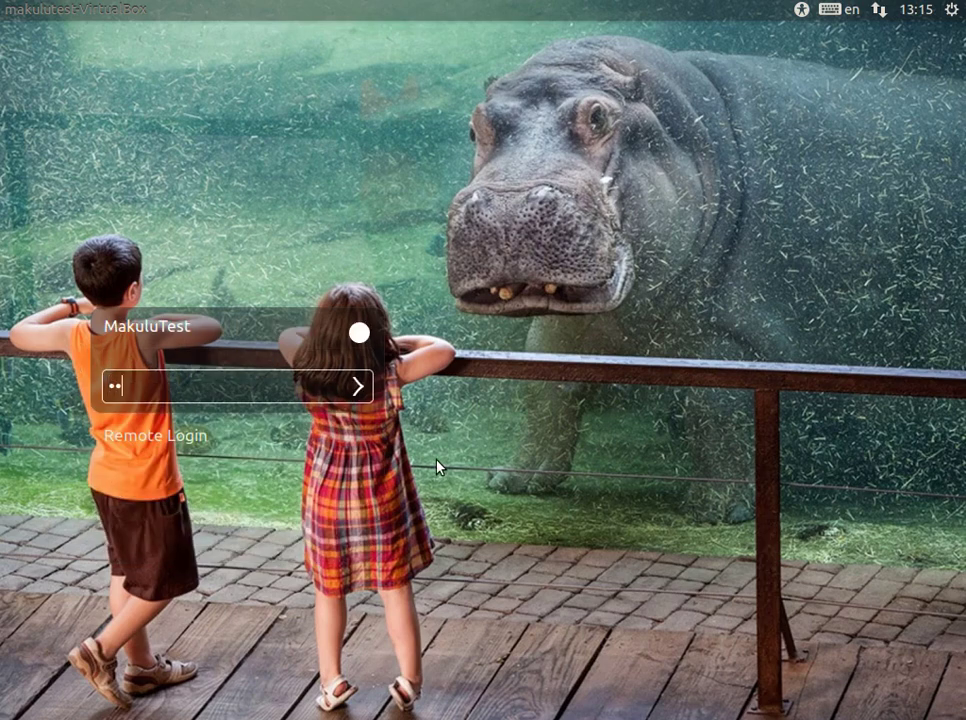
{"action": "key", "text": "Return"}
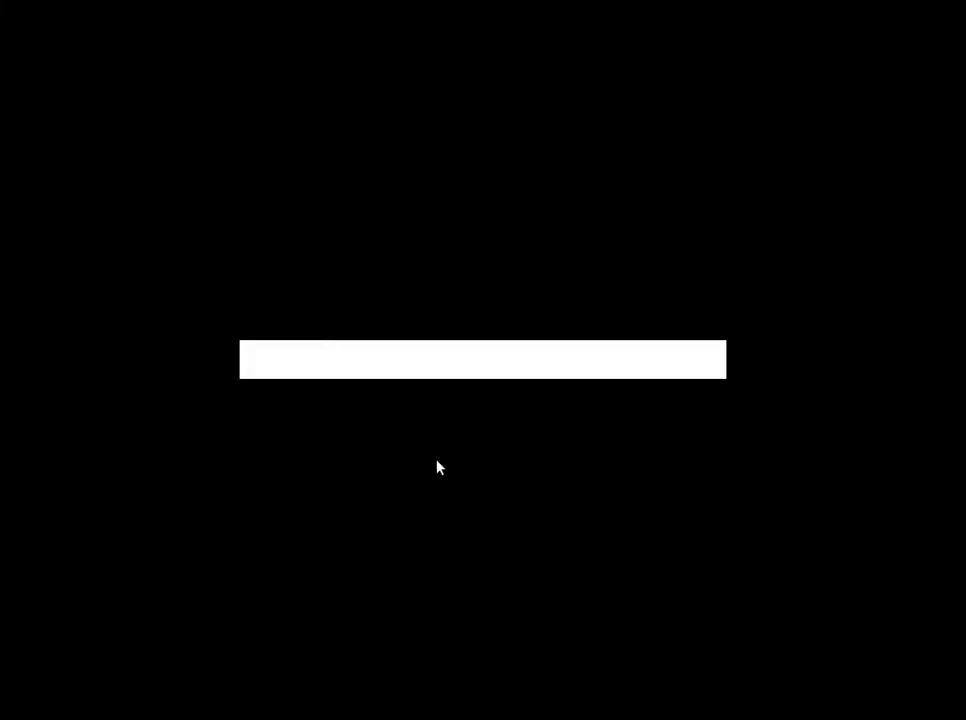
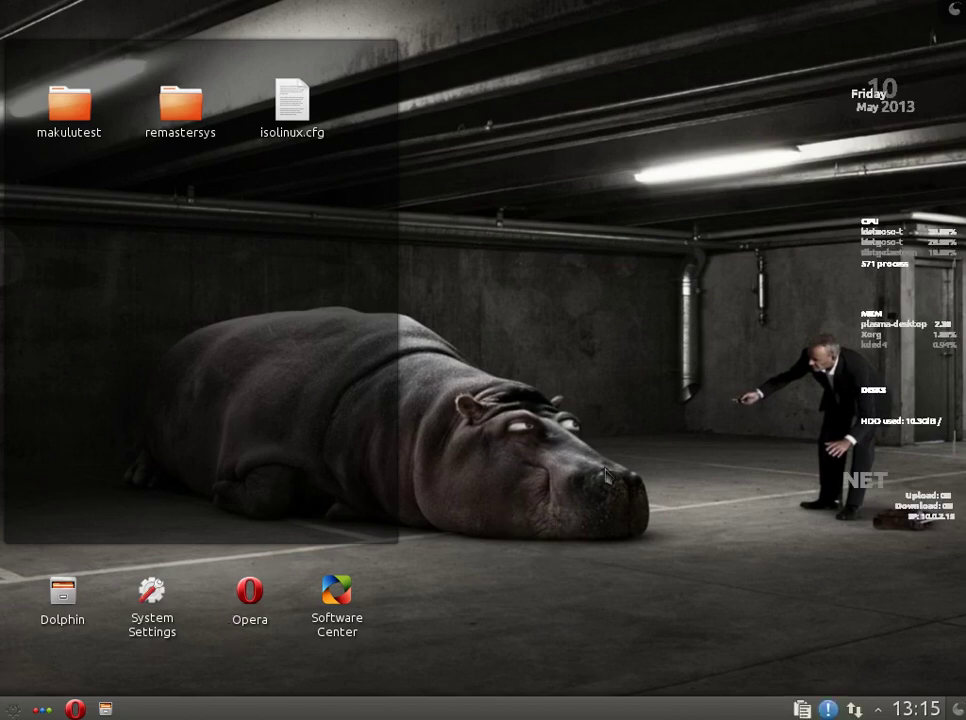
Open the pending update information about the Steam Installer and dismiss it without starting Steam
{"action": "left_click", "coordinate": [948, 607]}
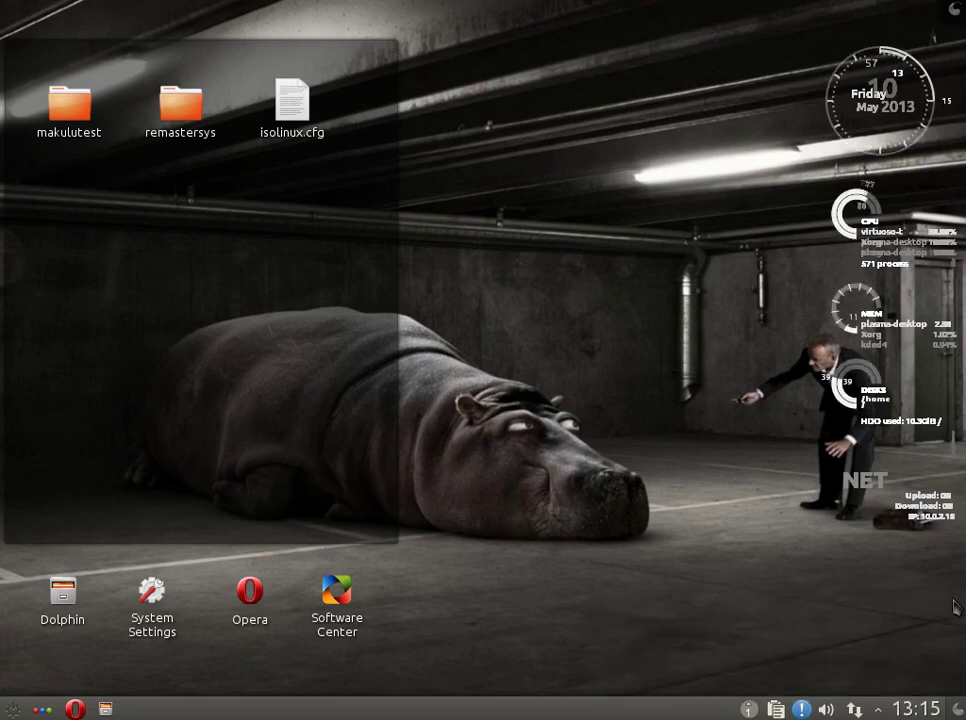
{"action": "left_click", "coordinate": [797, 703]}
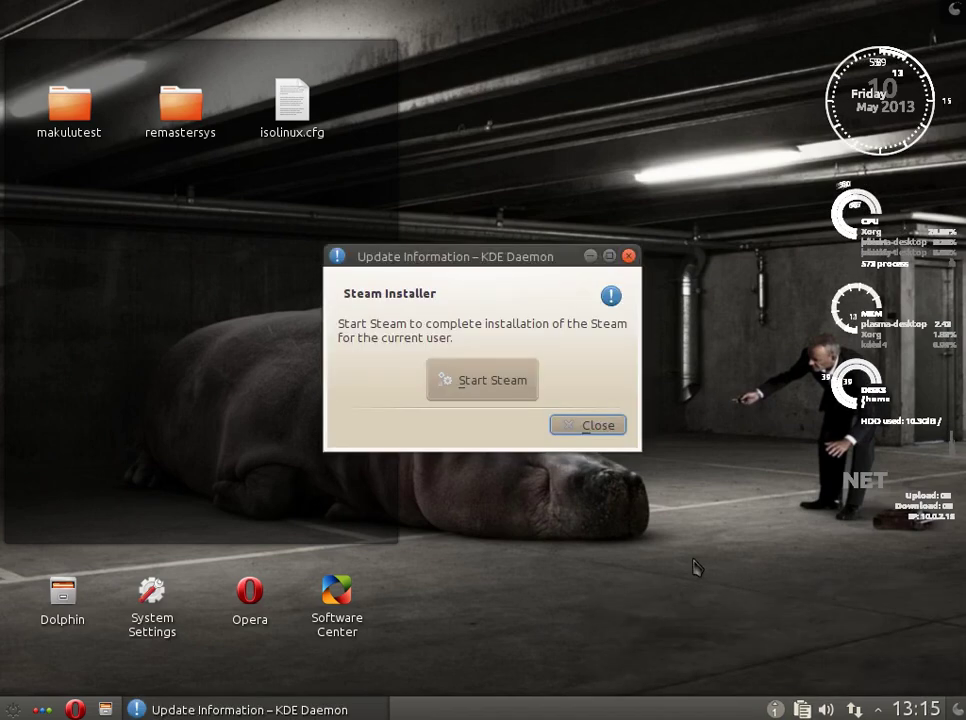
{"action": "left_click", "coordinate": [595, 428]}
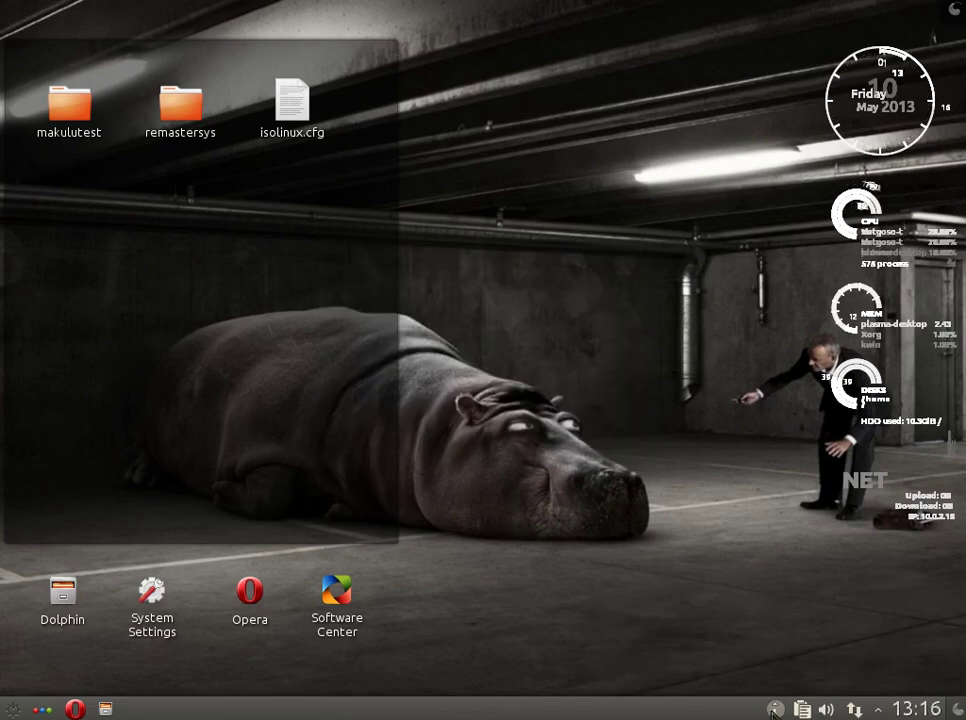
{"action": "left_click", "coordinate": [951, 630]}
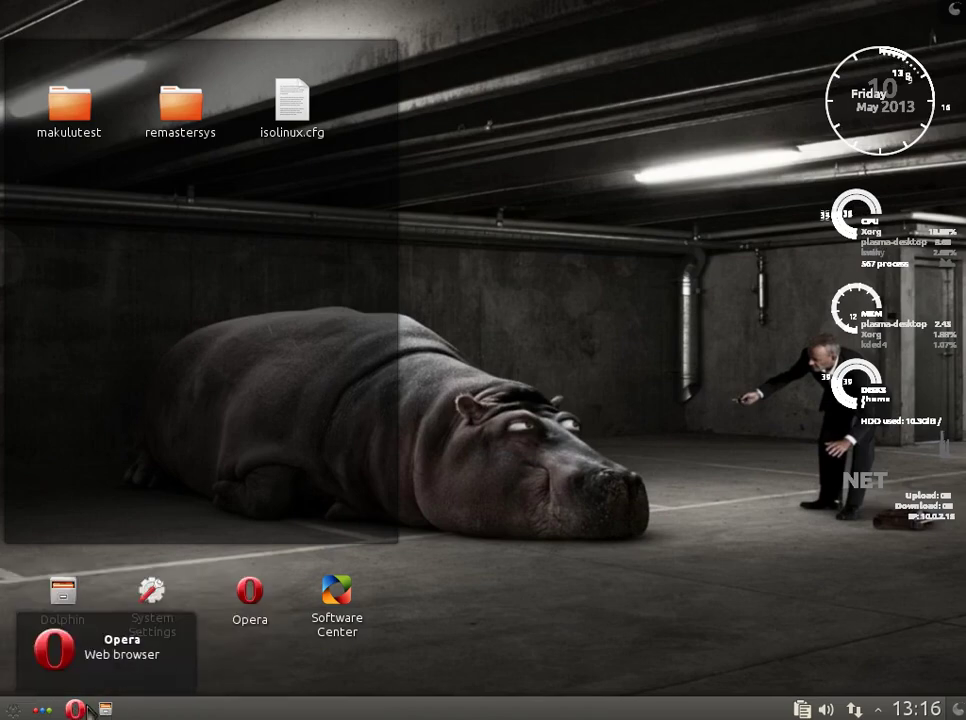
Look over the KDE application launcher's Favorites and its Leave options, and close the launcher
{"action": "left_click", "coordinate": [14, 708]}
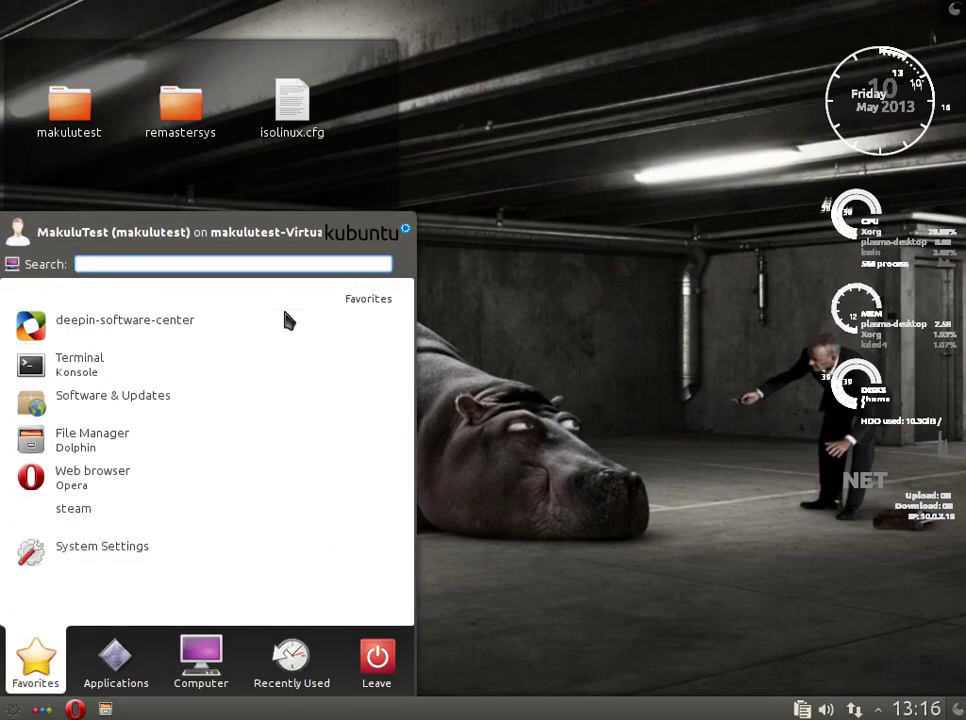
{"action": "mouse_move", "coordinate": [377, 658]}
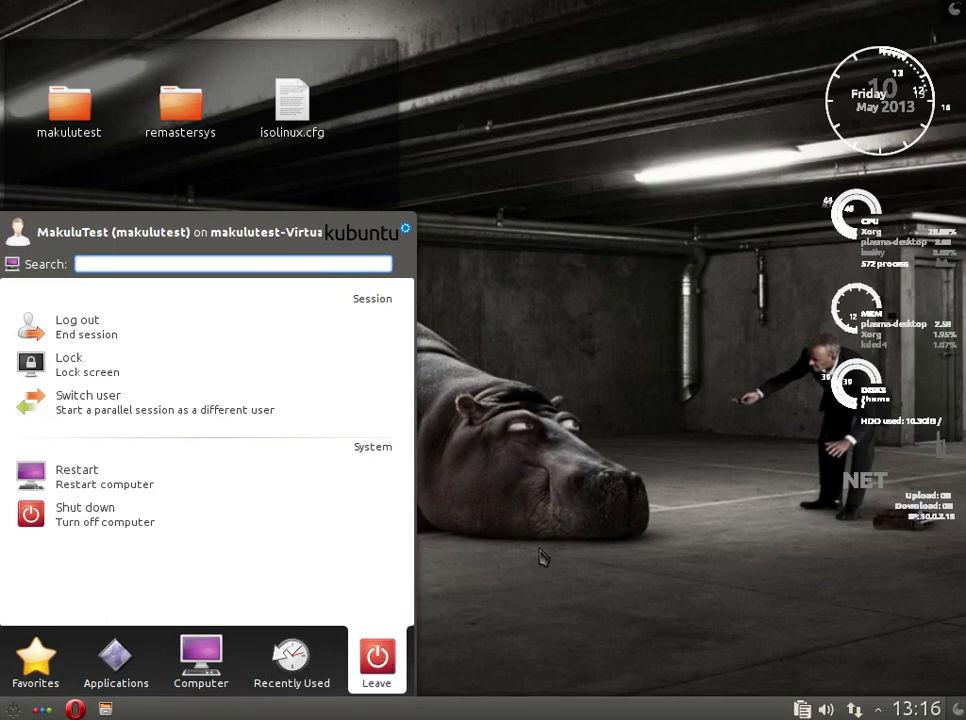
{"action": "left_click", "coordinate": [412, 554]}
Open the Dolphin file manager and examine the Videos folder's context menu options, including Dropbox, Insync and Compress
{"action": "left_click", "coordinate": [105, 709]}
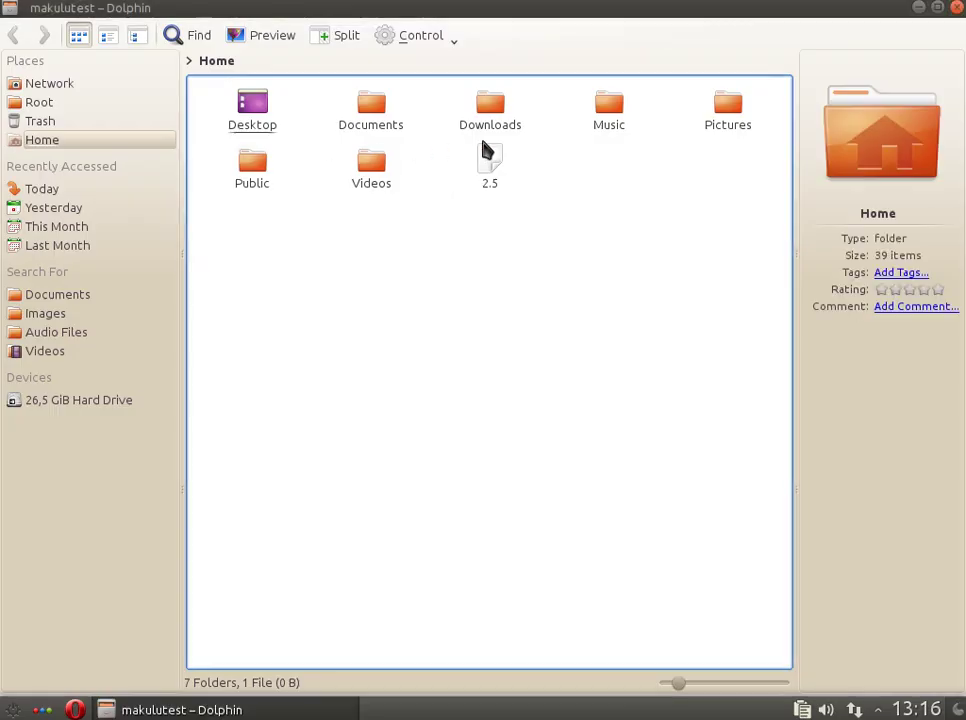
{"action": "right_click", "coordinate": [371, 177]}
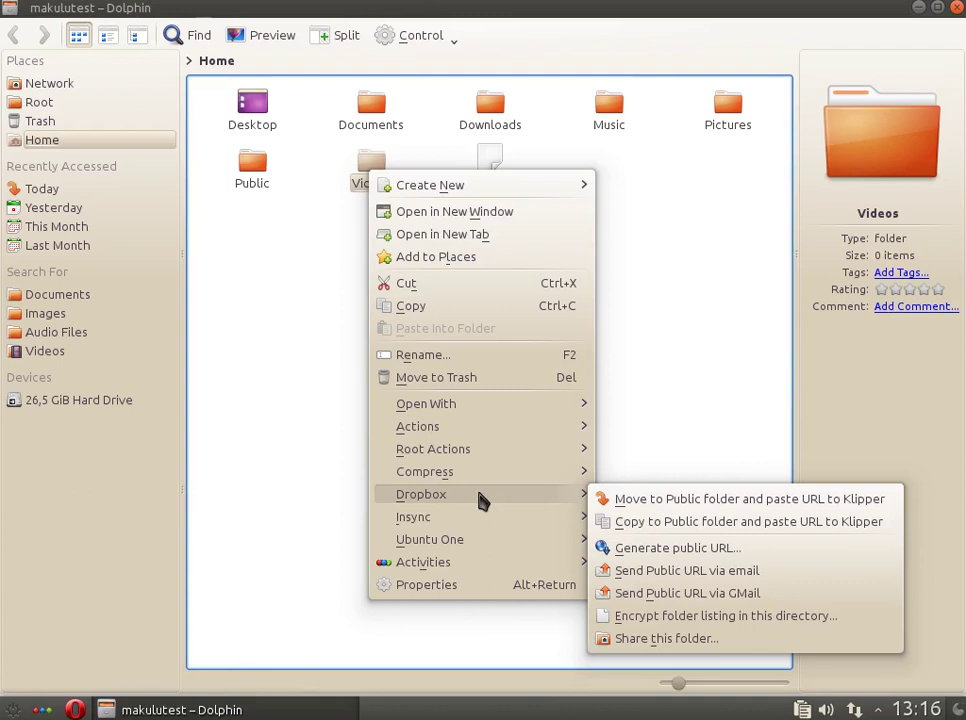
{"action": "mouse_move", "coordinate": [476, 500]}
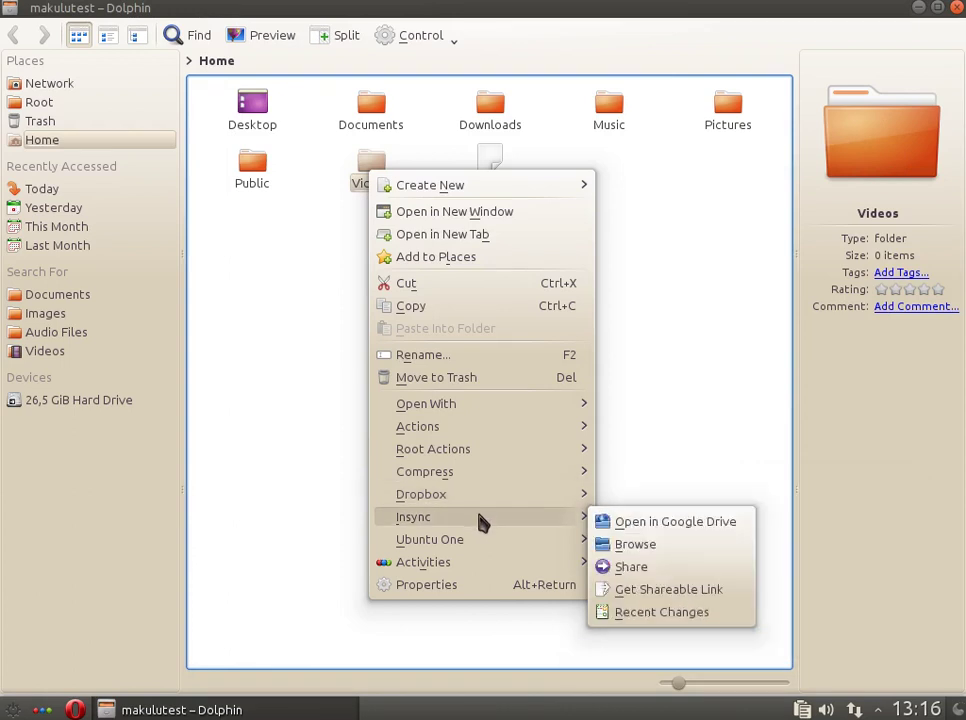
{"action": "mouse_move", "coordinate": [482, 548]}
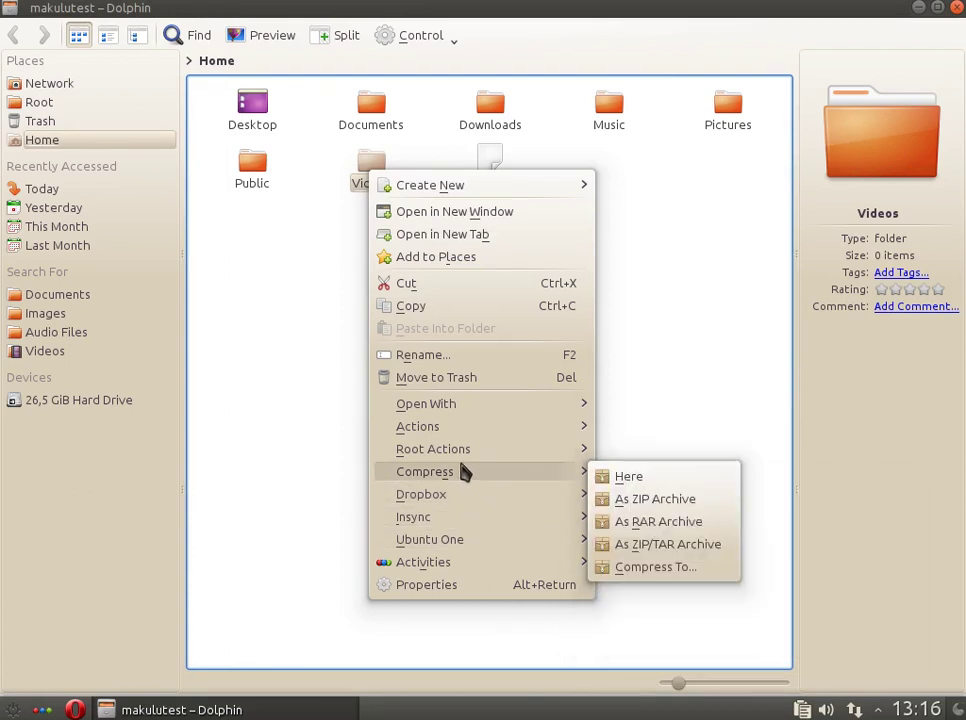
{"action": "mouse_move", "coordinate": [457, 455]}
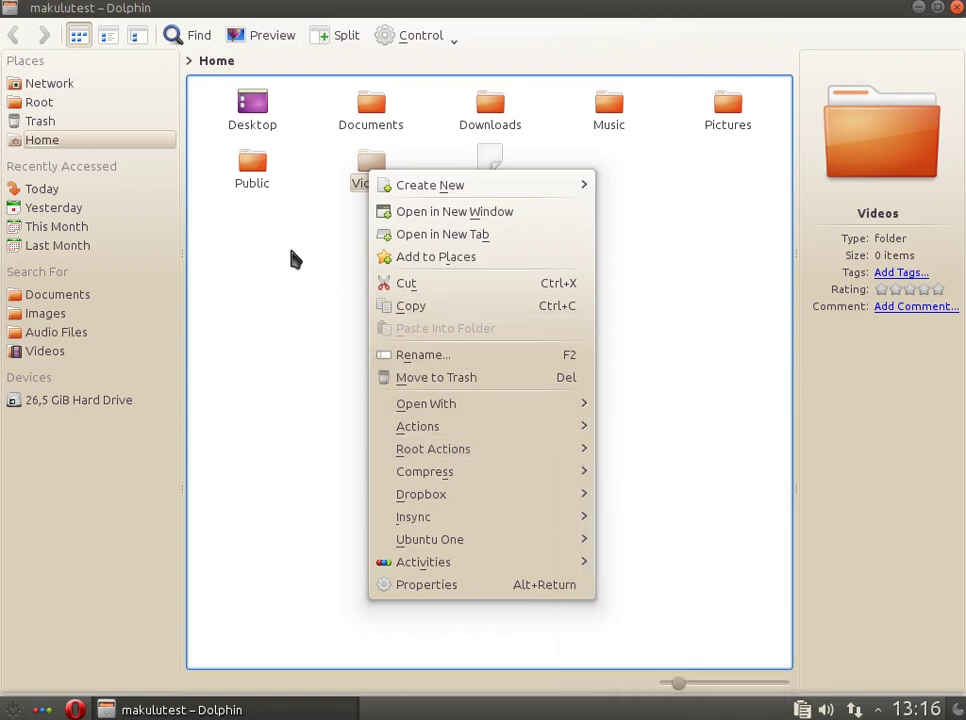
{"action": "left_click", "coordinate": [290, 298]}
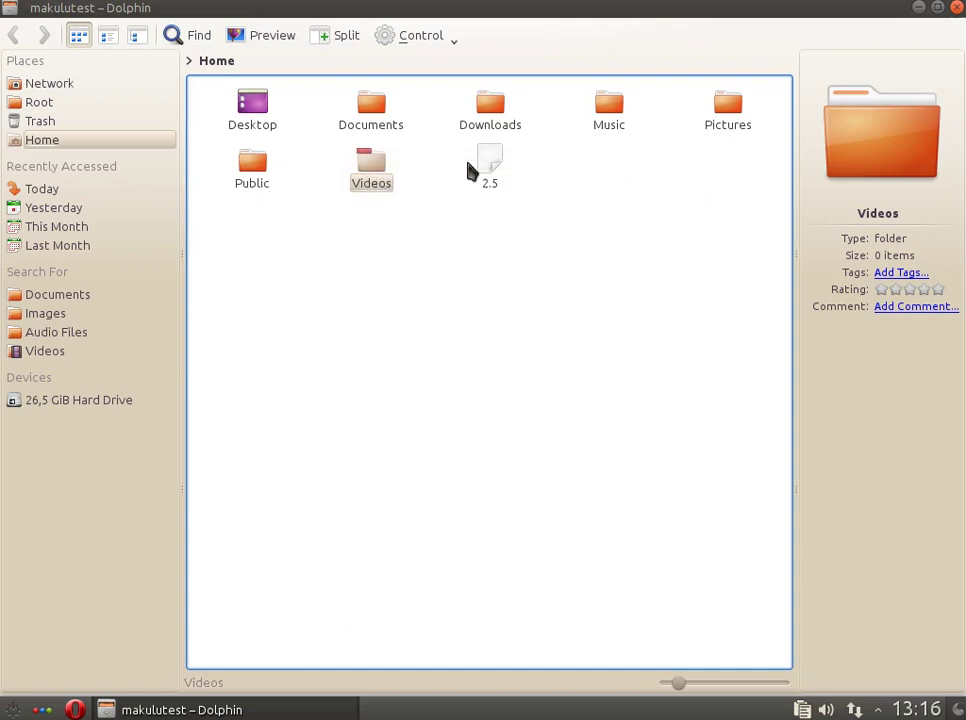
Run Dolphin's predefined search for images and return to the Home folder
{"action": "left_click", "coordinate": [615, 191]}
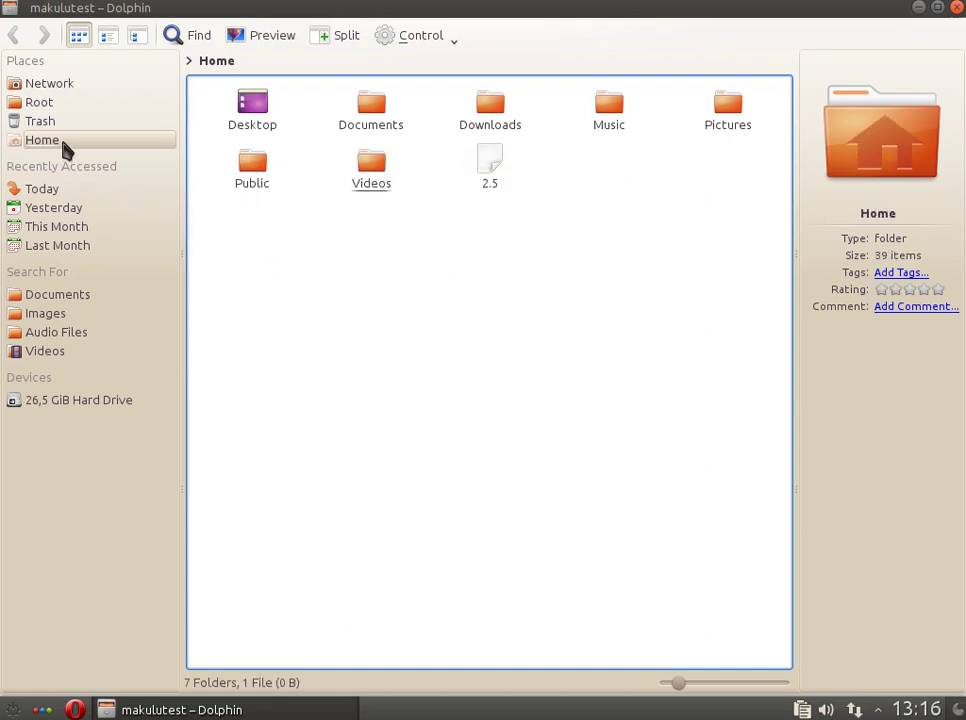
{"action": "left_click", "coordinate": [68, 316]}
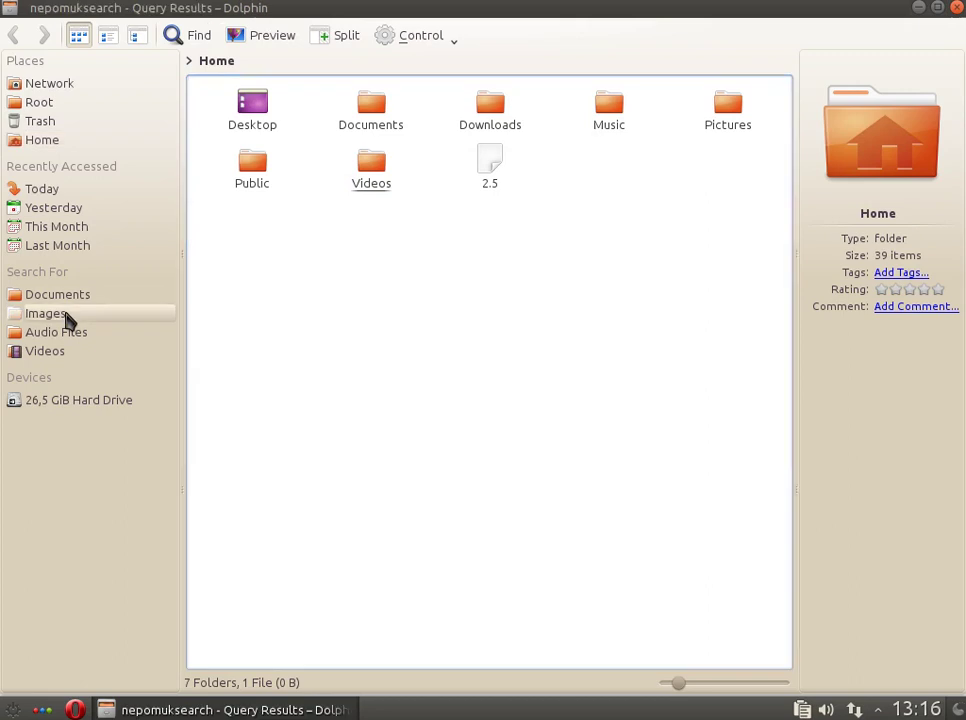
{"action": "left_click", "coordinate": [70, 146]}
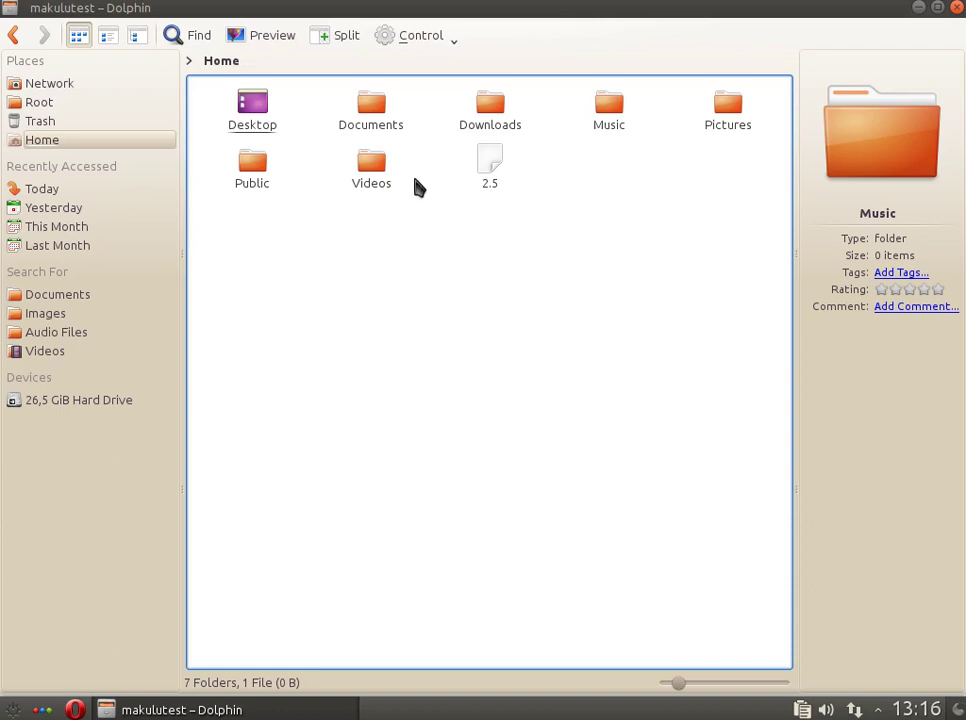
View the general properties of the Videos folder and cancel the dialog without changes
{"action": "right_click", "coordinate": [373, 168]}
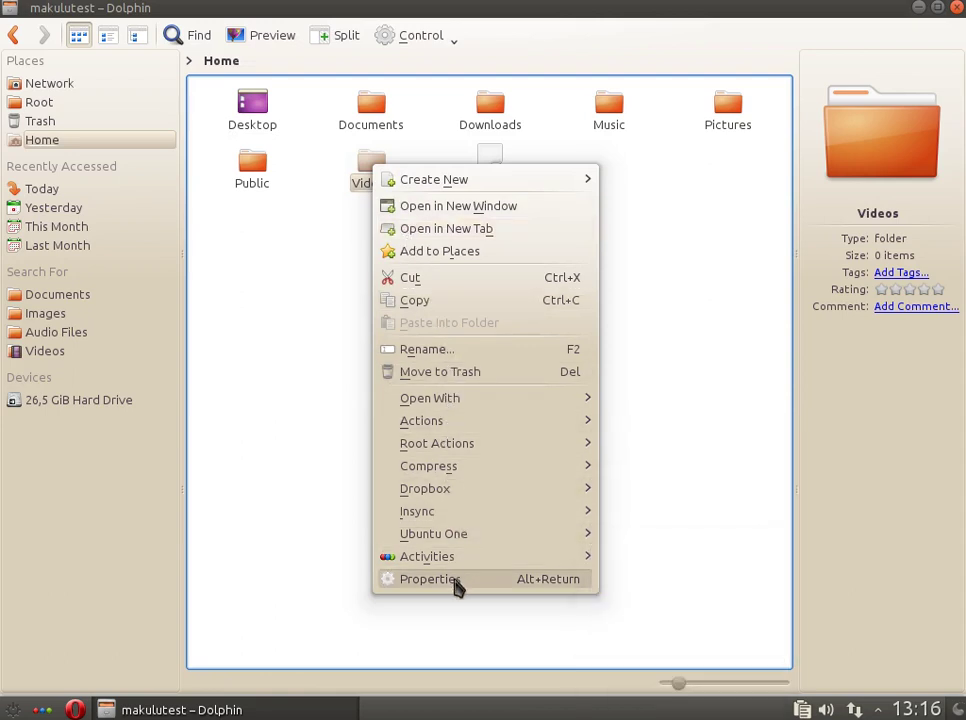
{"action": "left_click", "coordinate": [455, 585]}
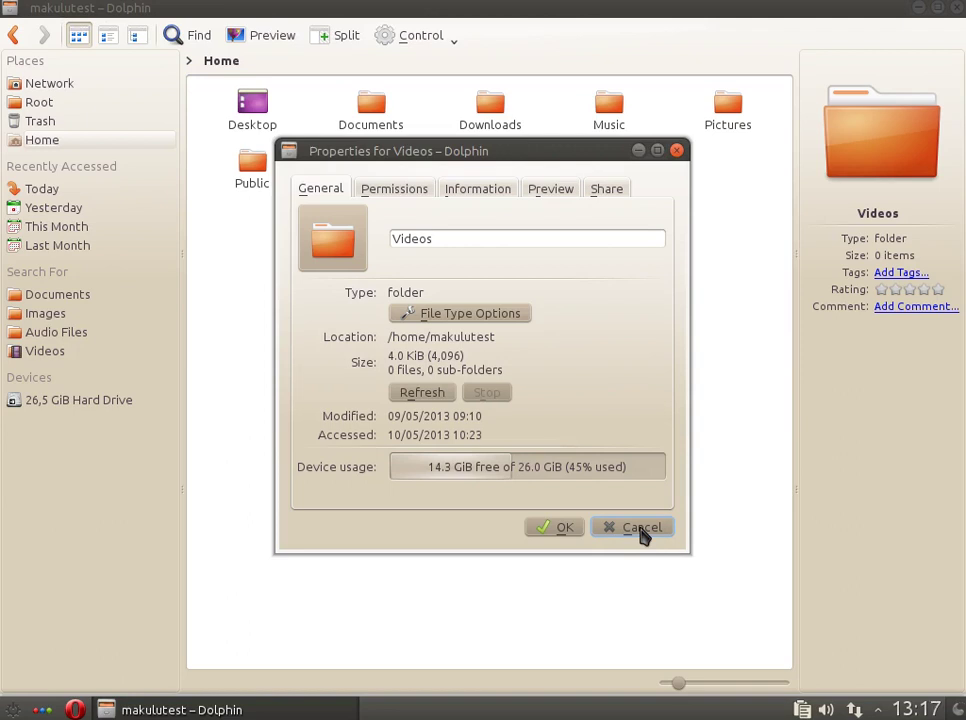
{"action": "left_click", "coordinate": [641, 529]}
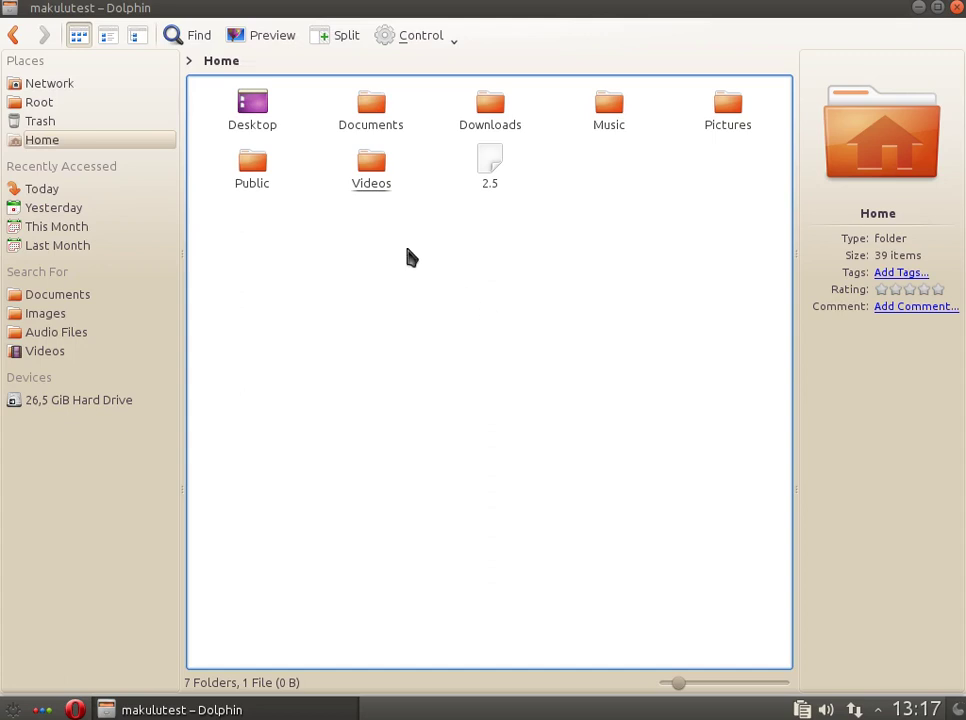
Review the Videos folder's context menu once more, dismiss it and close Dolphin
{"action": "right_click", "coordinate": [374, 182]}
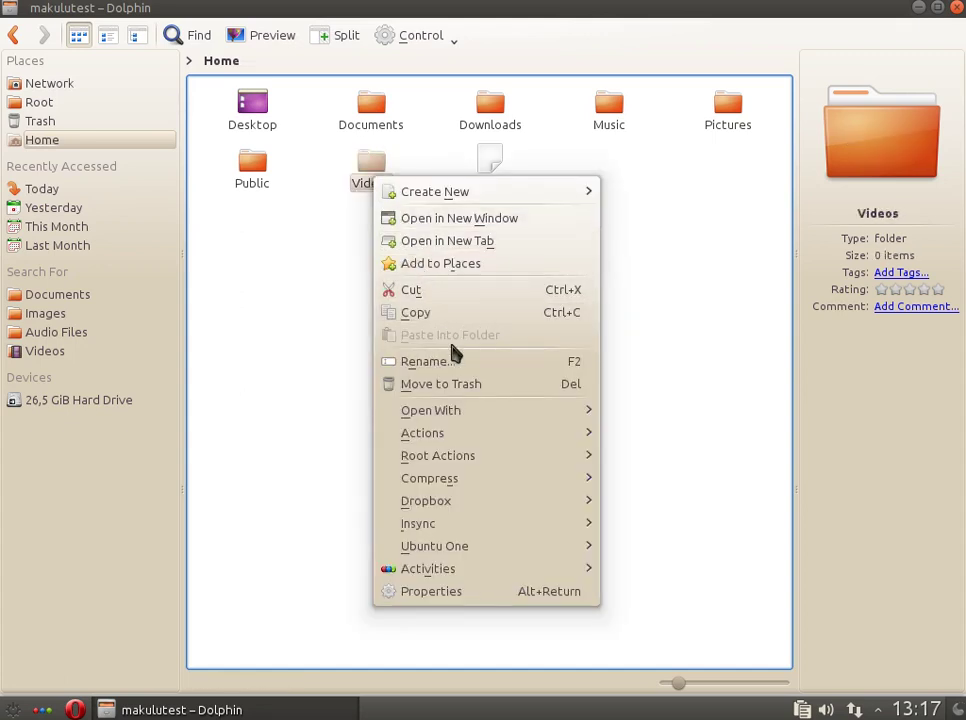
{"action": "left_click", "coordinate": [675, 248]}
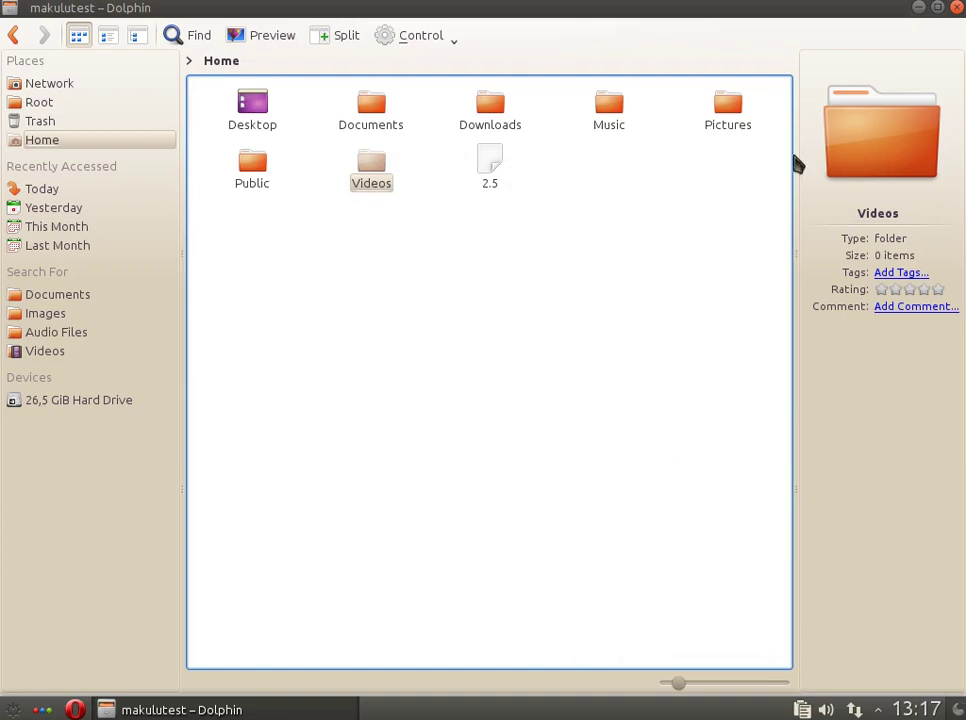
{"action": "left_click", "coordinate": [958, 8]}
Open System Settings, look over its categories from Common Appearance and Behavior to System Administration, and close it
{"action": "left_click", "coordinate": [160, 595]}
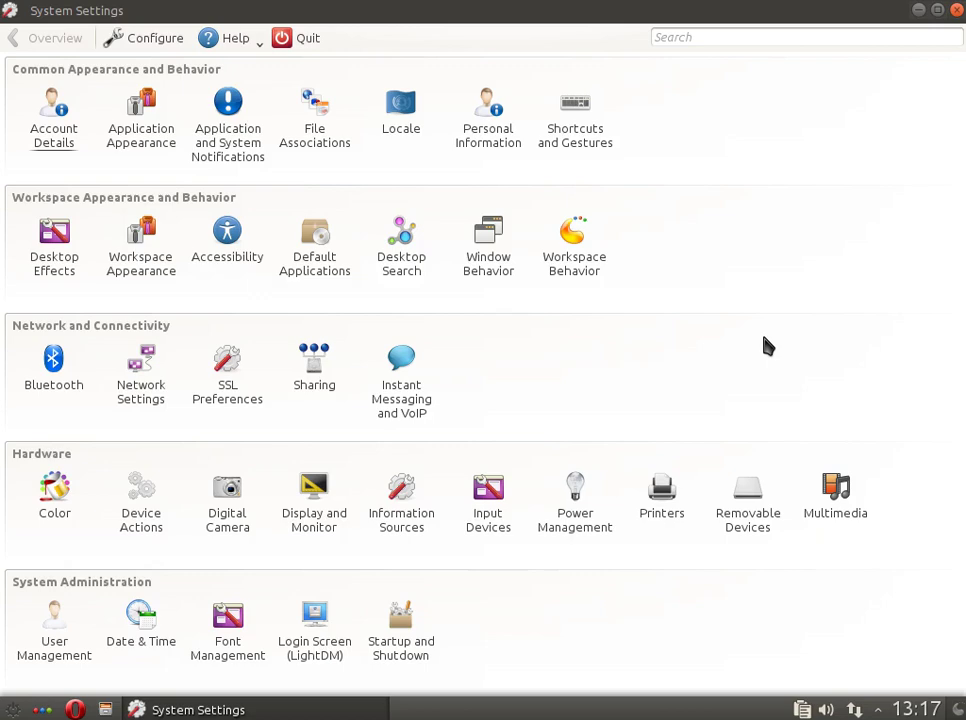
{"action": "left_click", "coordinate": [958, 12]}
Reopen Dolphin and look into the Videos and Downloads folders, going back to Home after each
{"action": "left_click", "coordinate": [105, 709]}
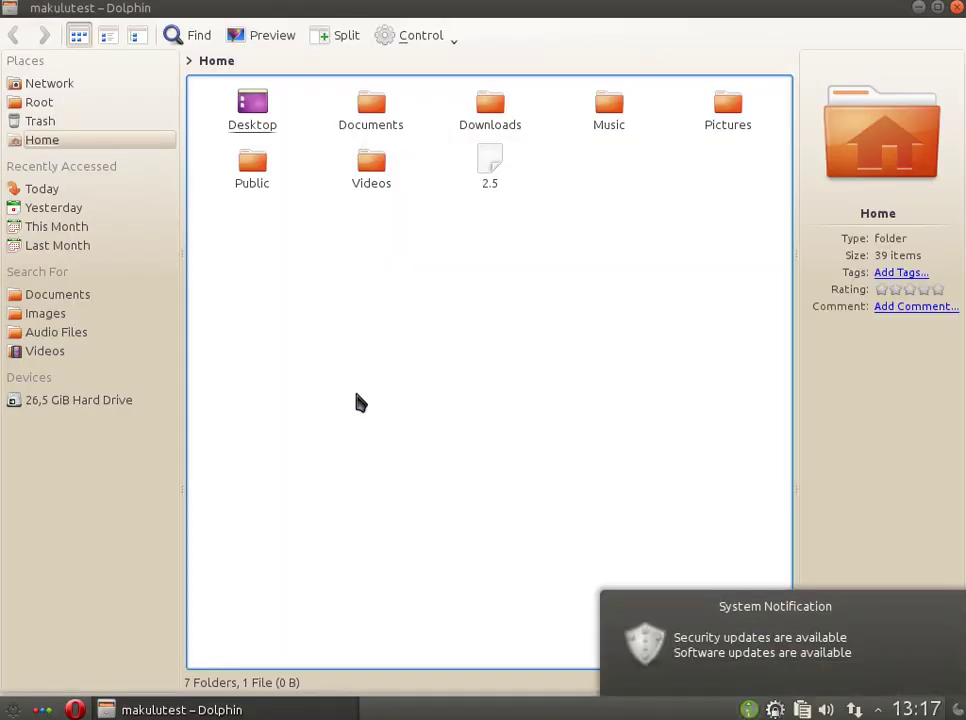
{"action": "left_click", "coordinate": [370, 174]}
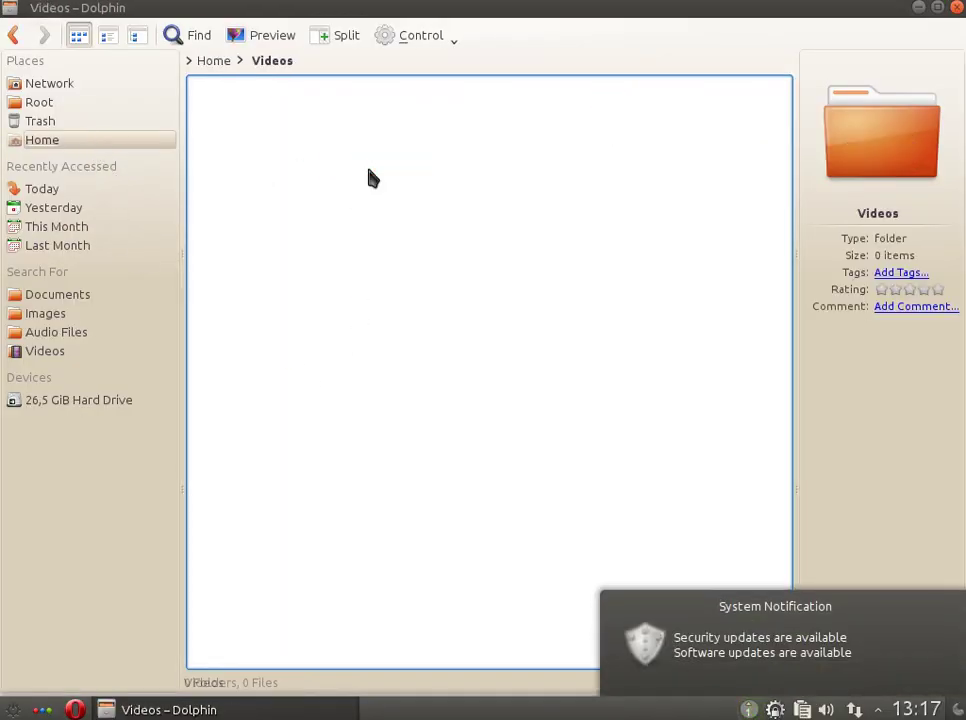
{"action": "left_click", "coordinate": [76, 143]}
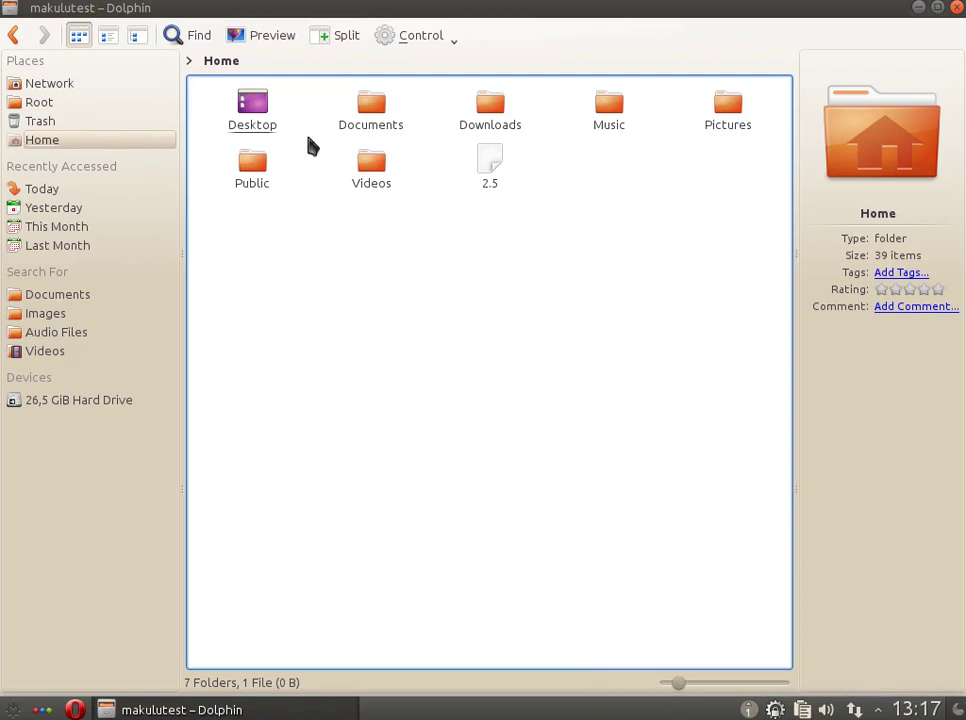
{"action": "left_click", "coordinate": [498, 118]}
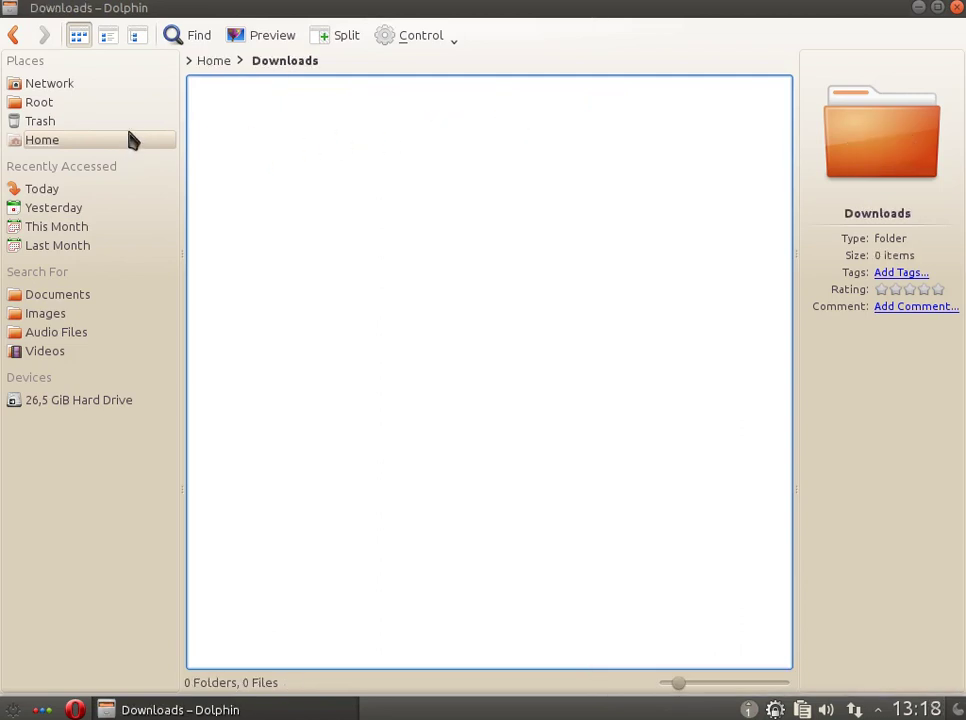
{"action": "left_click", "coordinate": [95, 140]}
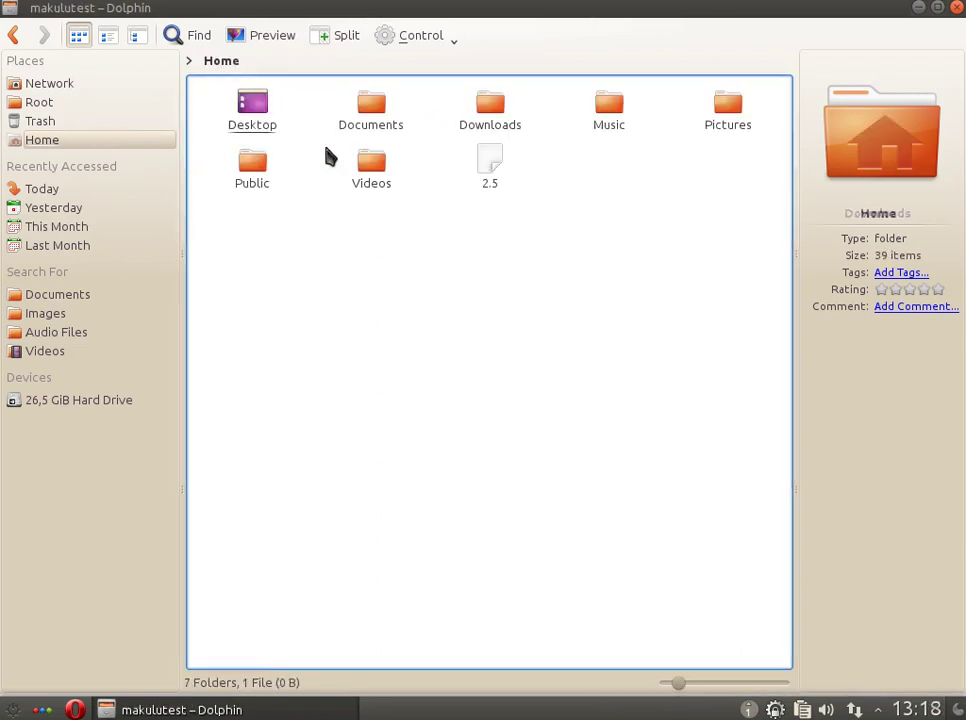
Look into the Public and Pictures folders, going back to Home after each, and close Dolphin
{"action": "left_click", "coordinate": [258, 175]}
{"action": "left_click", "coordinate": [45, 142]}
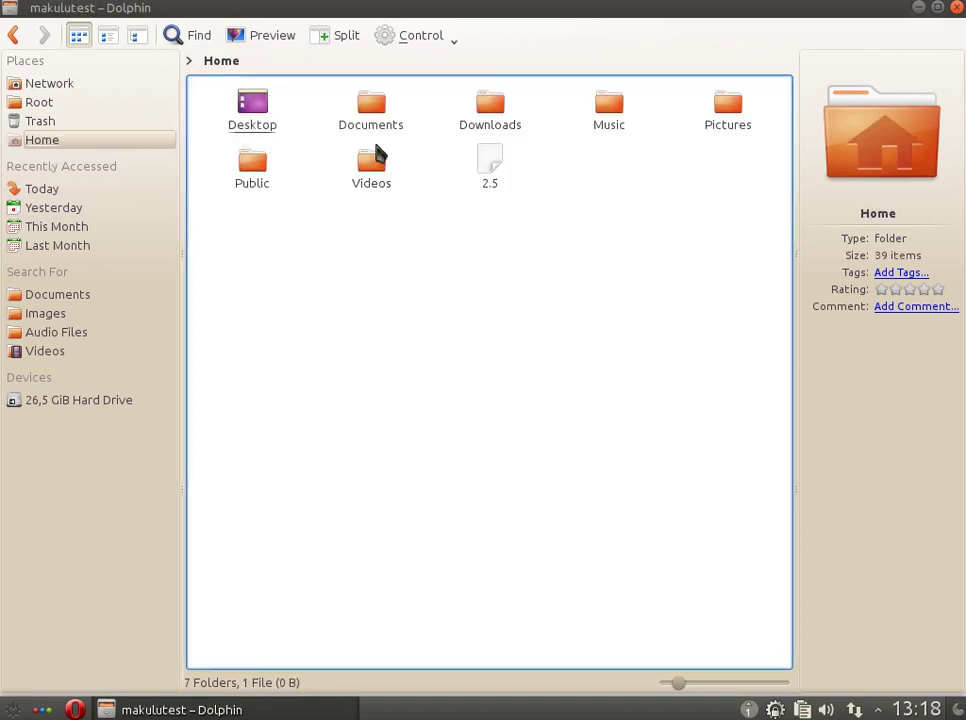
{"action": "left_click", "coordinate": [732, 130]}
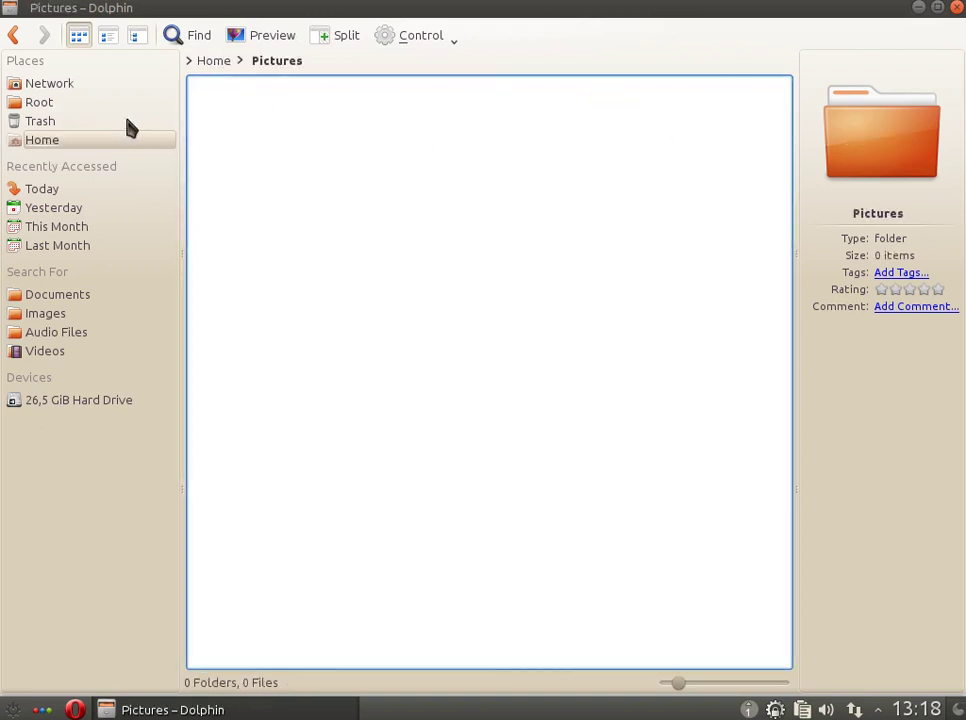
{"action": "left_click", "coordinate": [62, 143]}
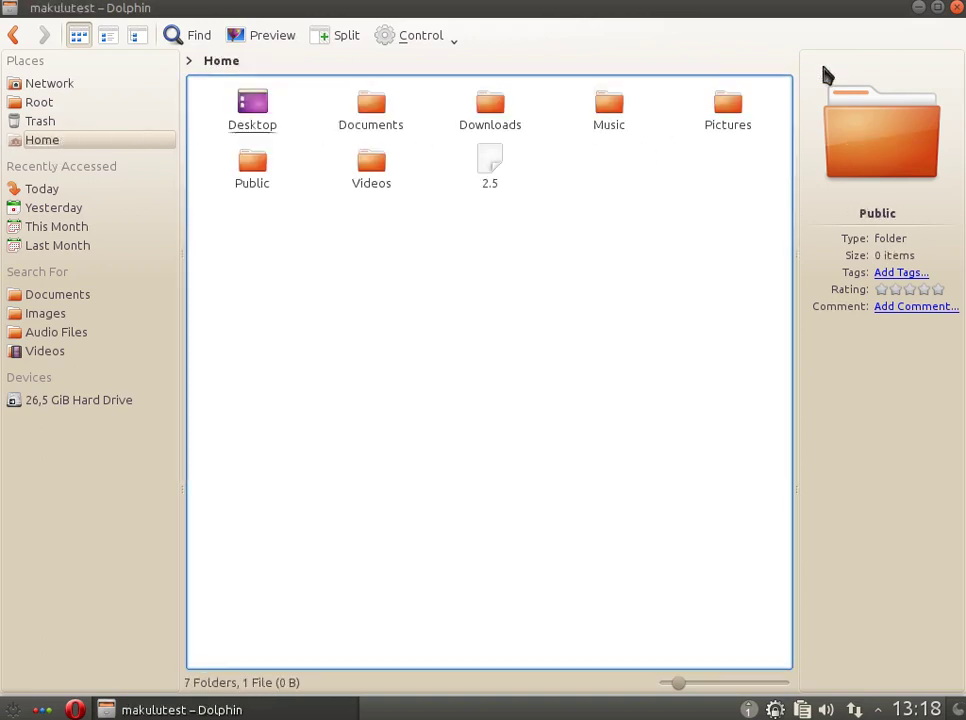
{"action": "left_click", "coordinate": [956, 8]}
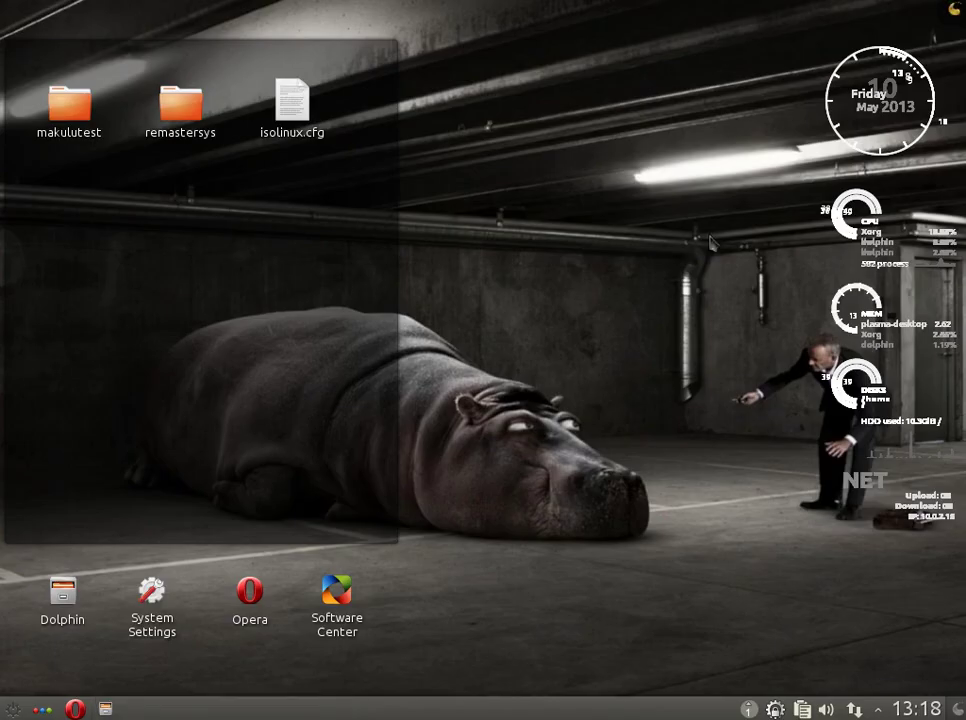
Dismiss the pending system notification and take a brief look at the application launcher's Favorites
{"action": "left_click", "coordinate": [745, 708]}
{"action": "left_click", "coordinate": [951, 614]}
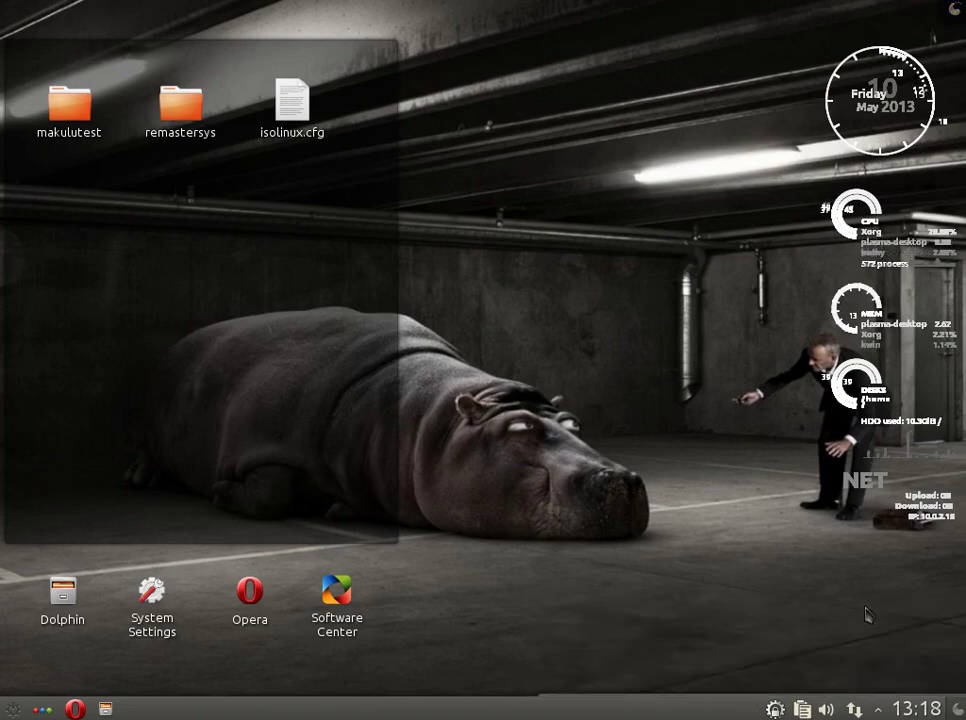
{"action": "left_click", "coordinate": [13, 708]}
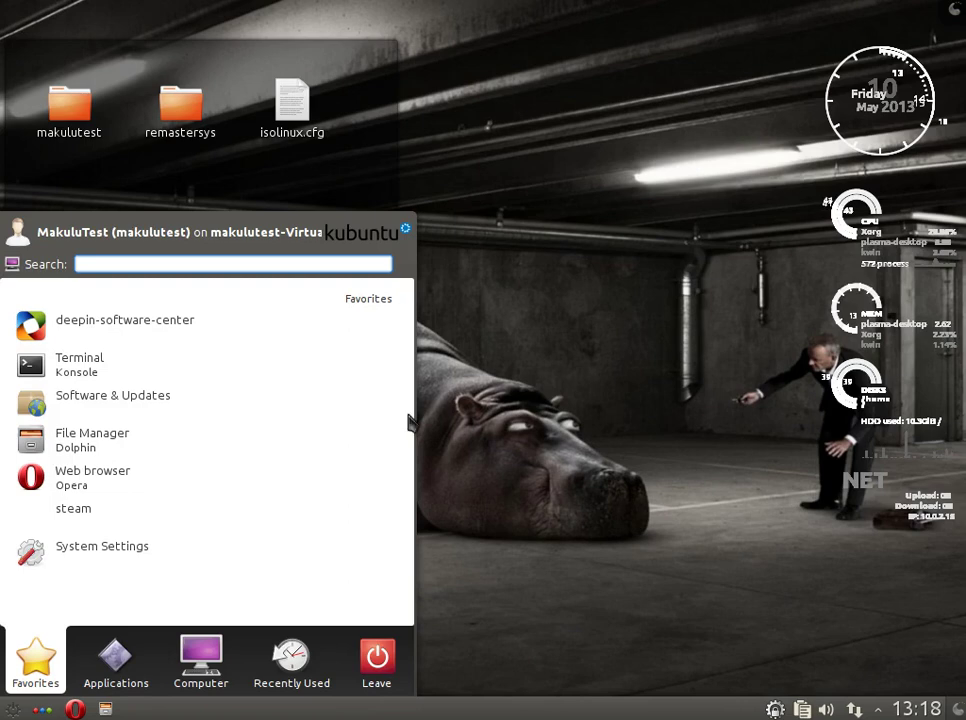
{"action": "left_click", "coordinate": [448, 348]}
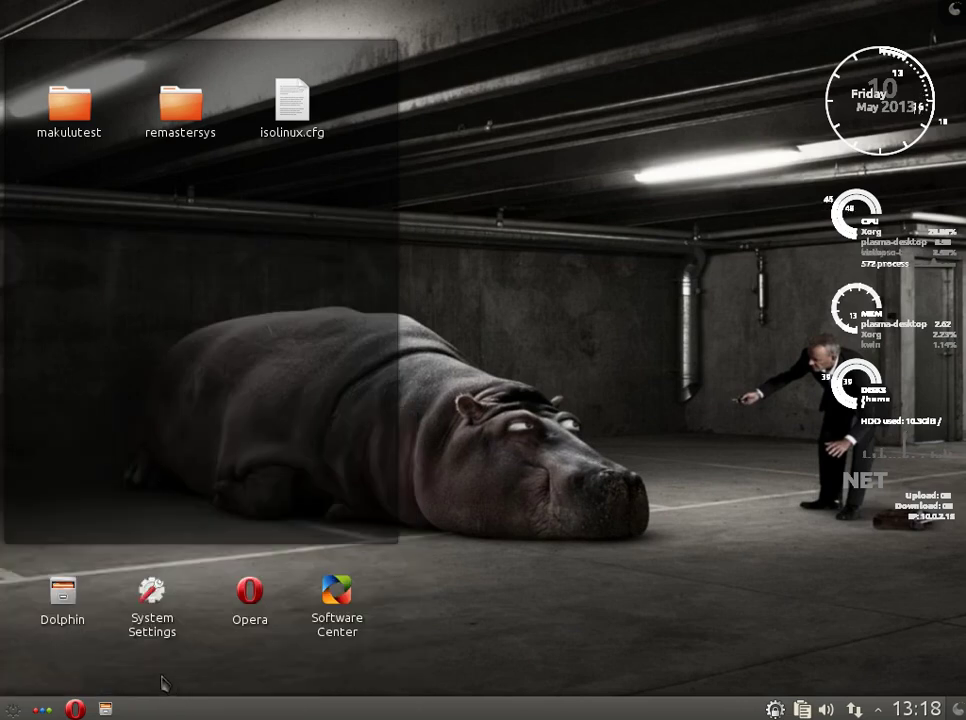
Reopen Dolphin, look into Documents, and browse from Root through sys and fs into the btrfs folder
{"action": "left_click", "coordinate": [66, 596]}
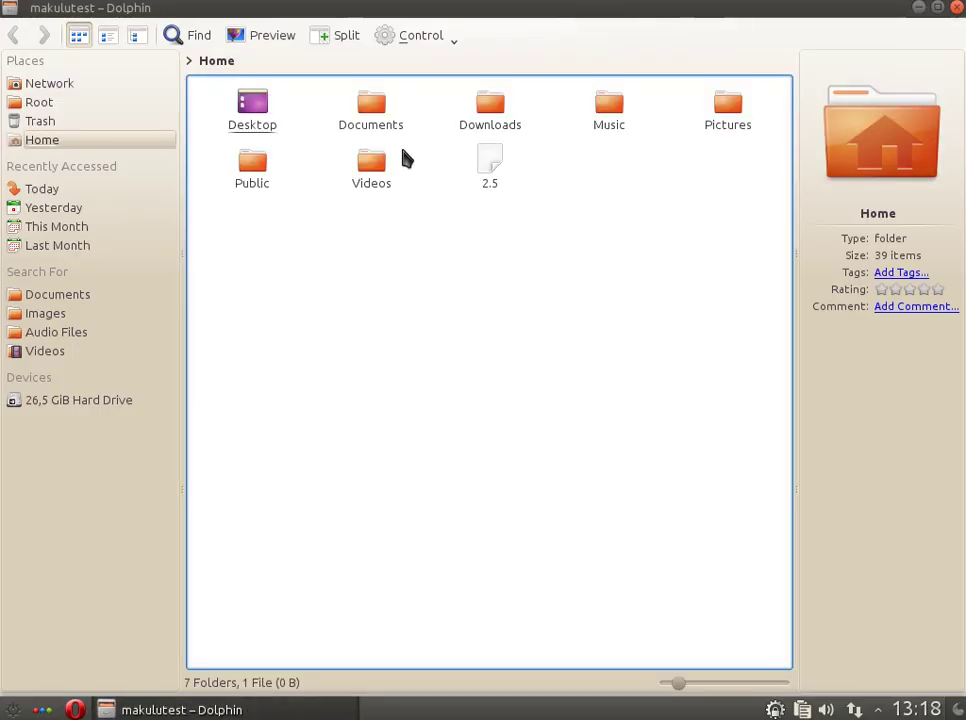
{"action": "left_click", "coordinate": [378, 130]}
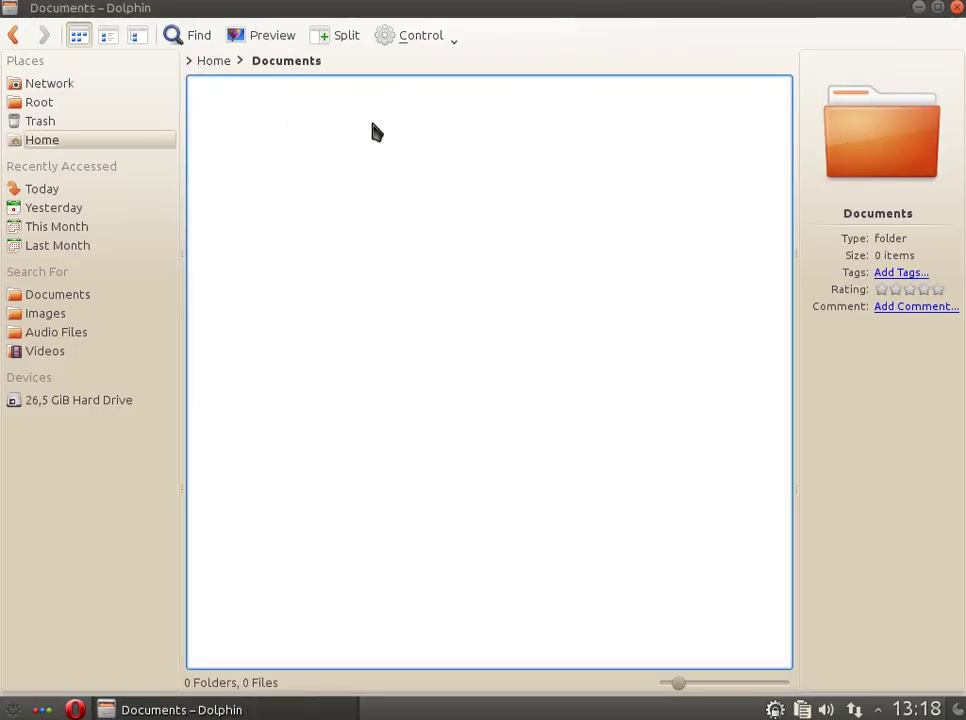
{"action": "left_click", "coordinate": [30, 101]}
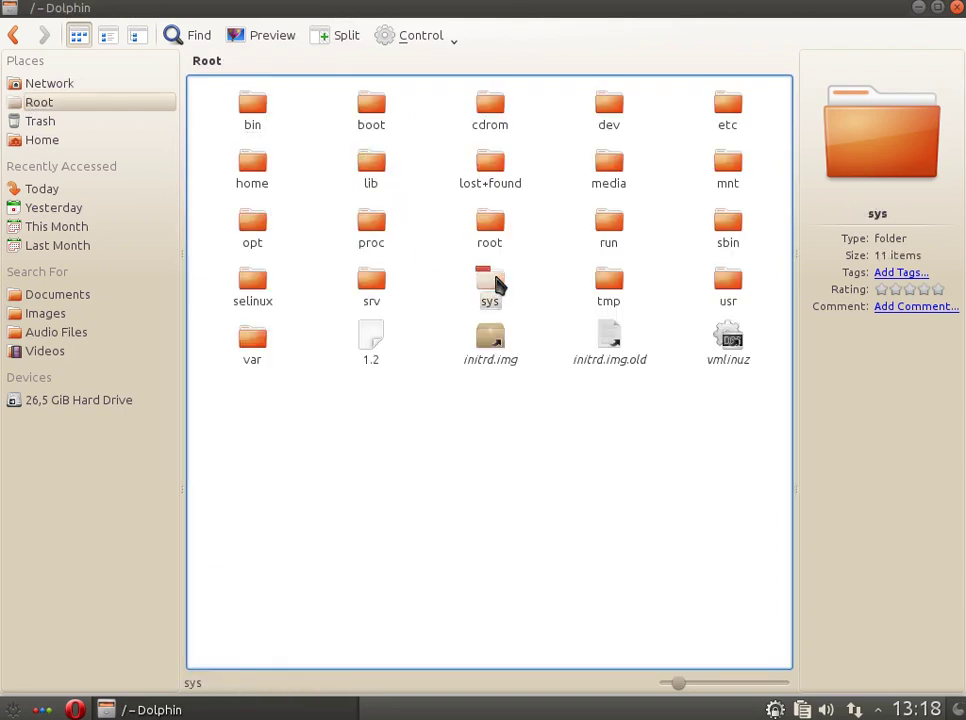
{"action": "left_click", "coordinate": [492, 282]}
{"action": "left_click", "coordinate": [372, 172]}
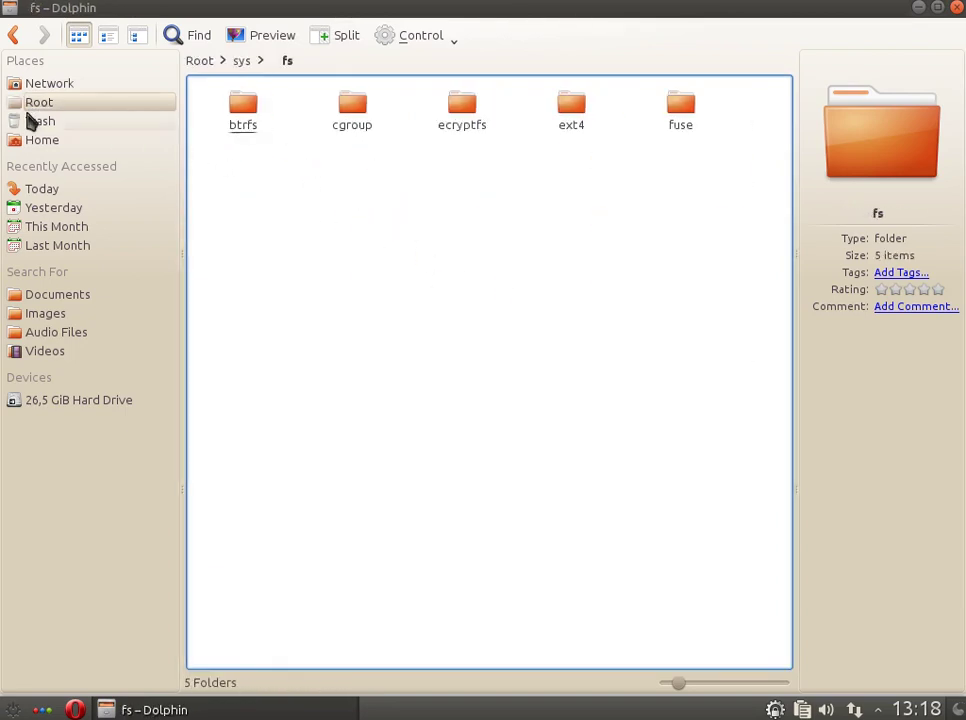
{"action": "left_click", "coordinate": [248, 112]}
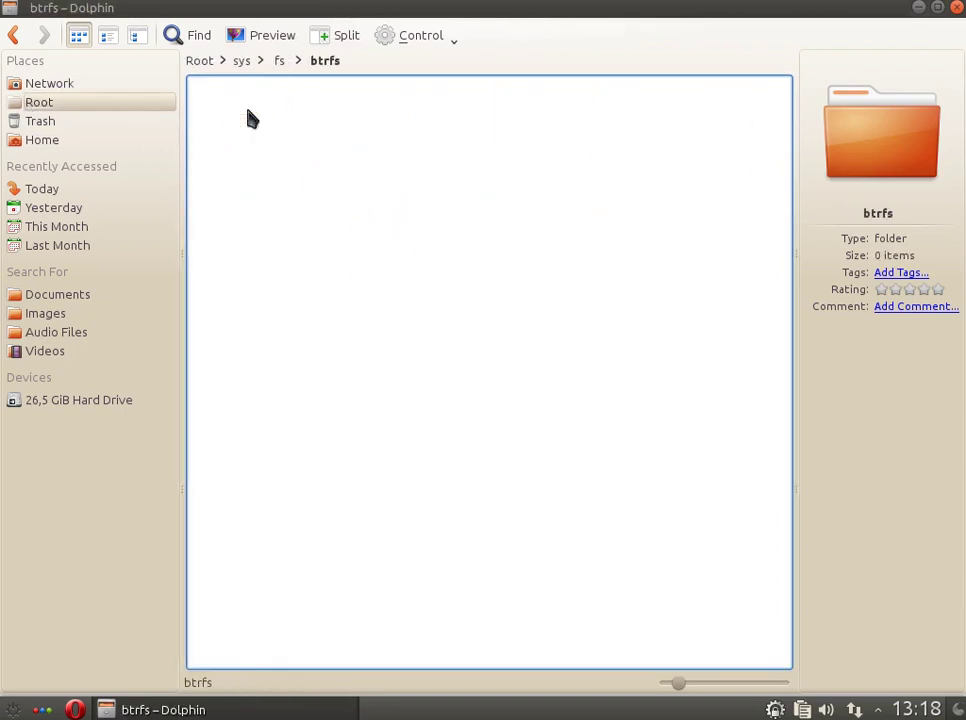
Look into the boot folder under Root, go back to Root, and close Dolphin
{"action": "left_click", "coordinate": [34, 103]}
{"action": "left_click", "coordinate": [370, 112]}
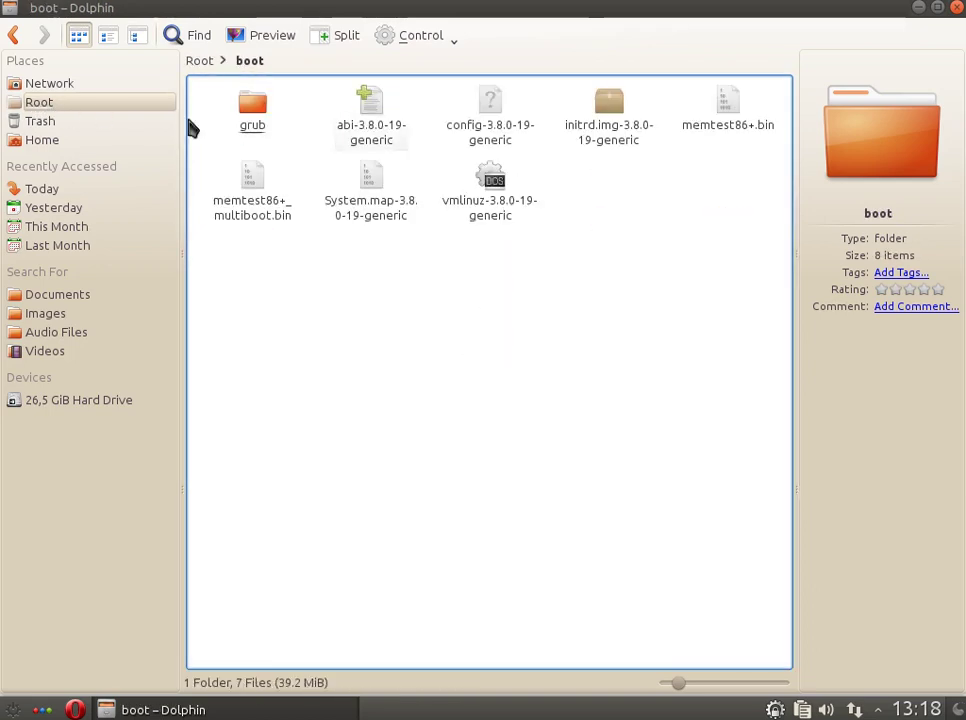
{"action": "left_click", "coordinate": [24, 102]}
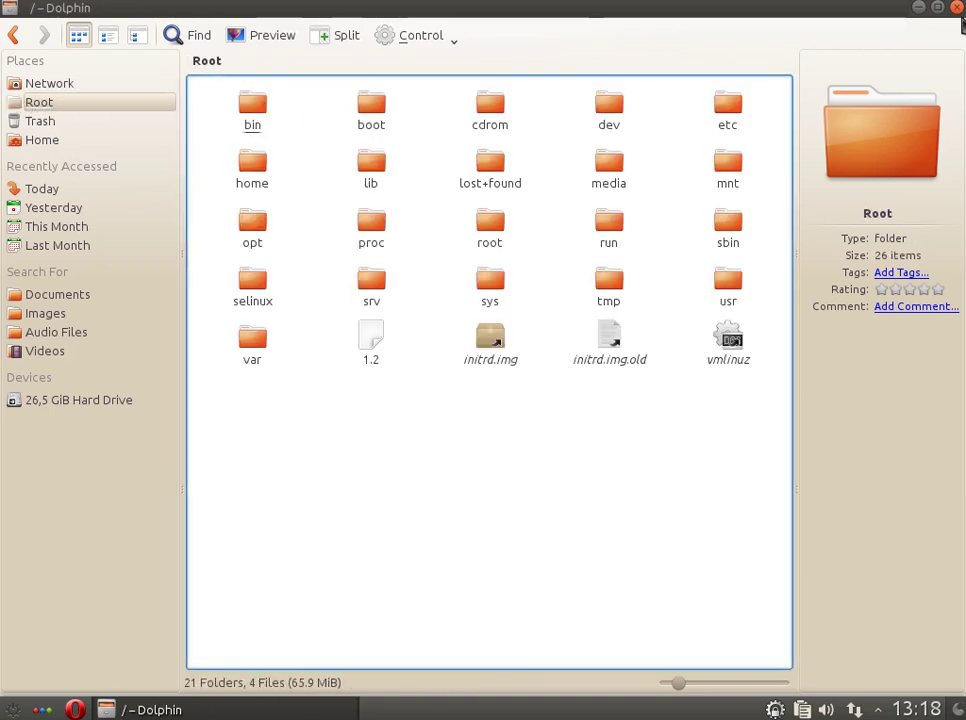
{"action": "left_click", "coordinate": [956, 8]}
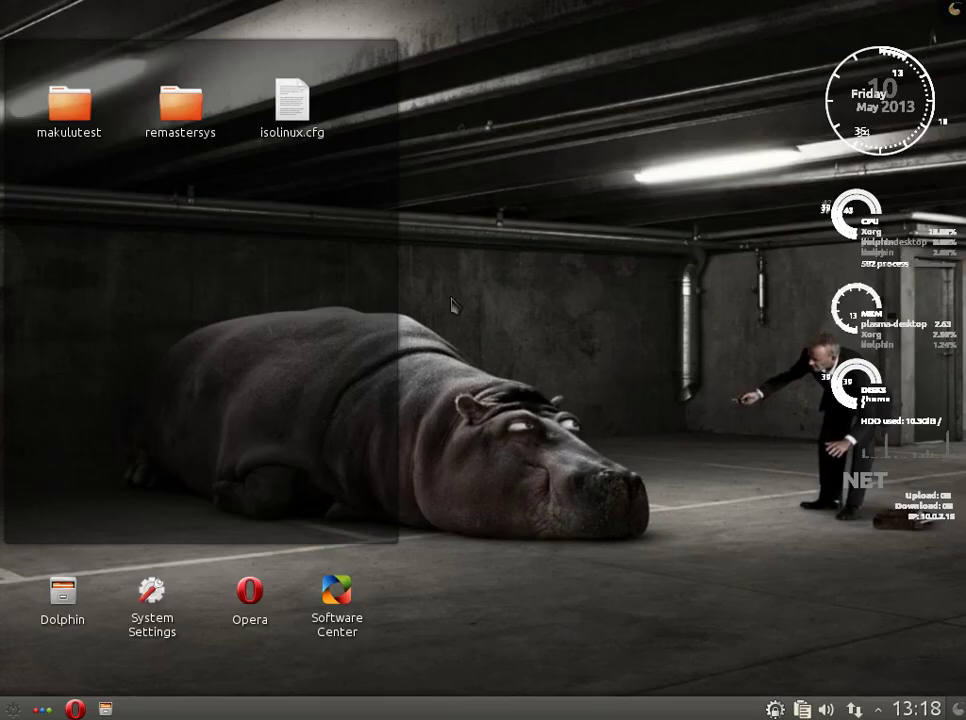
Log out of the KDE session and confirm ending it
{"action": "left_click", "coordinate": [14, 709]}
{"action": "left_click", "coordinate": [376, 660]}
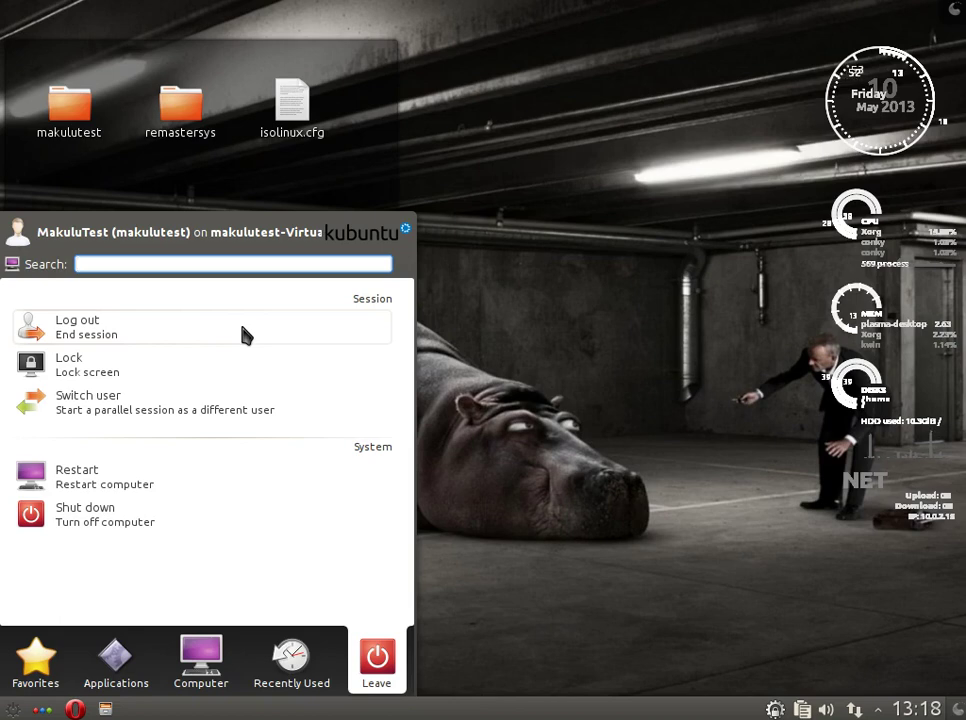
{"action": "left_click", "coordinate": [166, 340]}
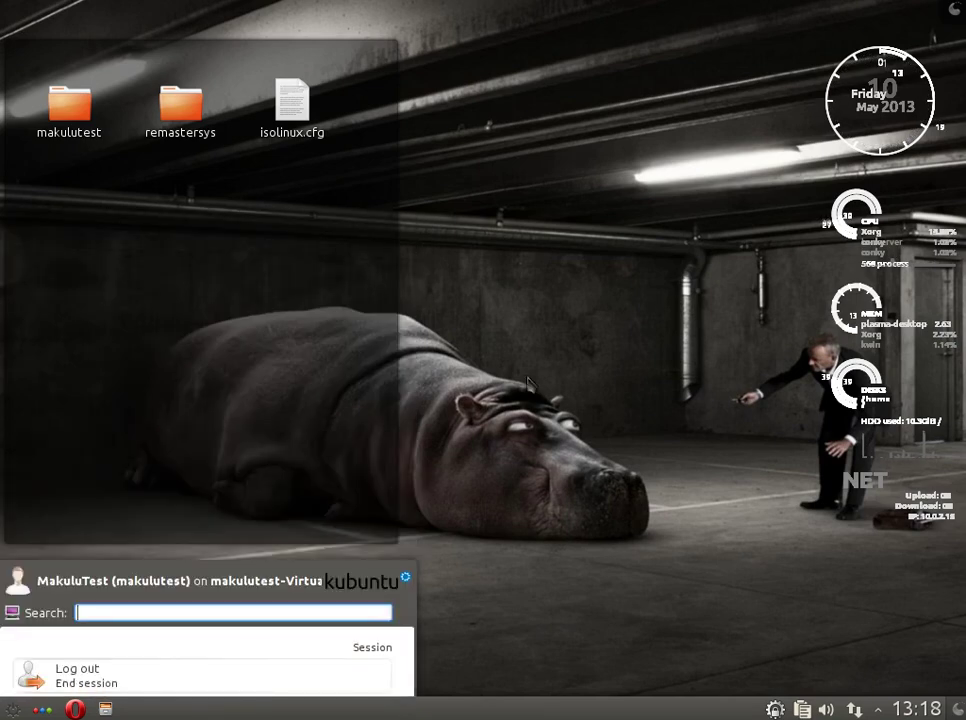
{"action": "left_click", "coordinate": [507, 362]}
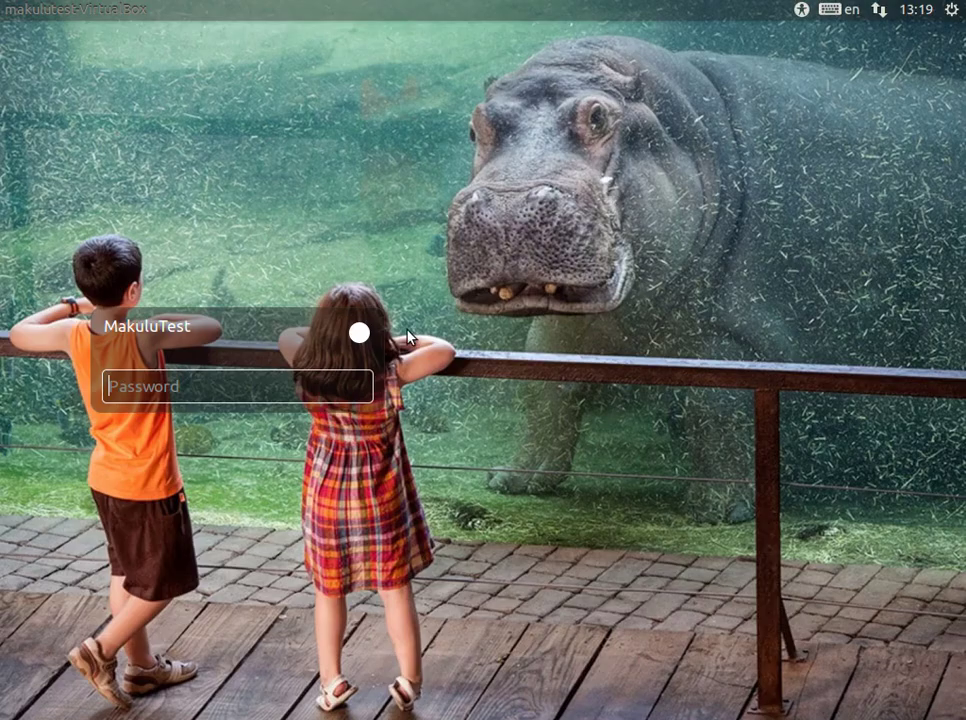
Choose Cinnamon (Default) as the desktop environment on the login screen and enter the account password
{"action": "left_click", "coordinate": [359, 332]}
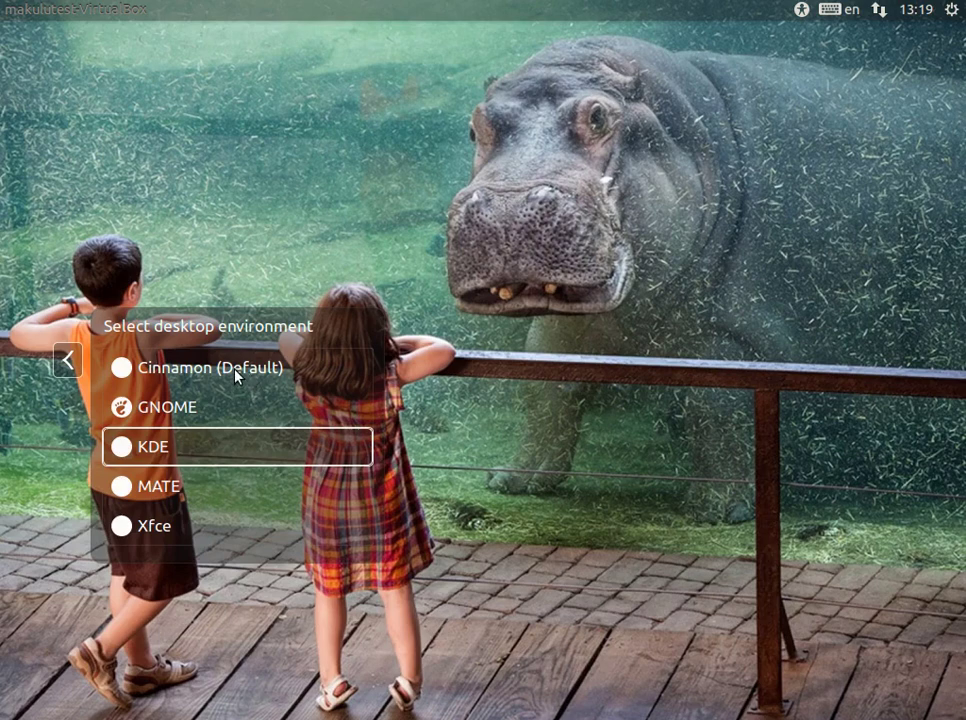
{"action": "left_click", "coordinate": [237, 372]}
{"action": "type", "text": "*****"}
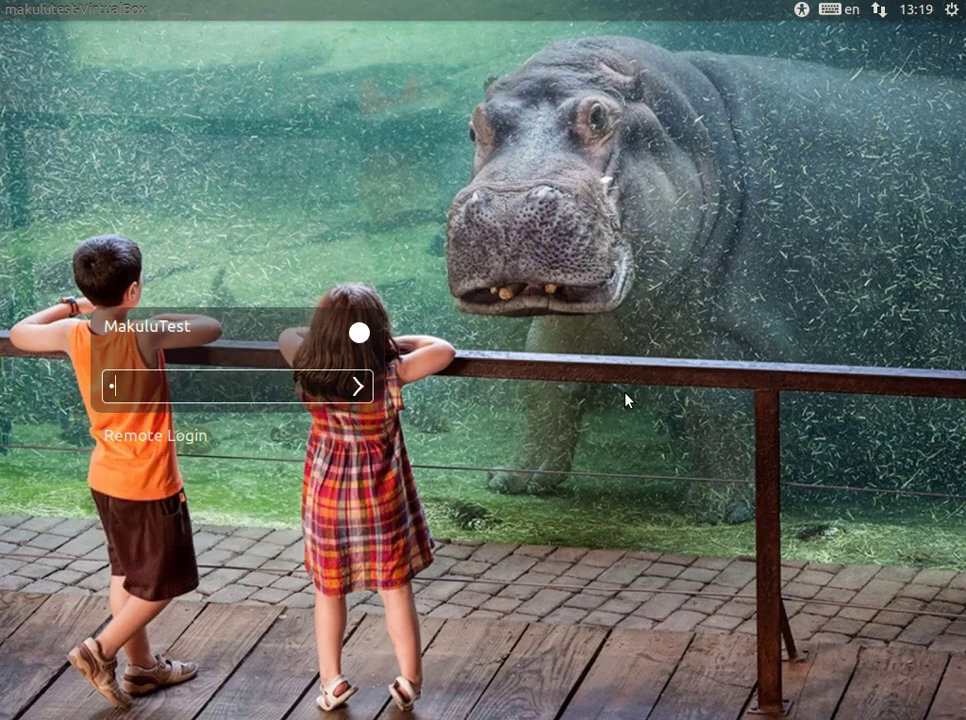
{"action": "type", "text": "*"}
{"action": "key", "text": "Return"}
{"action": "type", "text": "******"}
Review the list of available desktop environments, keep Cinnamon (Default) as the choice, and log in
{"action": "left_click", "coordinate": [359, 333]}
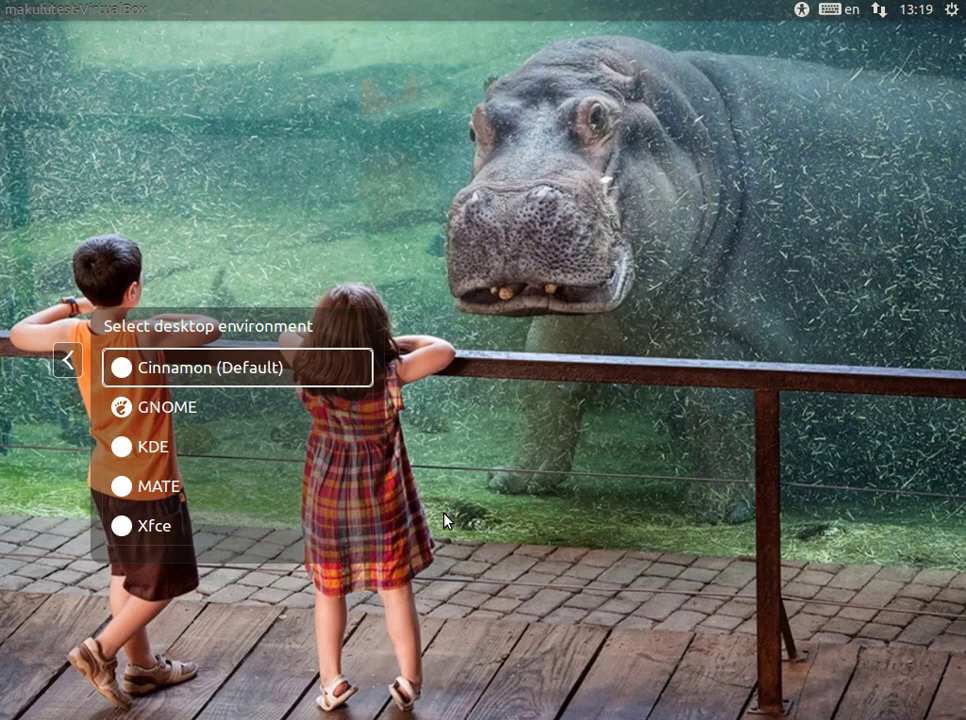
{"action": "left_click", "coordinate": [67, 360]}
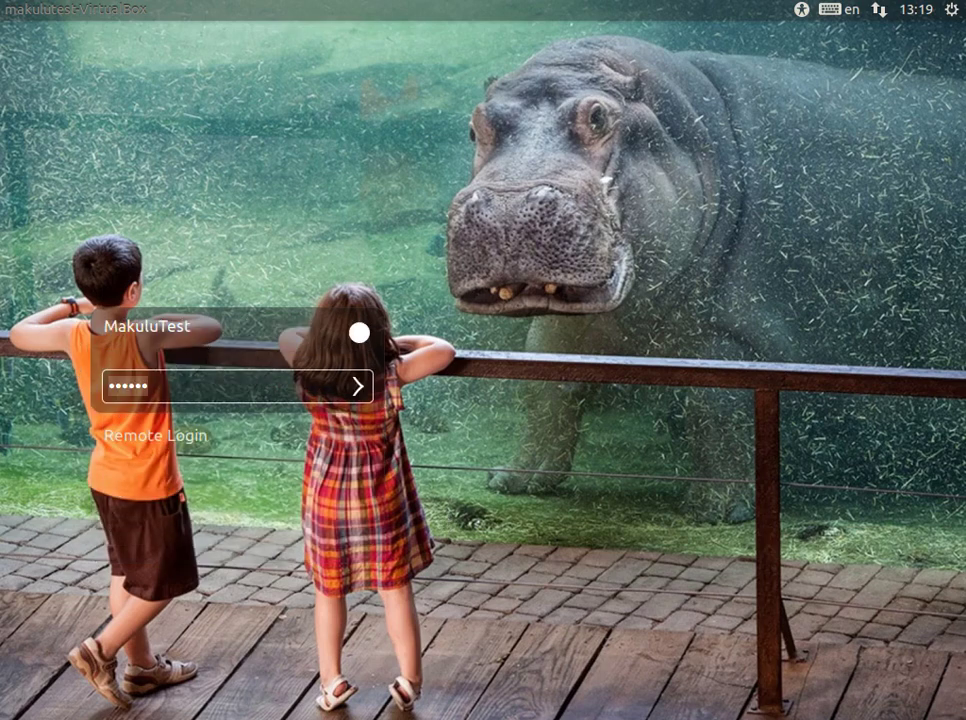
{"action": "left_click", "coordinate": [358, 333]}
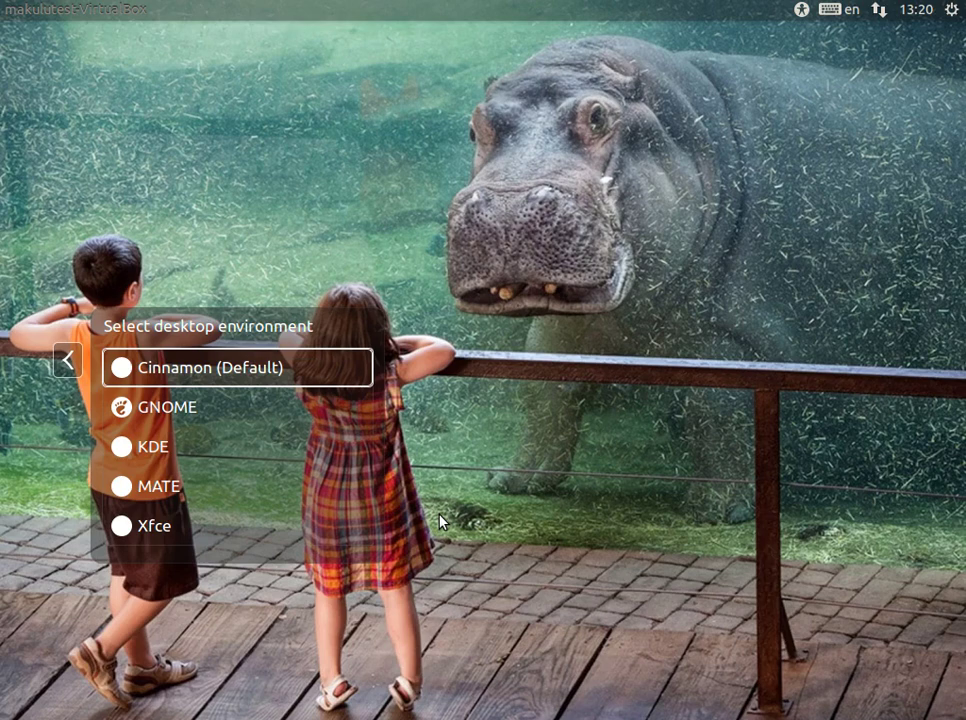
{"action": "left_click", "coordinate": [158, 365]}
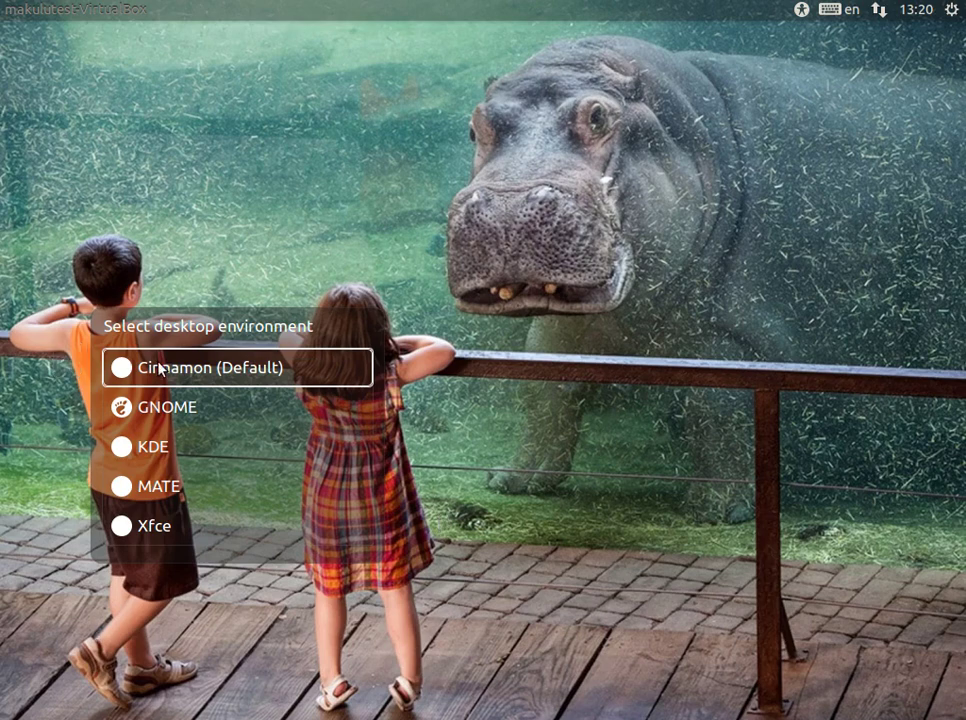
{"action": "key", "text": "Return"}
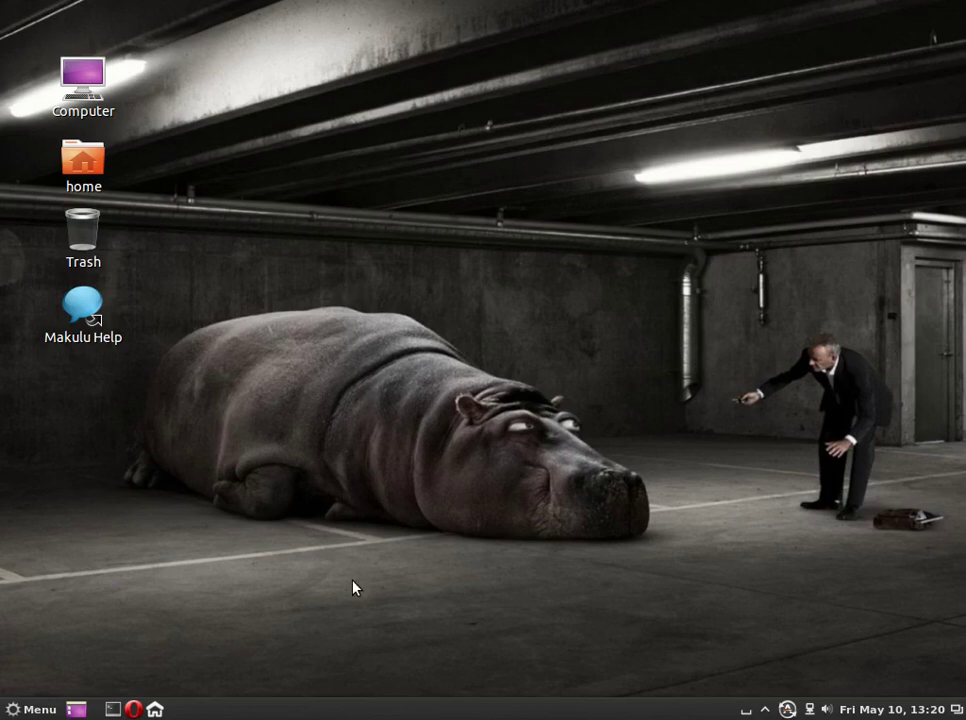
Open the desktop background settings, apply Hippo-and-kids.jpg, and view it on the uncovered desktop
{"action": "right_click", "coordinate": [312, 315]}
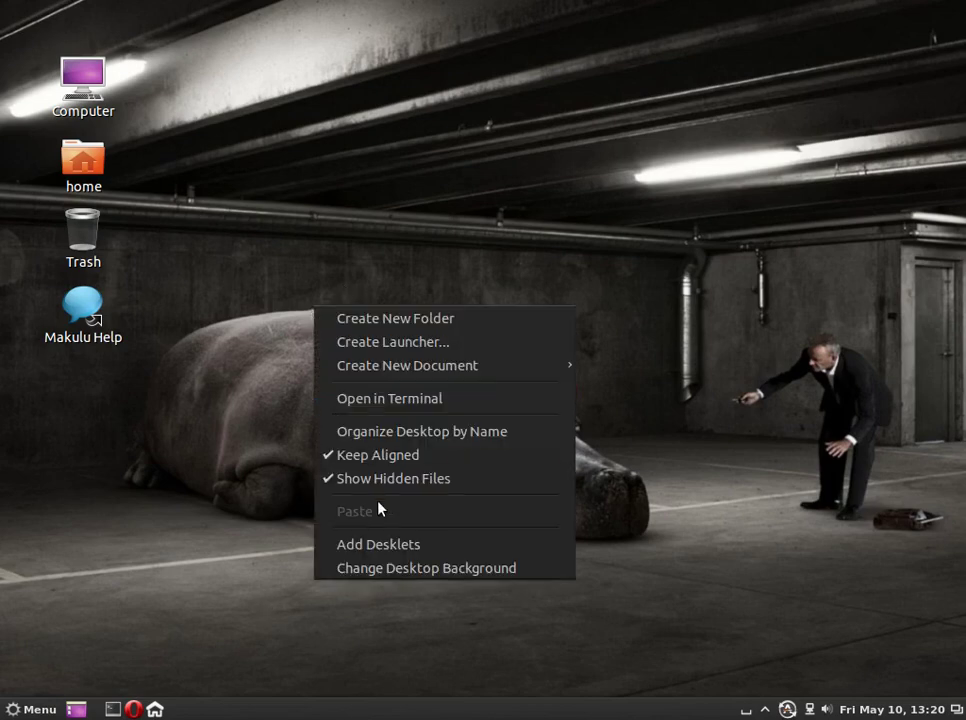
{"action": "left_click", "coordinate": [394, 568]}
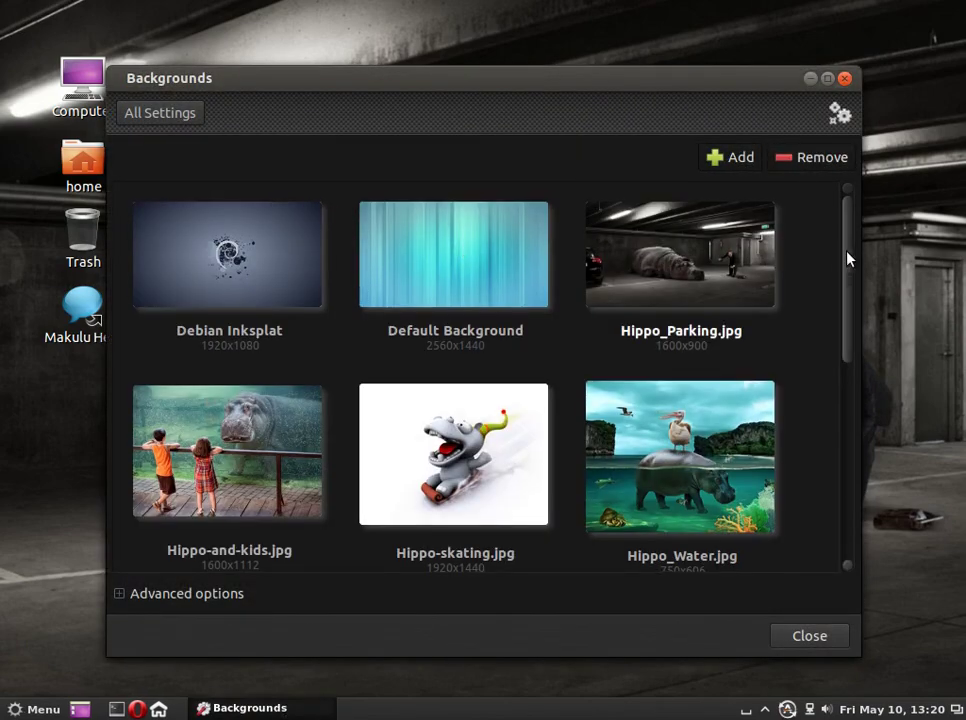
{"action": "left_click_drag", "start_coordinate": [847, 259], "coordinate": [866, 320]}
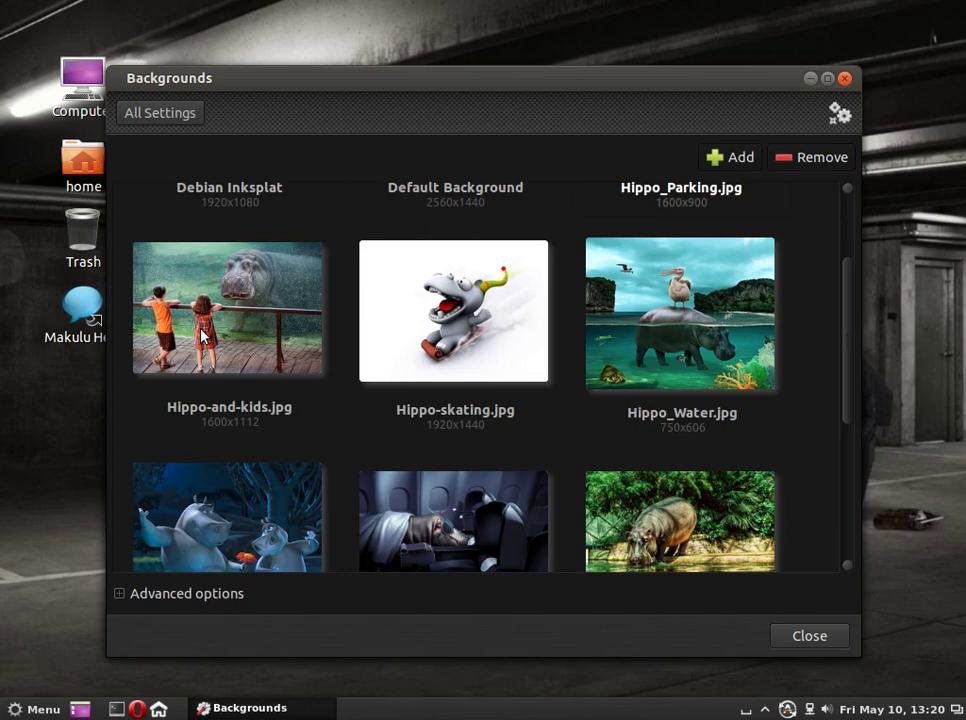
{"action": "left_click", "coordinate": [205, 336]}
{"action": "left_click", "coordinate": [275, 710]}
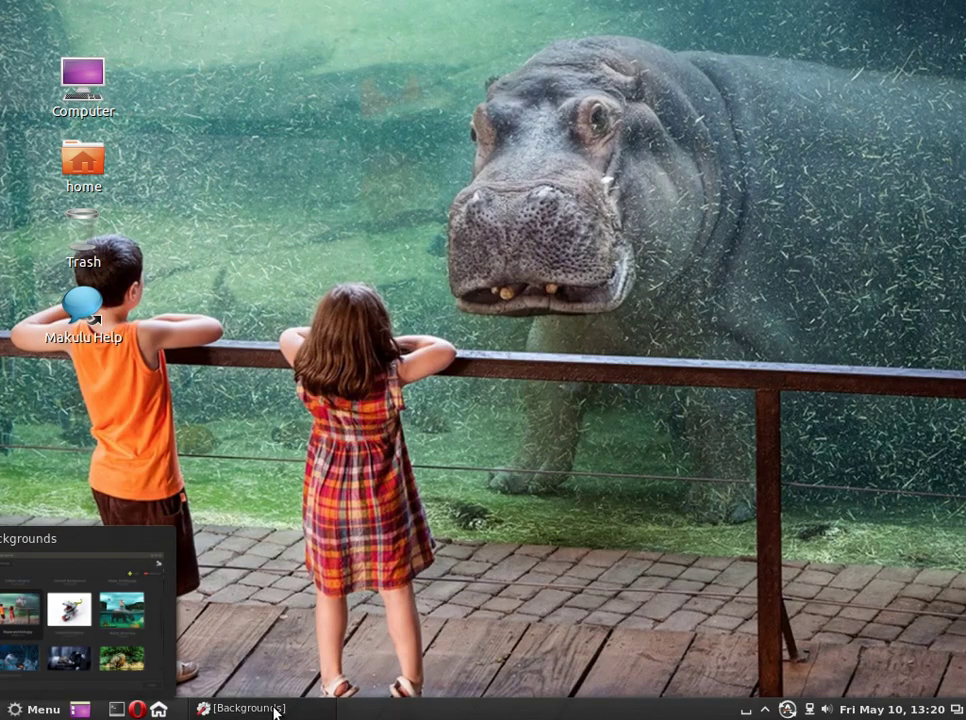
{"action": "left_click", "coordinate": [275, 710]}
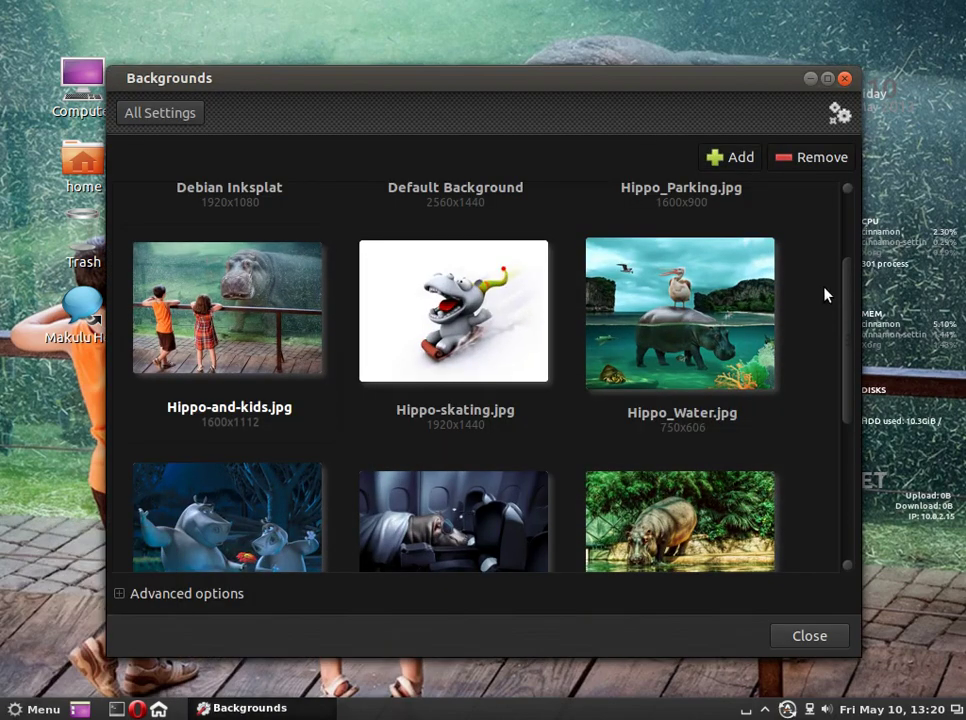
Try the Hippo_Parking.jpg and Hippo-skating.jpg backgrounds, viewing the skating hippo on the uncovered desktop
{"action": "scroll", "coordinate": [848, 290], "scroll_direction": "up", "scroll_amount": 3}
{"action": "left_click", "coordinate": [703, 270]}
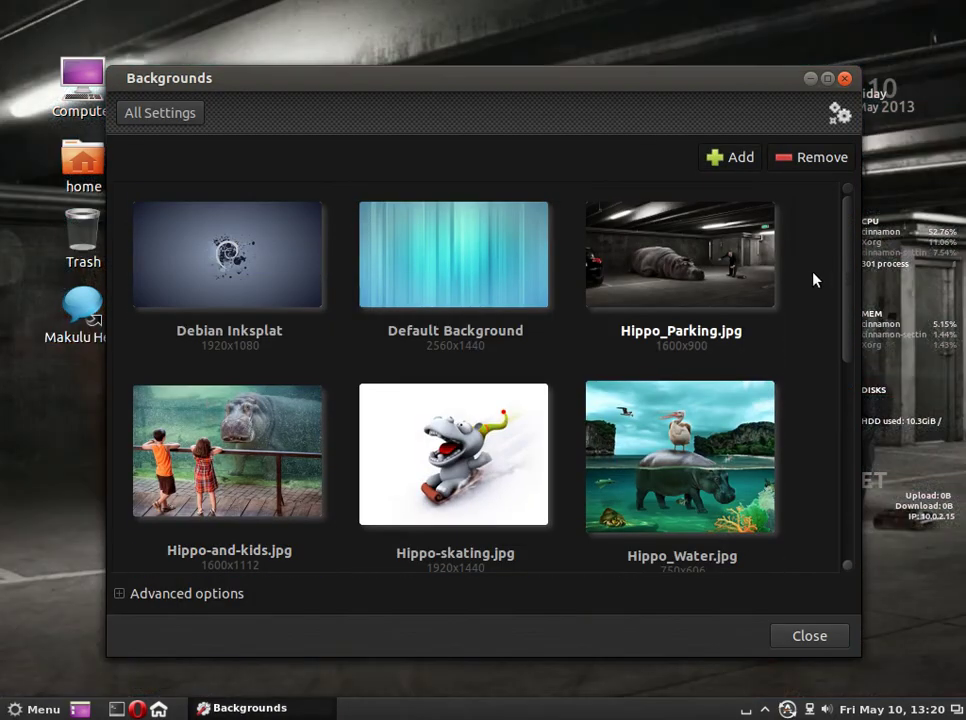
{"action": "left_click_drag", "start_coordinate": [848, 280], "coordinate": [843, 338]}
{"action": "left_click", "coordinate": [518, 358]}
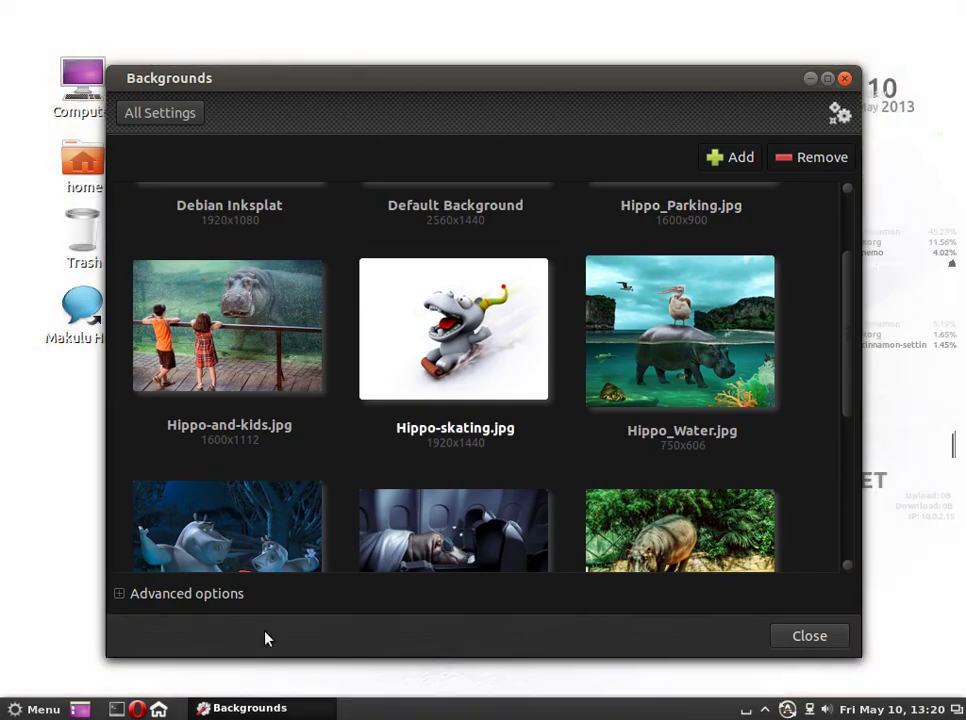
{"action": "left_click", "coordinate": [263, 711]}
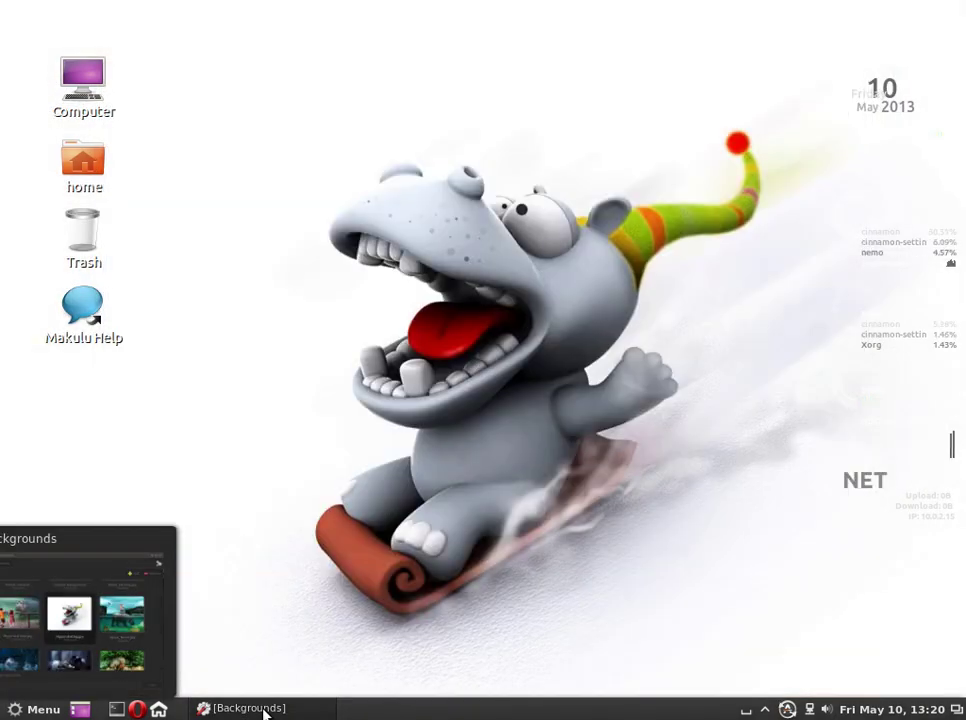
{"action": "left_click", "coordinate": [263, 711]}
Set Hippo_Water.jpg as the desktop background and minimize the Backgrounds window to view it
{"action": "left_click", "coordinate": [680, 341]}
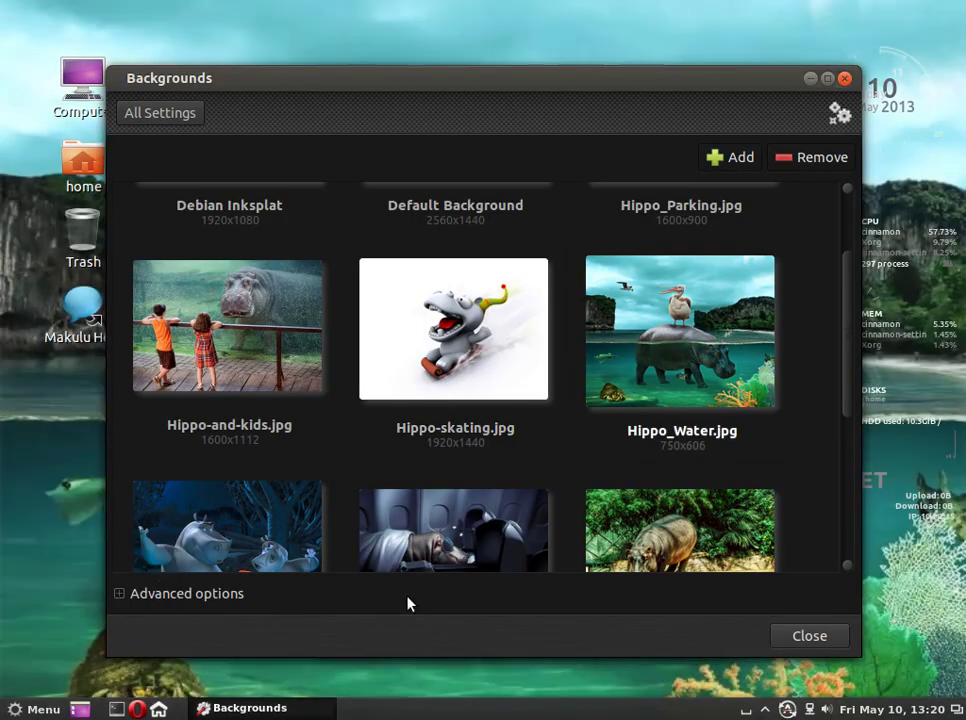
{"action": "left_click", "coordinate": [259, 706]}
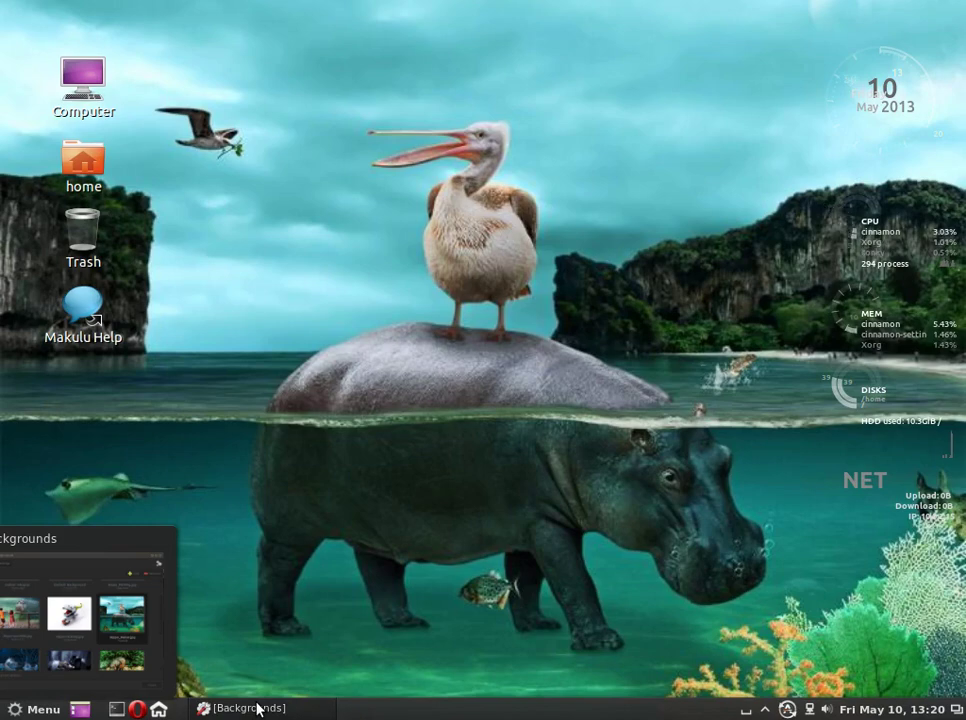
Try the Hippo_Love.jpg and Hippo_Nap.jpg desktop backgrounds, viewing each on the uncovered desktop
{"action": "left_click", "coordinate": [255, 707]}
{"action": "left_click_drag", "start_coordinate": [853, 396], "coordinate": [841, 466]}
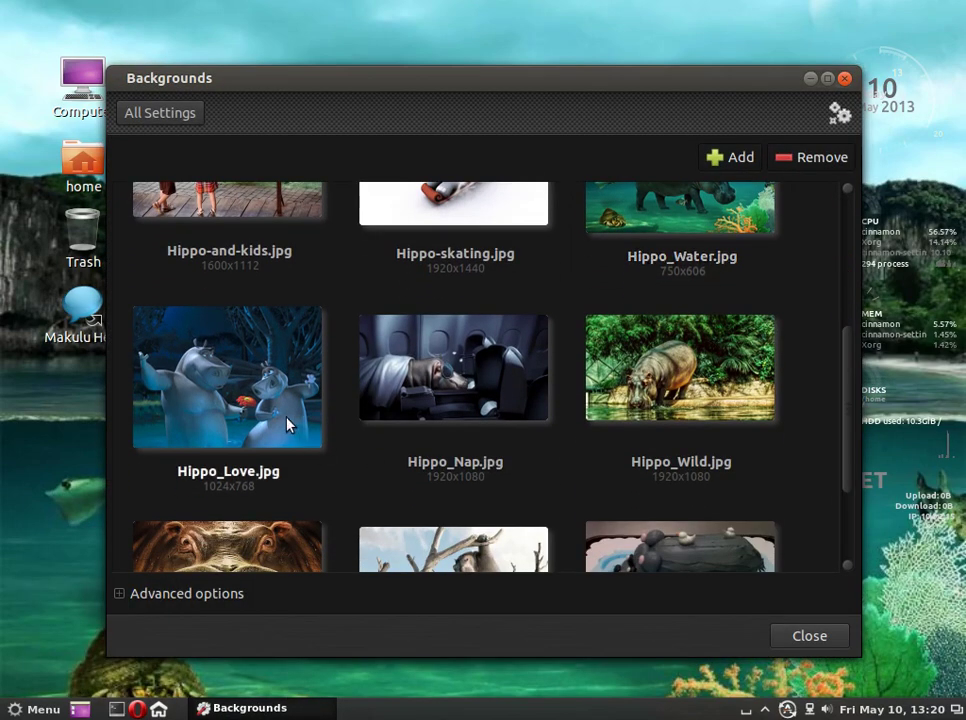
{"action": "left_click", "coordinate": [287, 425]}
{"action": "left_click", "coordinate": [247, 707]}
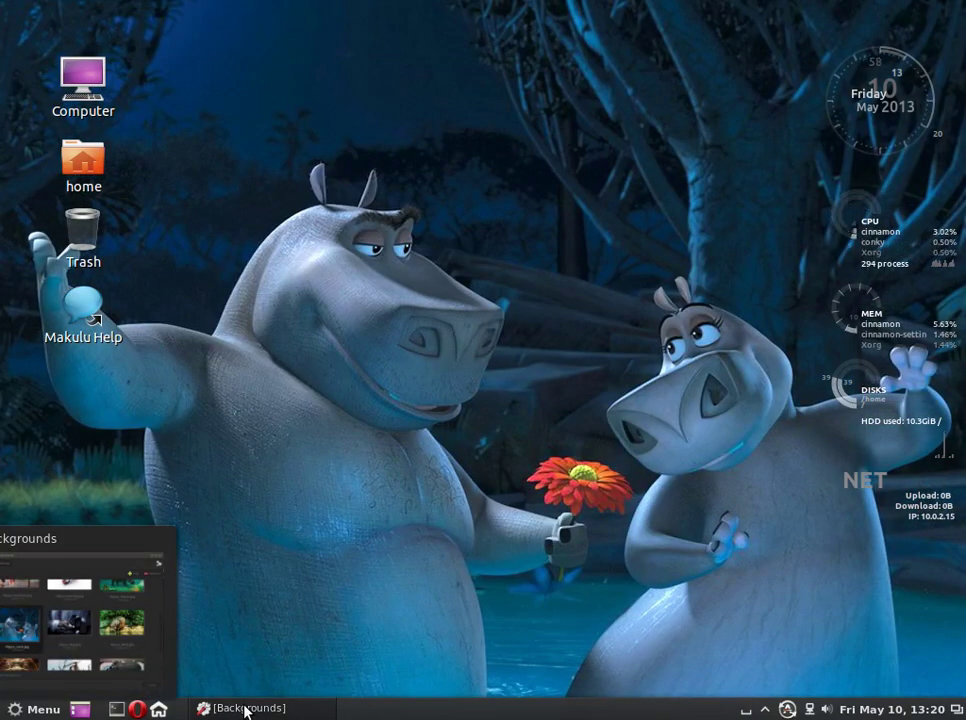
{"action": "left_click", "coordinate": [247, 708]}
{"action": "left_click", "coordinate": [470, 383]}
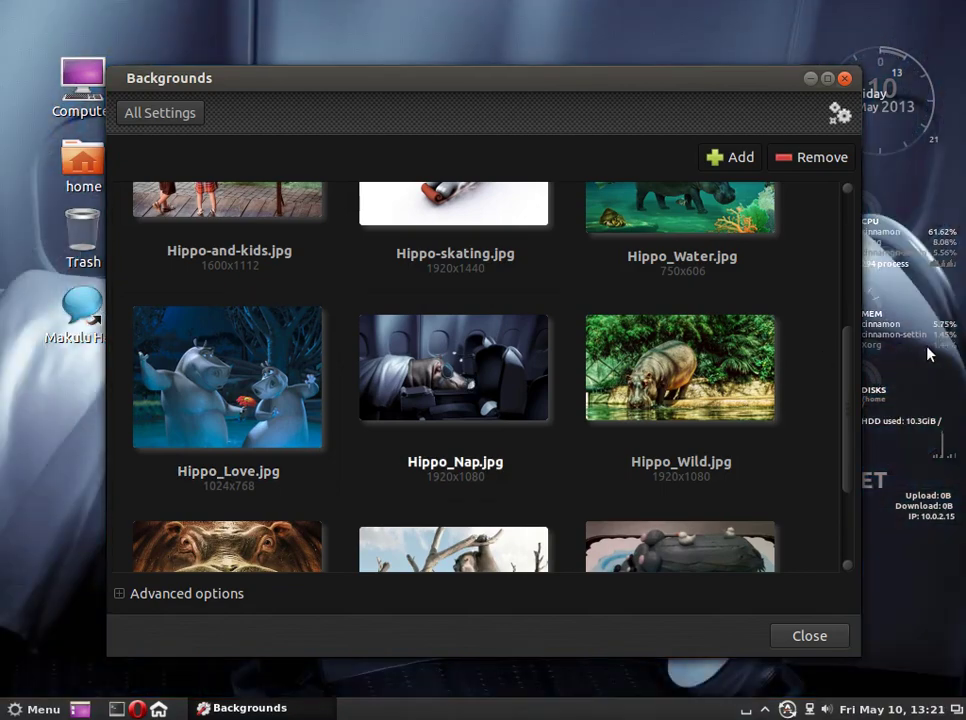
{"action": "left_click", "coordinate": [263, 712]}
{"action": "mouse_move", "coordinate": [263, 712]}
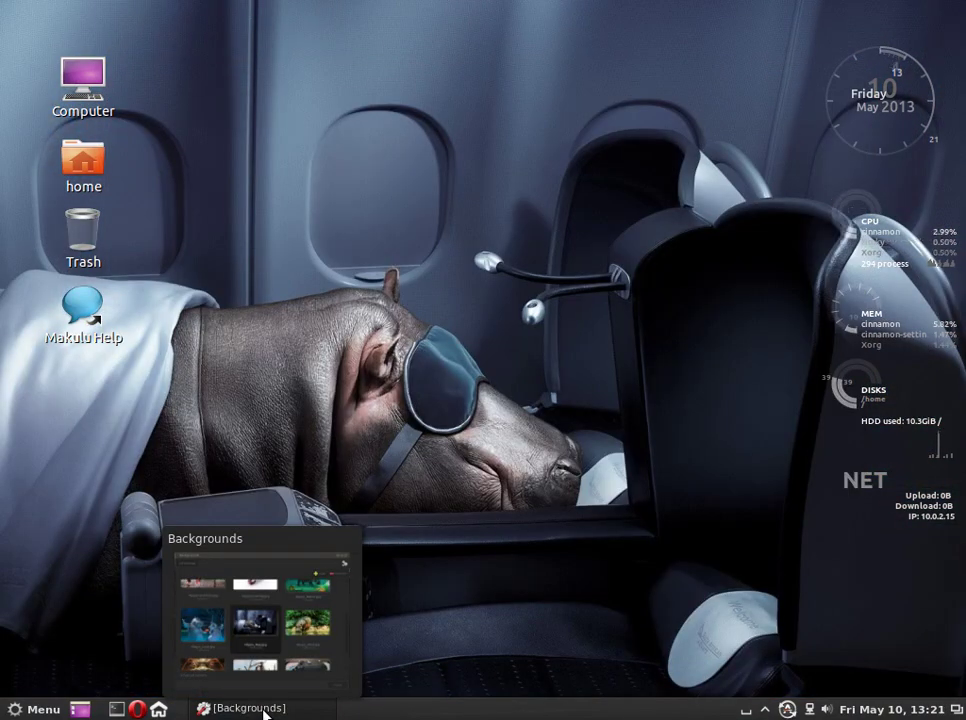
Try the Hippo_Wild.jpg and Hippo_Apple.jpg desktop backgrounds, minimizing the Backgrounds window to view each one
{"action": "left_click", "coordinate": [263, 710]}
{"action": "left_click", "coordinate": [688, 392]}
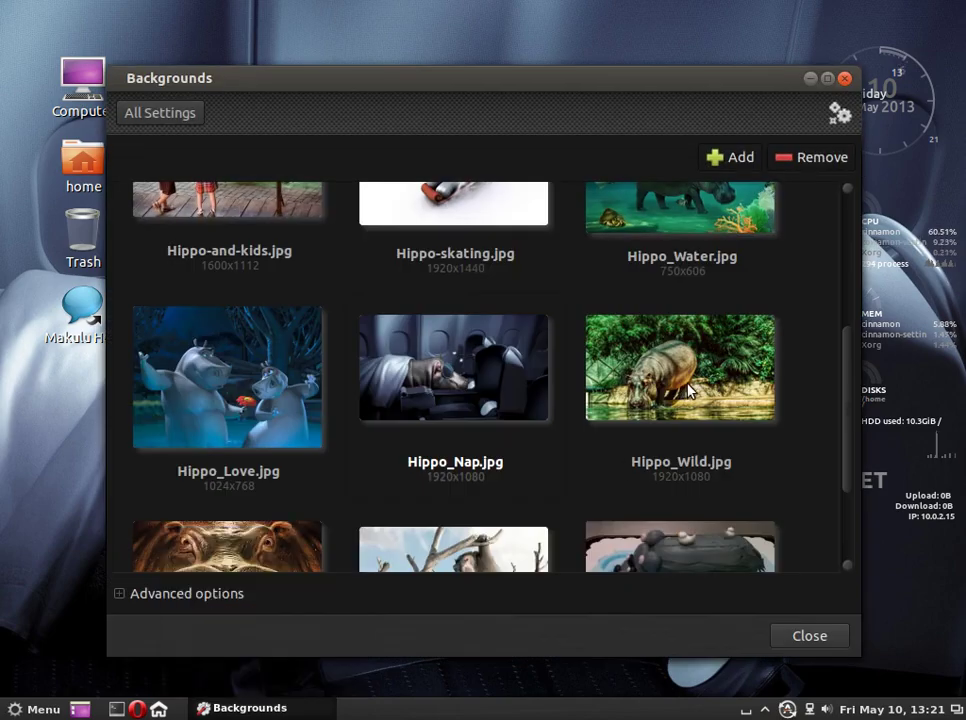
{"action": "left_click_drag", "start_coordinate": [852, 453], "coordinate": [847, 511]}
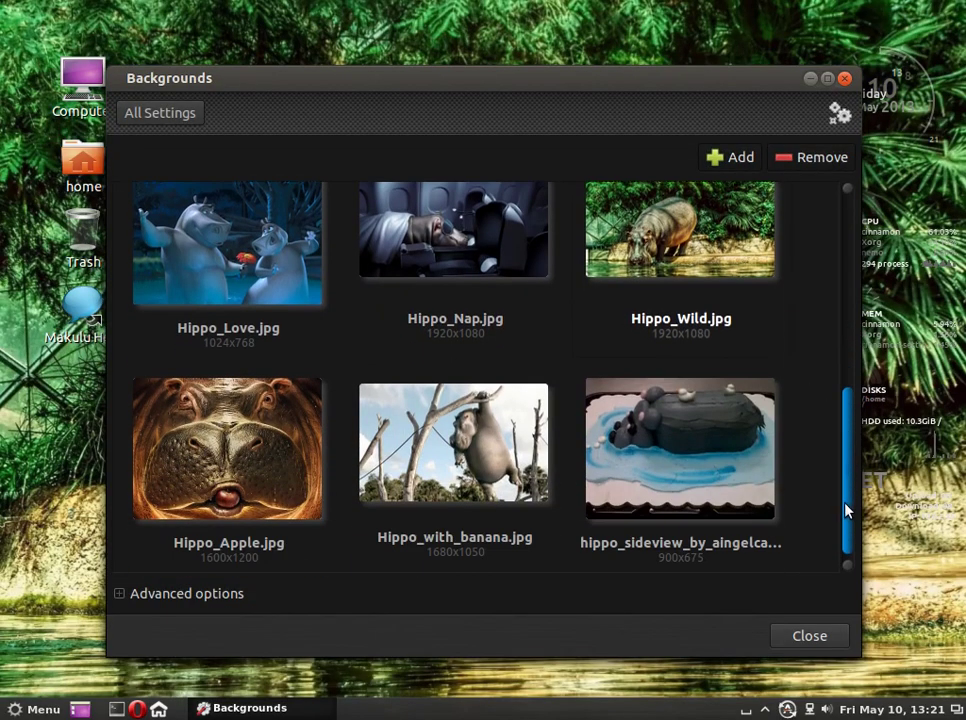
{"action": "left_click", "coordinate": [290, 709]}
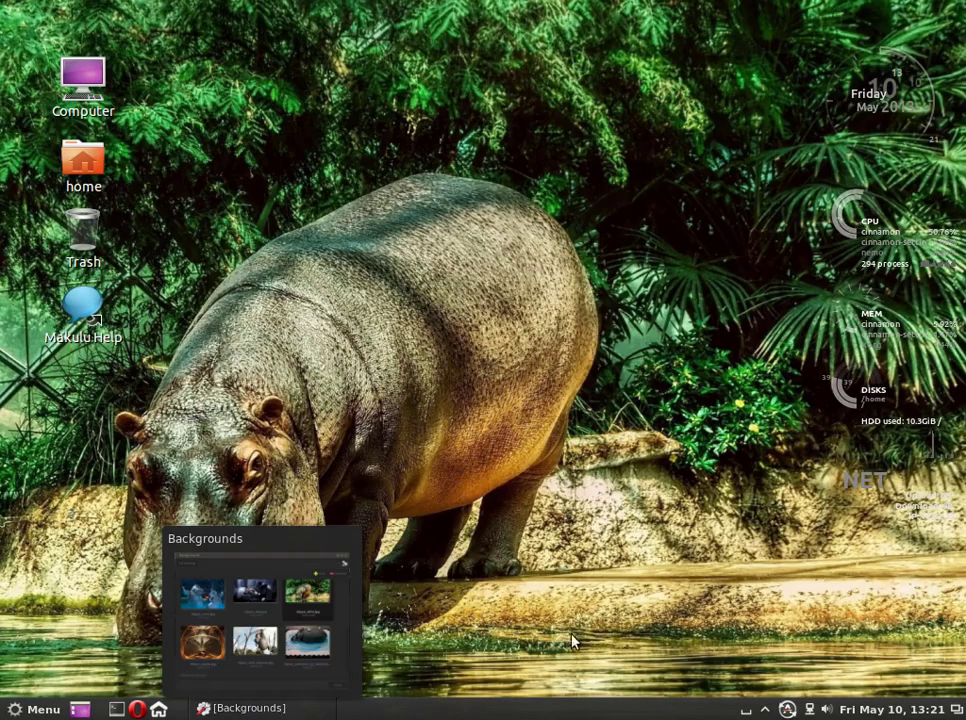
{"action": "left_click", "coordinate": [255, 709]}
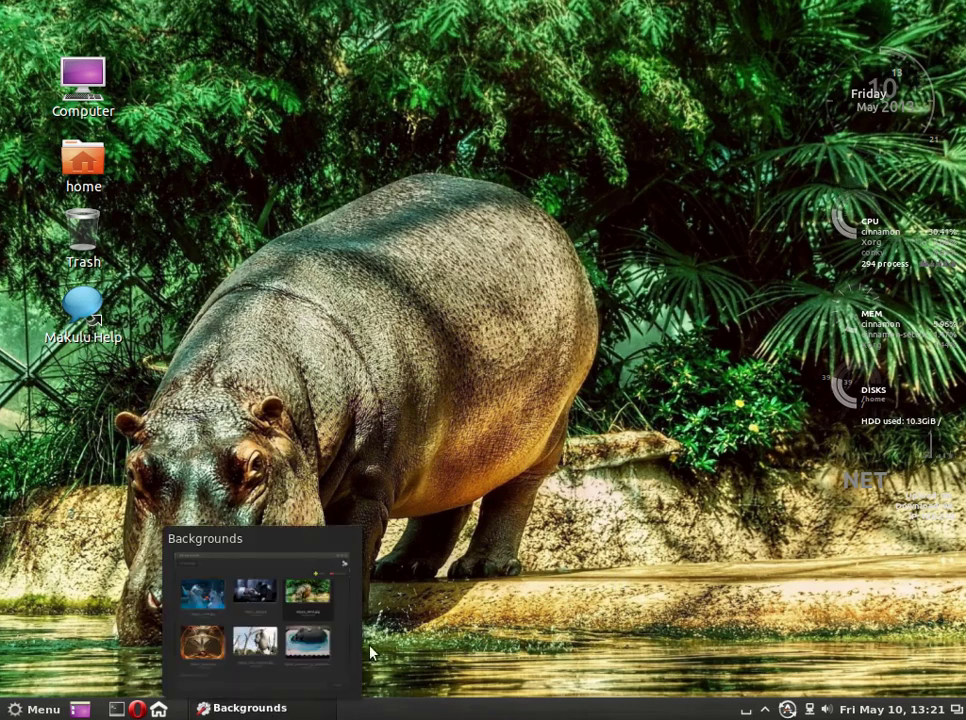
{"action": "left_click", "coordinate": [293, 460]}
{"action": "left_click", "coordinate": [253, 709]}
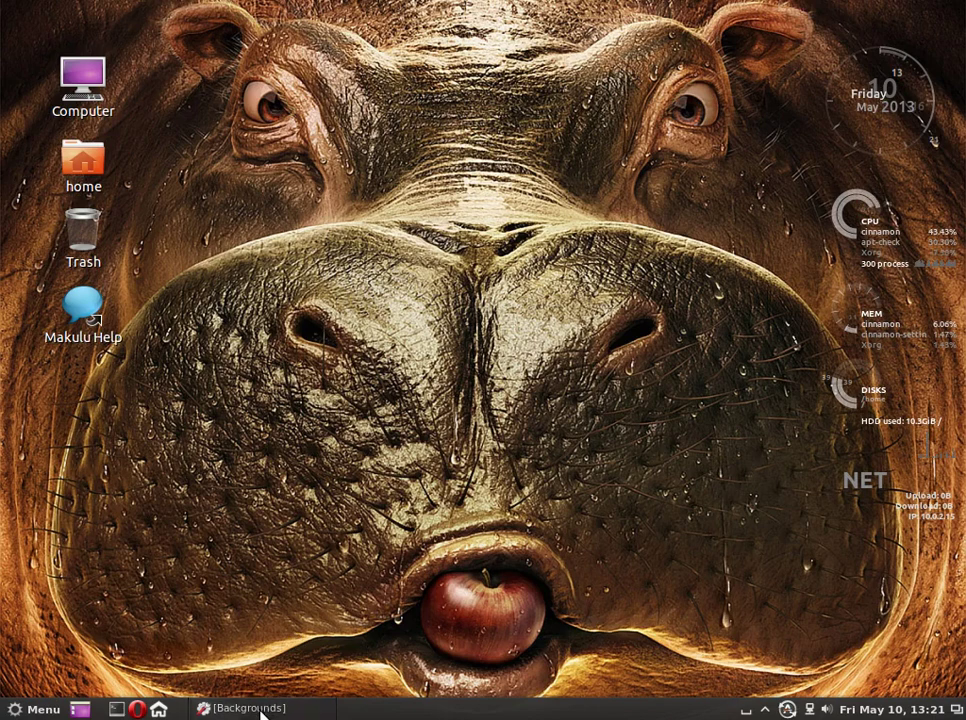
Try Hippo_with_banana.jpg and the hippo_sideview cake picture as desktop backgrounds, viewing each on the uncovered desktop
{"action": "left_click", "coordinate": [260, 712]}
{"action": "left_click", "coordinate": [455, 470]}
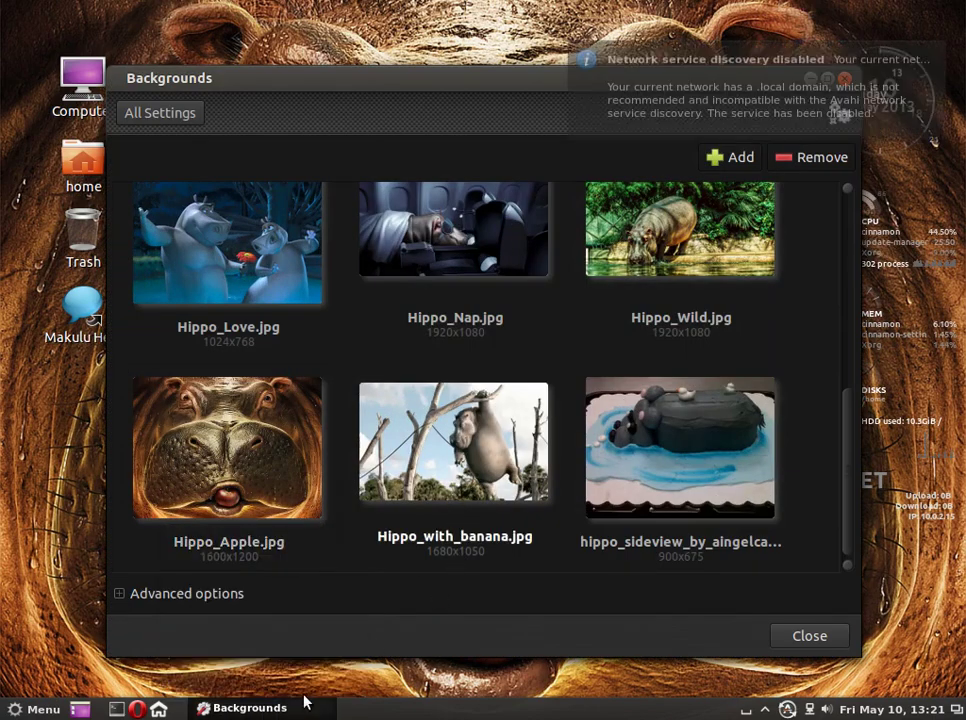
{"action": "left_click", "coordinate": [273, 712]}
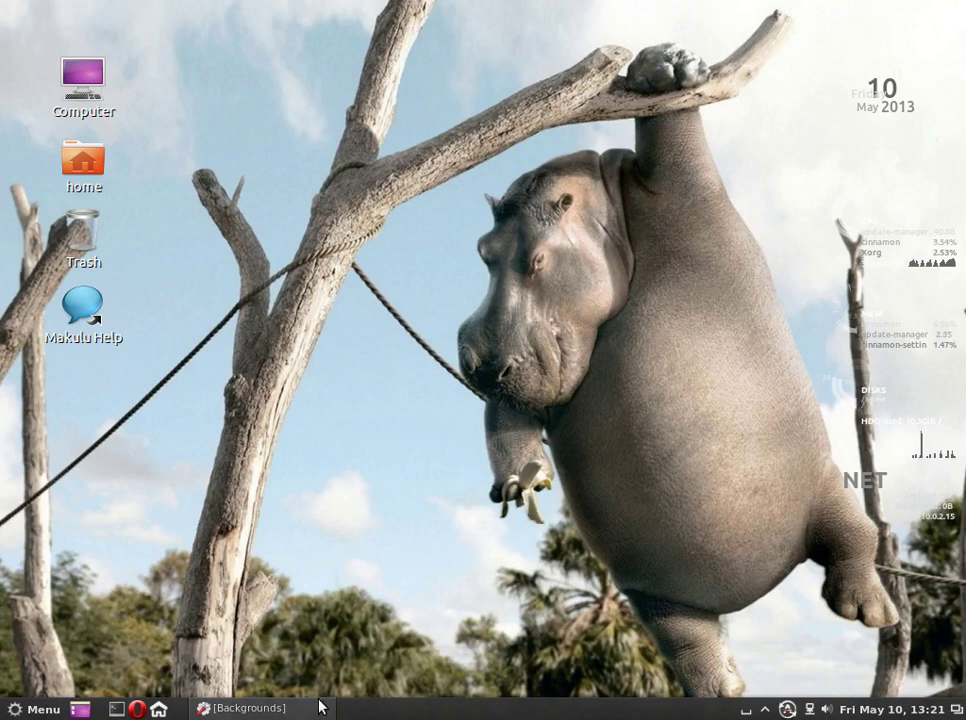
{"action": "mouse_move", "coordinate": [281, 712]}
{"action": "left_click", "coordinate": [281, 712]}
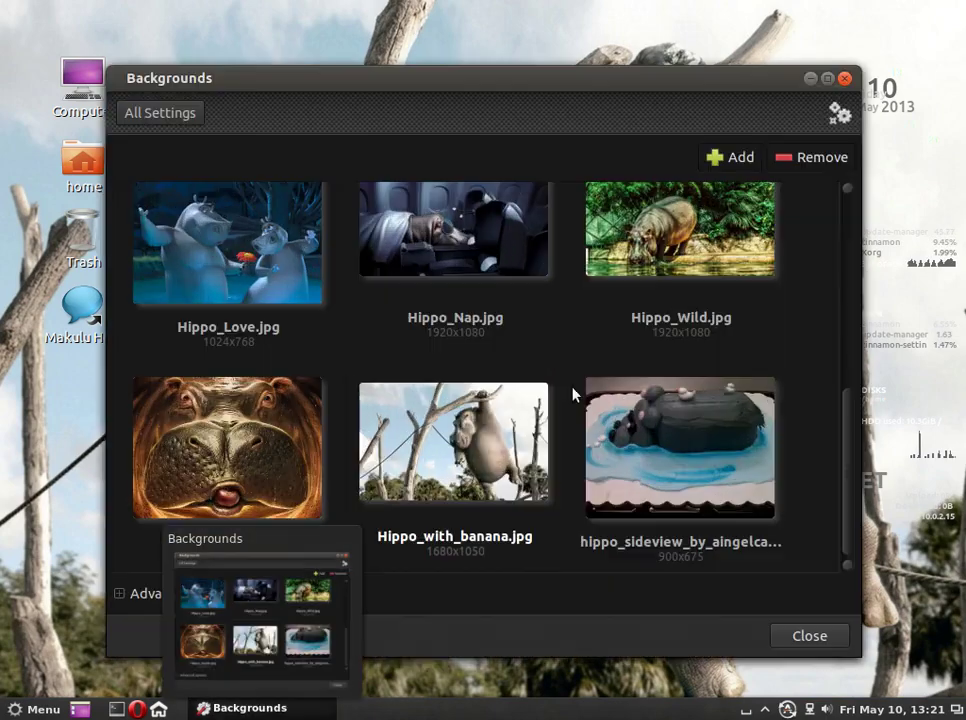
{"action": "left_click", "coordinate": [681, 438]}
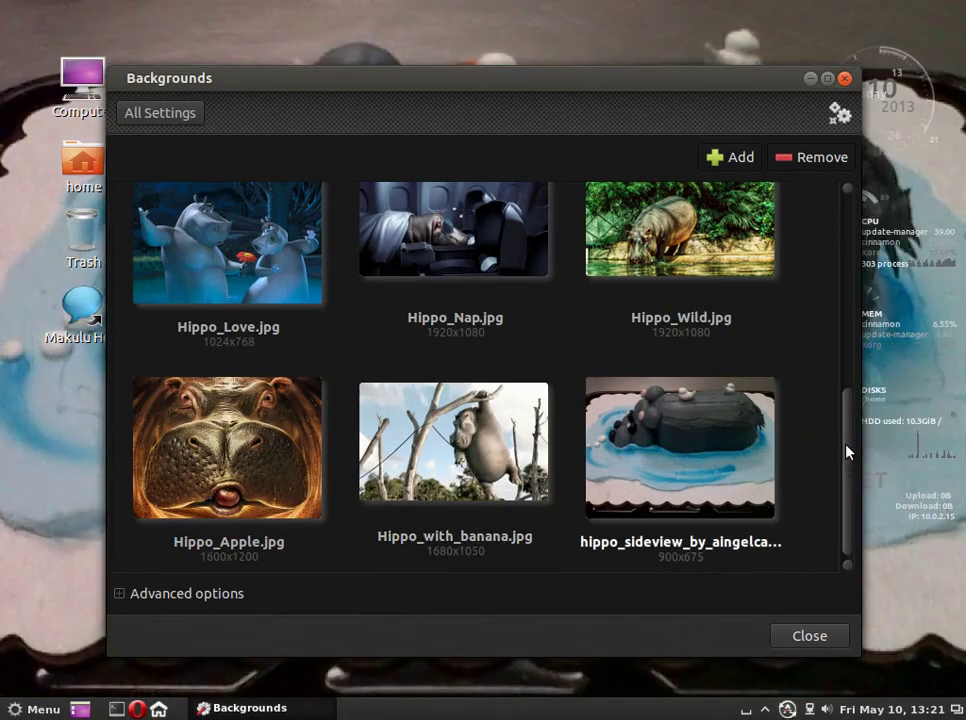
{"action": "left_click_drag", "start_coordinate": [847, 453], "coordinate": [847, 492]}
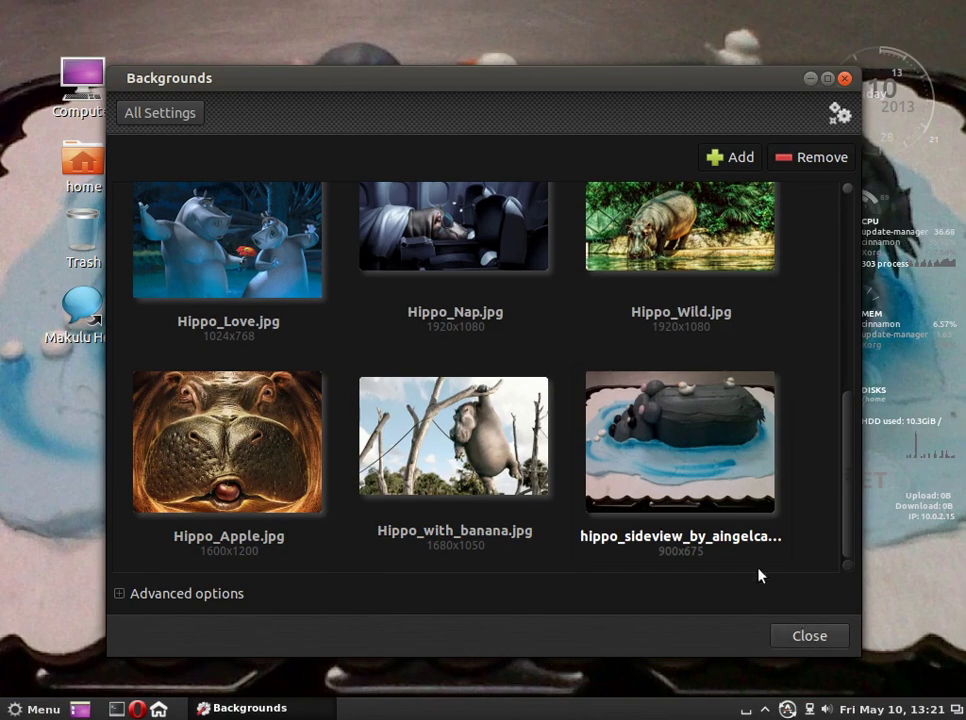
{"action": "left_click", "coordinate": [300, 710]}
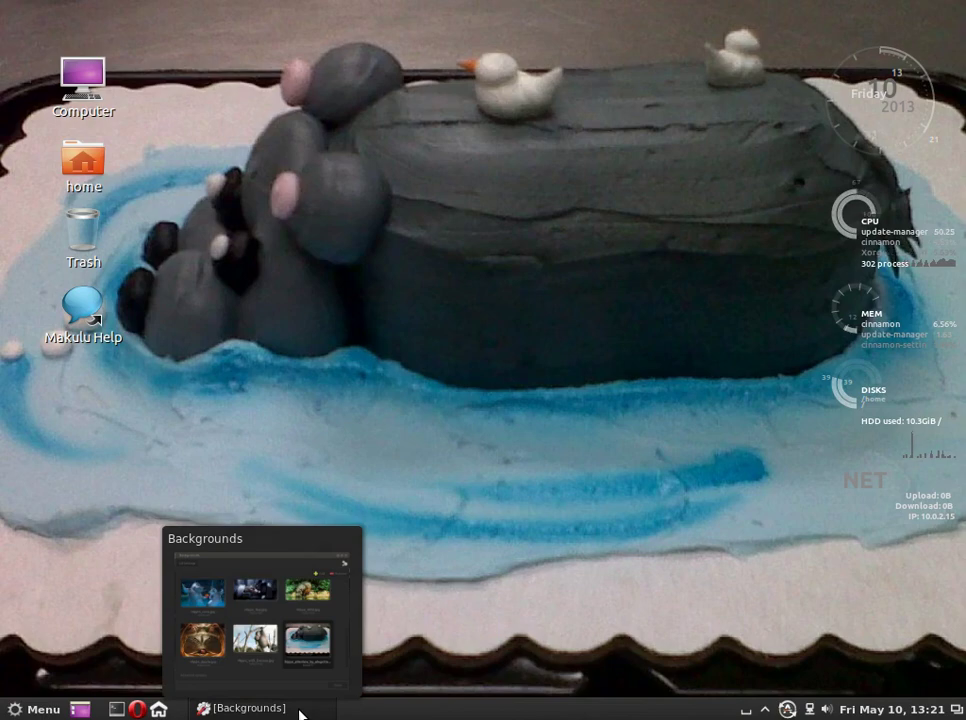
Set Hippo_Parking.jpg as the desktop background and close the Backgrounds window
{"action": "left_click", "coordinate": [300, 710]}
{"action": "left_click", "coordinate": [681, 285]}
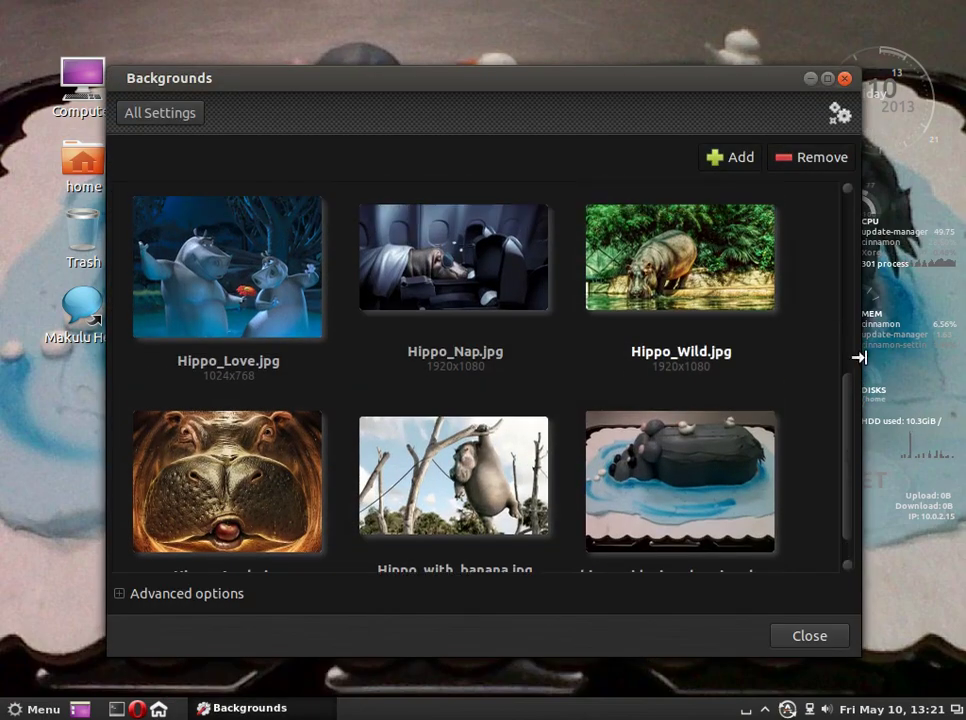
{"action": "left_click_drag", "start_coordinate": [852, 425], "coordinate": [854, 265]}
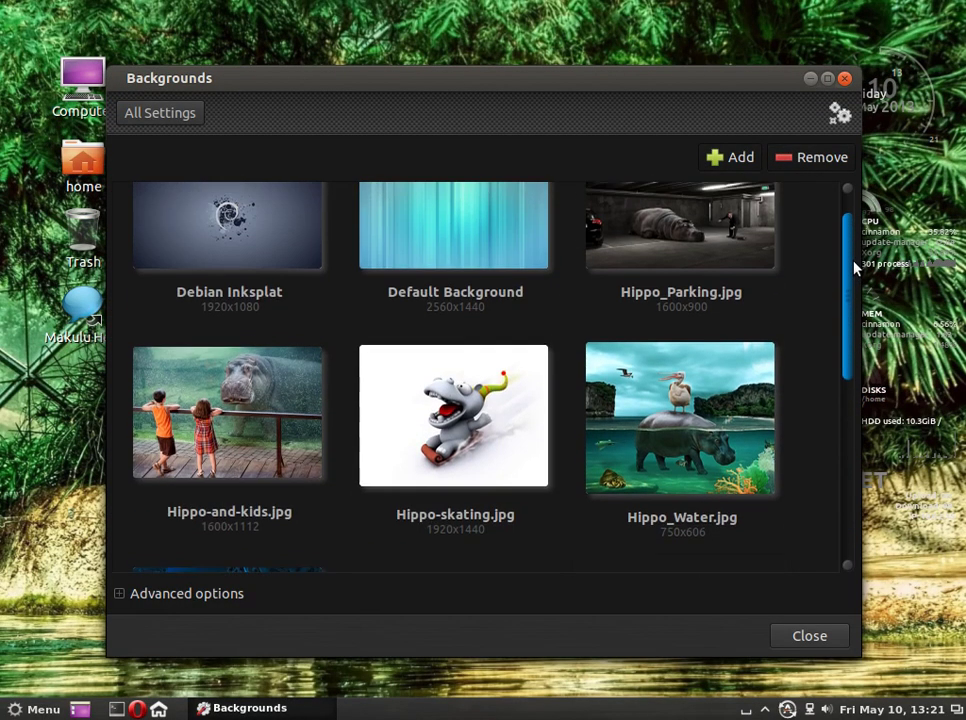
{"action": "left_click", "coordinate": [734, 318]}
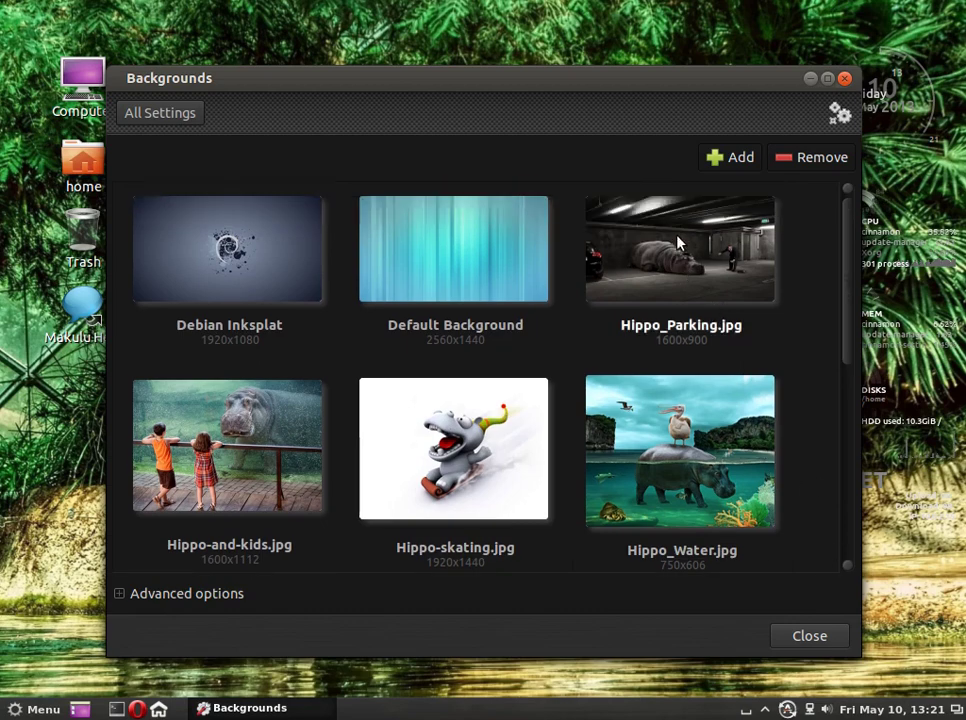
{"action": "left_click", "coordinate": [822, 640]}
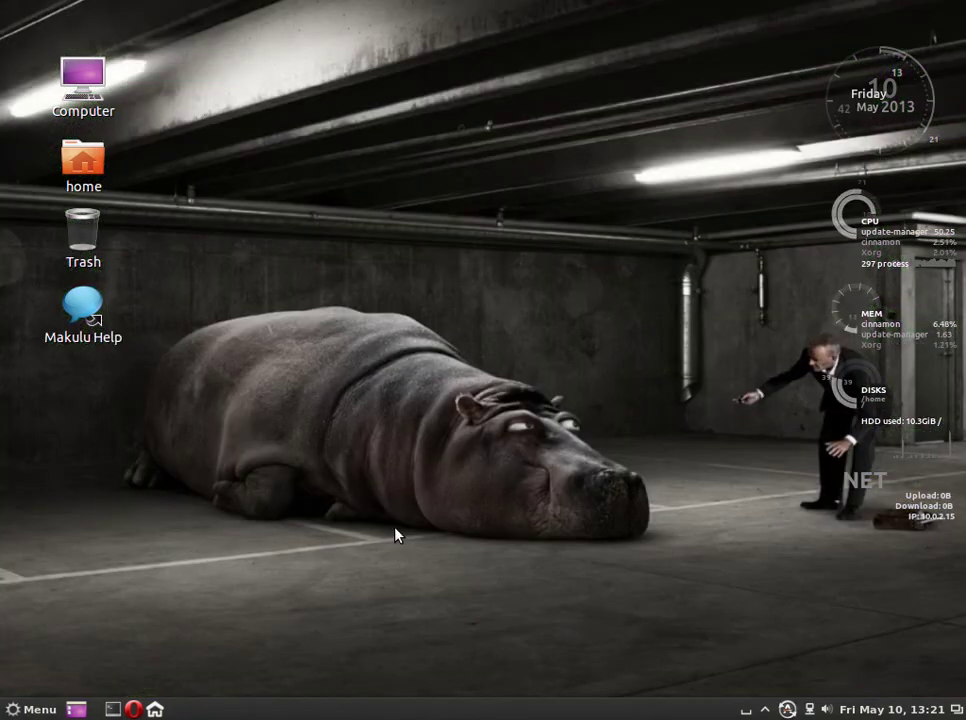
{"action": "left_click", "coordinate": [27, 712]}
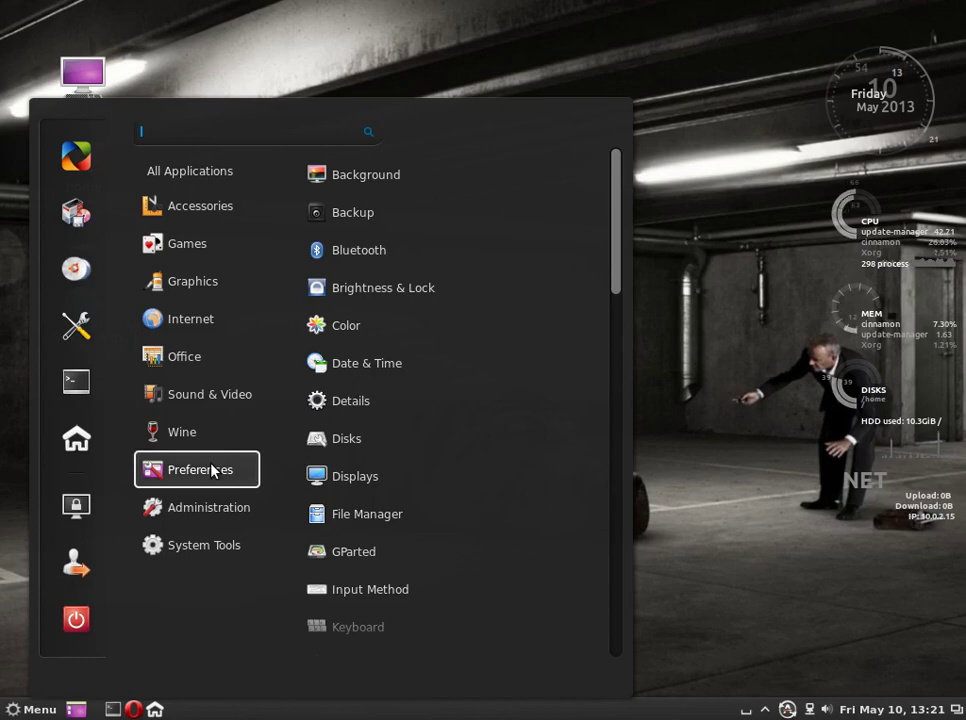
{"action": "left_click", "coordinate": [755, 129]}
Open the home folder in the file manager and browse to the root of the file system
{"action": "left_click", "coordinate": [155, 710]}
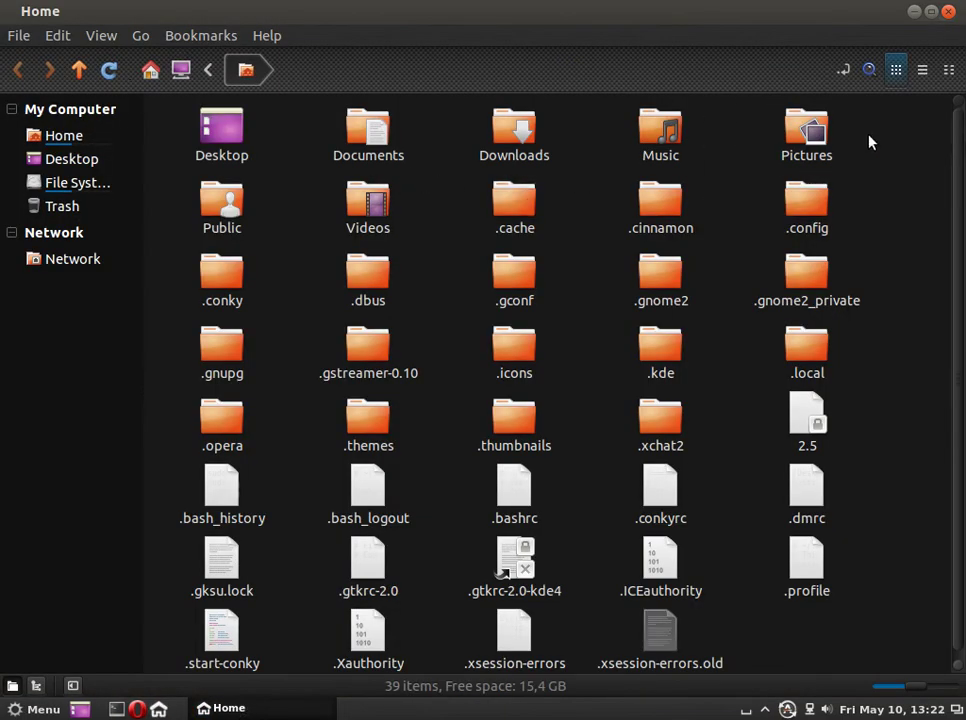
{"action": "left_click", "coordinate": [55, 137]}
{"action": "left_click", "coordinate": [62, 183]}
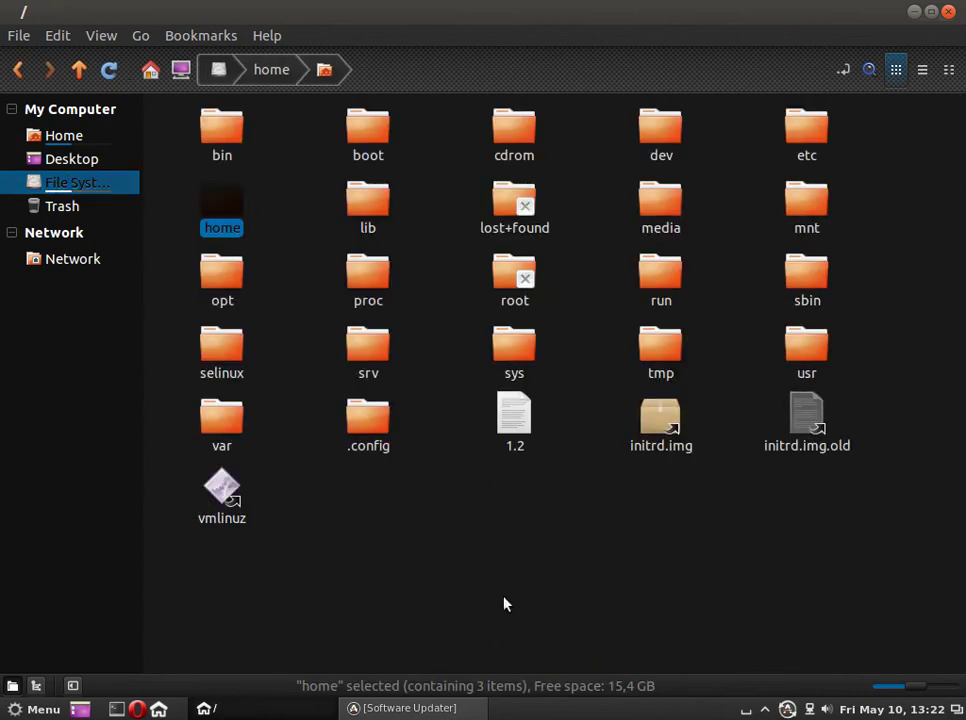
Close the minimized Software Updater window and the file manager
{"action": "right_click", "coordinate": [445, 710]}
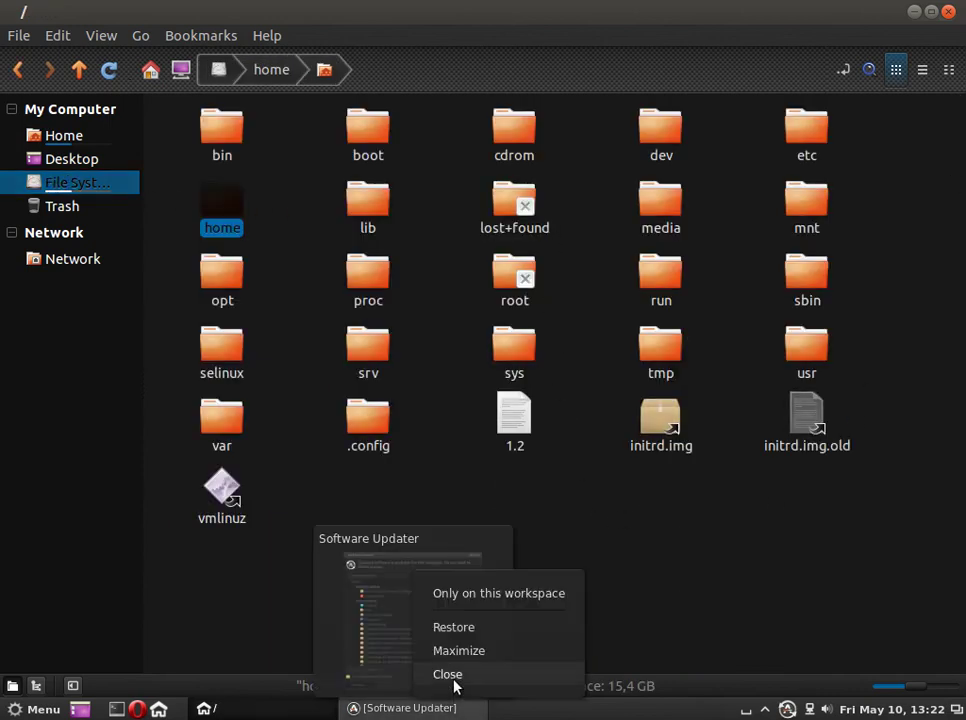
{"action": "left_click", "coordinate": [453, 678]}
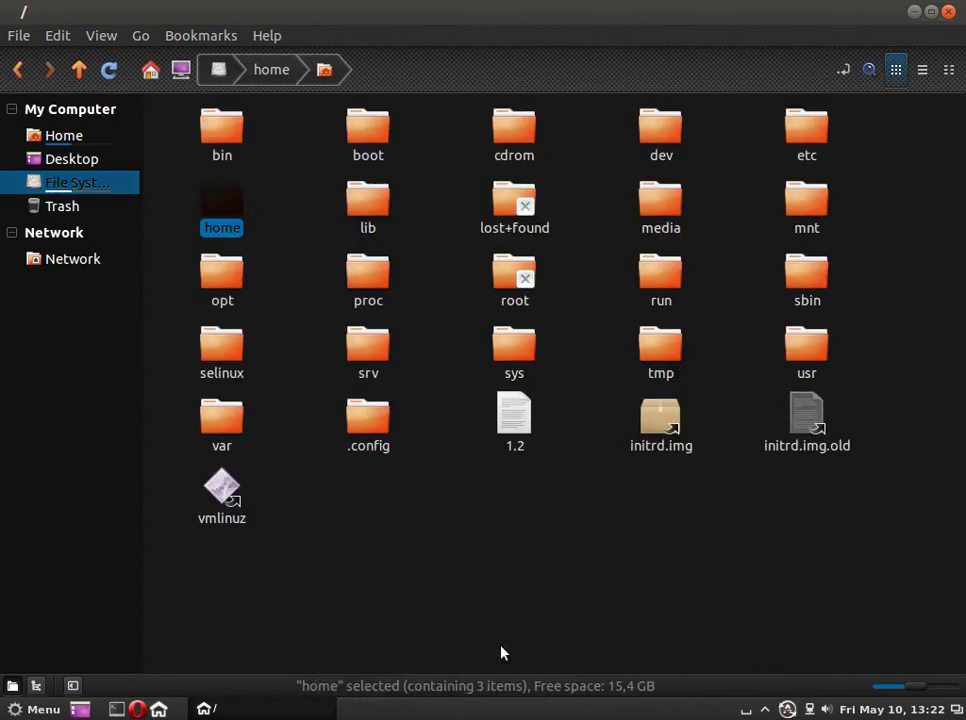
{"action": "left_click", "coordinate": [948, 12]}
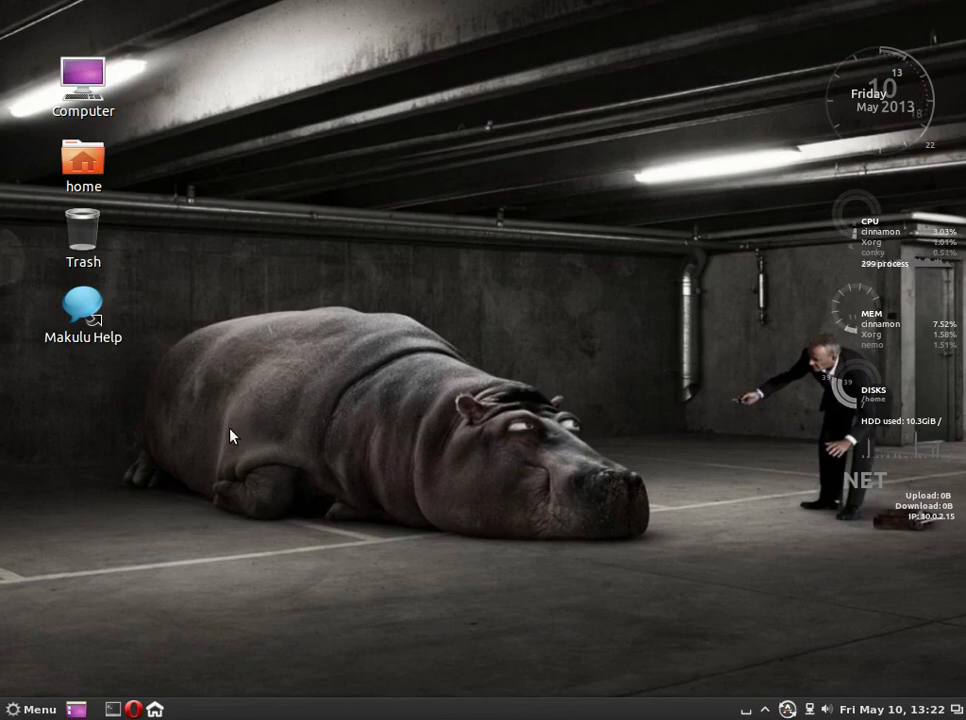
Examine the installed software in the applications menu, covering the full application list and categories such as Internet, Games and System Tools
{"action": "left_click", "coordinate": [37, 710]}
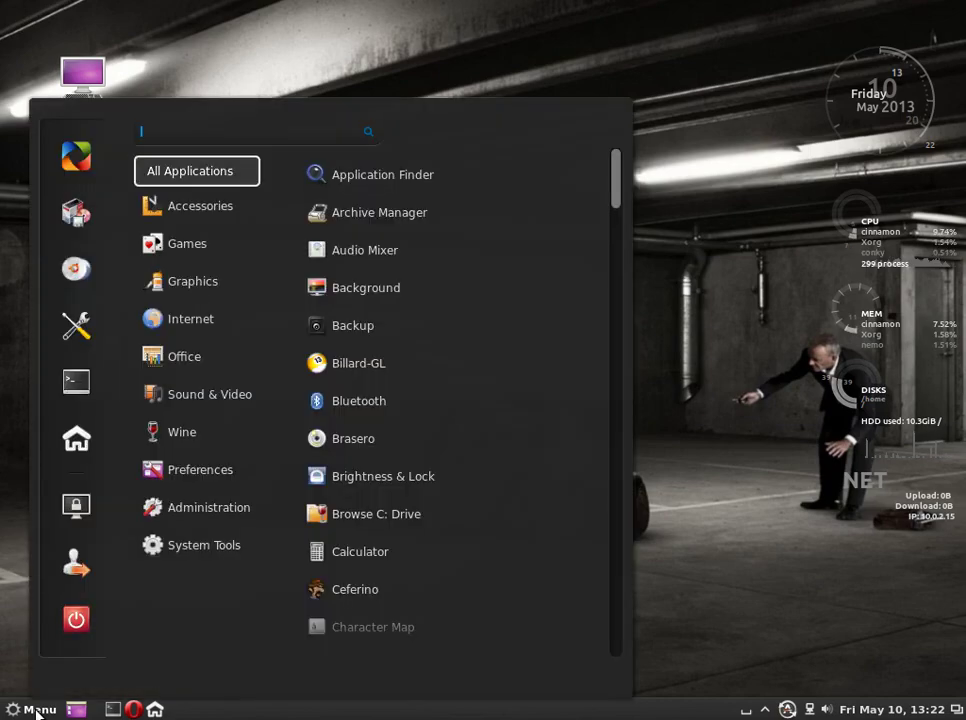
{"action": "left_click", "coordinate": [26, 539]}
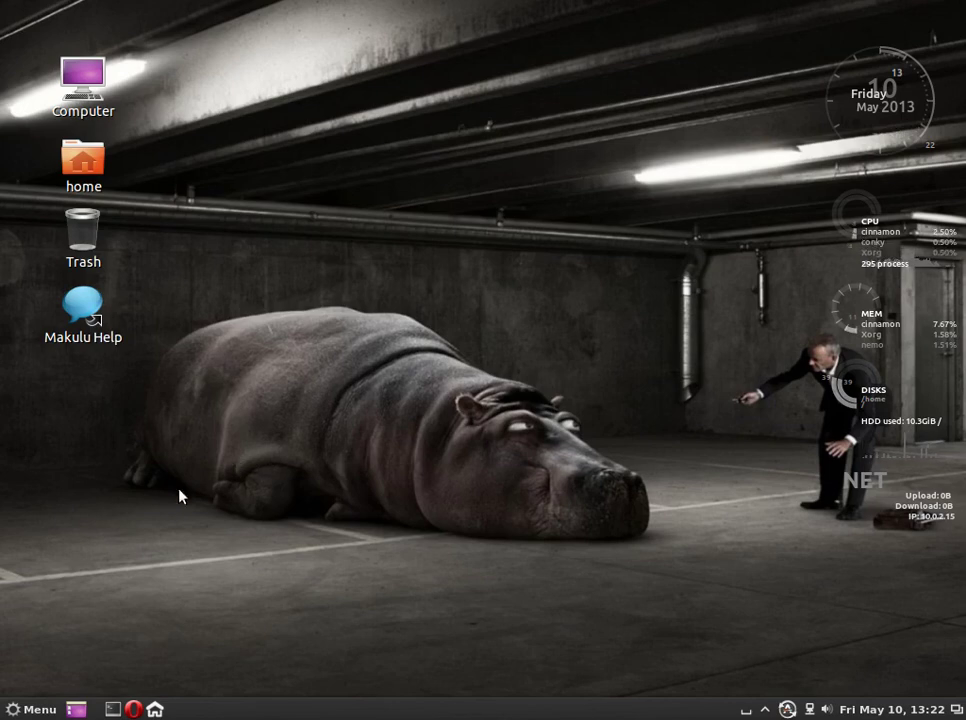
{"action": "key", "text": "super"}
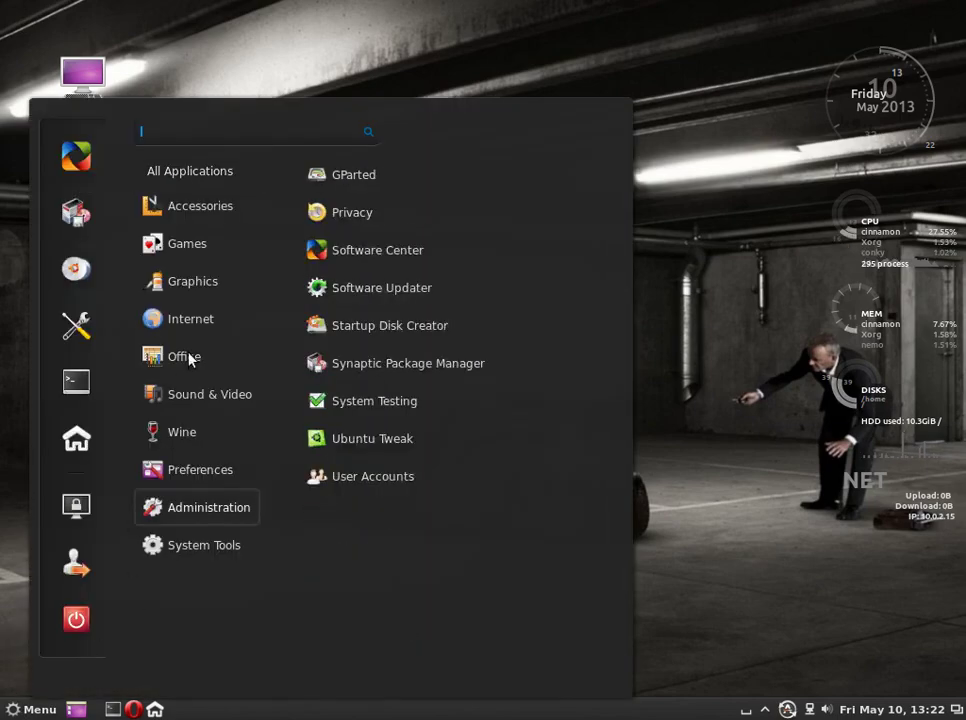
{"action": "mouse_move", "coordinate": [197, 312]}
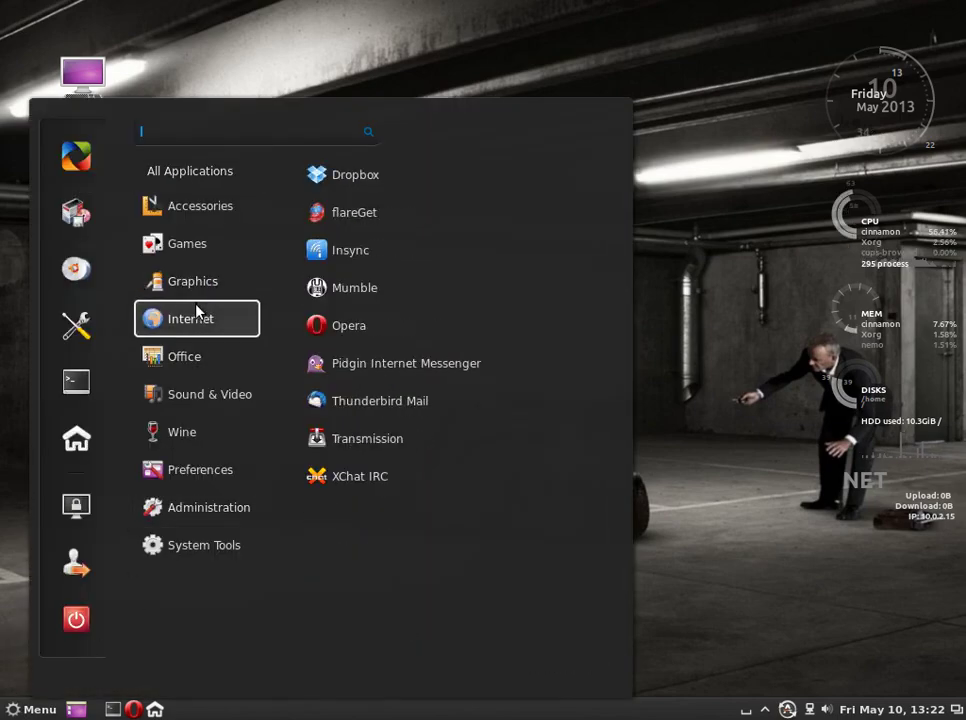
{"action": "mouse_move", "coordinate": [208, 444]}
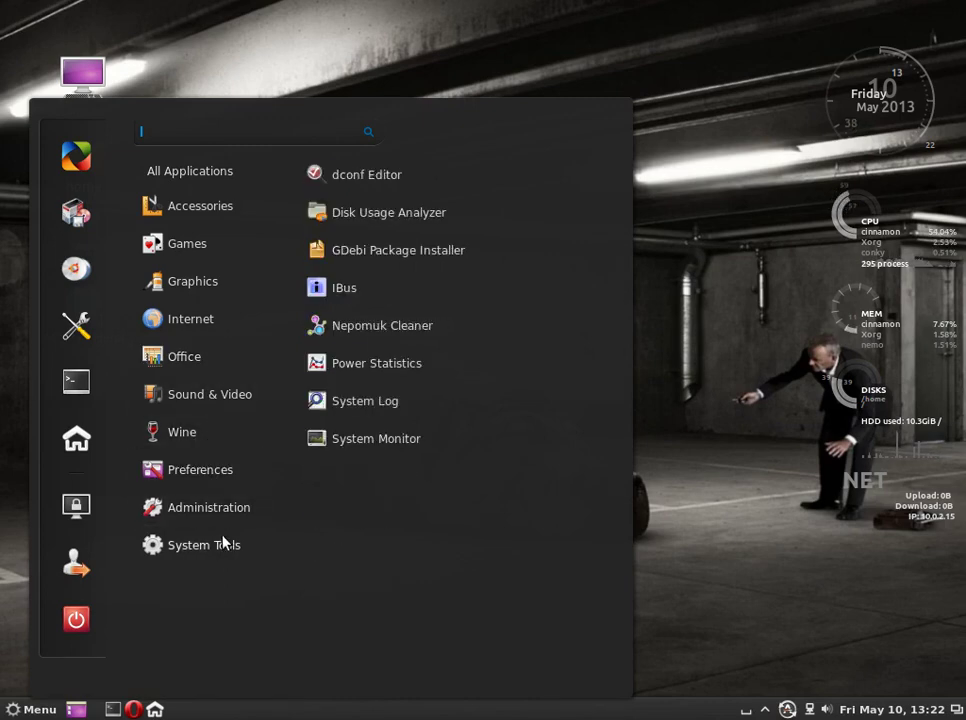
{"action": "mouse_move", "coordinate": [190, 171]}
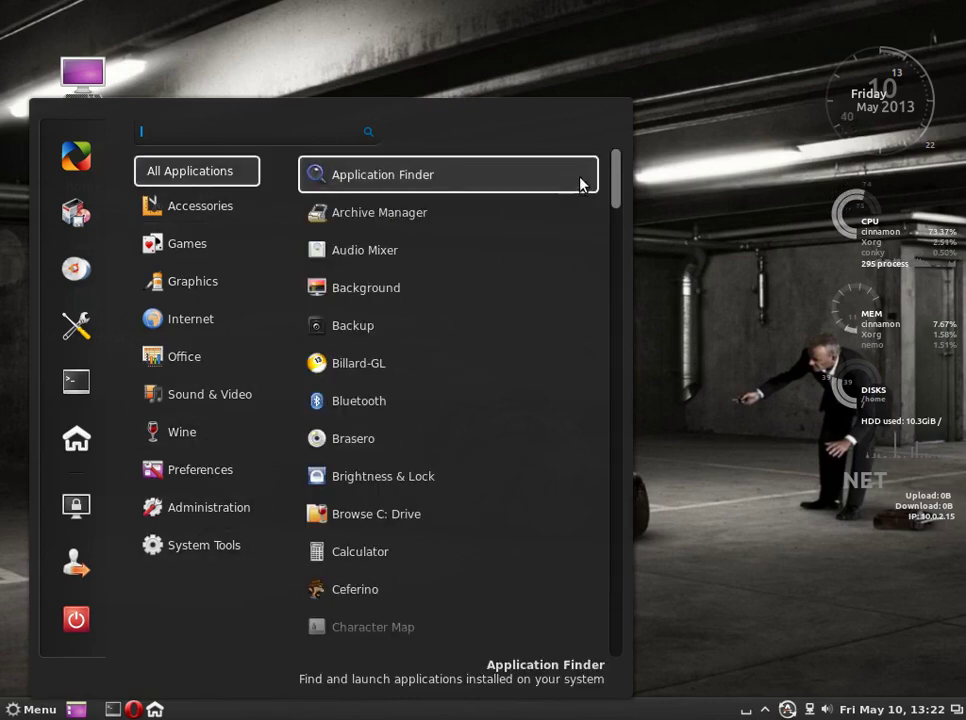
{"action": "left_click_drag", "start_coordinate": [617, 186], "coordinate": [608, 647]}
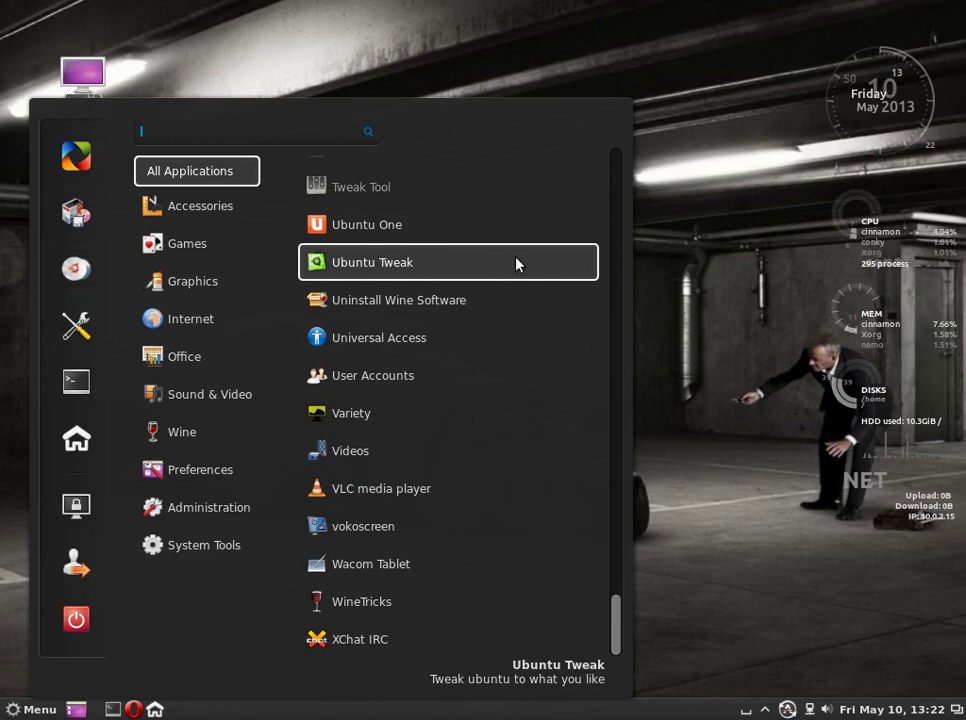
{"action": "left_click_drag", "start_coordinate": [619, 619], "coordinate": [623, 578]}
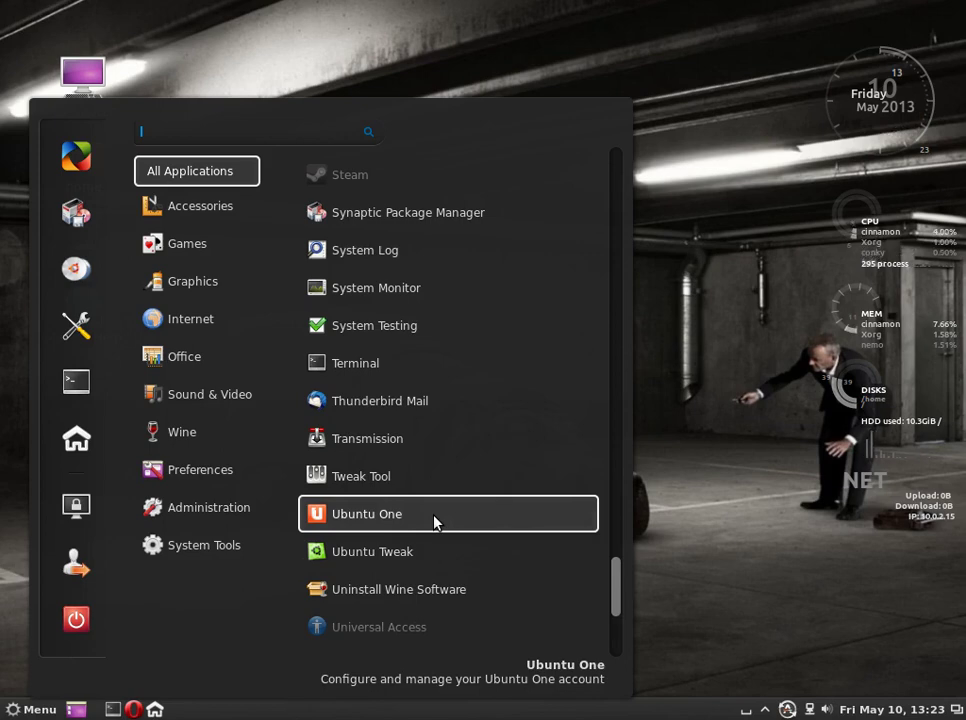
{"action": "left_click", "coordinate": [190, 243]}
{"action": "mouse_move", "coordinate": [184, 337]}
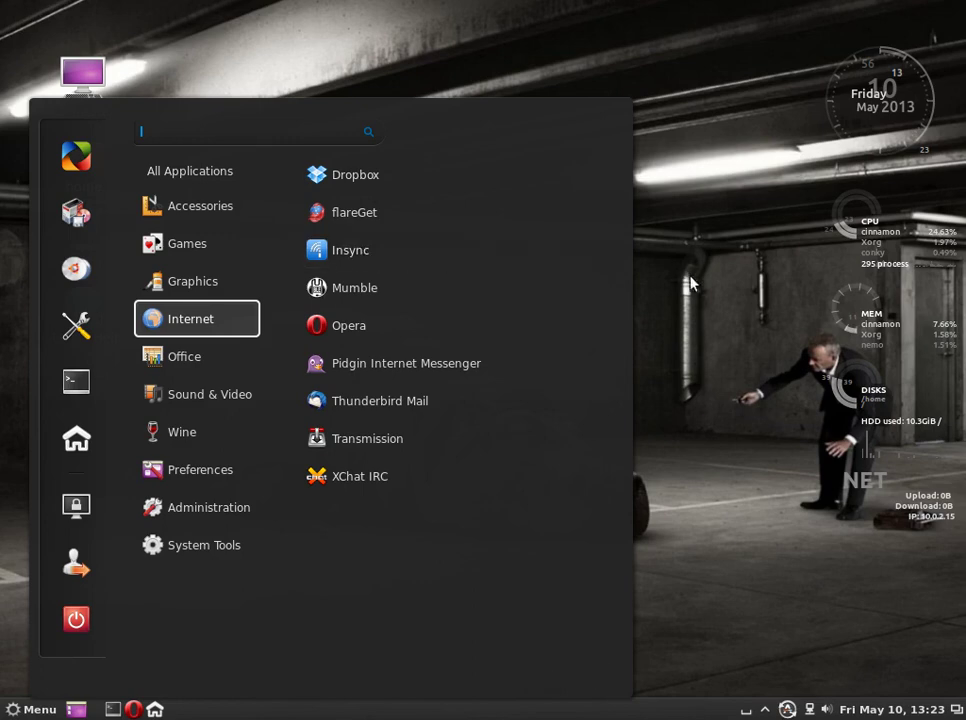
{"action": "left_click", "coordinate": [741, 444]}
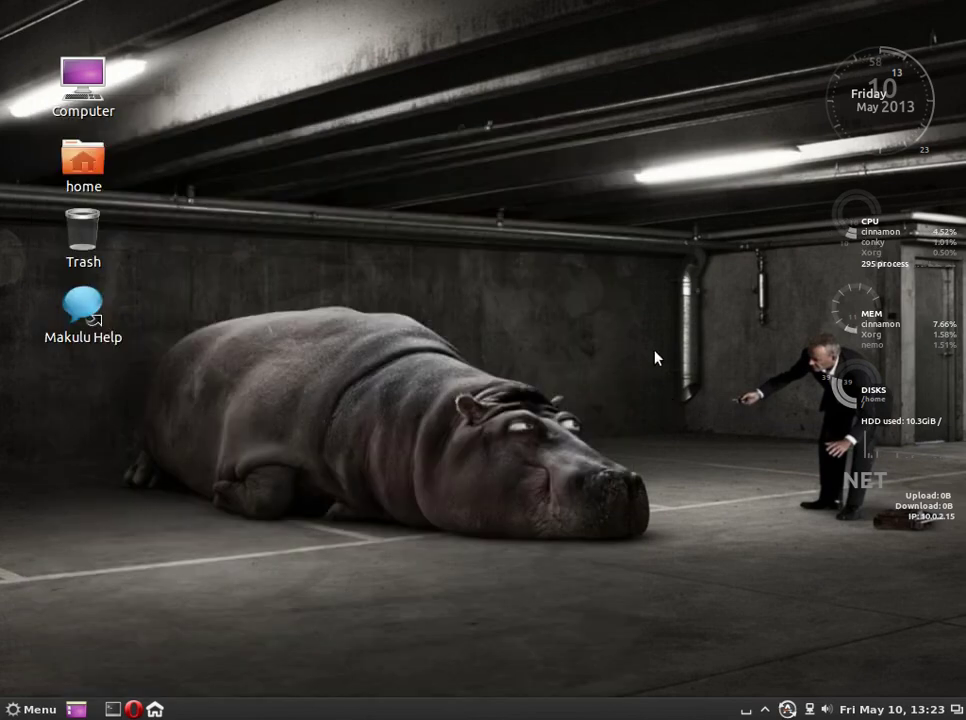
Open the home folder in the file manager, switch repeatedly between the Home and File System locations, and close the window
{"action": "left_click", "coordinate": [155, 709]}
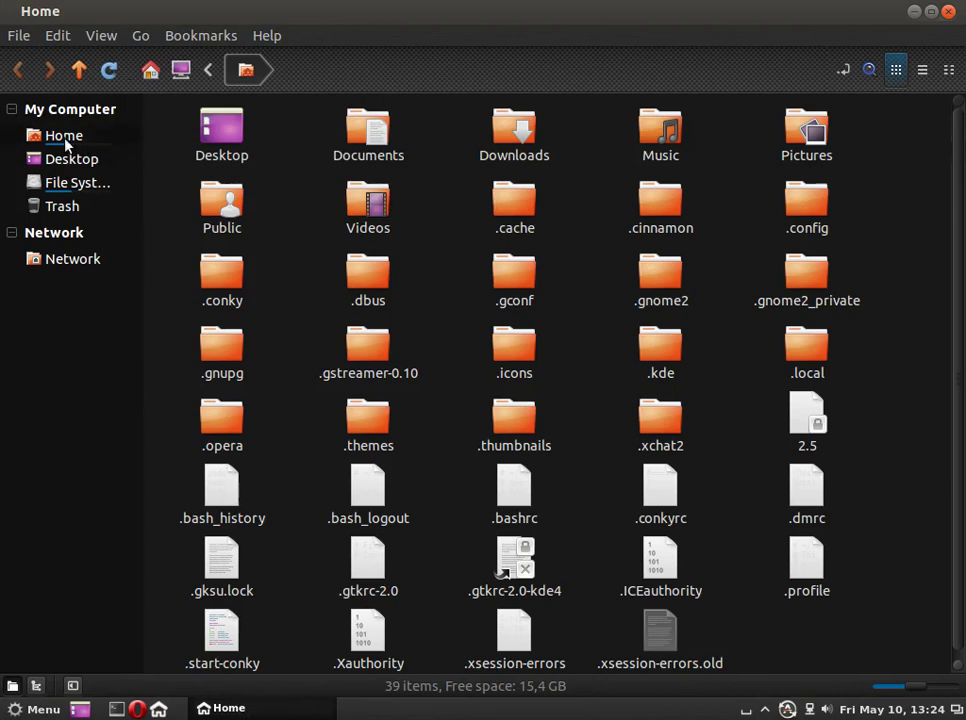
{"action": "left_click", "coordinate": [80, 183]}
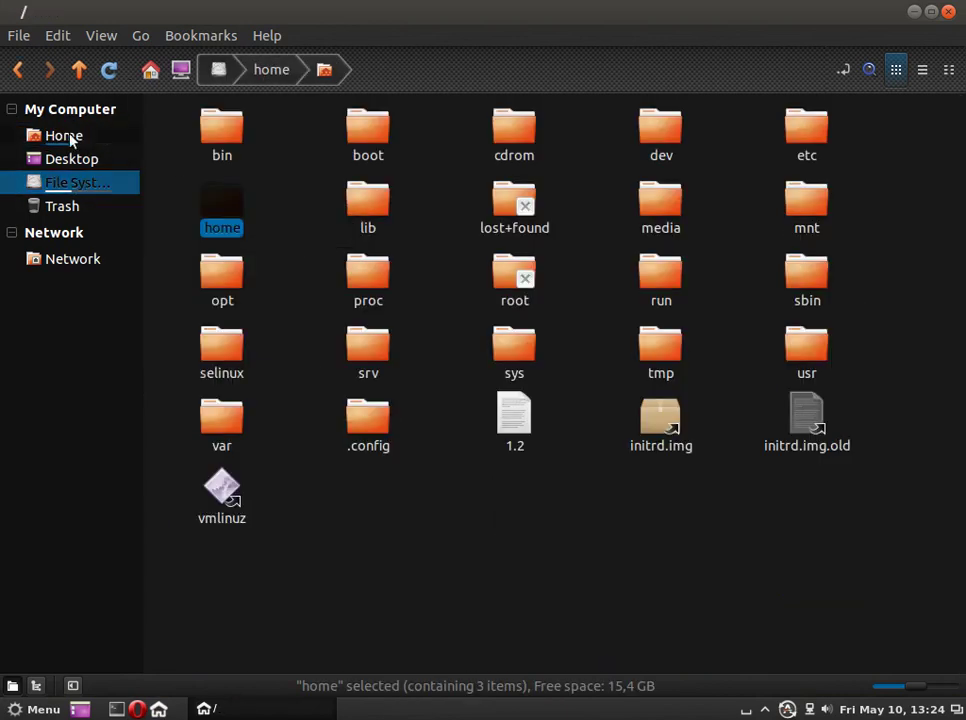
{"action": "left_click", "coordinate": [68, 136]}
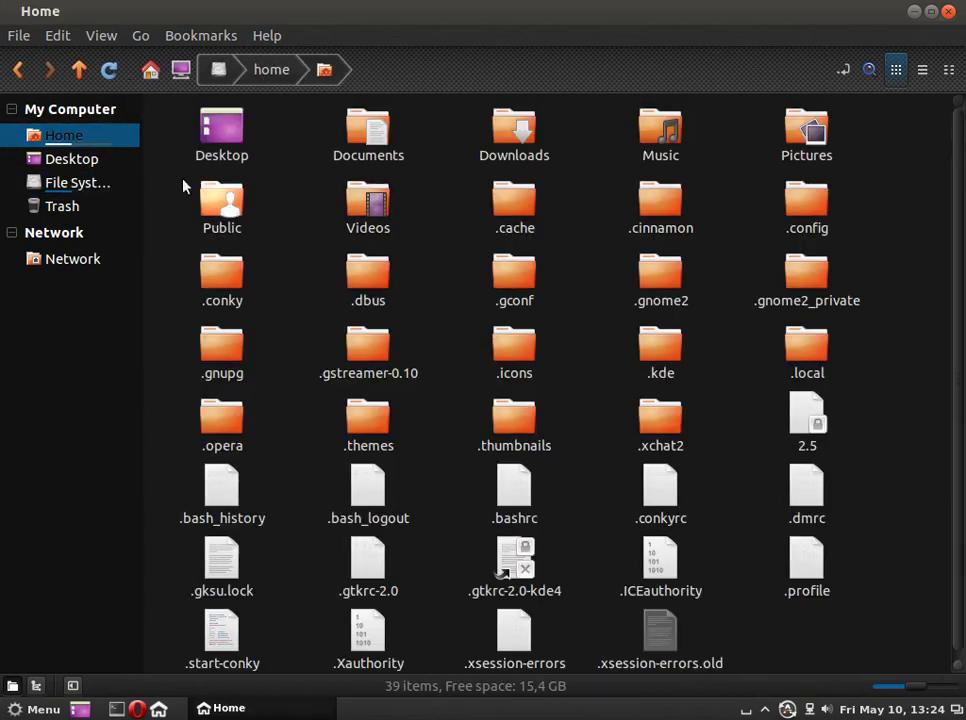
{"action": "left_click", "coordinate": [97, 185]}
{"action": "left_click", "coordinate": [72, 136]}
{"action": "left_click", "coordinate": [105, 184]}
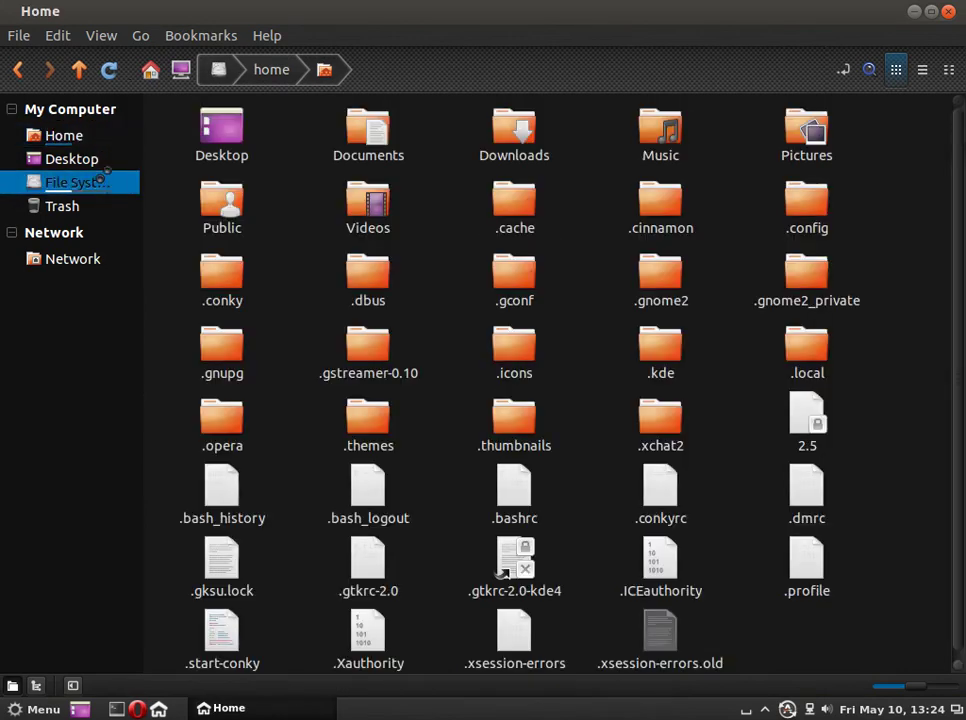
{"action": "left_click", "coordinate": [103, 140]}
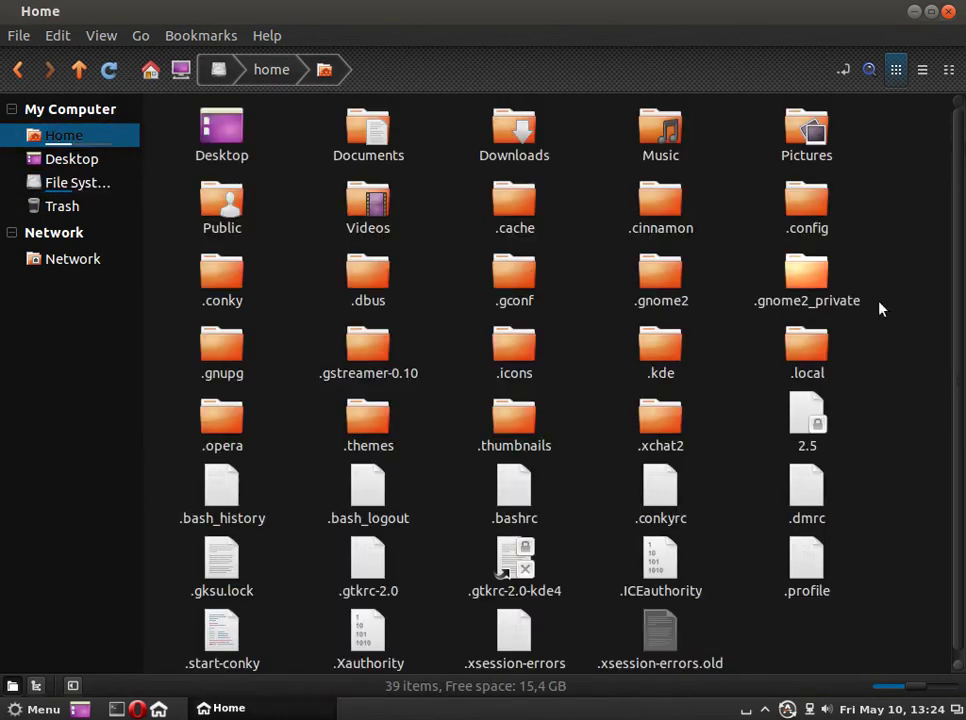
{"action": "left_click", "coordinate": [949, 13]}
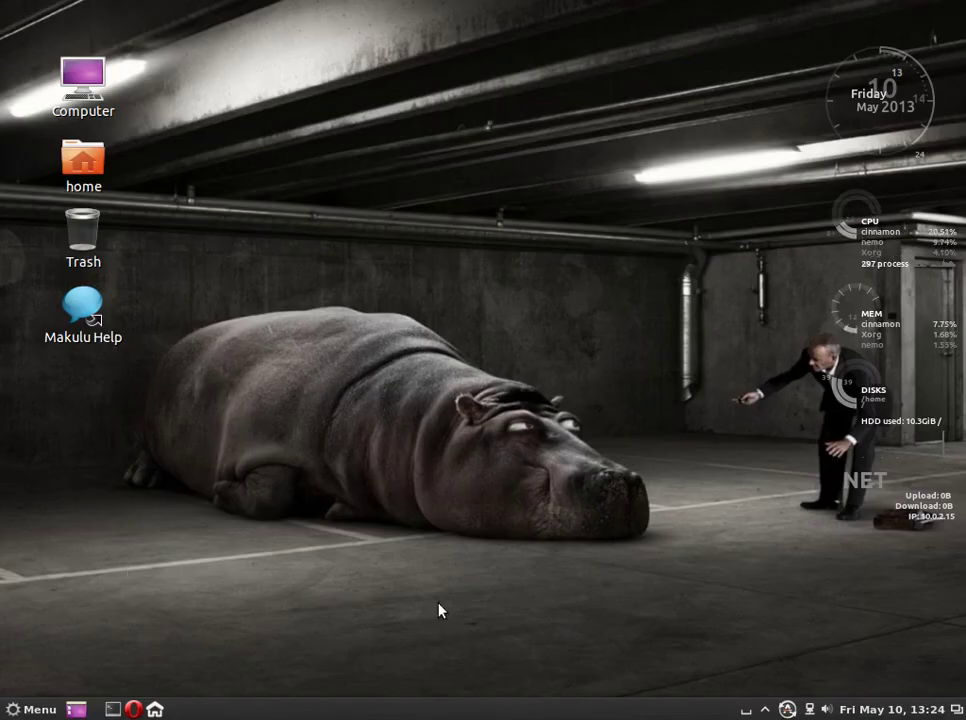
View the available Cinnamon themes in the panel's Themes settings and close the window
{"action": "right_click", "coordinate": [758, 706]}
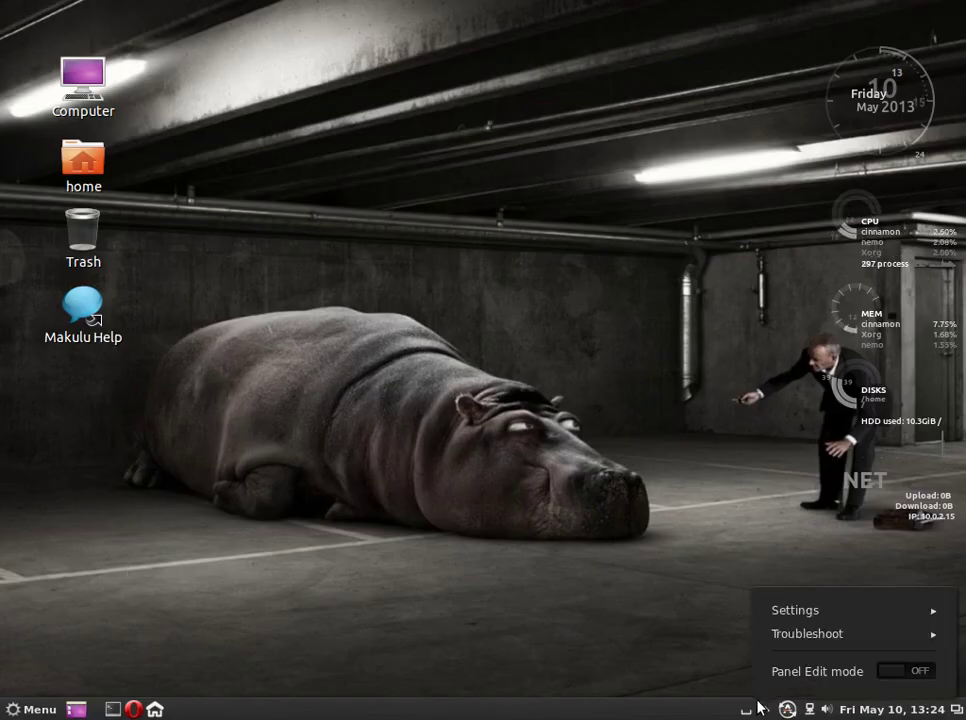
{"action": "left_click", "coordinate": [766, 610]}
{"action": "left_click", "coordinate": [775, 488]}
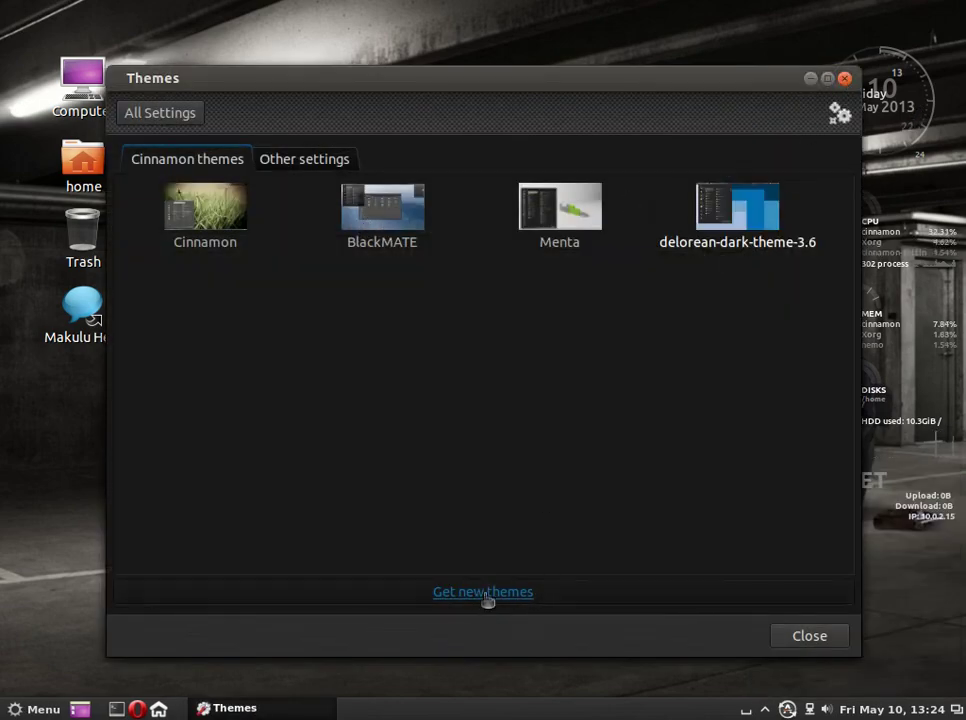
{"action": "left_click", "coordinate": [845, 79]}
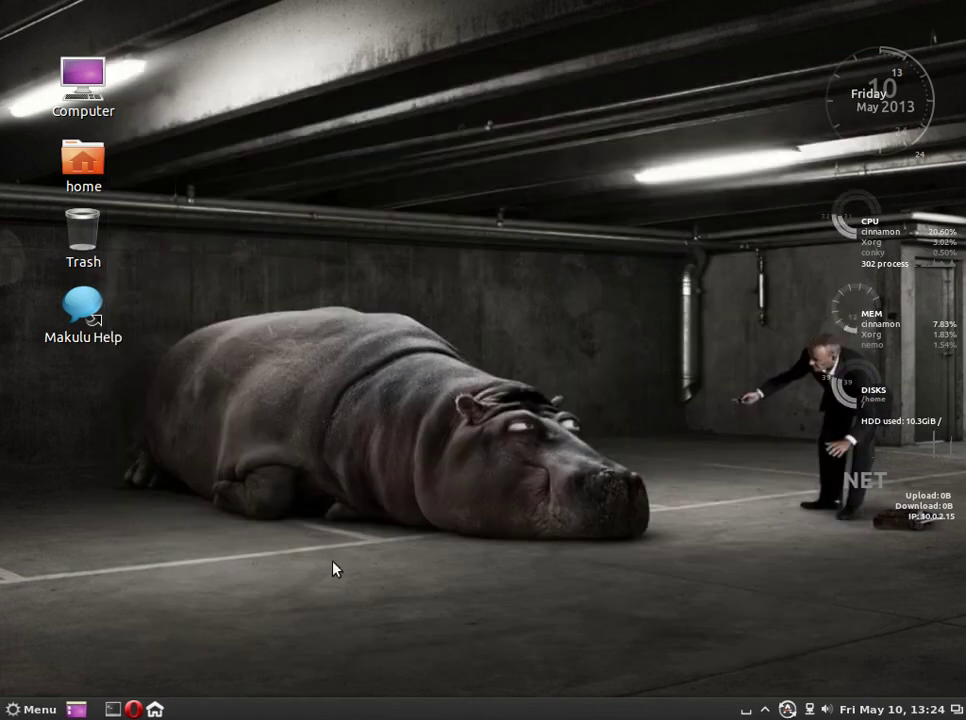
{"action": "left_click", "coordinate": [35, 707]}
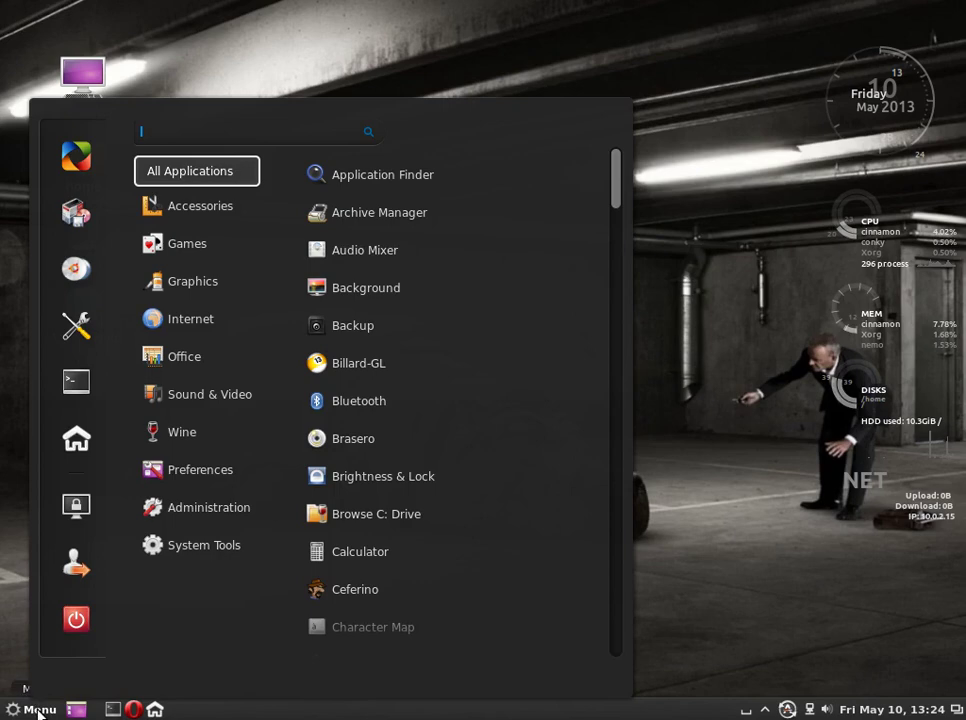
{"action": "left_click", "coordinate": [38, 712]}
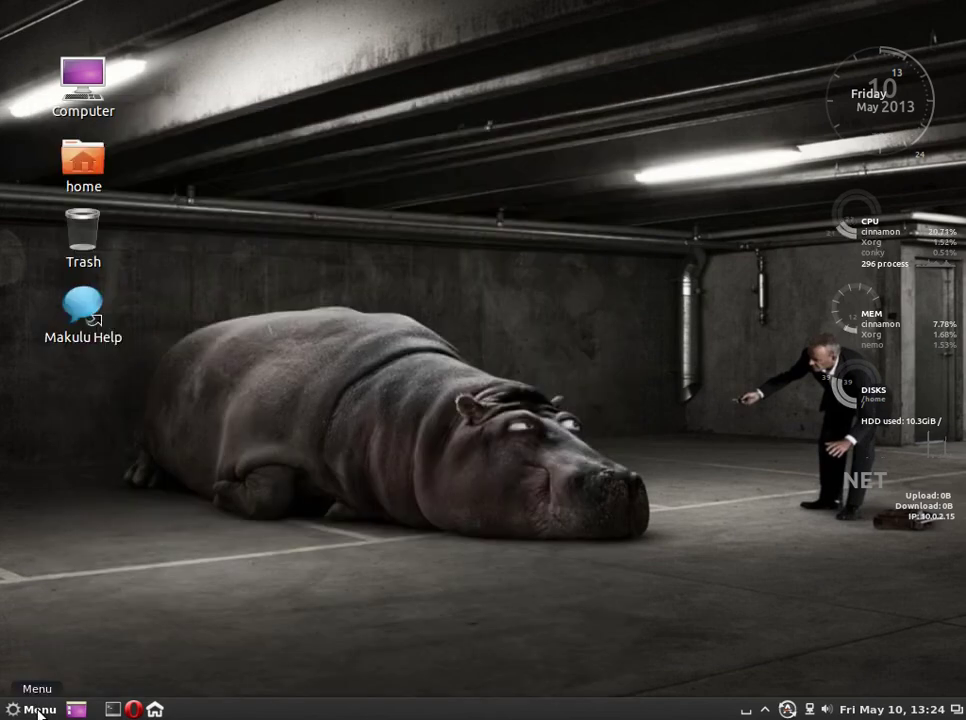
{"action": "left_click", "coordinate": [38, 712]}
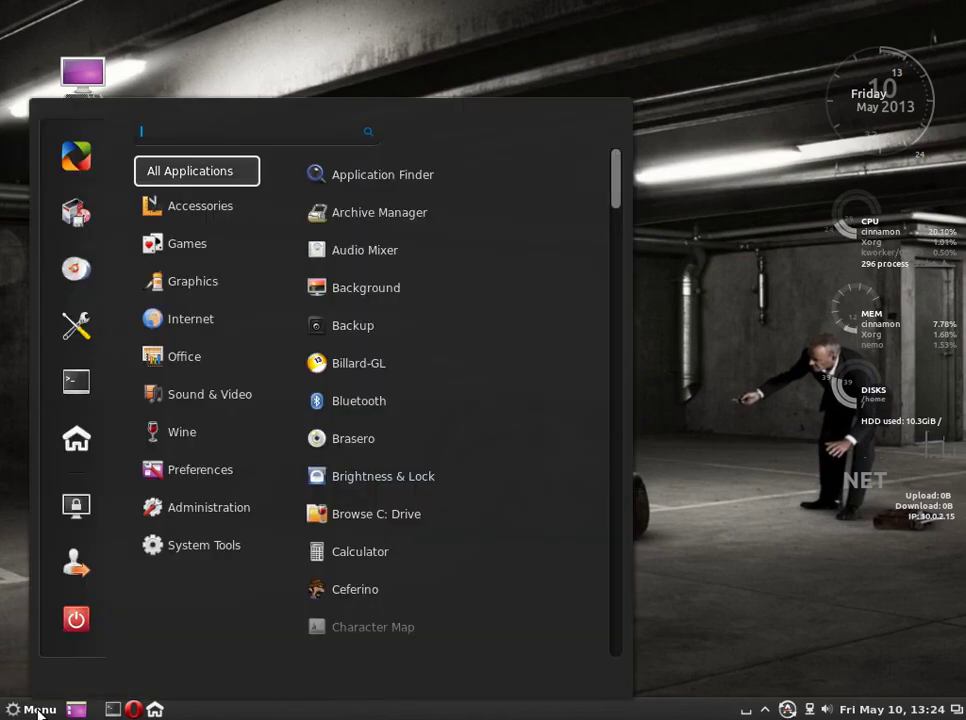
{"action": "left_click", "coordinate": [38, 712]}
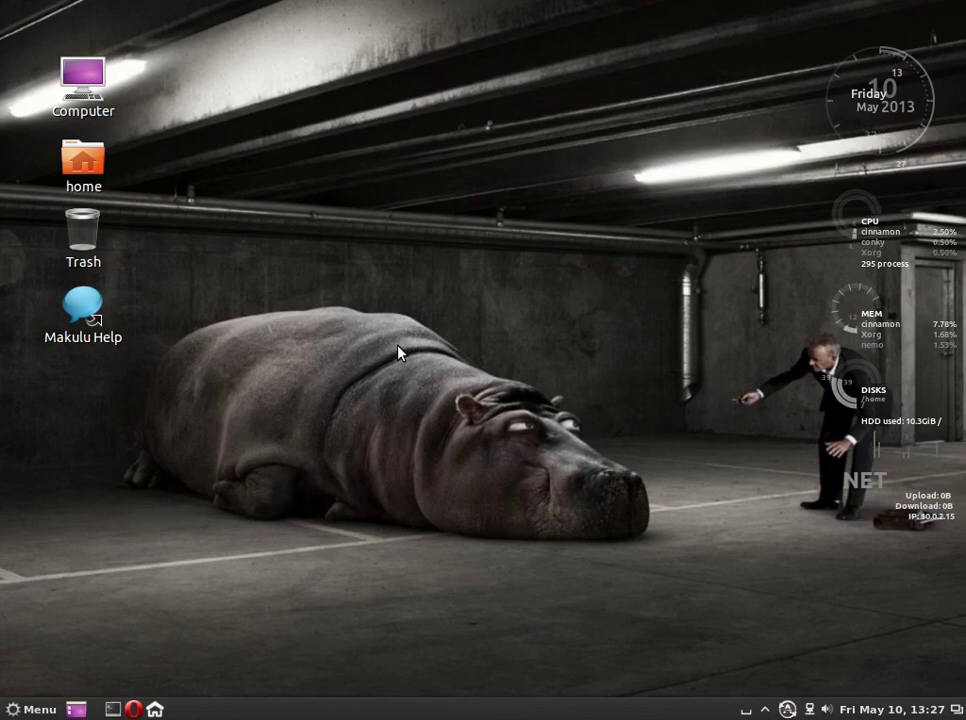
Log out of the current Cinnamon desktop session and confirm the logout
{"action": "left_click", "coordinate": [32, 709]}
{"action": "left_click", "coordinate": [75, 565]}
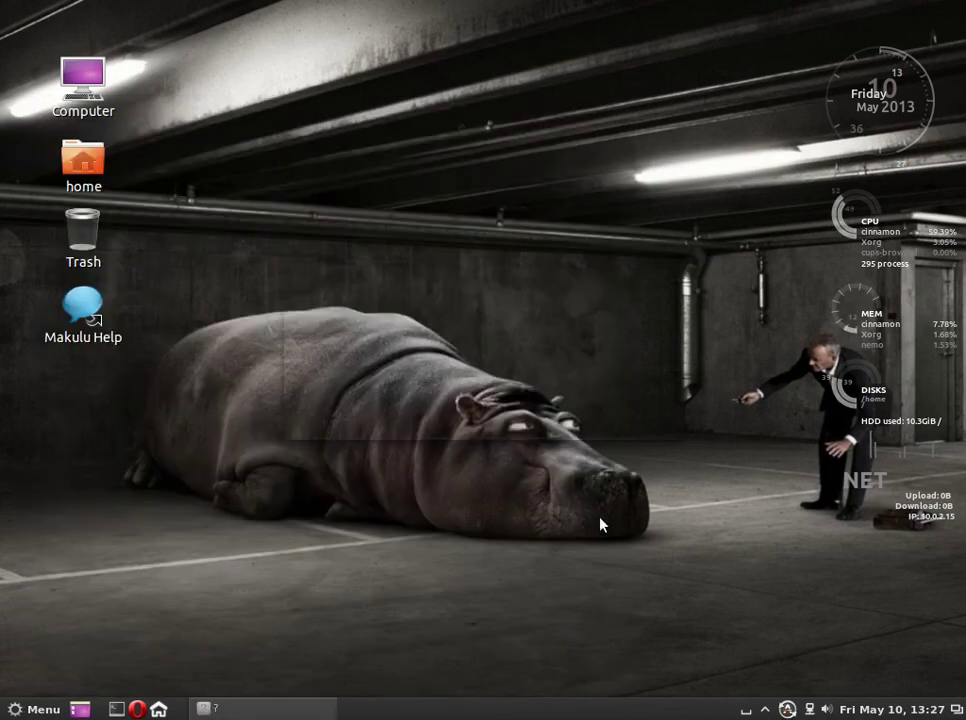
{"action": "left_click", "coordinate": [624, 416]}
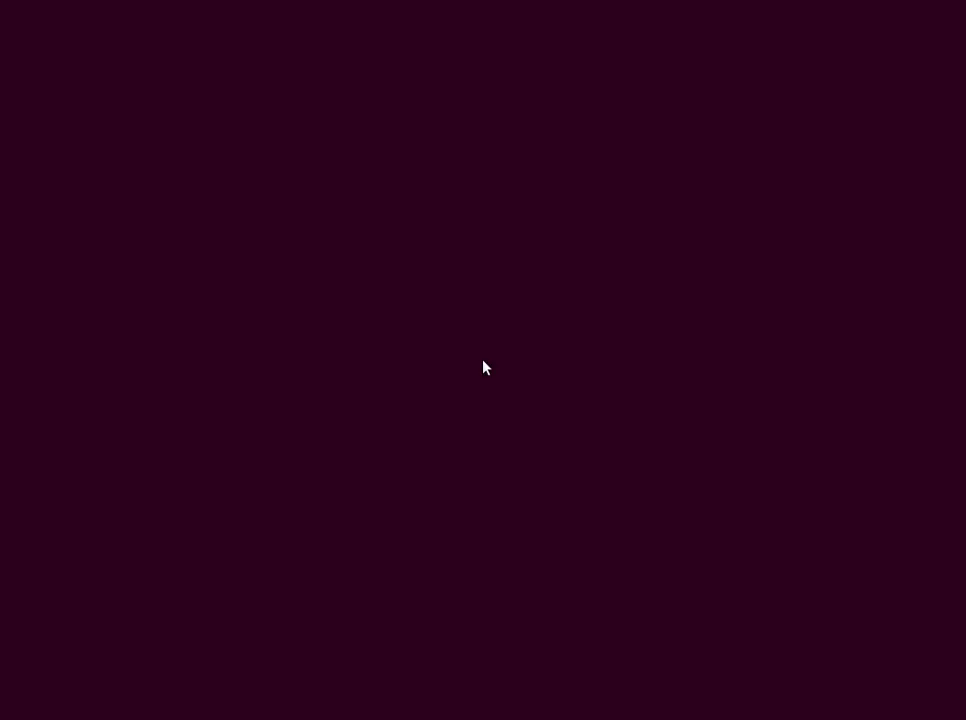